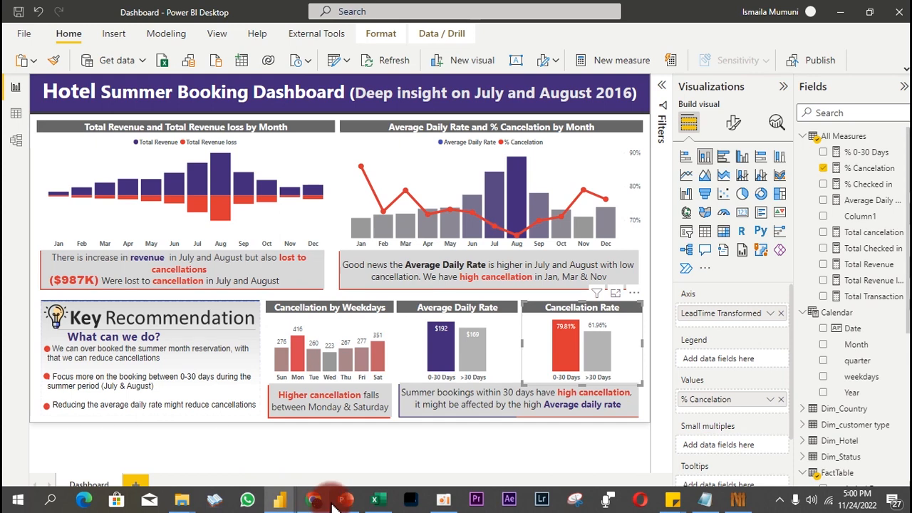
- Switch to PowerPoint to view the slide in the Editable template presentation, and minimise it
left_click(345, 499)
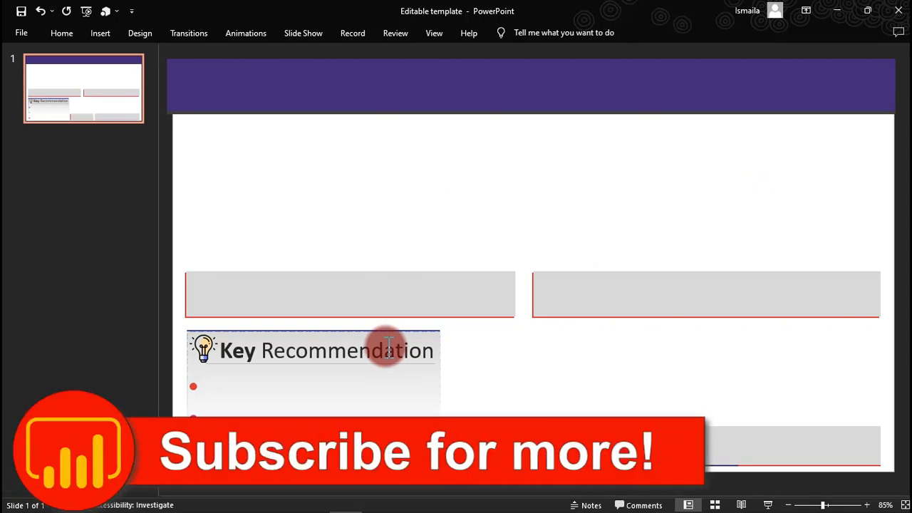
left_click(840, 11)
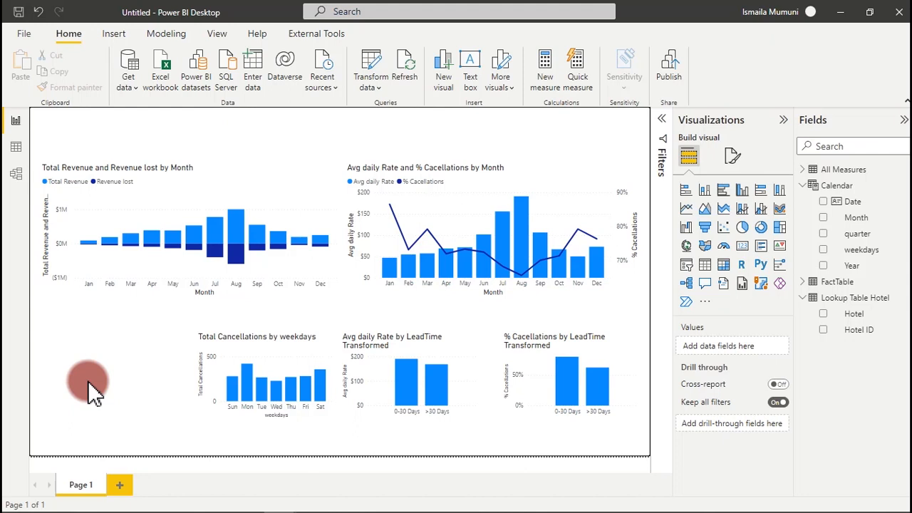
- Resize the Total Revenue and Revenue lost by Month chart to a height of 273 and a width of 615
left_click(185, 176)
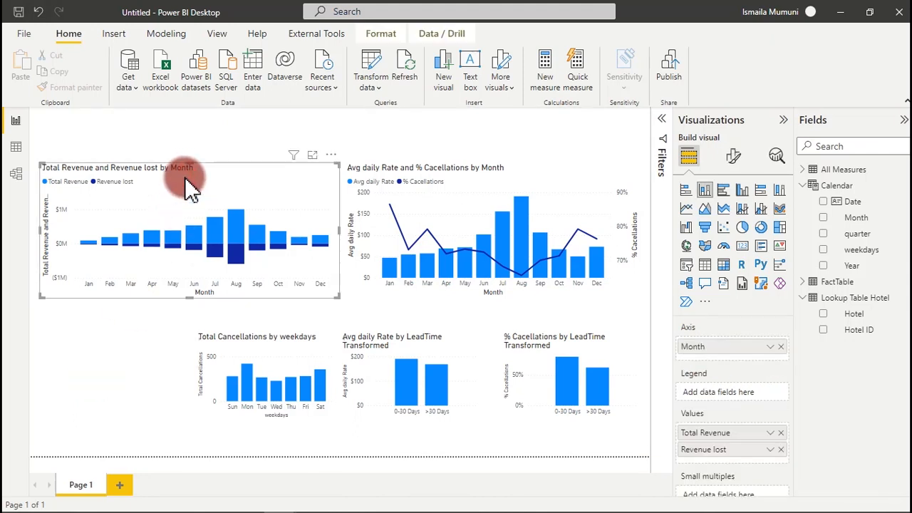
left_click(734, 160)
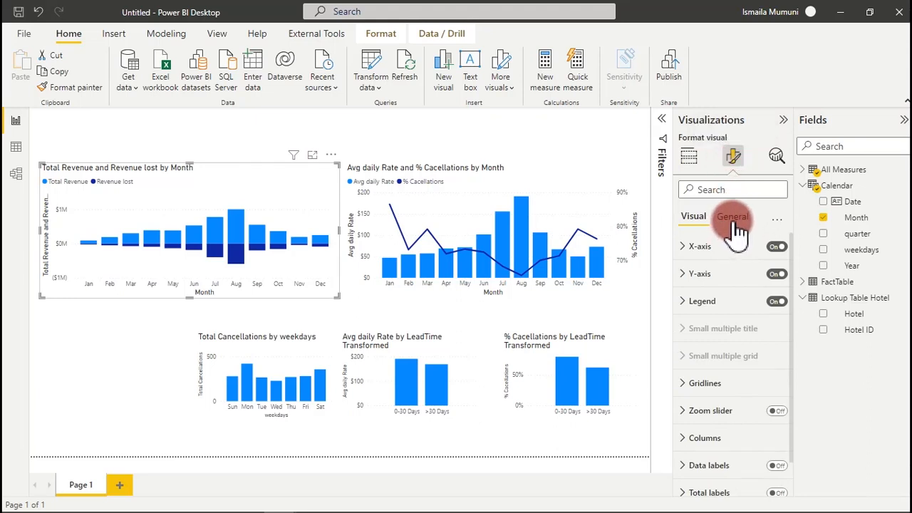
left_click(734, 220)
left_click(709, 246)
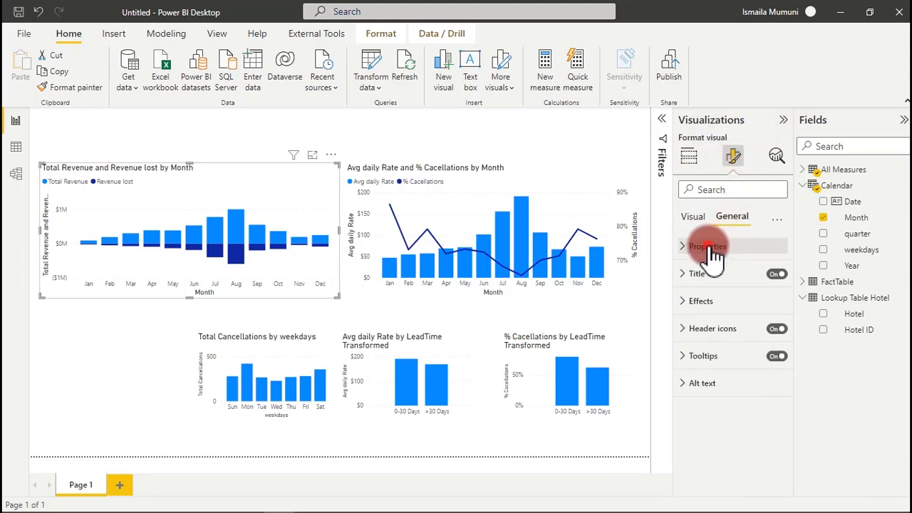
left_click(704, 307)
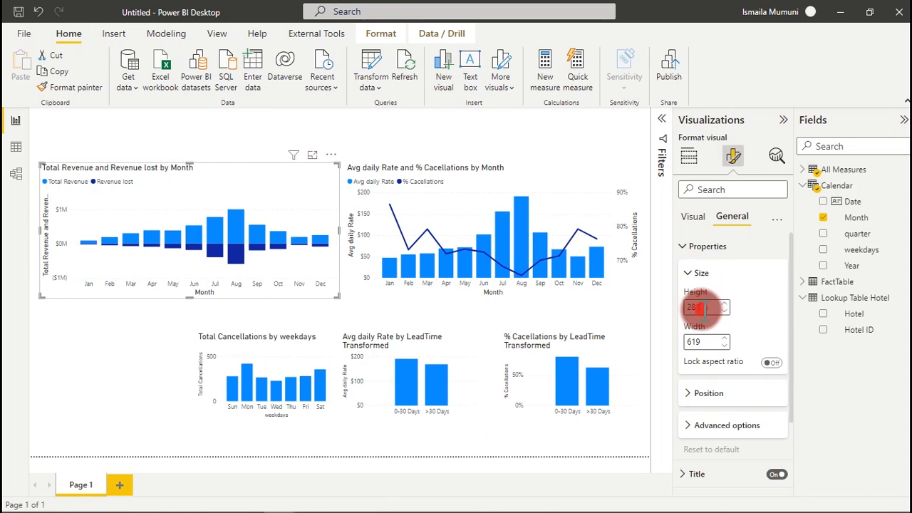
left_click_drag(702, 308, 683, 309)
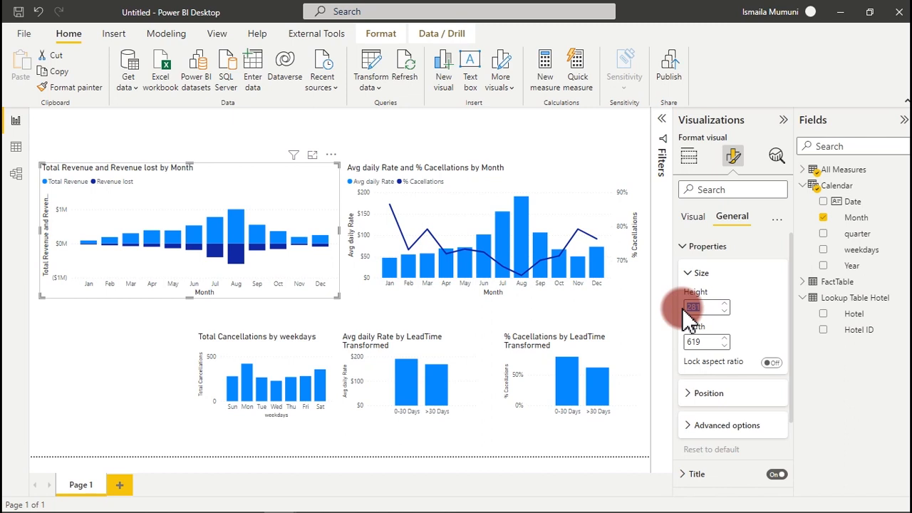
type("273")
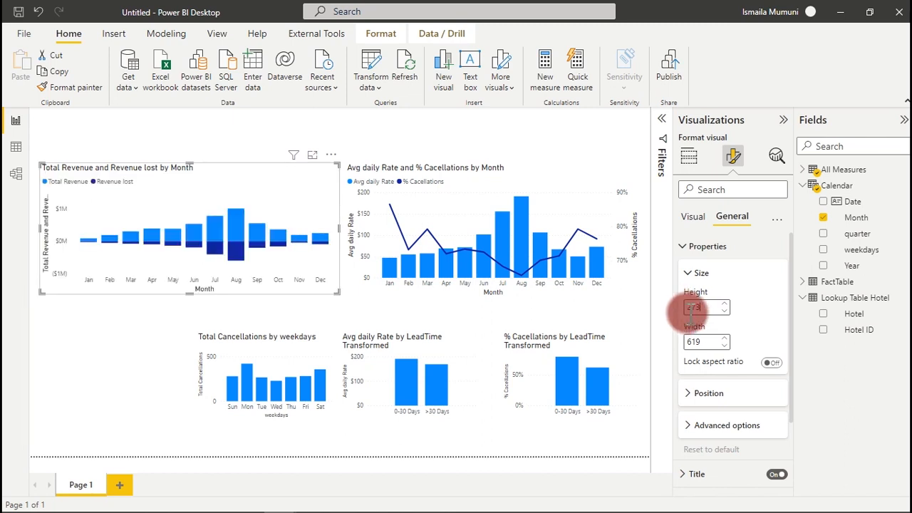
left_click_drag(700, 341, 689, 343)
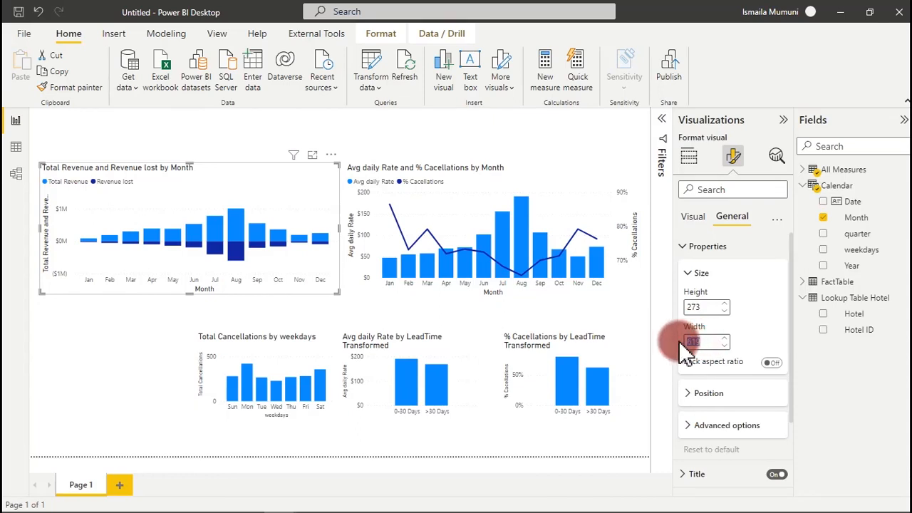
type("615")
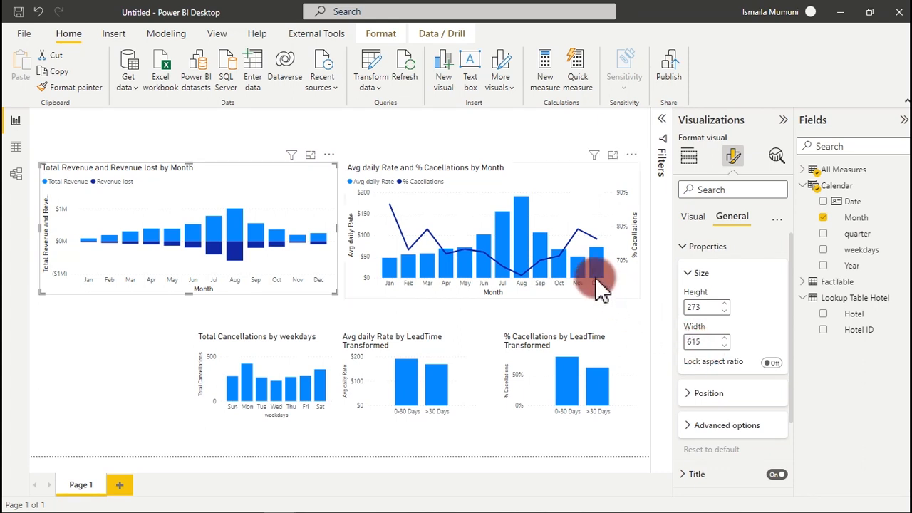
- Set the Avg daily Rate and % Cacellations by Month chart to height 273 and width 615, and deselect it
left_click(560, 175)
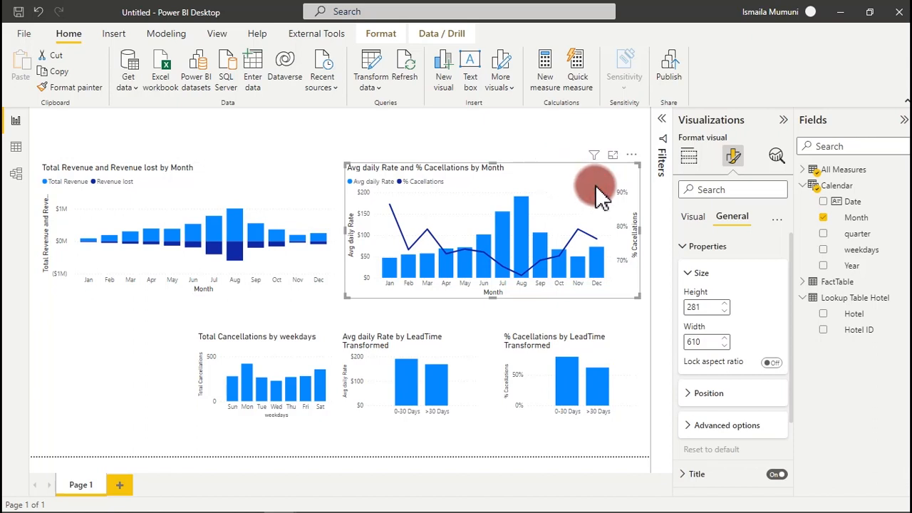
left_click_drag(712, 313, 684, 313)
type("273")
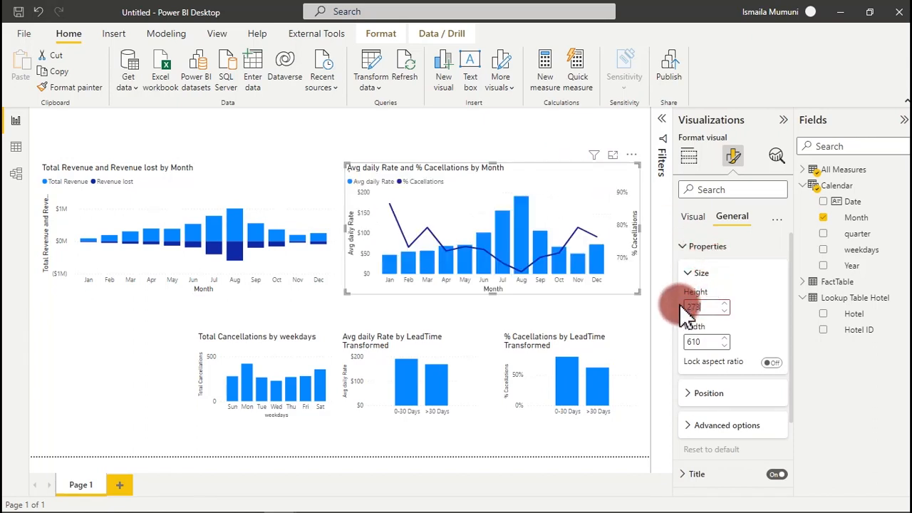
left_click_drag(702, 338, 668, 337)
type("615")
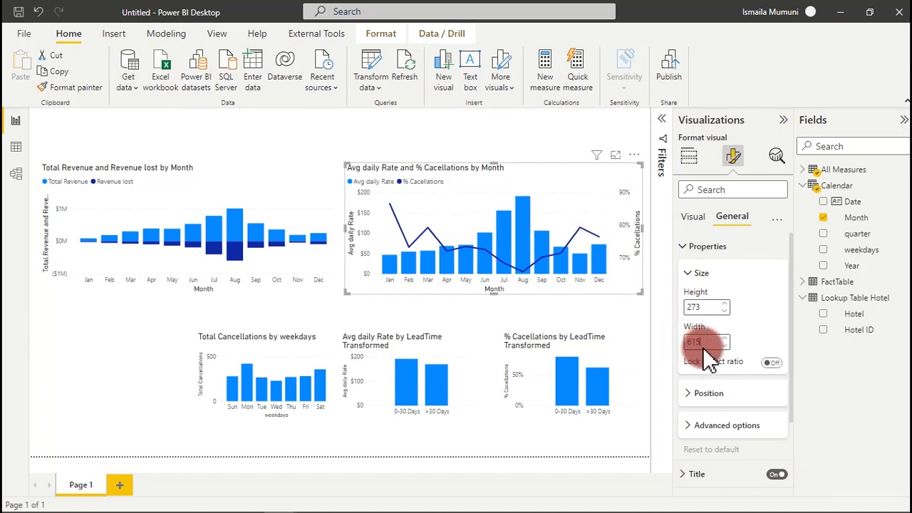
left_click(484, 146)
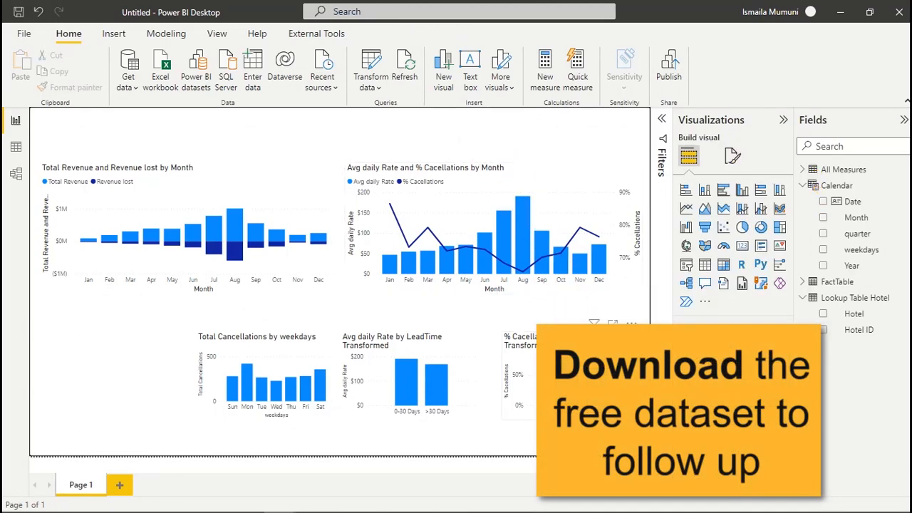
- Resize the % Cacellations by LeadTime Transformed chart to a height of 176 and a width of 250
left_click(622, 353)
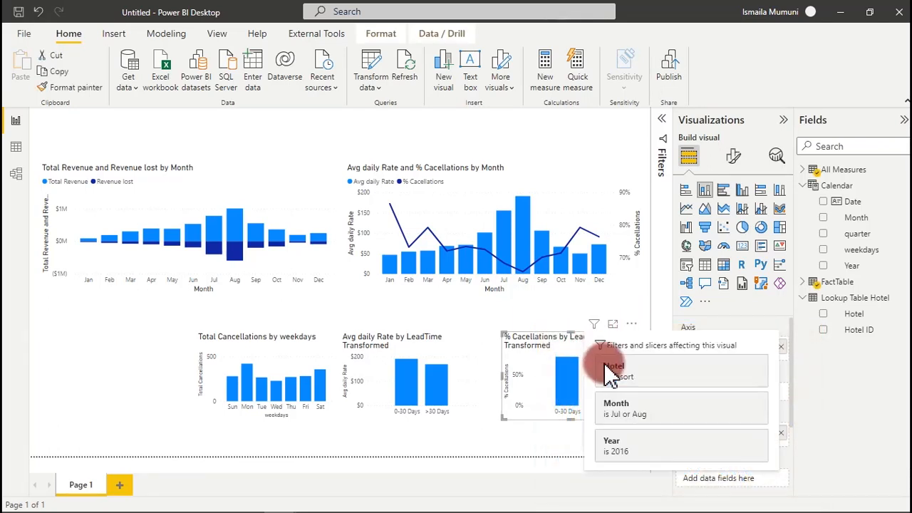
left_click(508, 349)
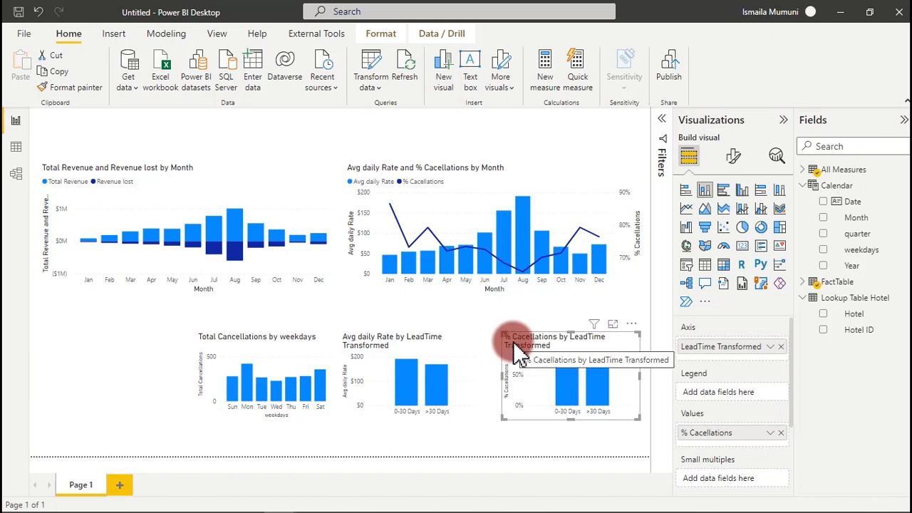
left_click(734, 157)
left_click(730, 218)
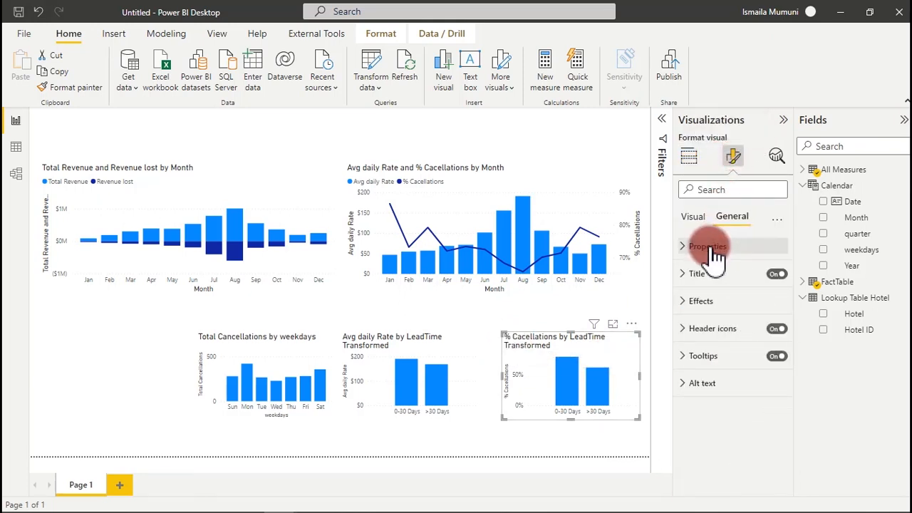
left_click(715, 260)
left_click(704, 306)
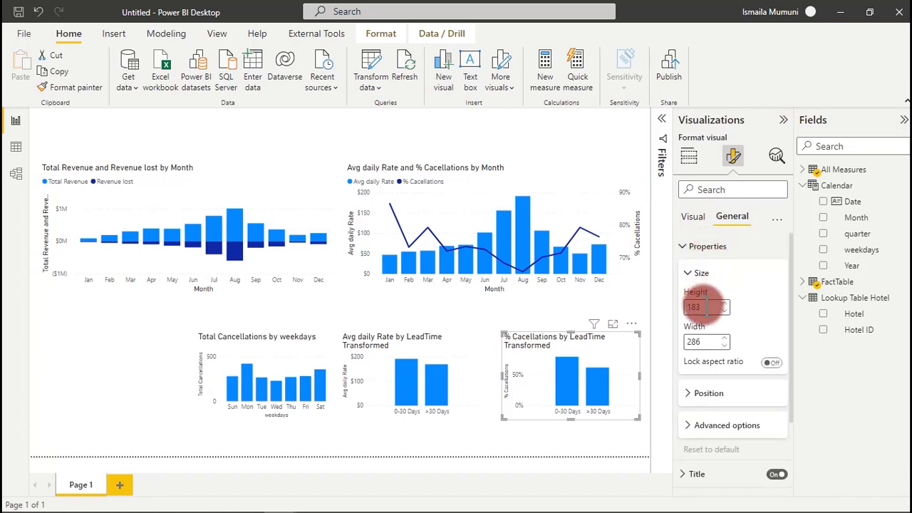
left_click_drag(704, 306, 684, 305)
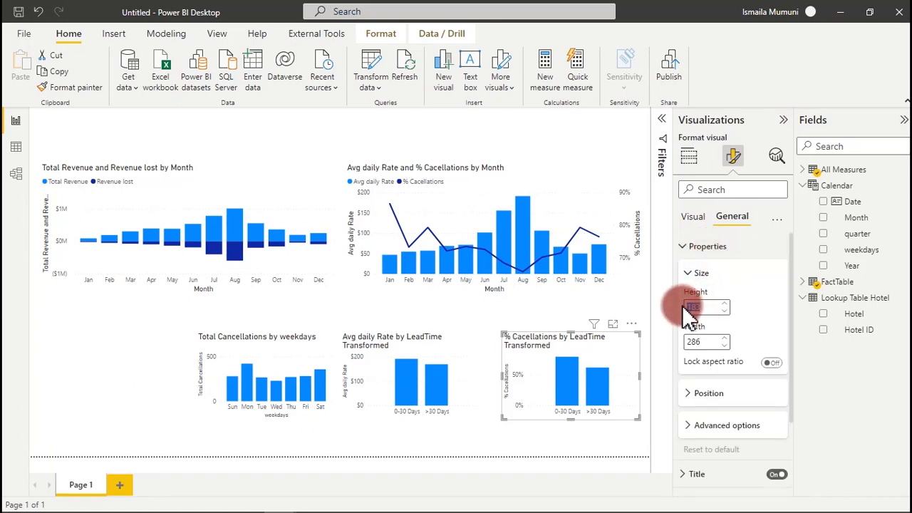
type("176")
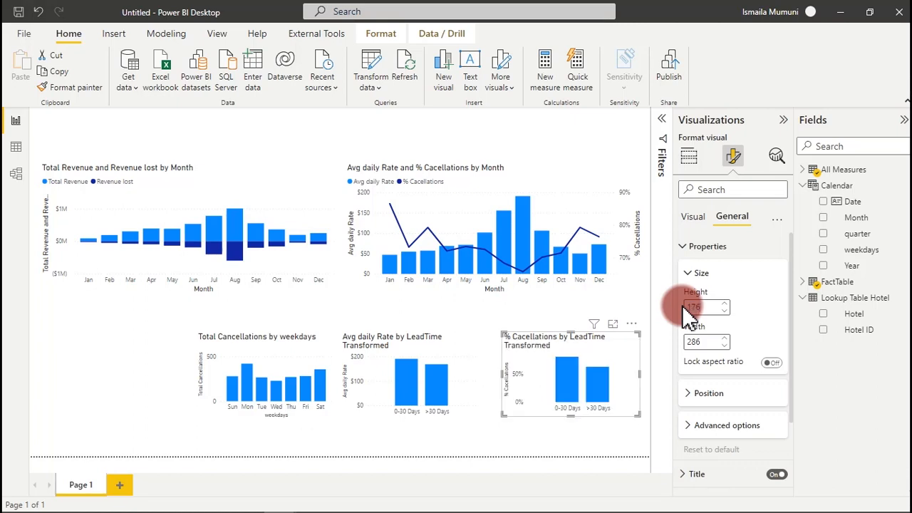
left_click_drag(705, 343, 674, 341)
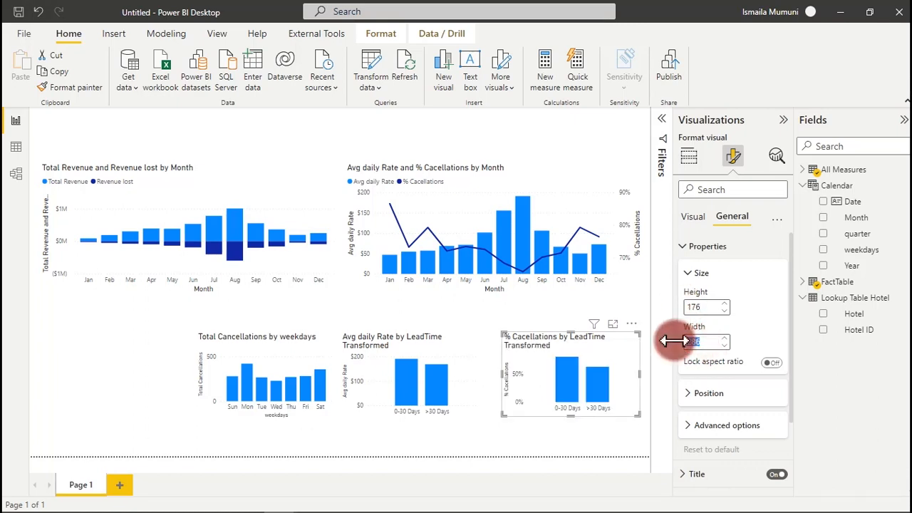
type("250")
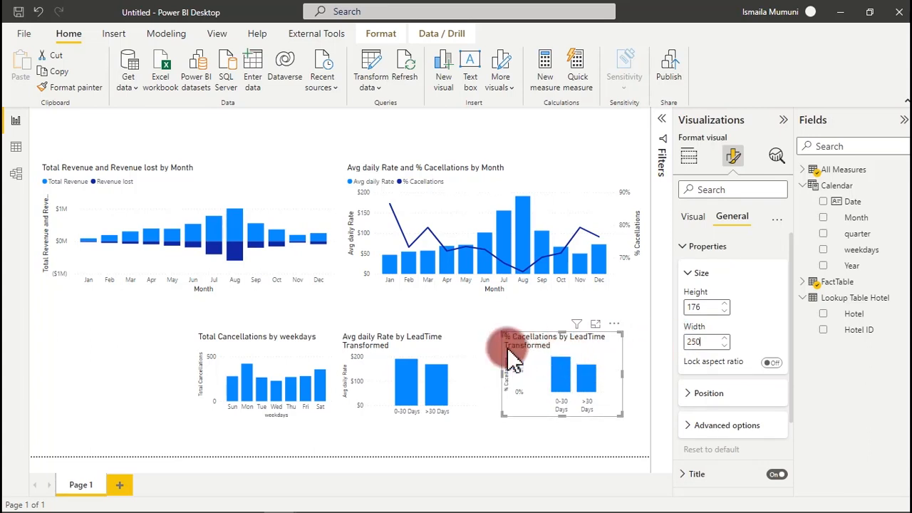
- Resize the Avg daily Rate by LeadTime Transformed chart to a height of 176 and a width of 250
left_click(460, 350)
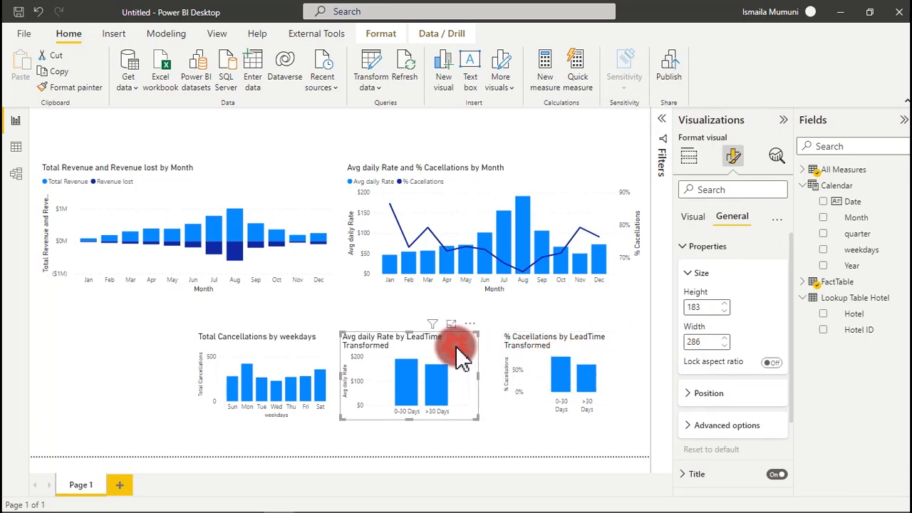
double_click(699, 307)
type("1")
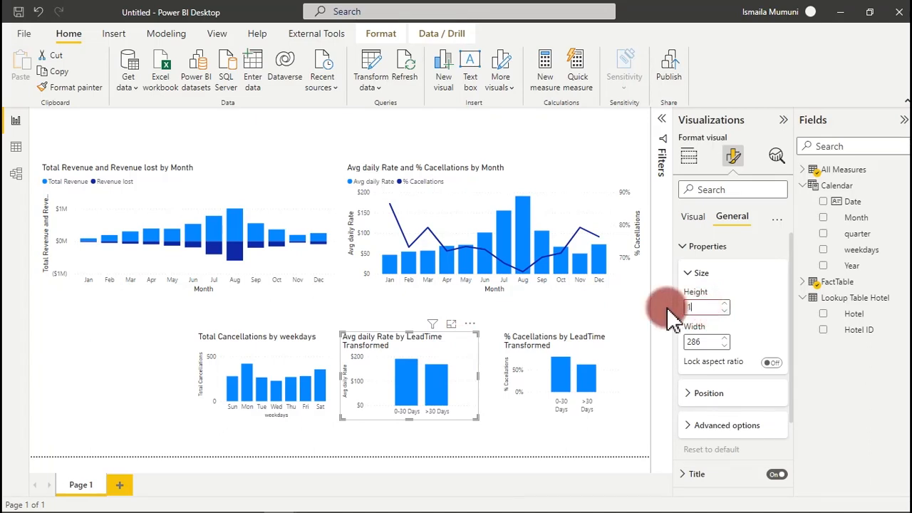
type("76")
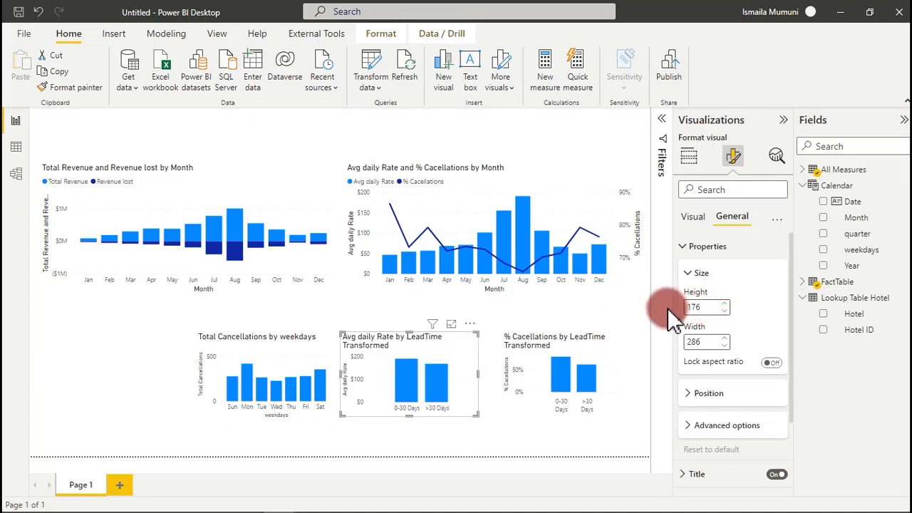
double_click(680, 342)
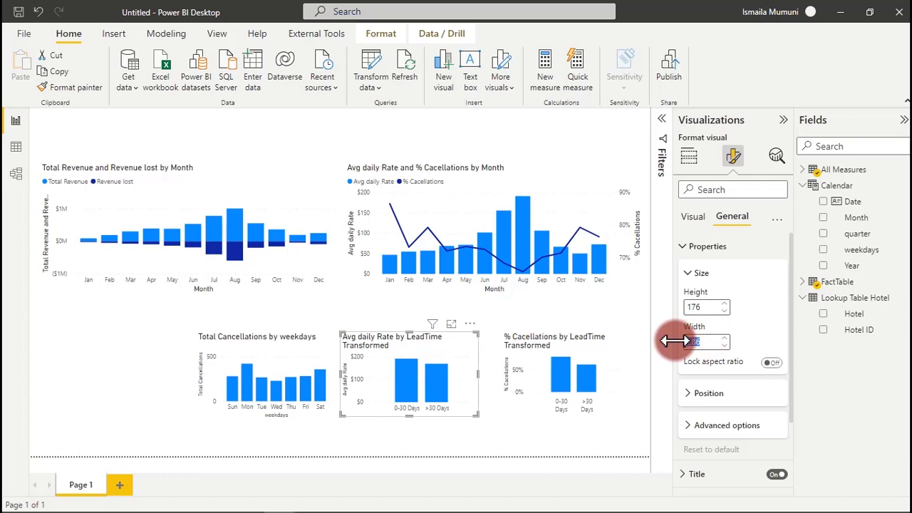
type("250")
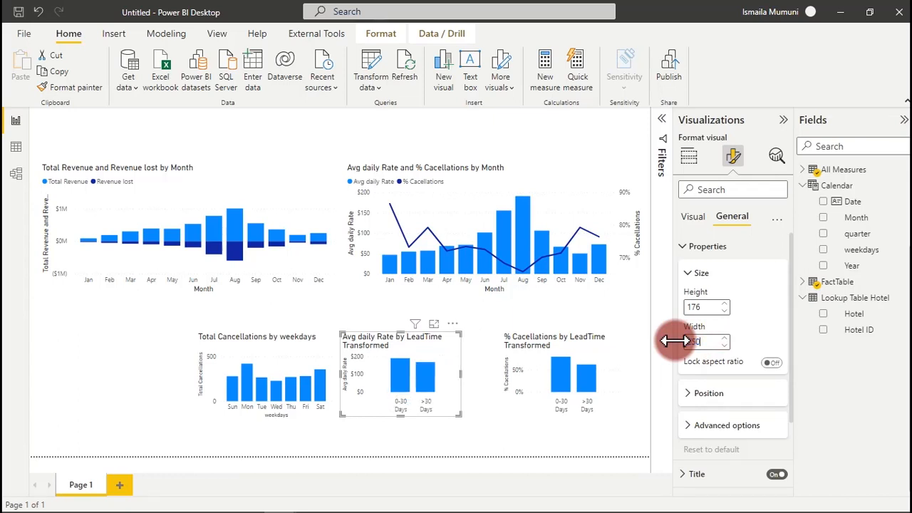
- Resize the Total Cancellations by weekdays chart to a height of 176 and a width of 264
left_click(314, 360)
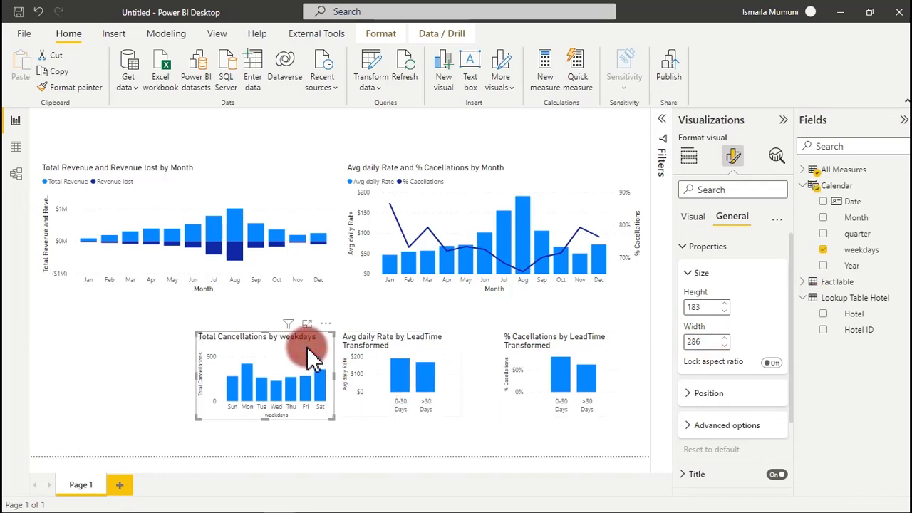
double_click(706, 308)
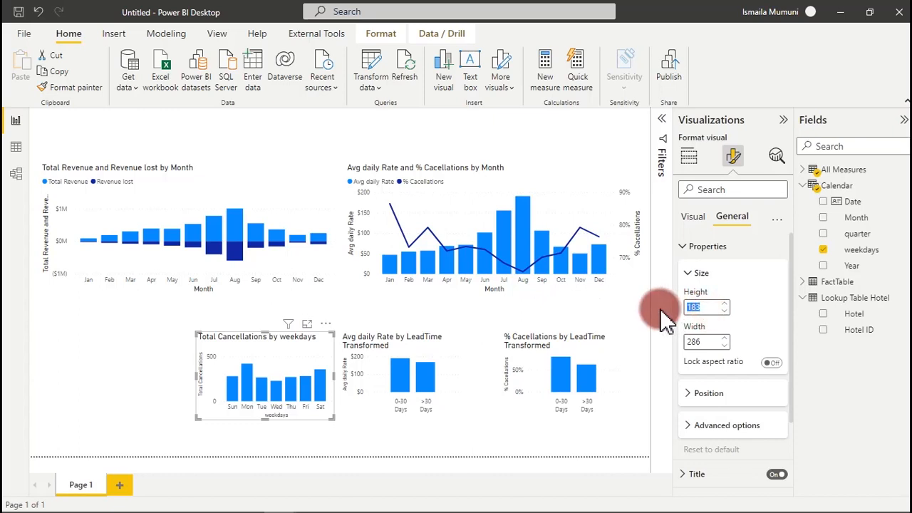
type("176")
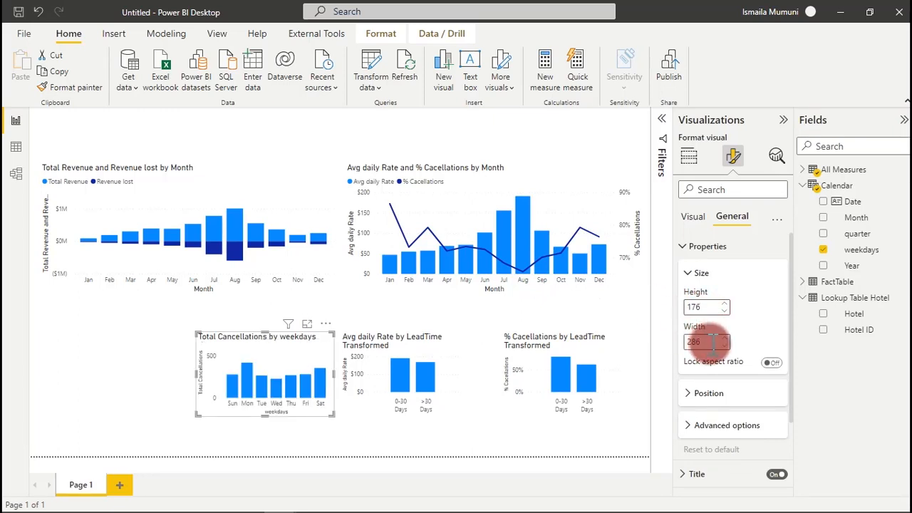
left_click_drag(713, 342, 694, 341)
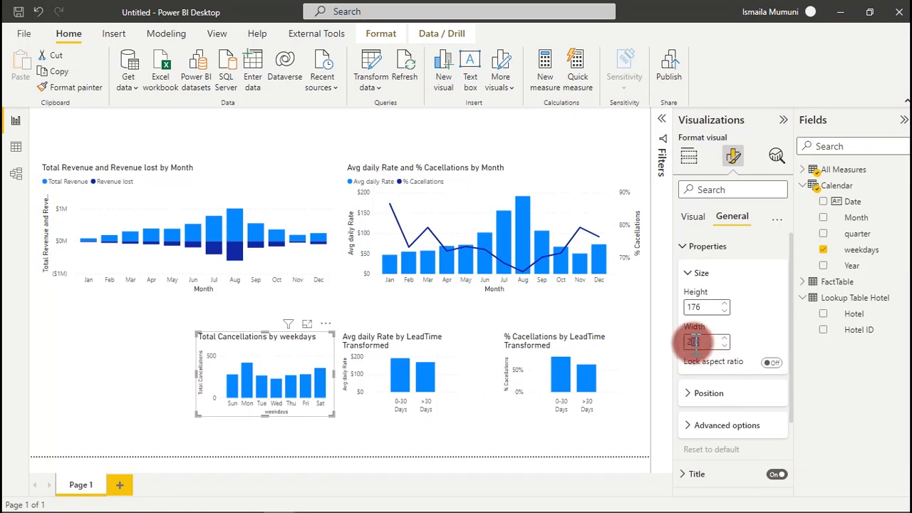
type("264")
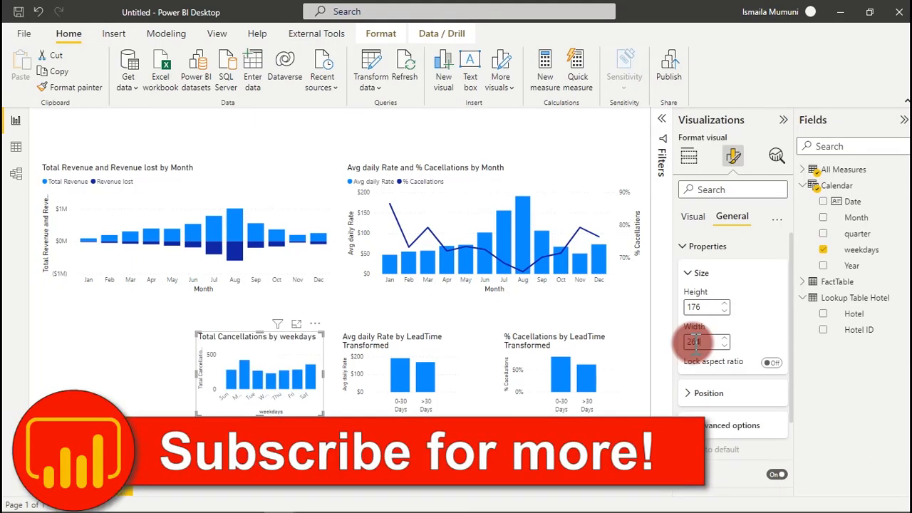
- Move the Avg daily Rate by LeadTime Transformed chart right, close beside the % Cacellations by LeadTime Transformed chart
left_click(460, 374)
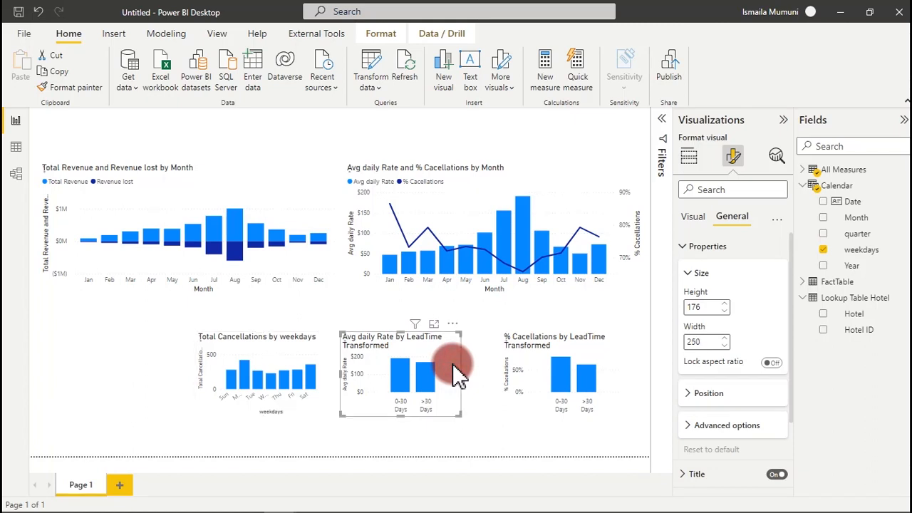
left_click_drag(460, 374, 488, 374)
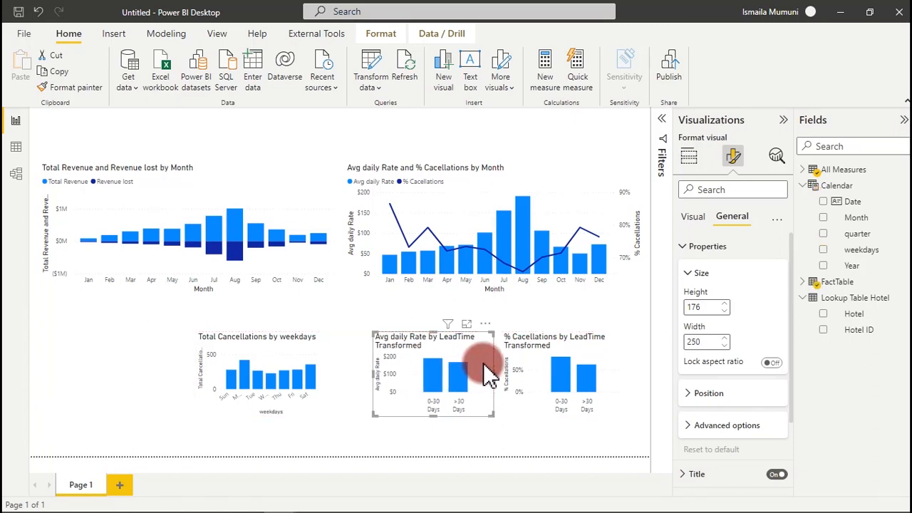
- Move the Total Cancellations by weekdays chart right, close beside the Avg daily Rate by LeadTime Transformed chart
left_click(318, 350)
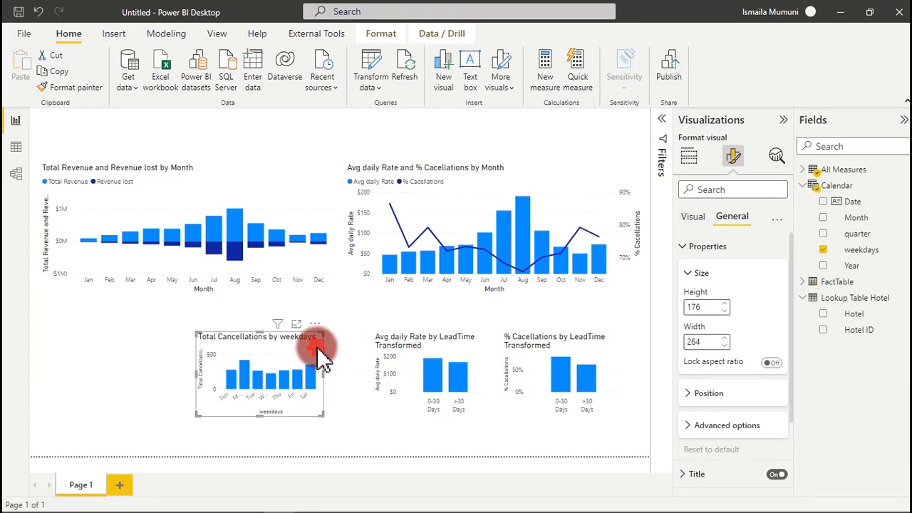
left_click_drag(318, 350, 358, 350)
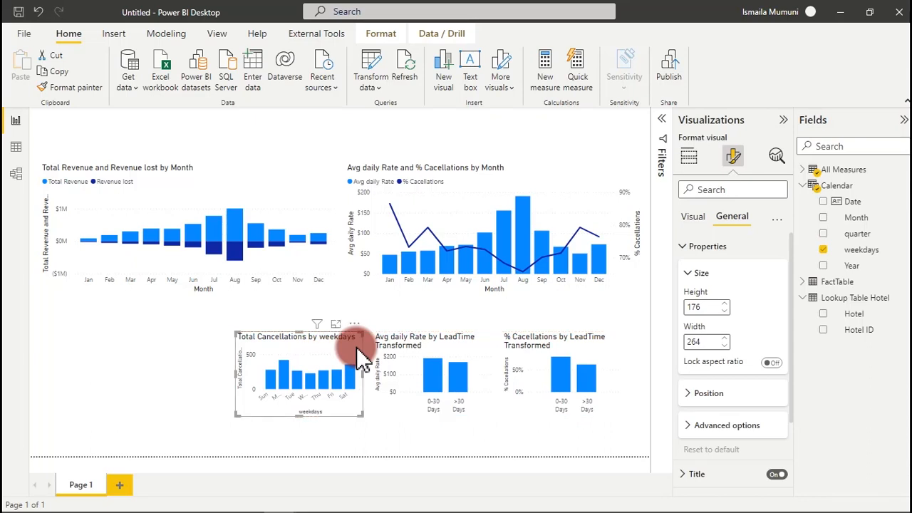
- Turn off the x-axis title of the Total Revenue and Revenue lost by Month chart, keeping the x-axis itself on
left_click(207, 193)
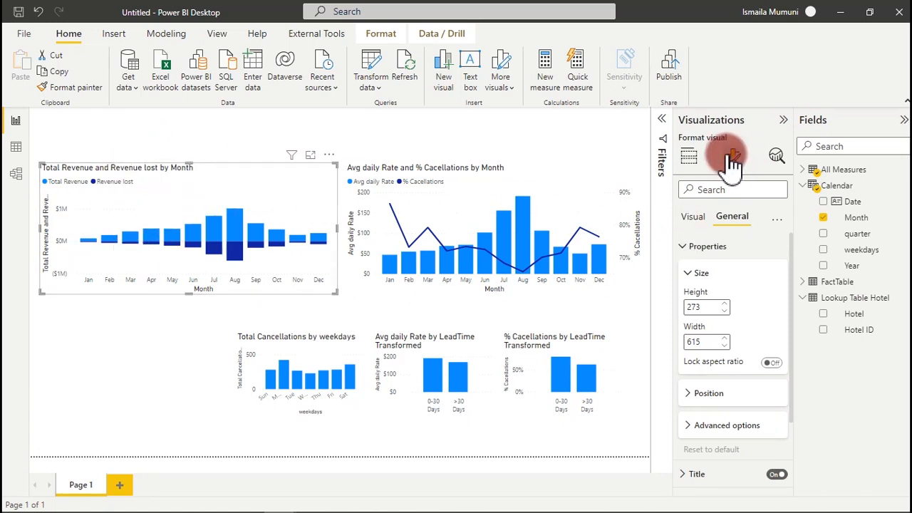
left_click(702, 246)
left_click(697, 220)
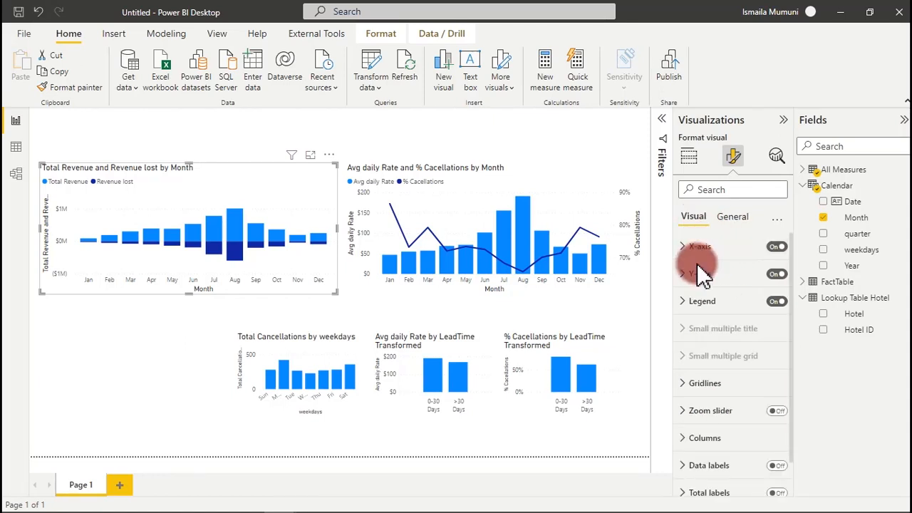
left_click(780, 248)
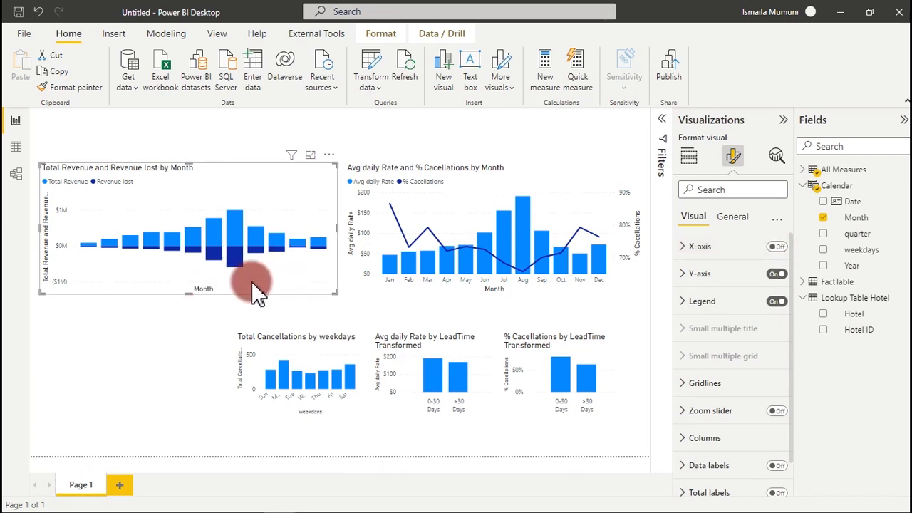
left_click(779, 248)
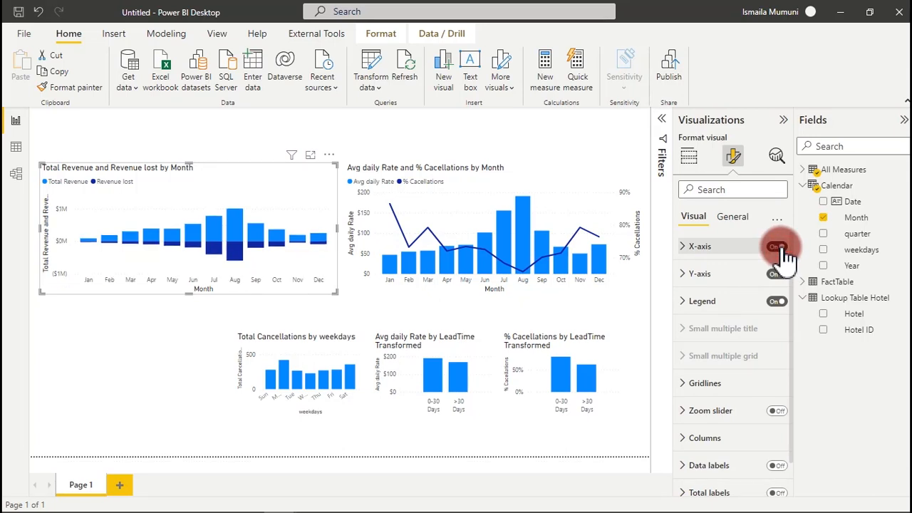
left_click(734, 255)
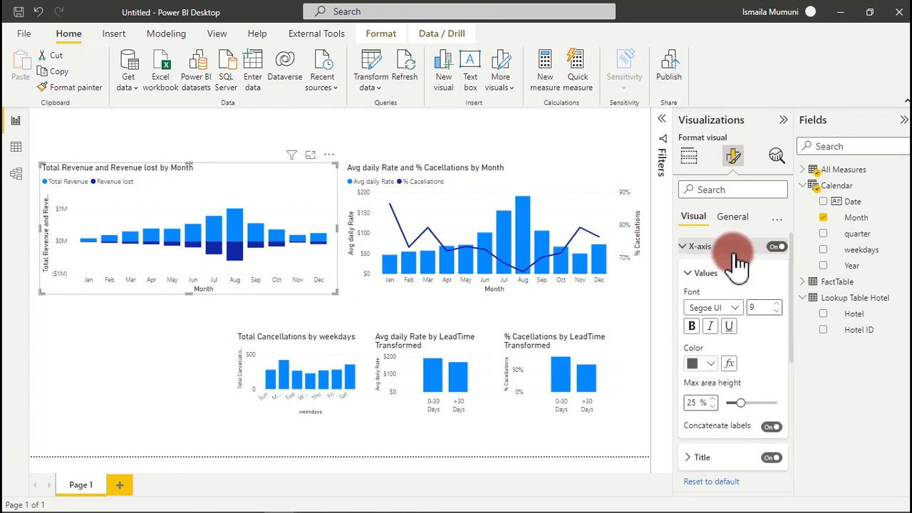
left_click(772, 457)
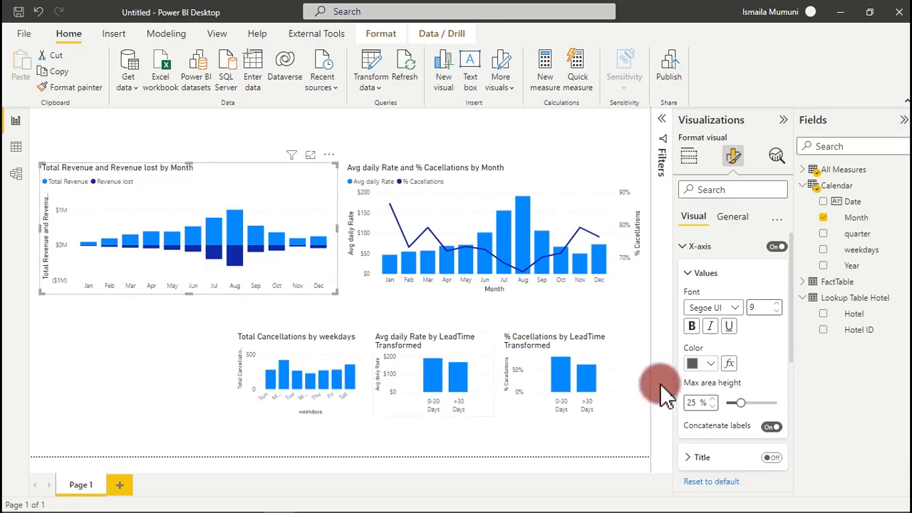
- Set the font of the revenue chart's x-axis values to Segoe UI Bold
left_click(736, 309)
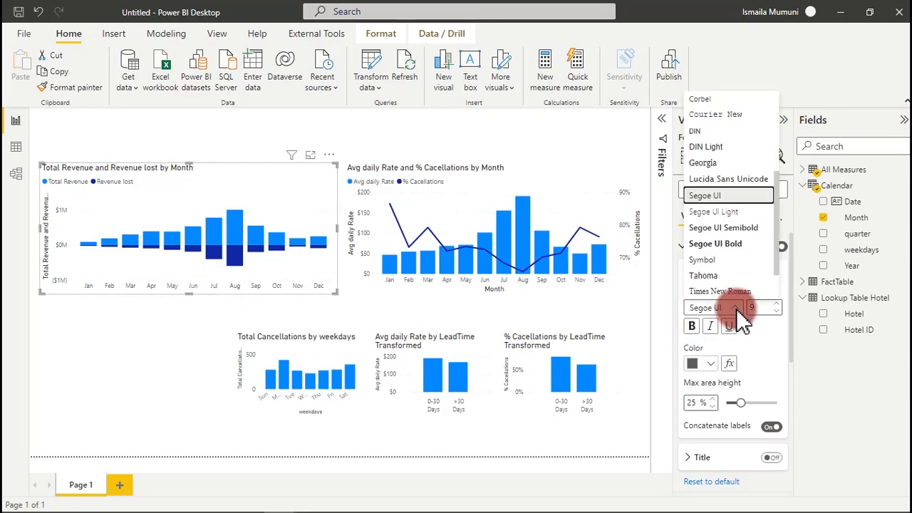
left_click(720, 244)
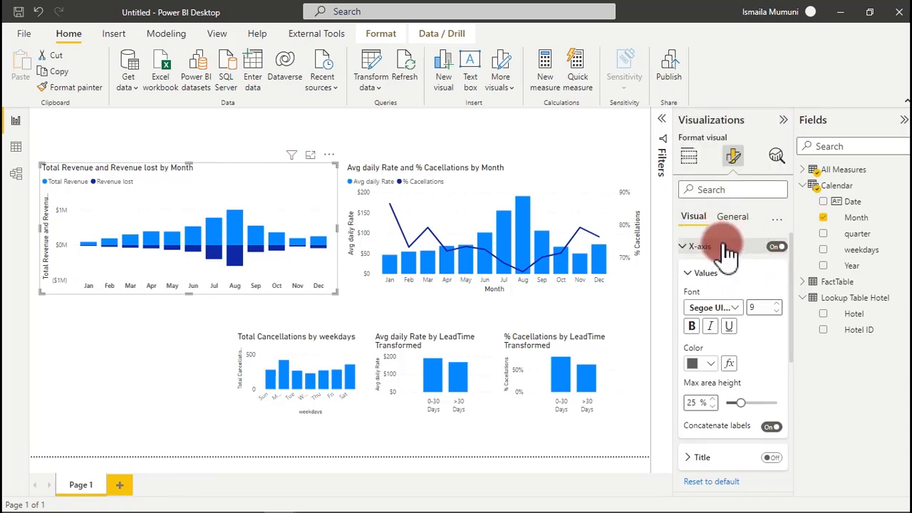
left_click(724, 249)
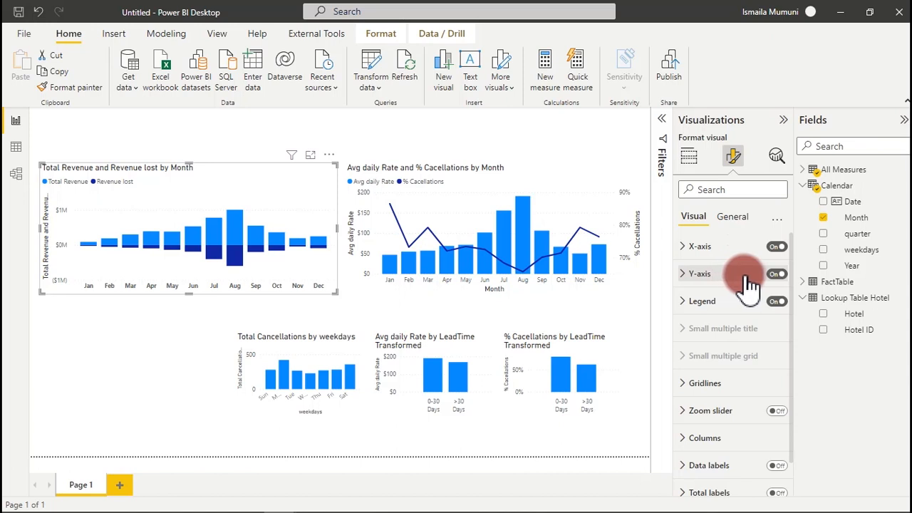
- Turn off both the y-axis title and the y-axis of the Total Revenue and Revenue lost by Month chart
left_click(777, 275)
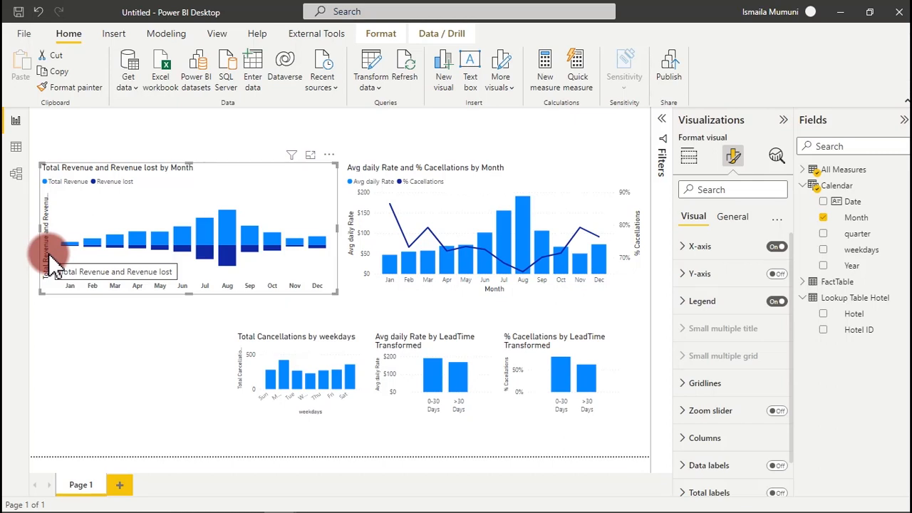
left_click(778, 277)
left_click(753, 279)
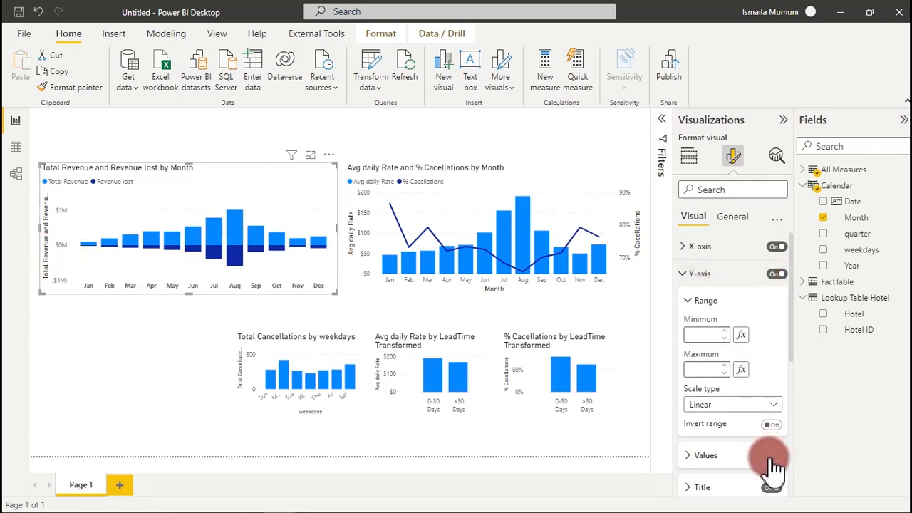
left_click(771, 487)
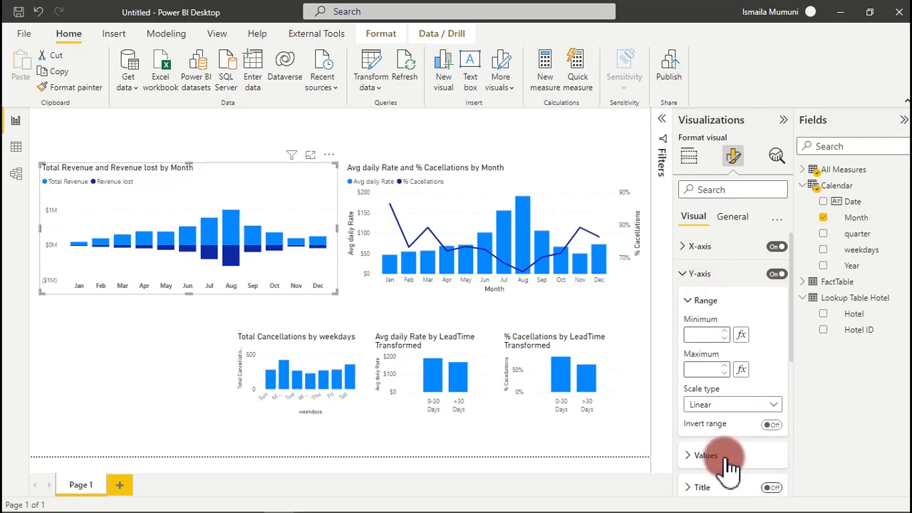
left_click(778, 277)
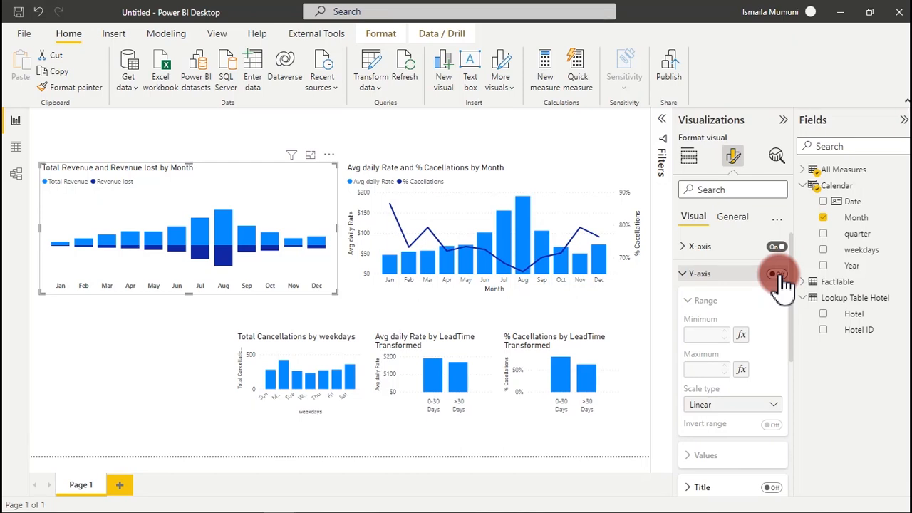
left_click(738, 276)
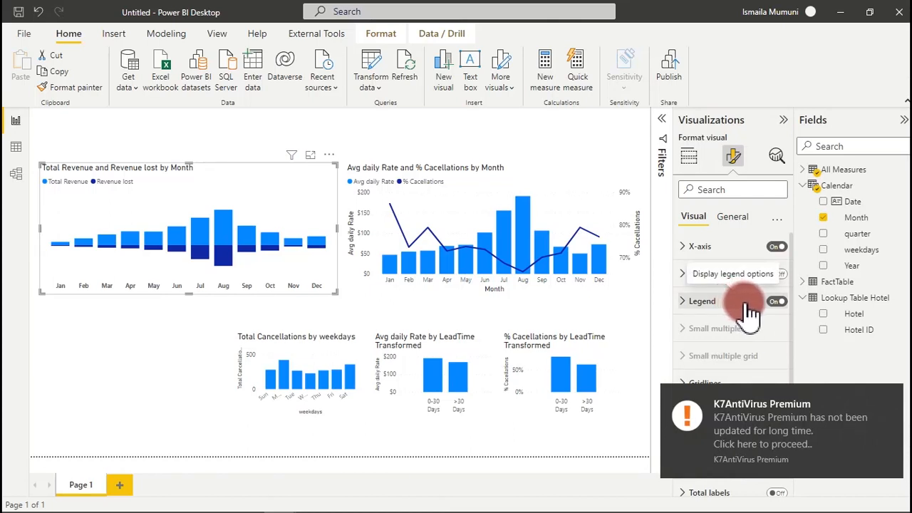
- Position the revenue chart's legend at Top center and make its text bold
left_click(748, 310)
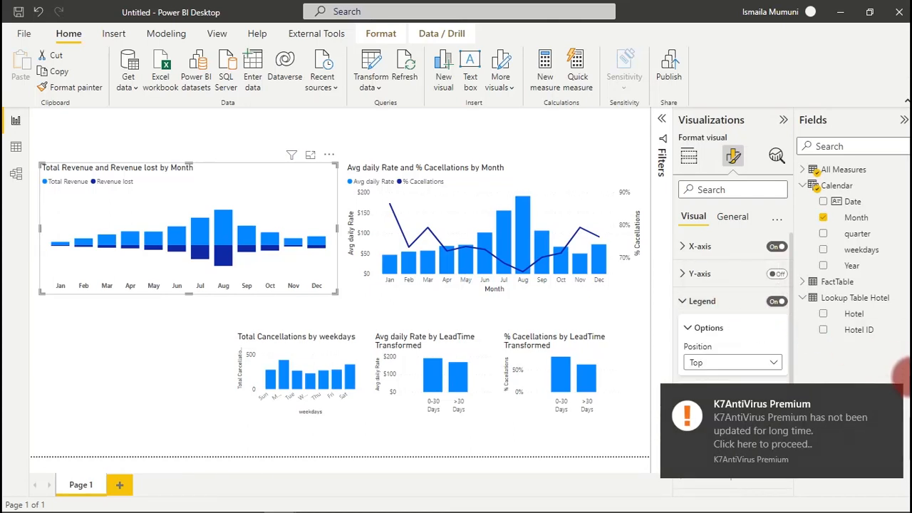
left_click(892, 397)
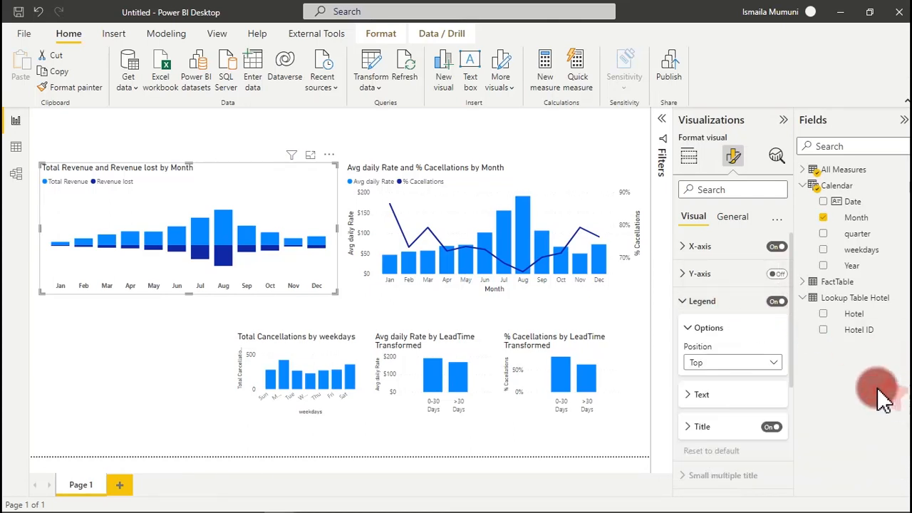
left_click(748, 363)
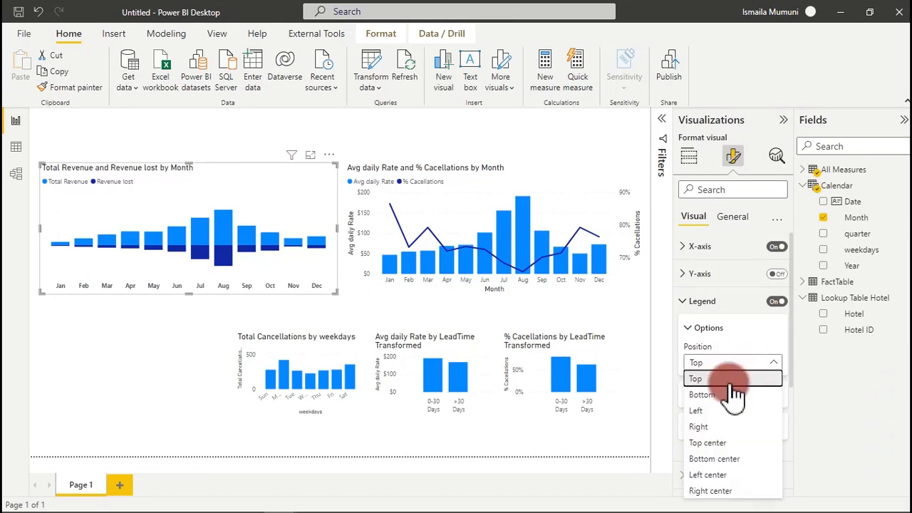
left_click(707, 444)
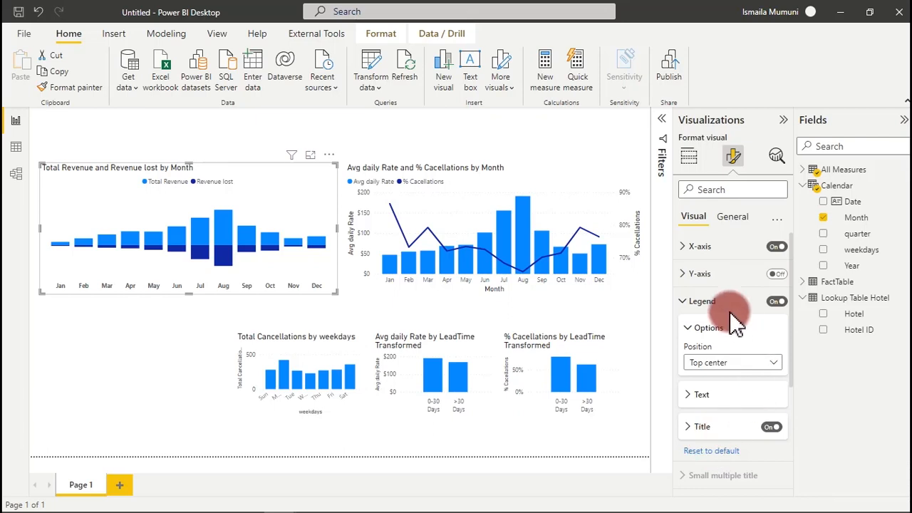
left_click(715, 399)
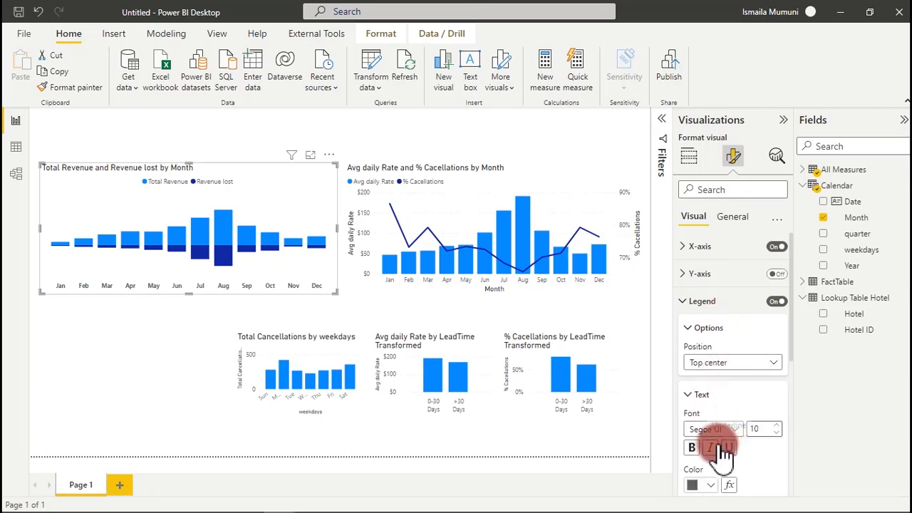
left_click(695, 448)
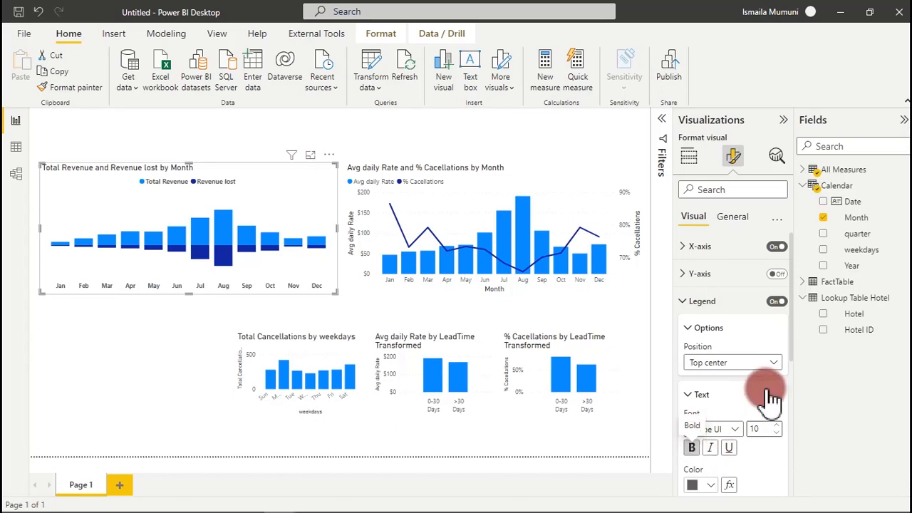
- Turn off the revenue chart's background effect and open its title settings
left_click(734, 217)
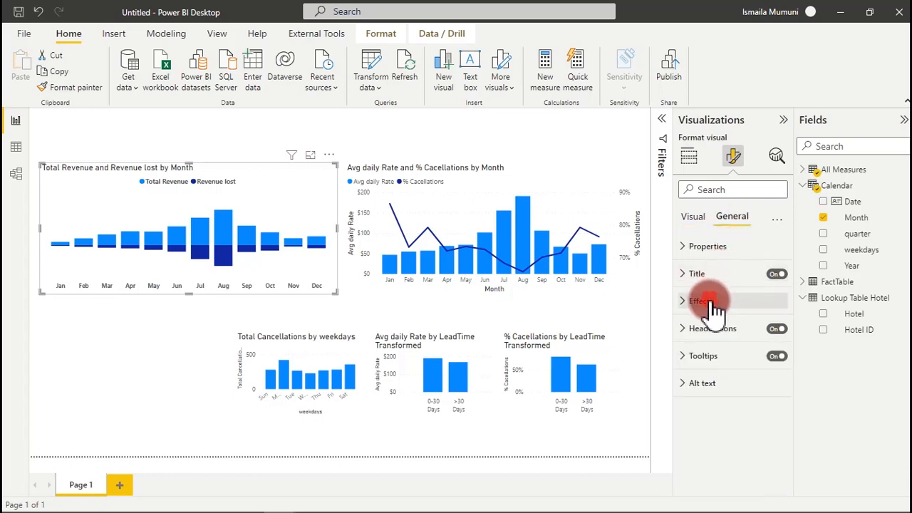
left_click(738, 303)
left_click(771, 328)
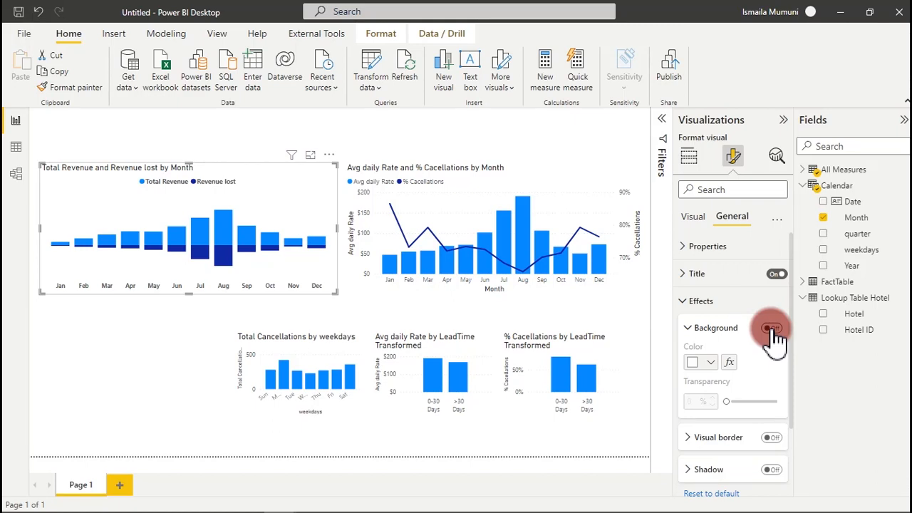
left_click(701, 302)
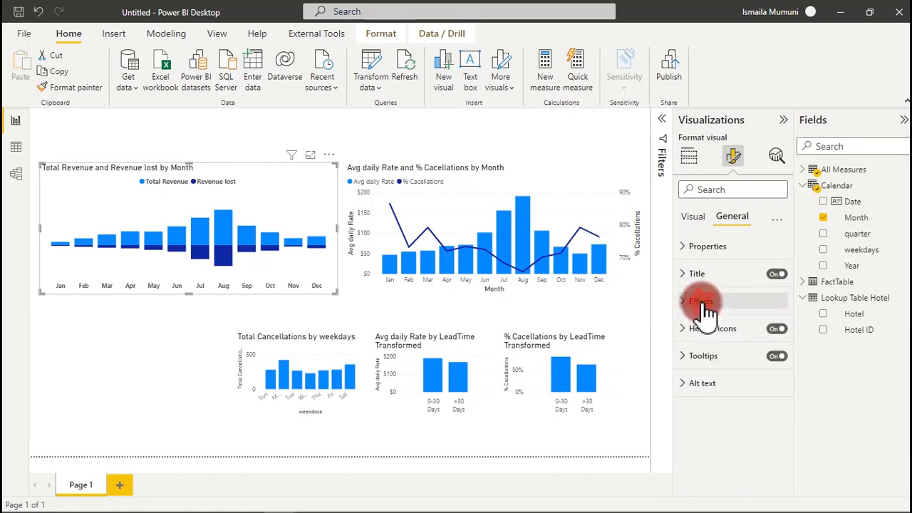
left_click(734, 284)
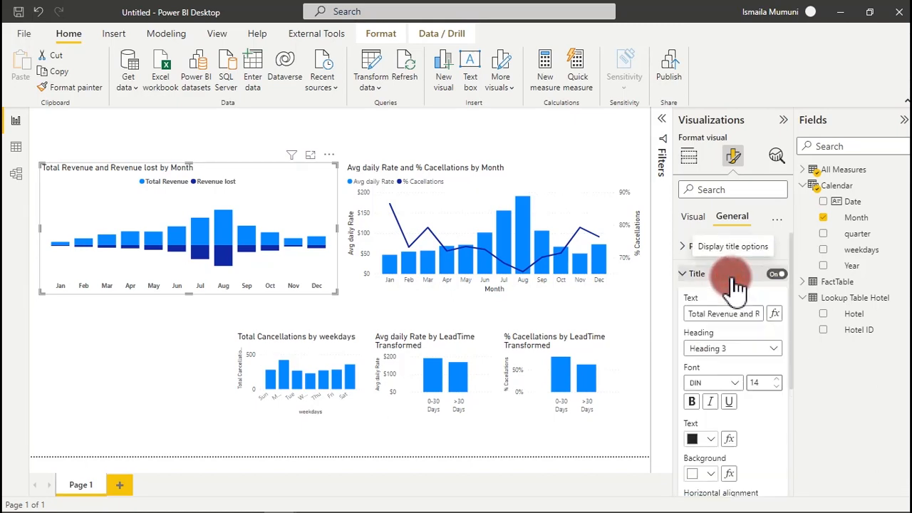
left_click(728, 314)
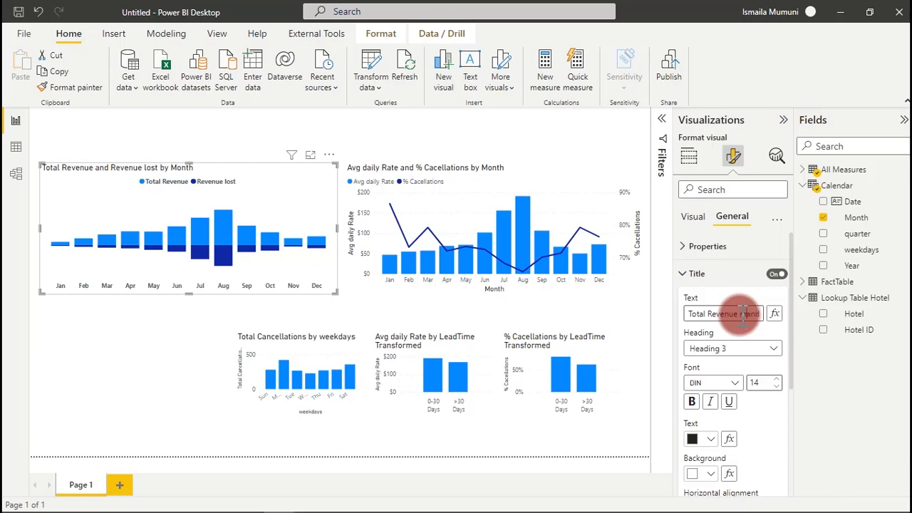
type("m")
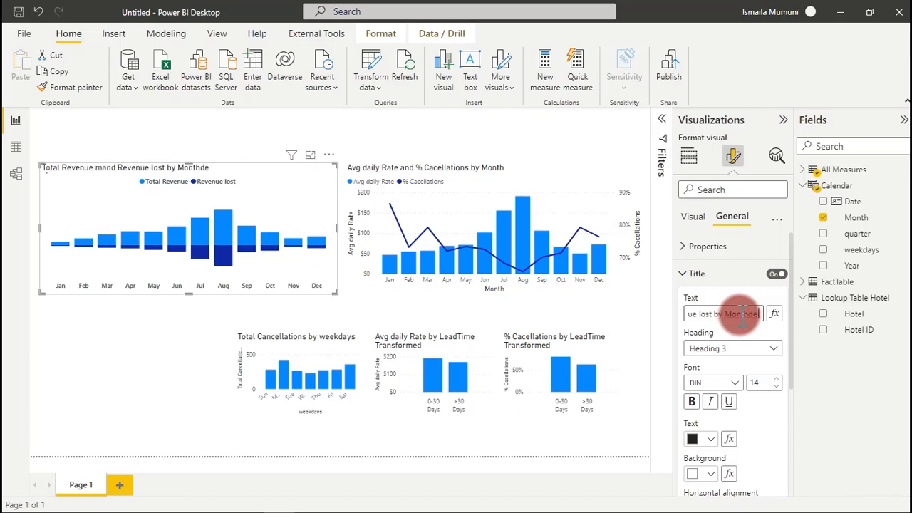
key("BackSpace")
key("BackSpace")
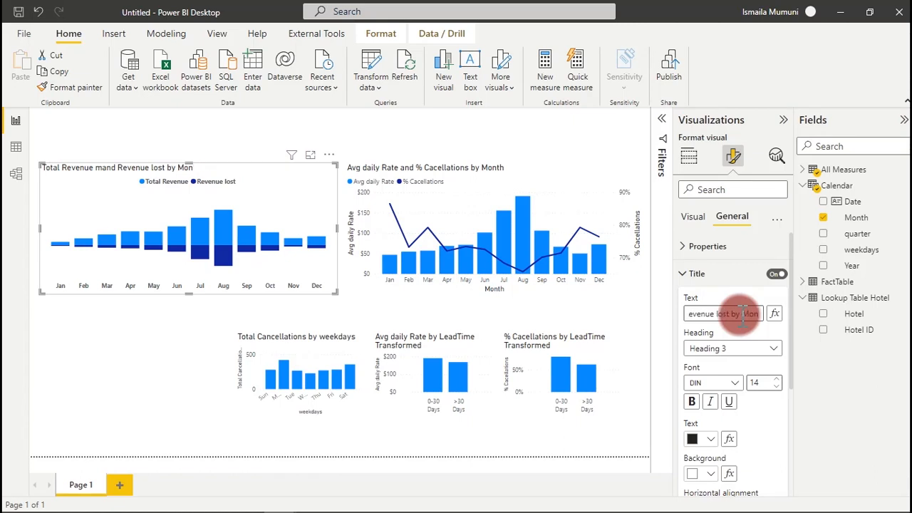
key("BackSpace")
key("Escape")
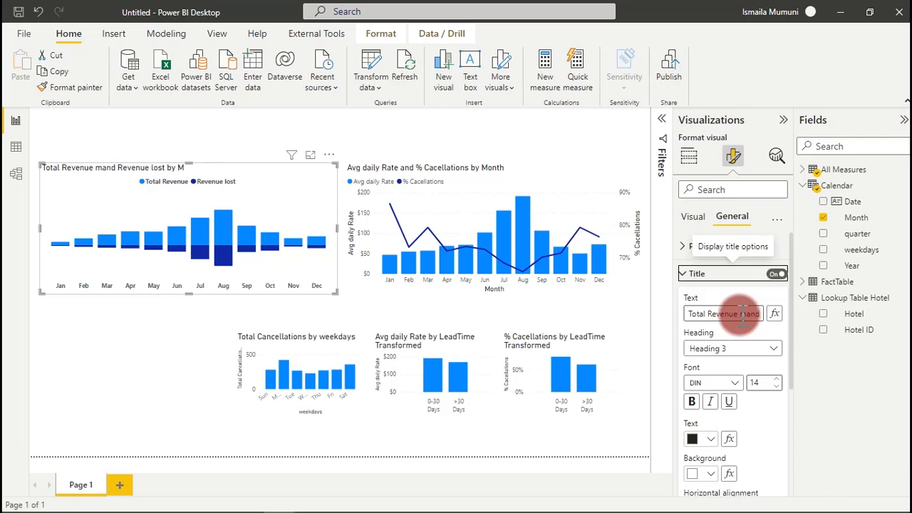
- Replace the revenue chart's title text with "Total Revenue Made by Revenue lost on a monthly basis"
left_click(757, 316)
key("ctrl+a")
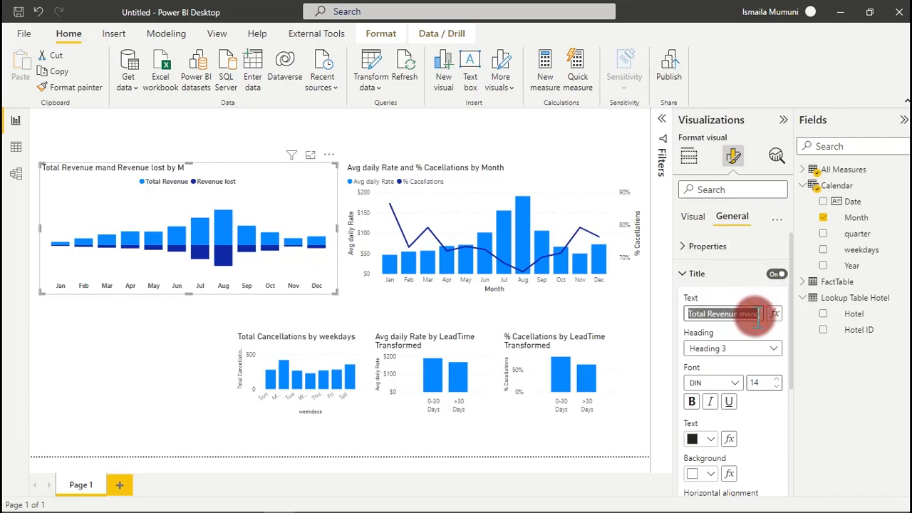
type("Total ")
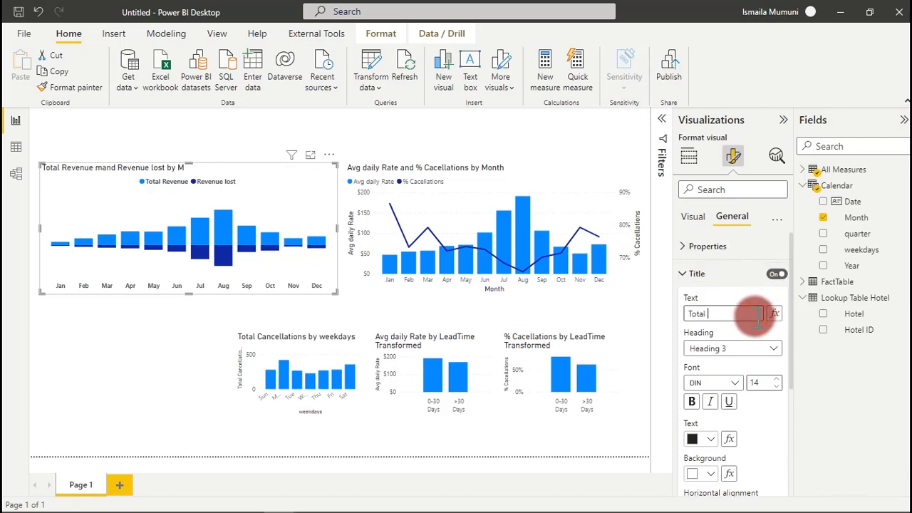
type("Revenue")
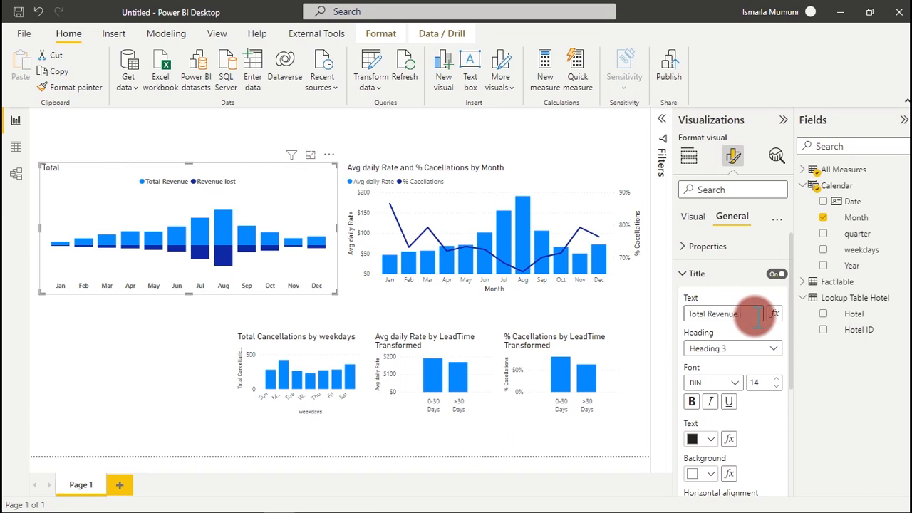
type(" Made")
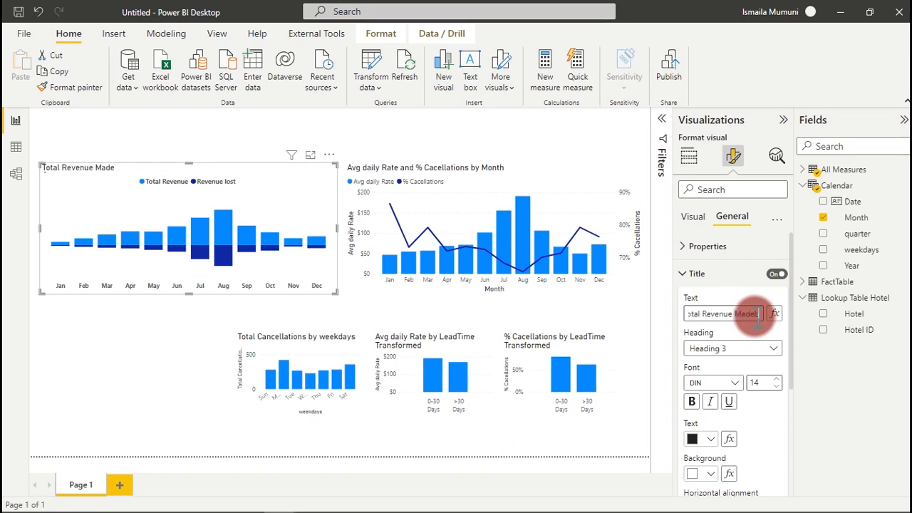
type(" y ee")
key("BackSpace")
key("BackSpace")
key("BackSpace")
key("BackSpace")
key("BackSpace")
type("b")
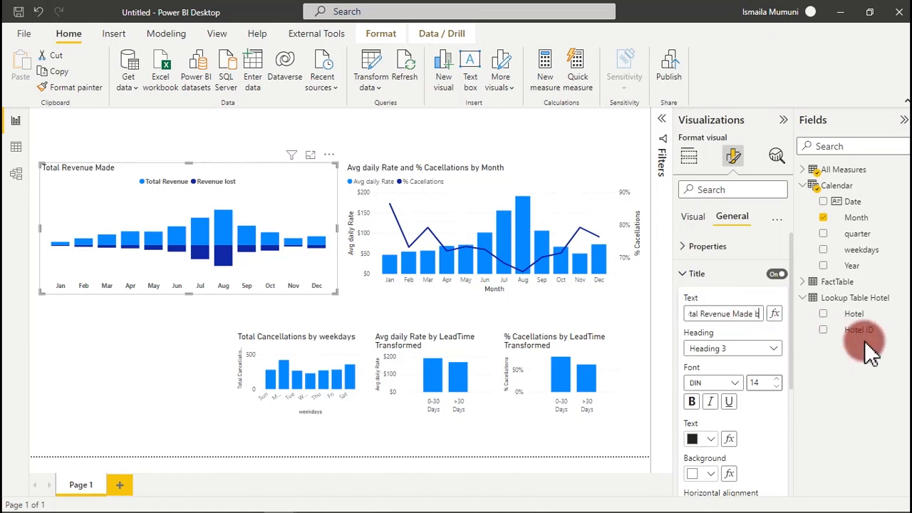
type("y Reve")
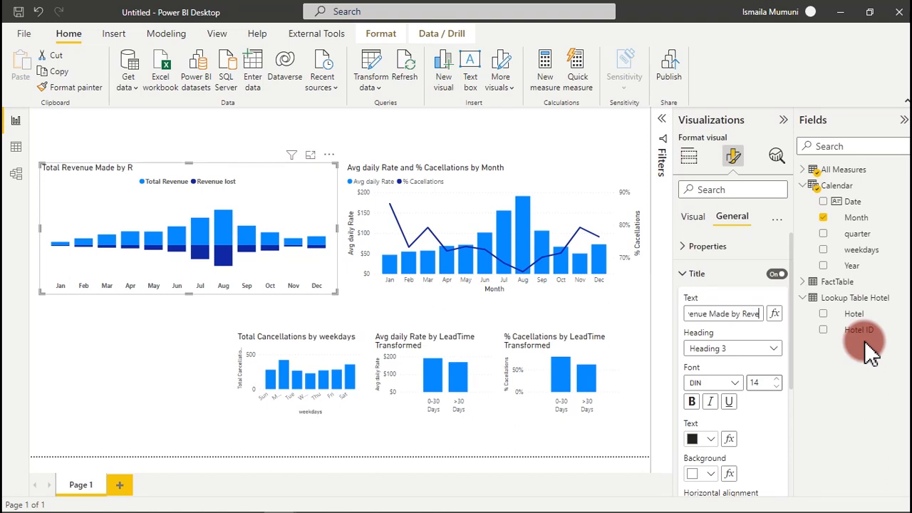
type("nue lost")
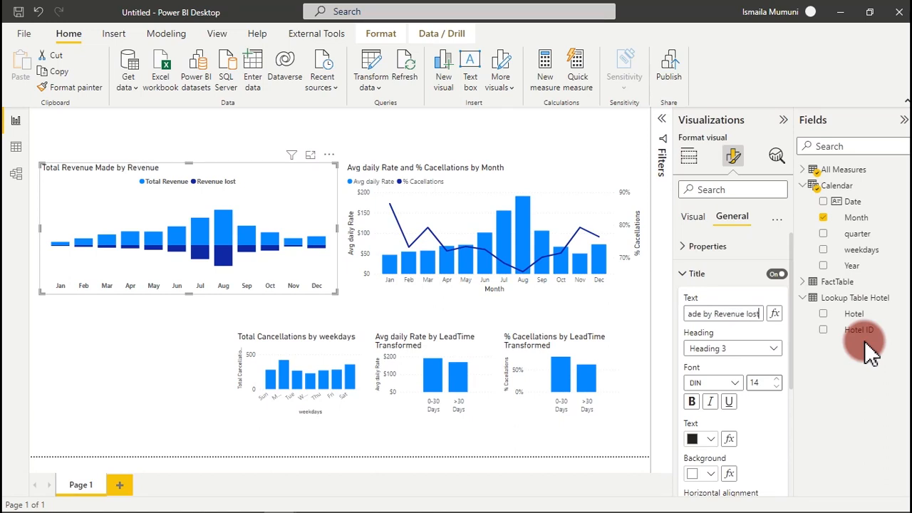
type(" on")
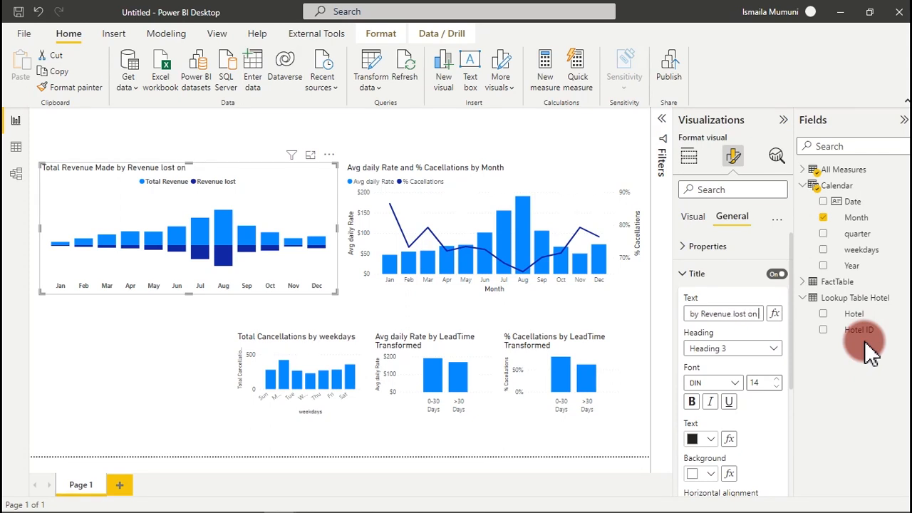
type(" a monthly basis")
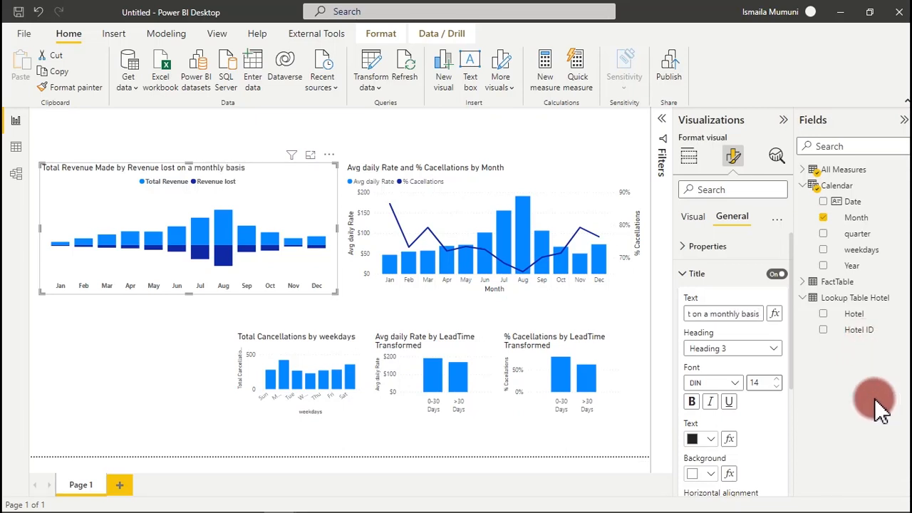
- Center the revenue chart's title horizontally and set its font to Segoe UI Bold
left_click_drag(792, 337, 775, 417)
left_click(712, 375)
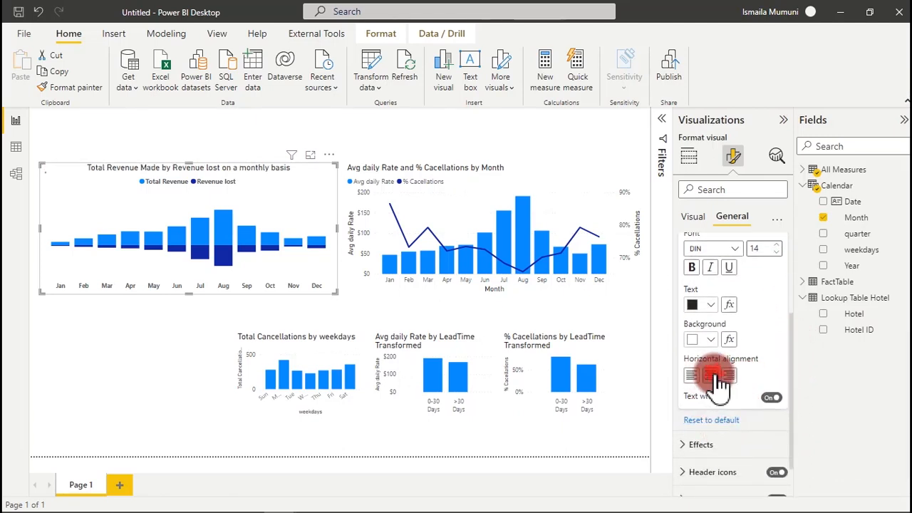
left_click_drag(798, 392, 793, 350)
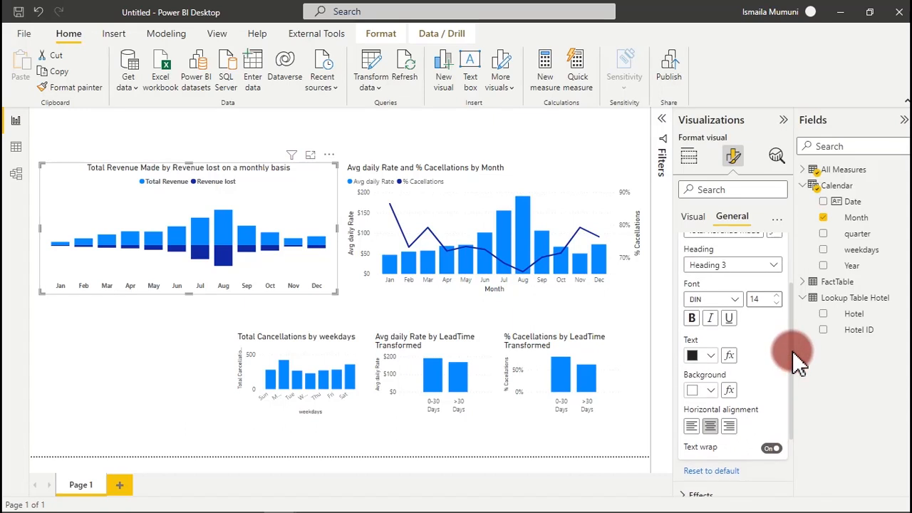
left_click(736, 303)
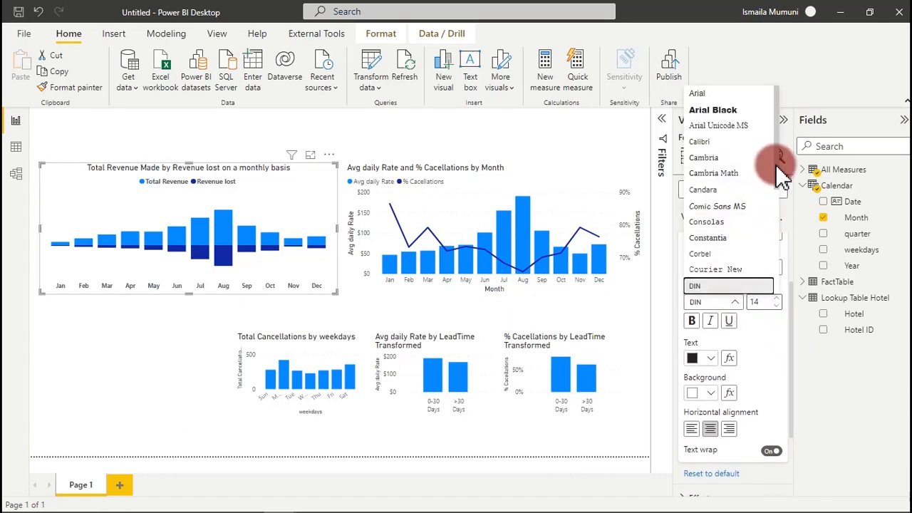
left_click_drag(777, 170, 709, 242)
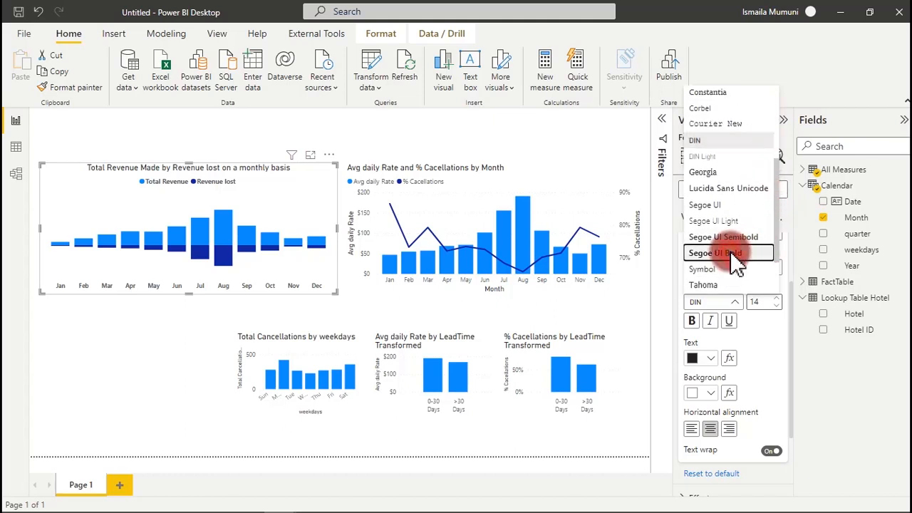
left_click(737, 258)
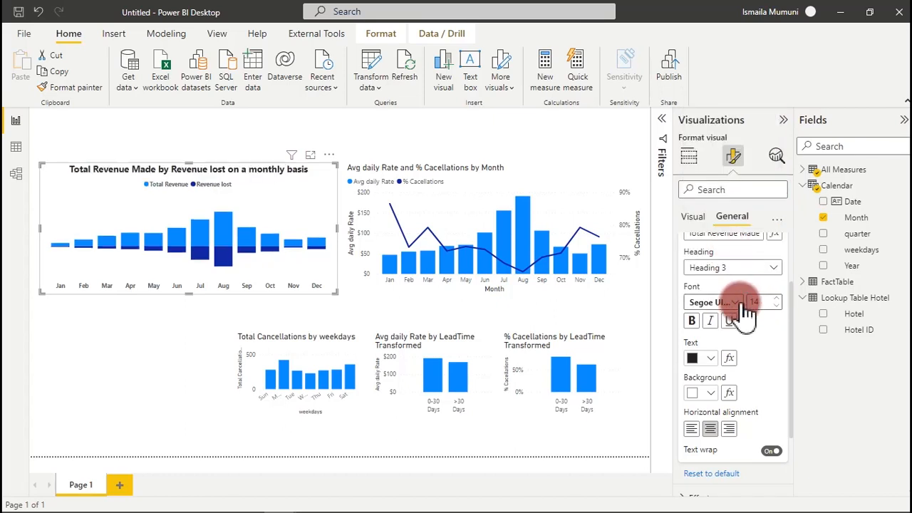
- Set the revenue chart's title text color to white and its title background to medium grey
left_click(712, 359)
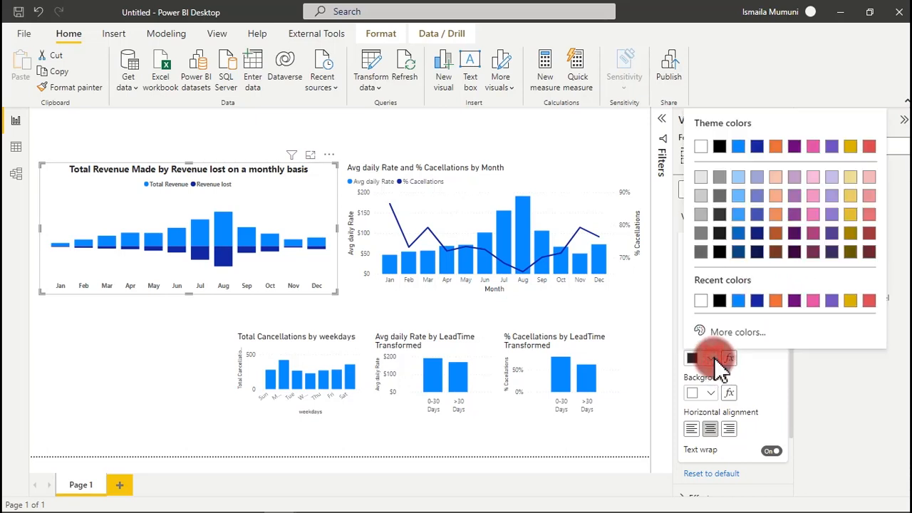
left_click(702, 146)
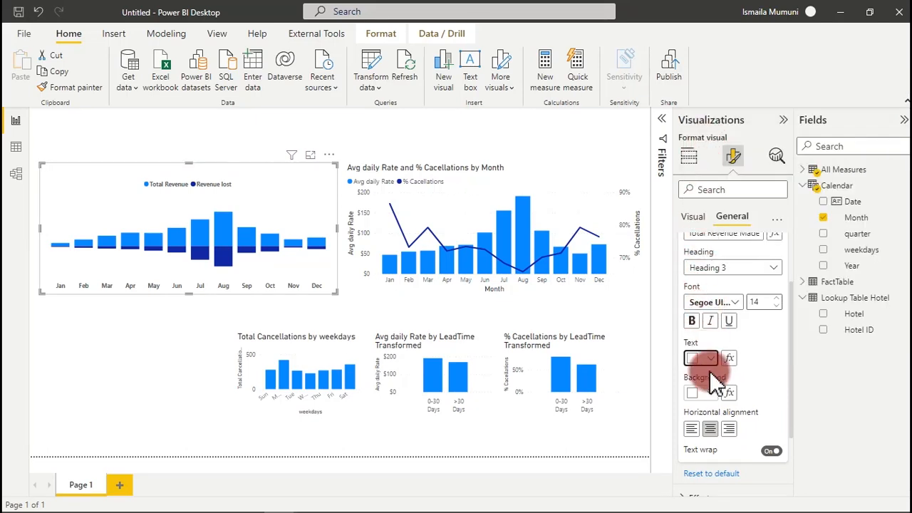
left_click(714, 396)
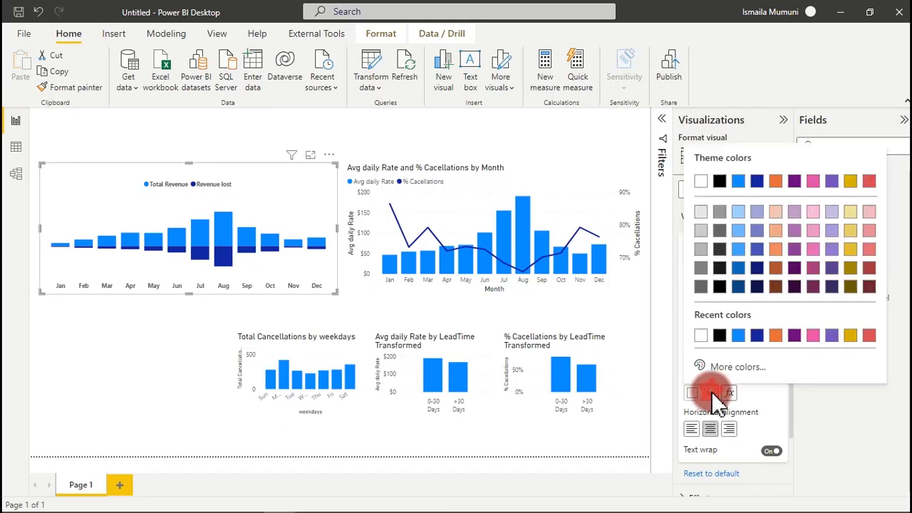
left_click(720, 213)
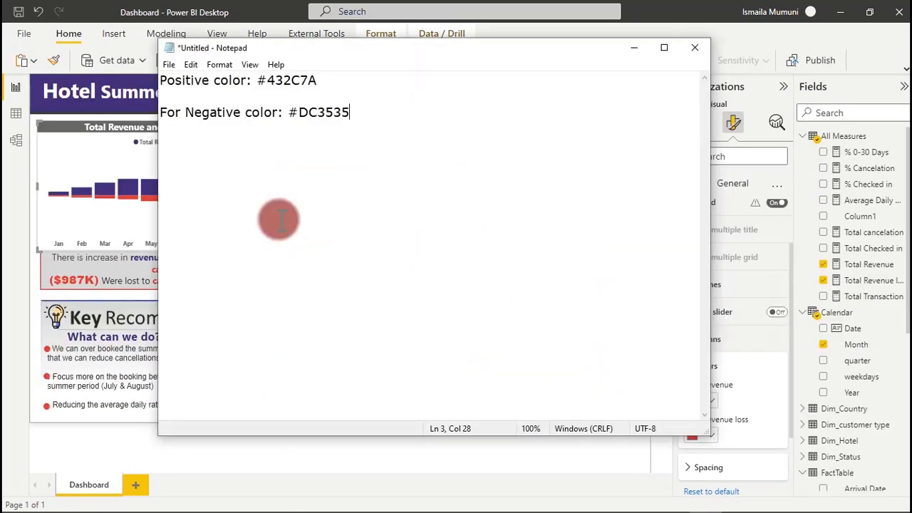
- Copy the positive color code #432C7A from the Notepad note and switch to the Untitled Power BI report
left_click_drag(337, 58, 432, 210)
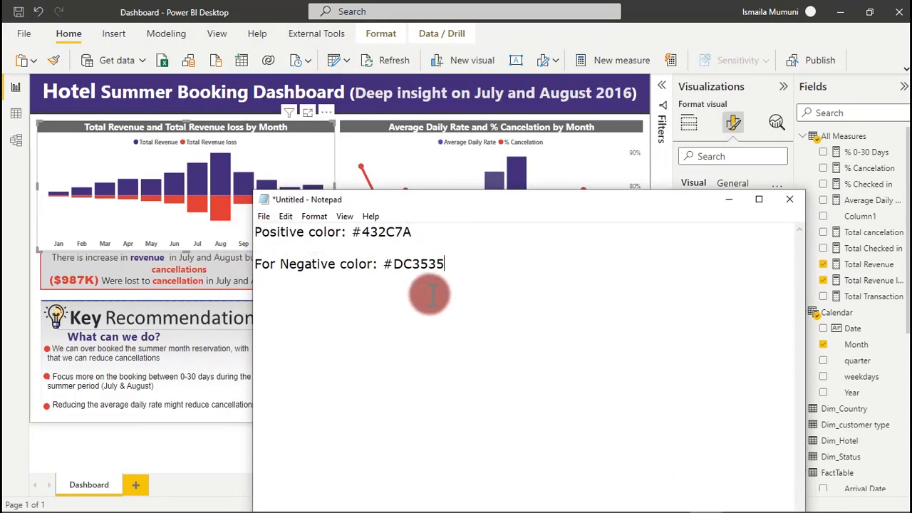
left_click_drag(413, 232, 353, 232)
key("ctrl+c")
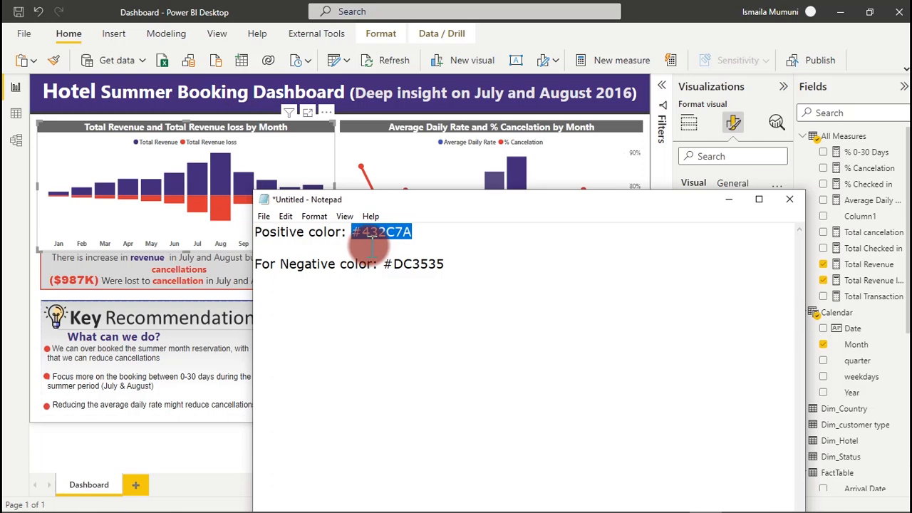
mouse_move(395, 507)
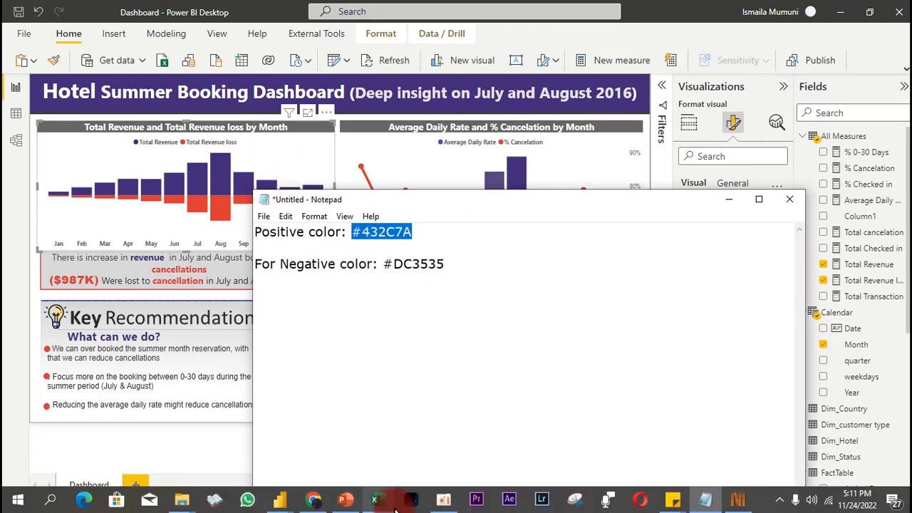
mouse_move(280, 499)
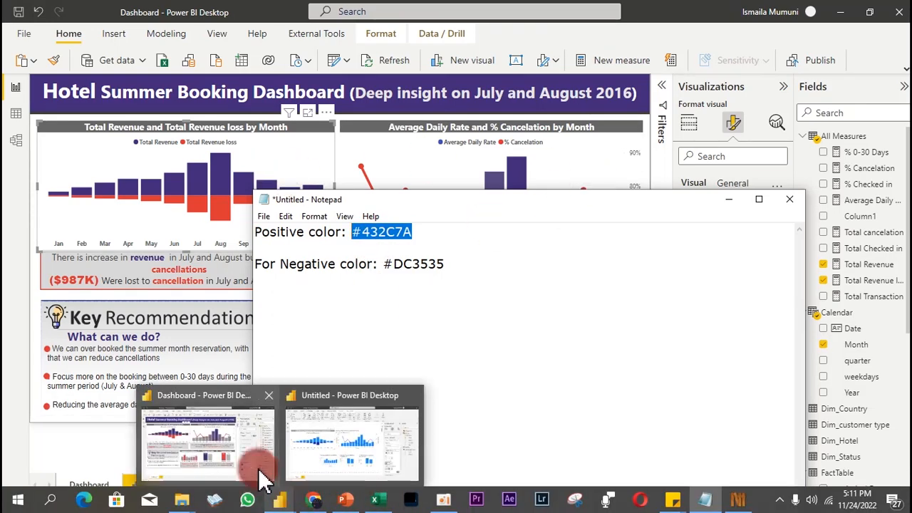
left_click(332, 449)
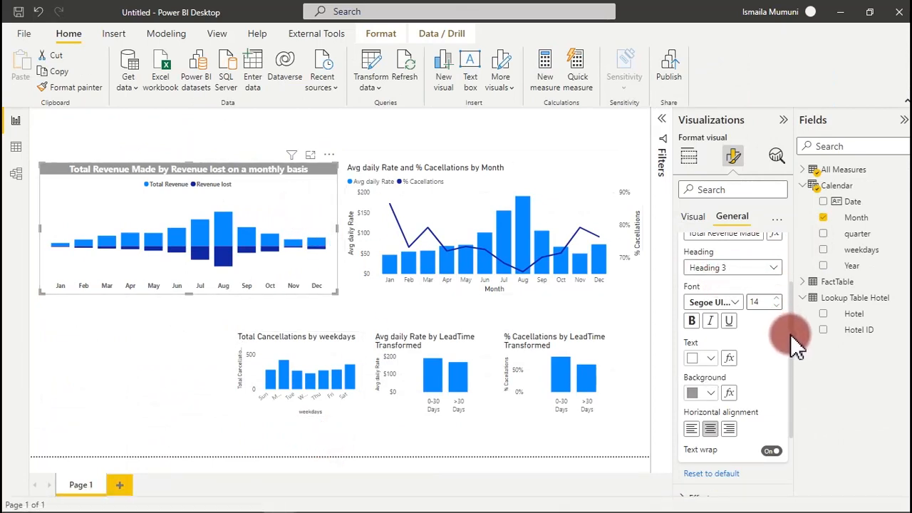
- Set the Total Revenue column color of the revenue chart to the custom color #432C7A
scroll(796, 346, "up", 2)
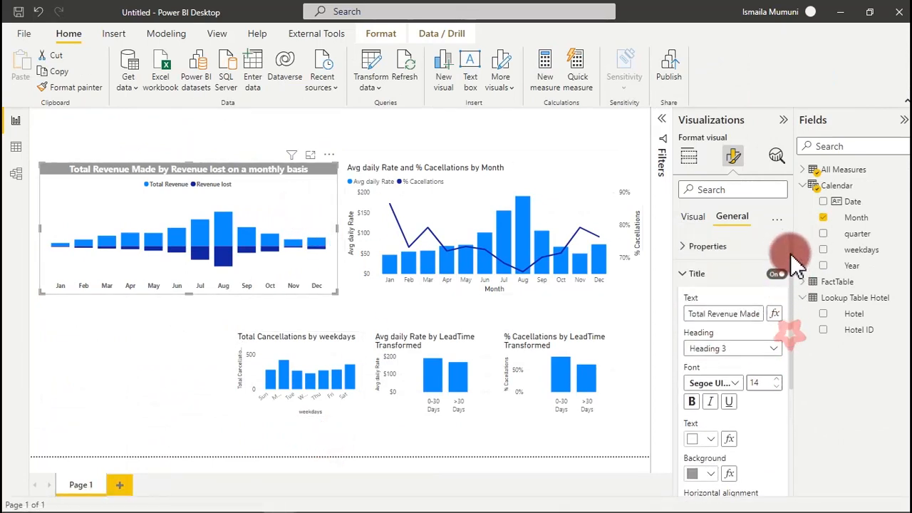
left_click(694, 225)
left_click(721, 305)
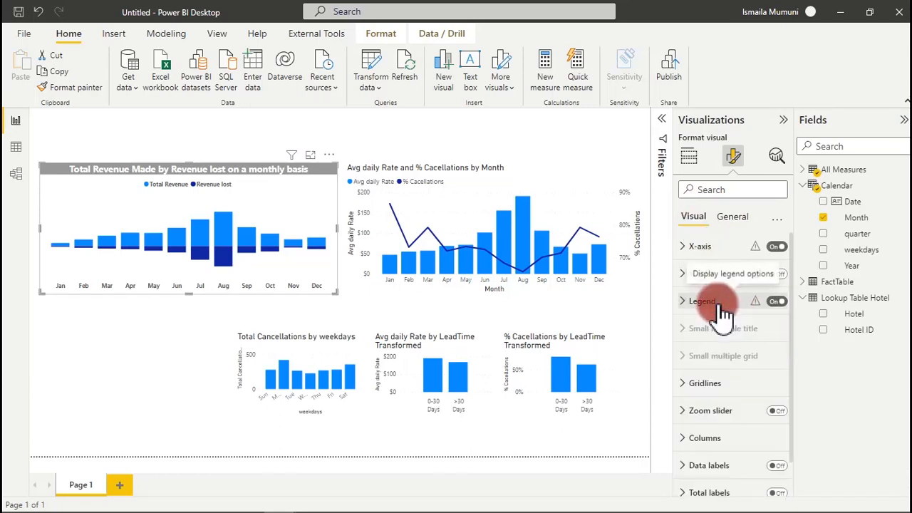
left_click(706, 440)
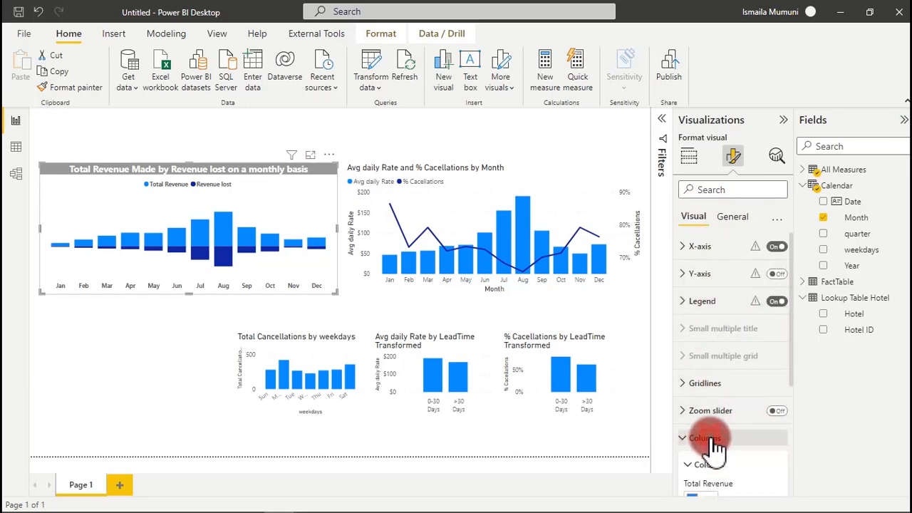
left_click_drag(798, 374, 786, 404)
left_click(709, 385)
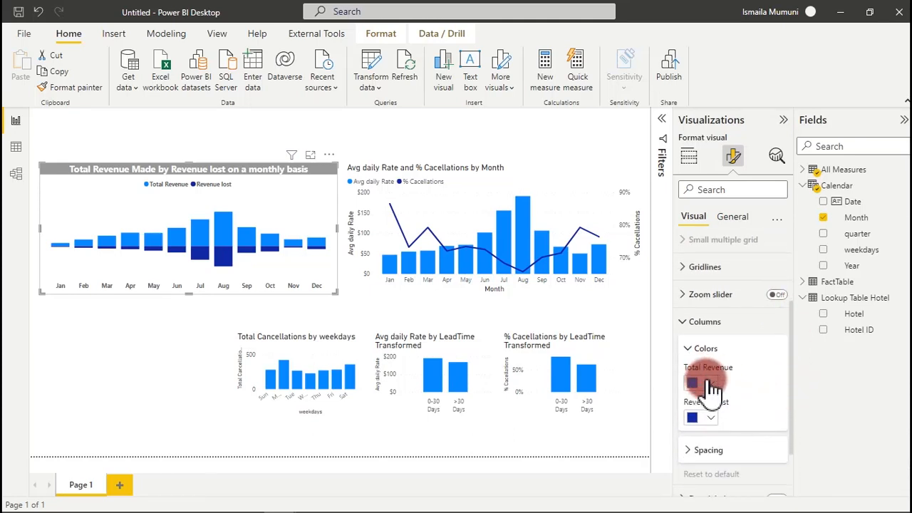
left_click(709, 384)
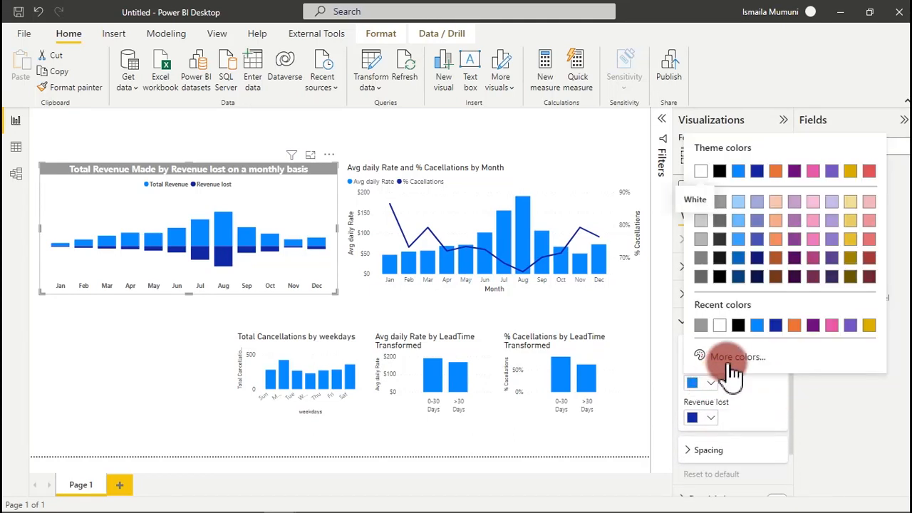
left_click(730, 358)
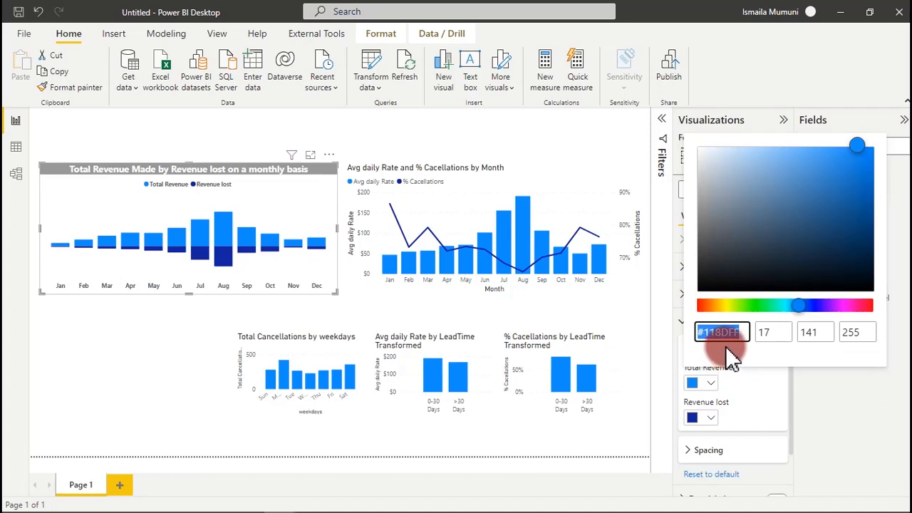
key("ctrl+v")
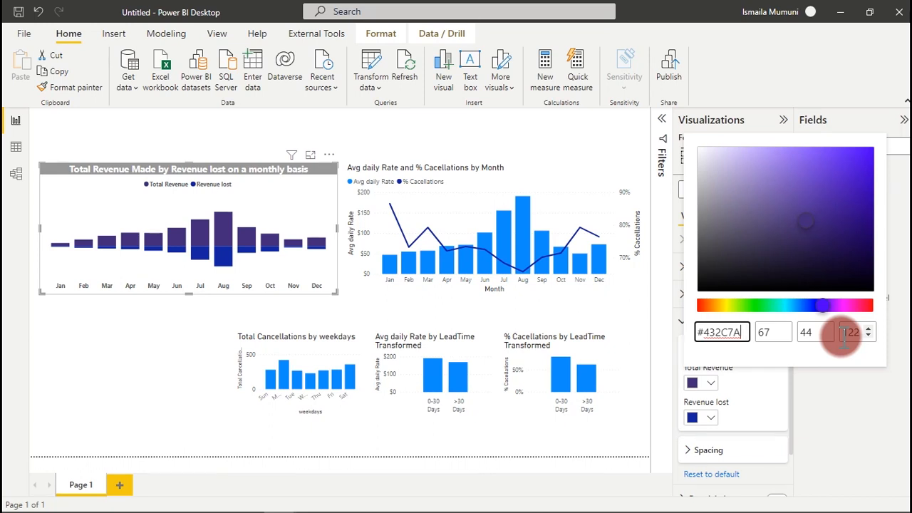
- Copy the negative color code #DC3535 from the Notepad note and switch back to the Power BI report
mouse_move(572, 501)
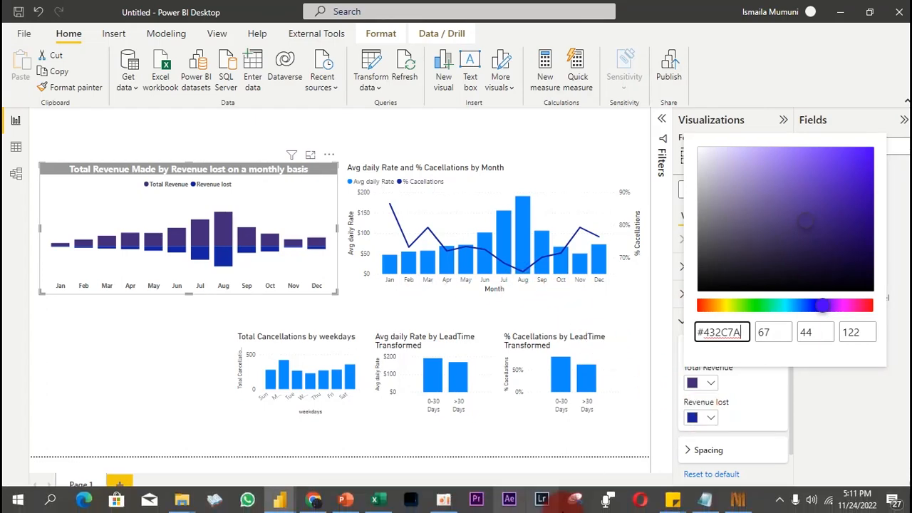
left_click(703, 498)
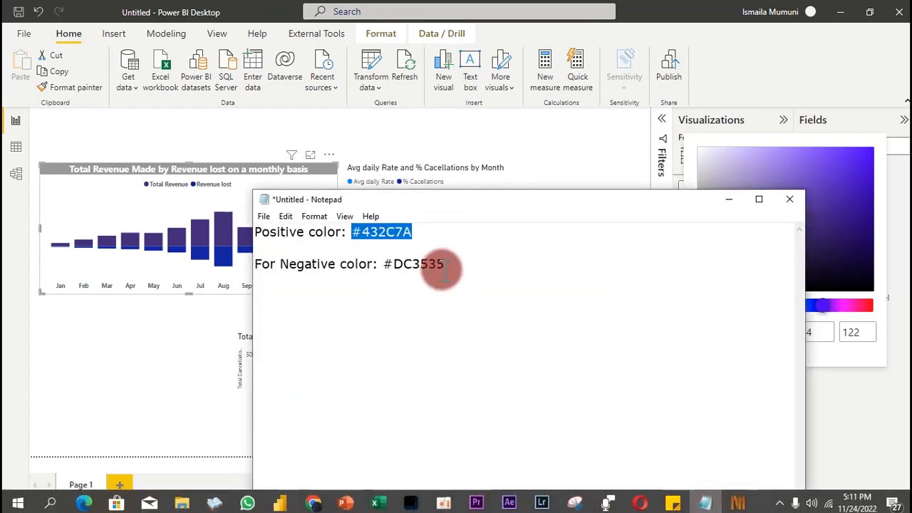
left_click_drag(443, 264, 384, 263)
key("ctrl+c")
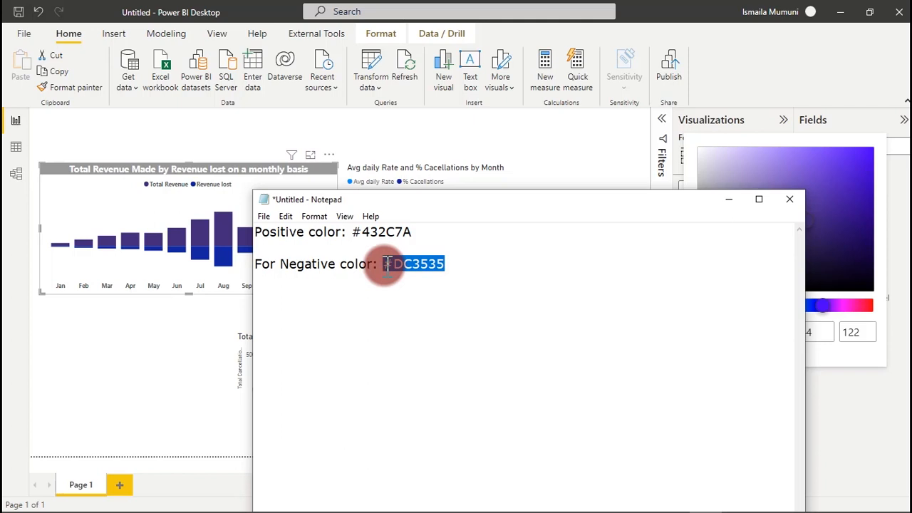
left_click(727, 202)
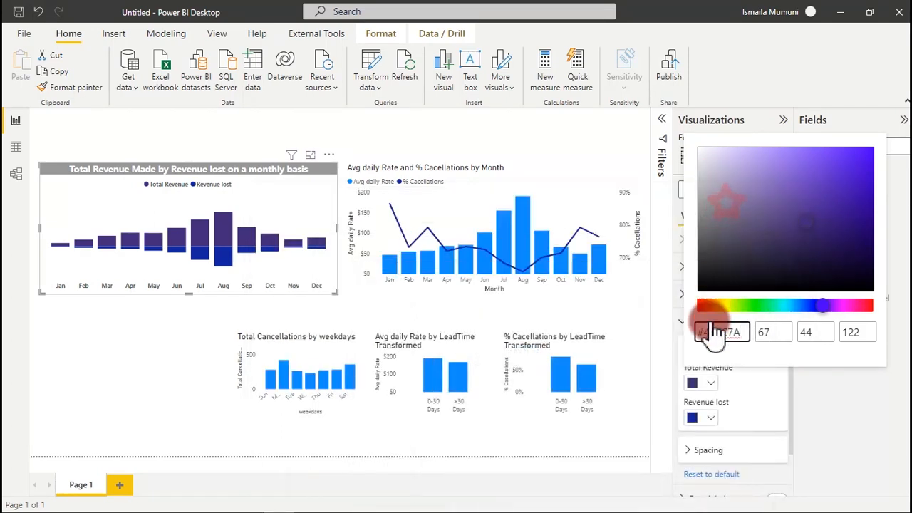
- Set the Revenue lost column color of the revenue chart to the custom color #DC3535 and deselect the chart
left_click(711, 419)
left_click(714, 427)
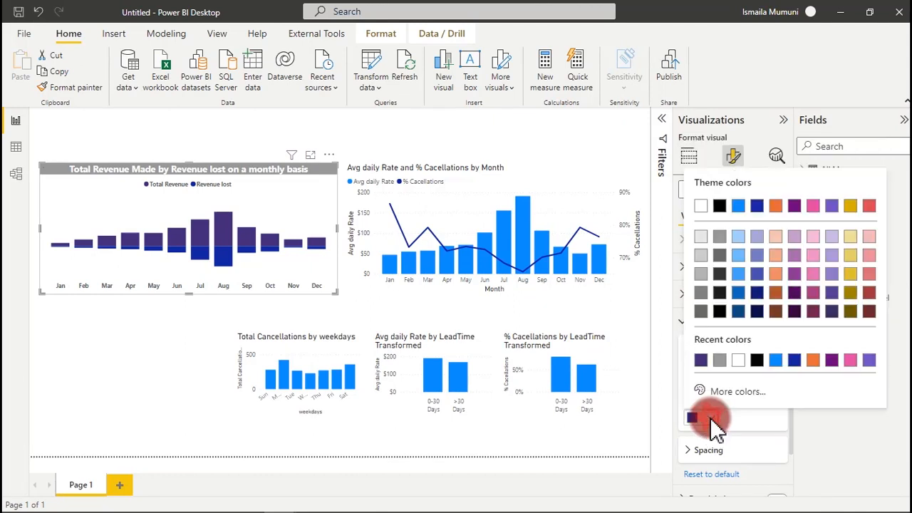
left_click(724, 393)
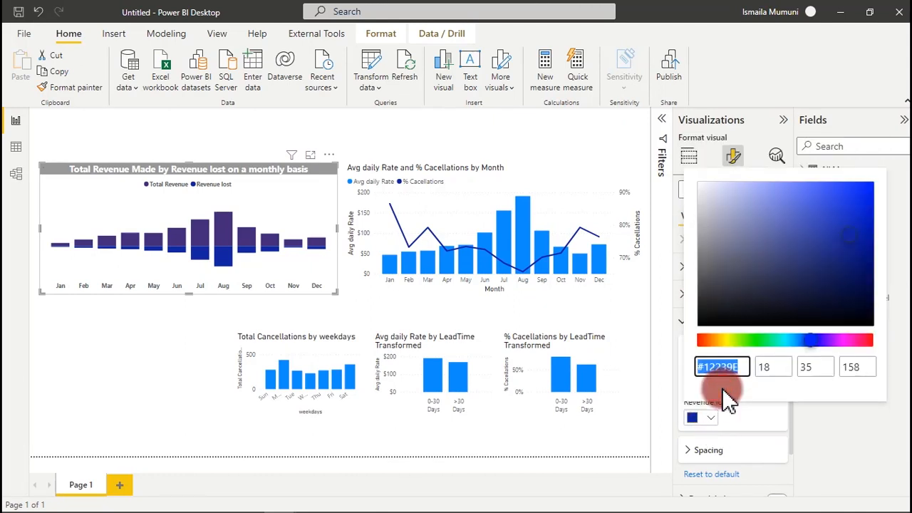
key("ctrl+v")
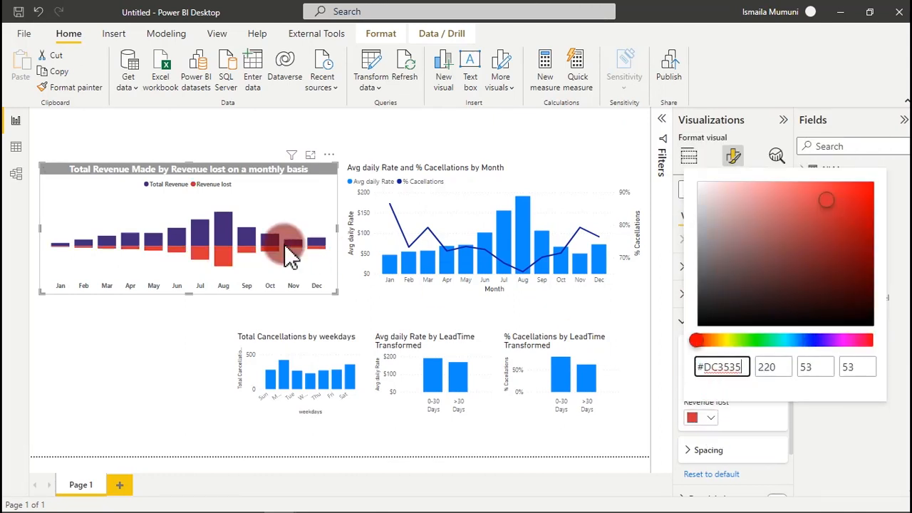
left_click(189, 364)
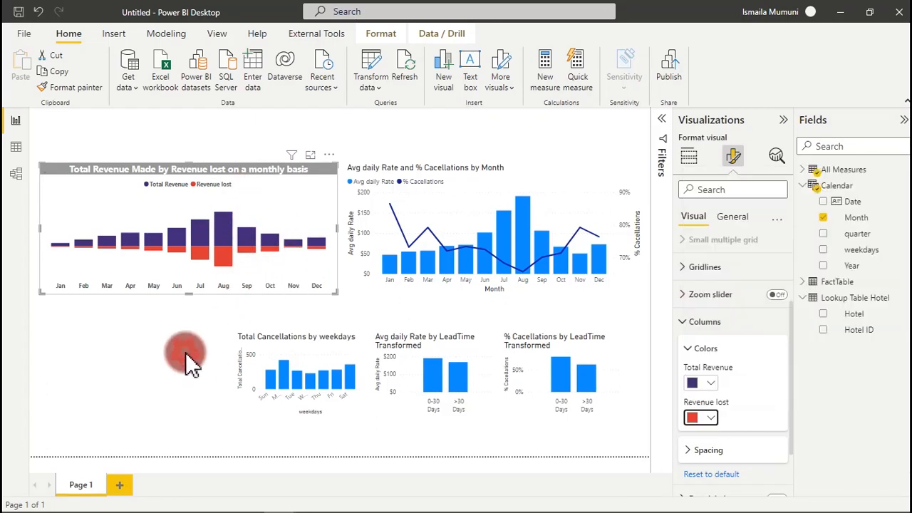
left_click(180, 359)
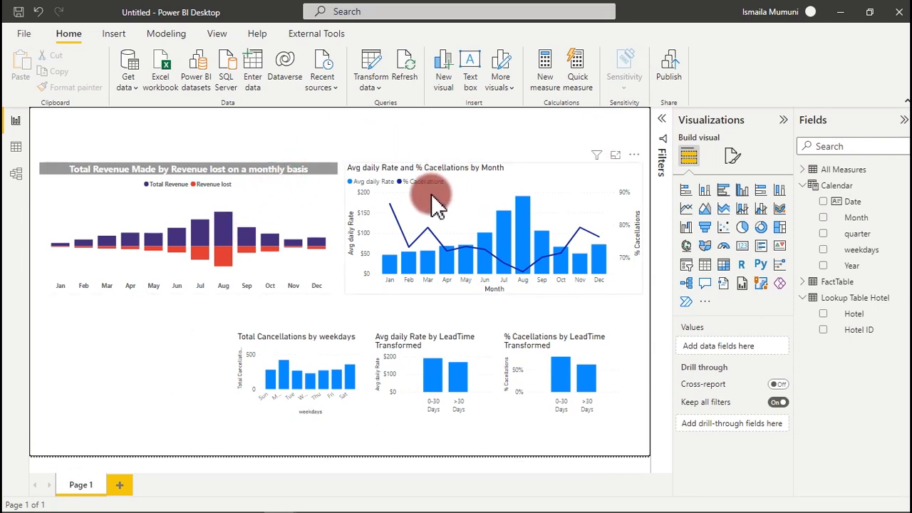
- Copy the revenue chart's formatting onto the average daily rate and cancellations by month chart with the Format painter
left_click(301, 199)
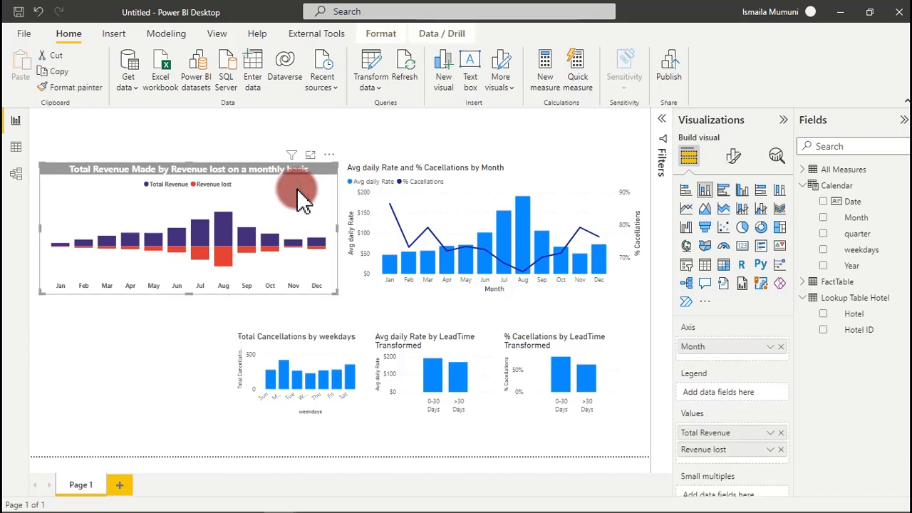
left_click(75, 87)
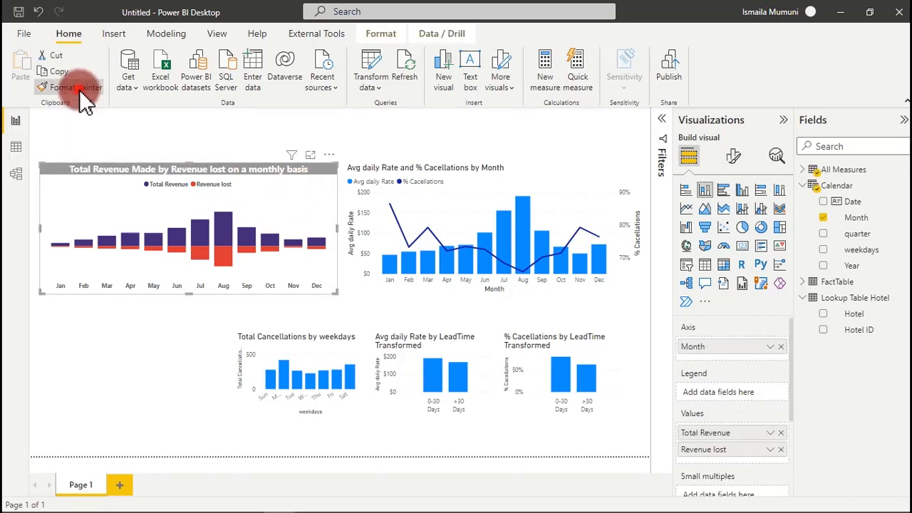
left_click(492, 188)
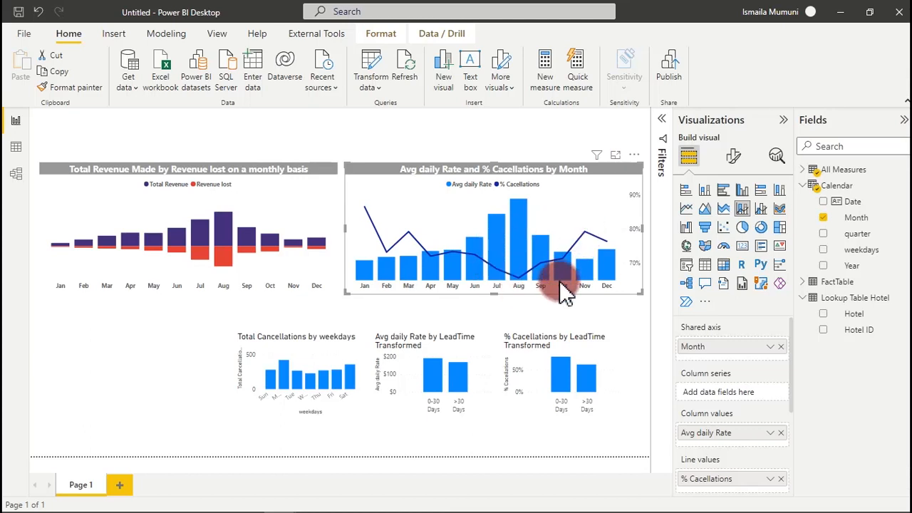
- Change the combo chart's title text to "Avg daily Rate and cacellations by Month"
mouse_move(615, 267)
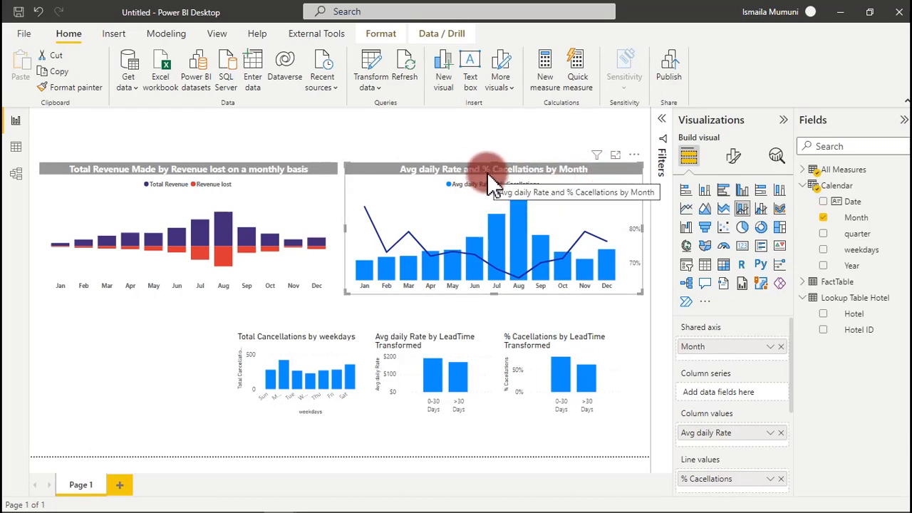
left_click(735, 157)
left_click(732, 217)
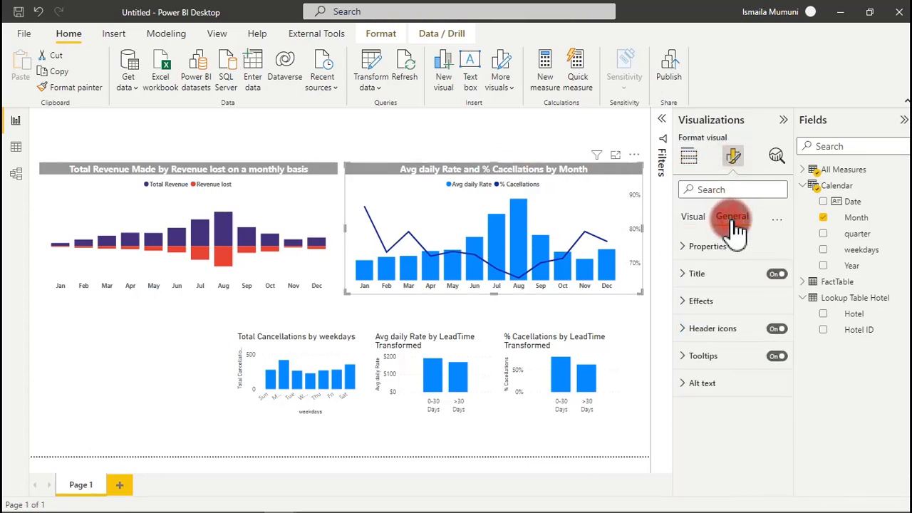
left_click(746, 278)
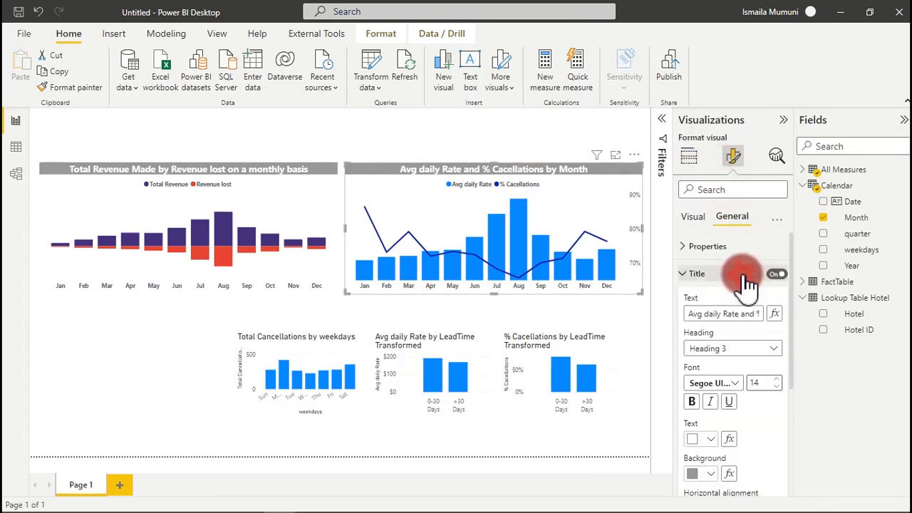
left_click(740, 315)
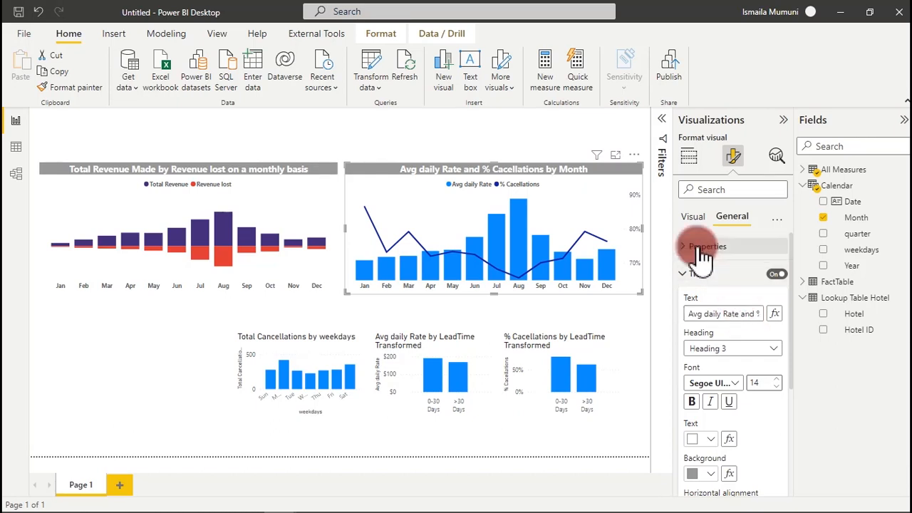
left_click_drag(761, 314, 713, 313)
left_click(713, 313)
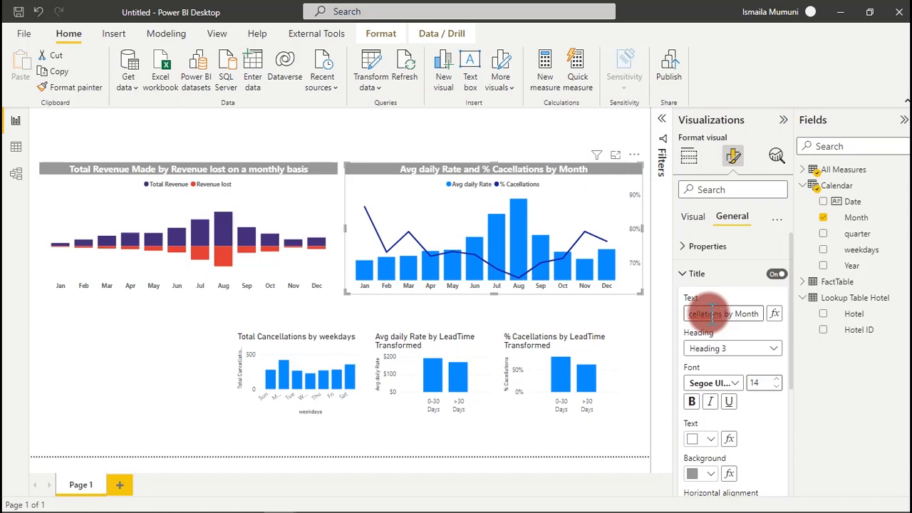
left_click_drag(722, 313, 745, 313)
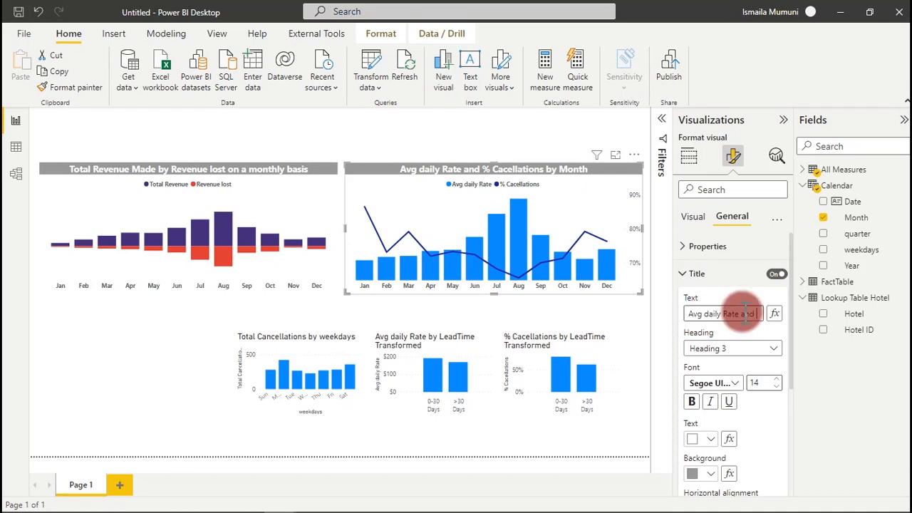
key("BackSpace")
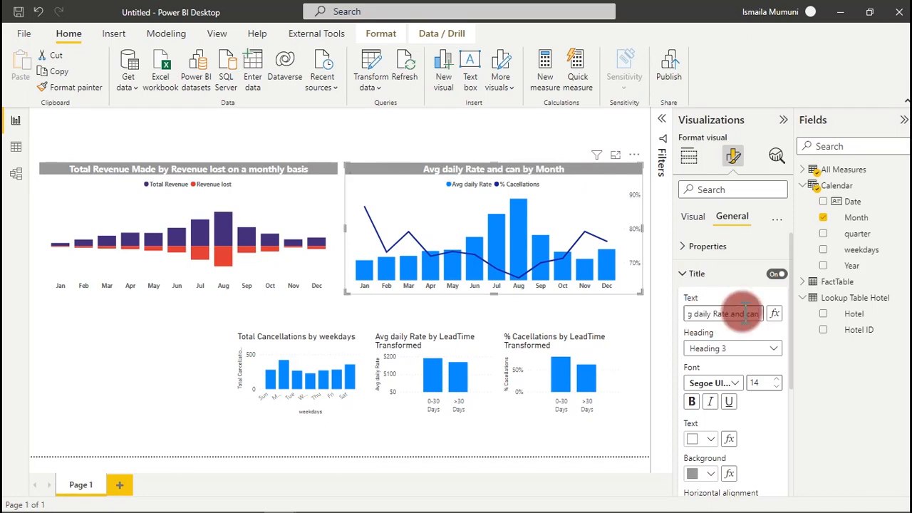
type("cacellations")
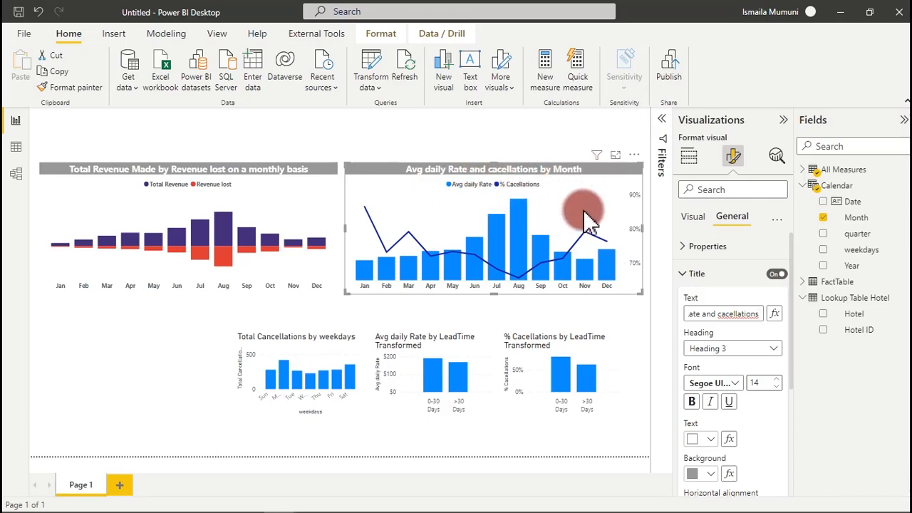
left_click(584, 213)
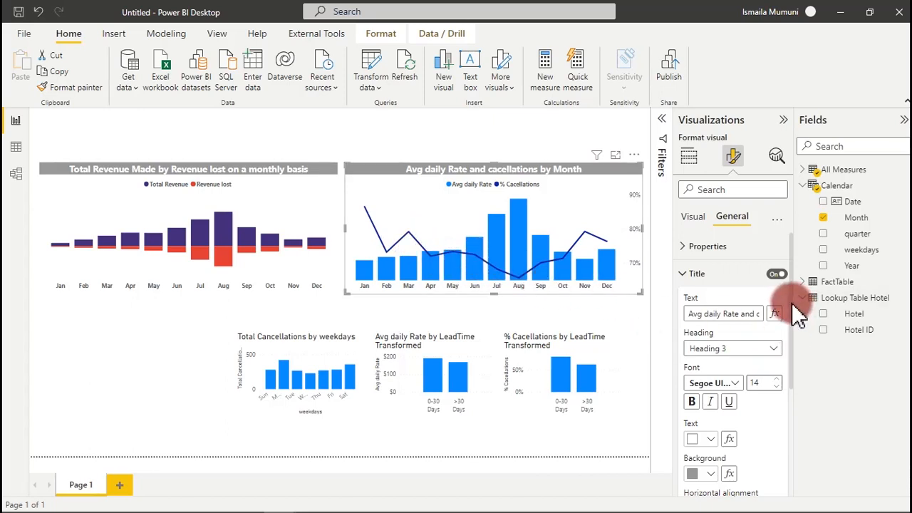
- Set the stroke width of the combo chart's line to 5
left_click(709, 272)
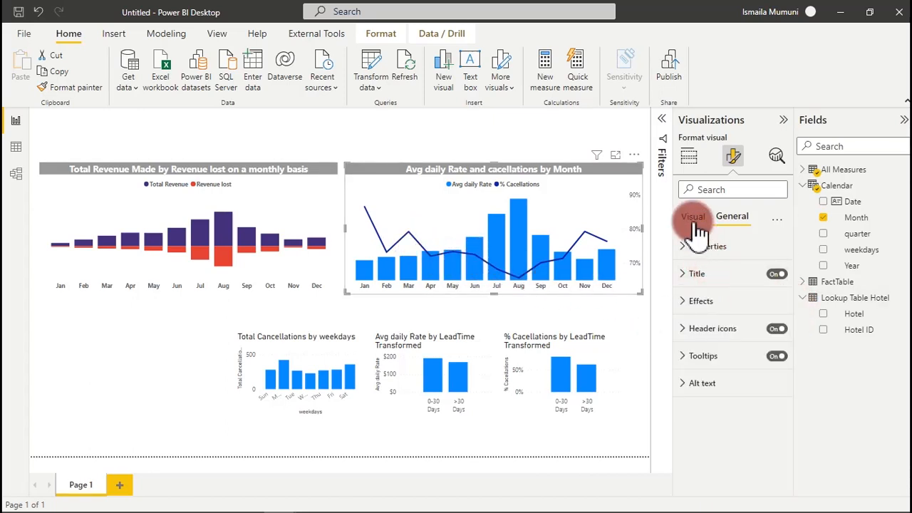
left_click(695, 217)
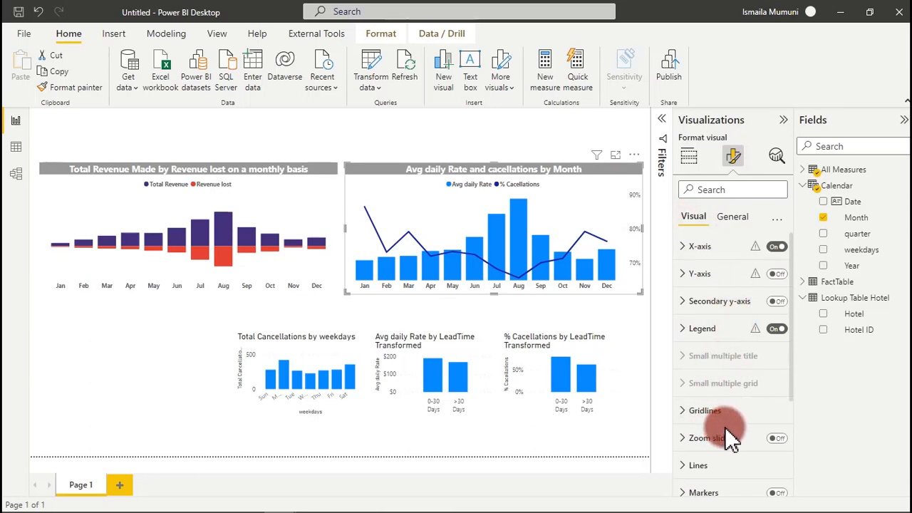
left_click_drag(791, 357, 788, 417)
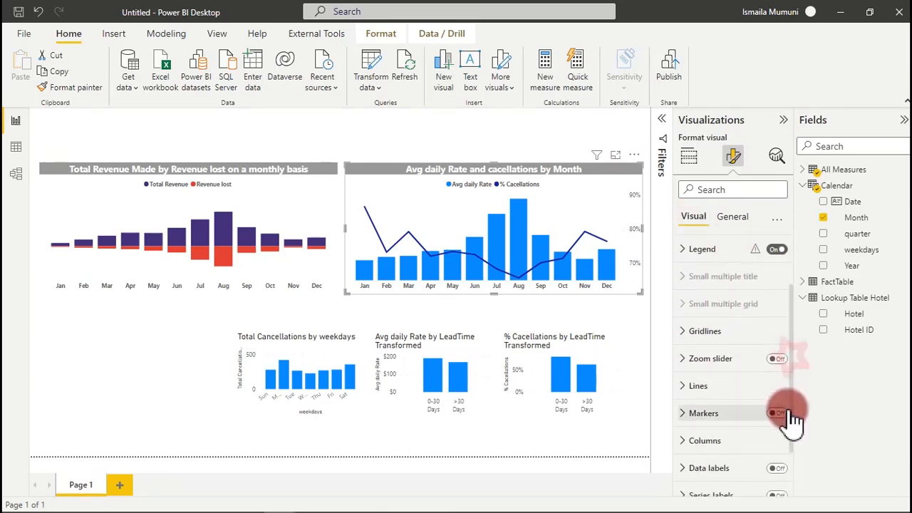
left_click(697, 372)
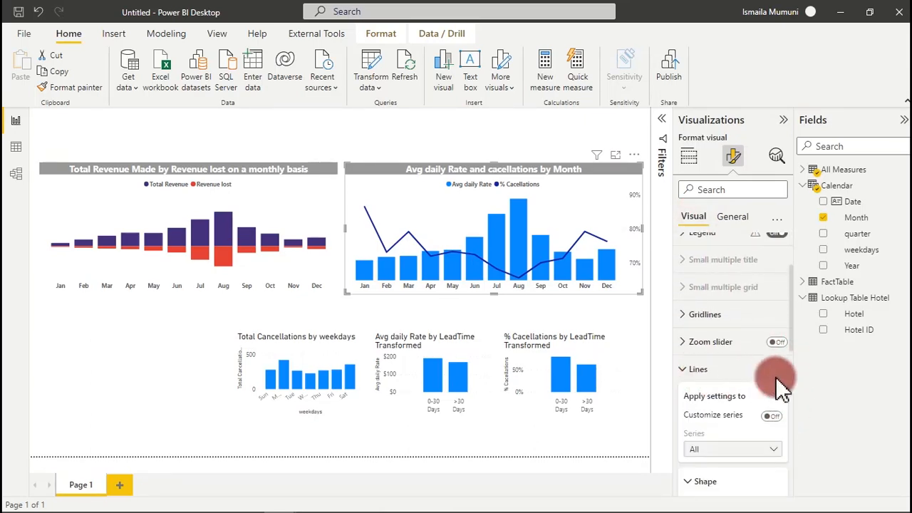
mouse_move(791, 356)
left_mouse_down()
mouse_move(796, 431)
mouse_move(757, 418)
left_mouse_up()
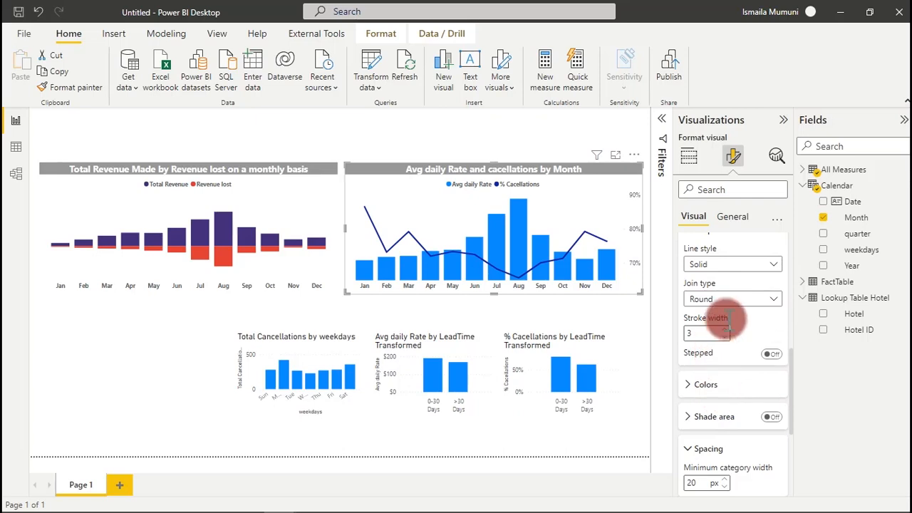
left_click(726, 330)
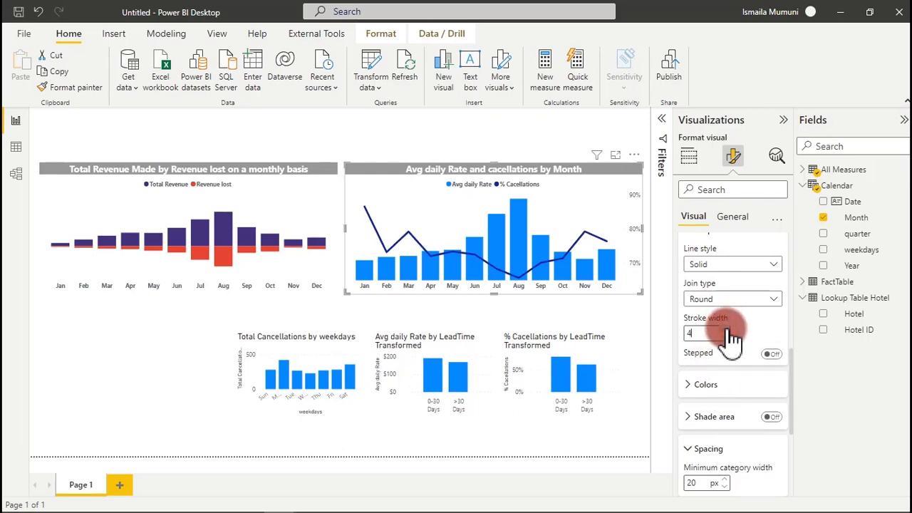
left_click(726, 330)
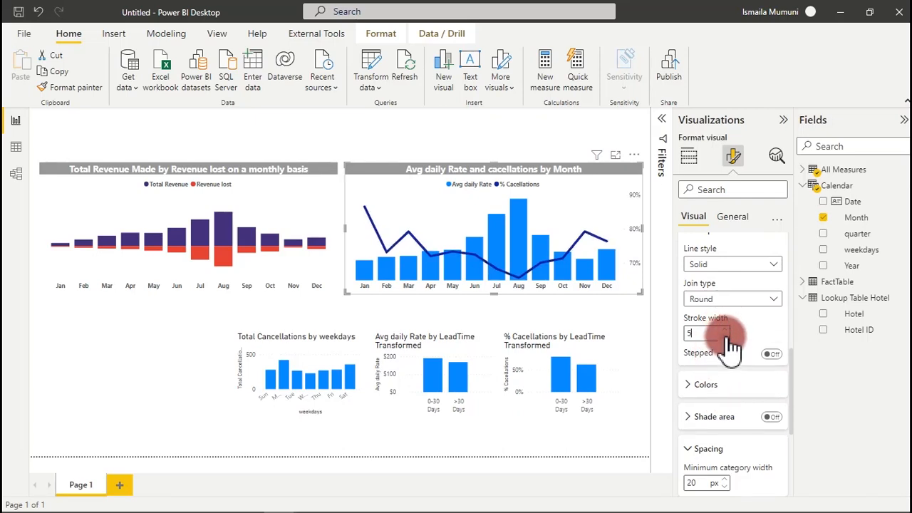
- Set the % Cacellations line color of the combo chart to the recently used red
left_click(708, 387)
left_click(705, 420)
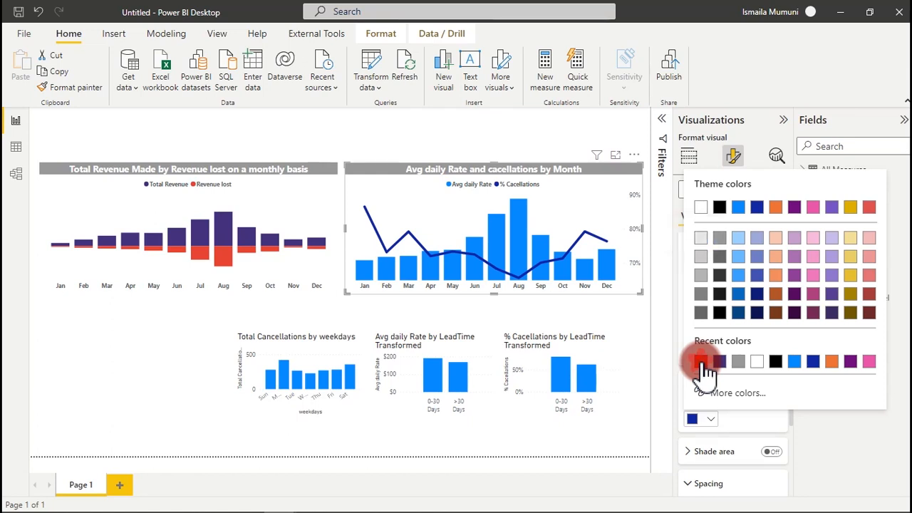
left_click(702, 363)
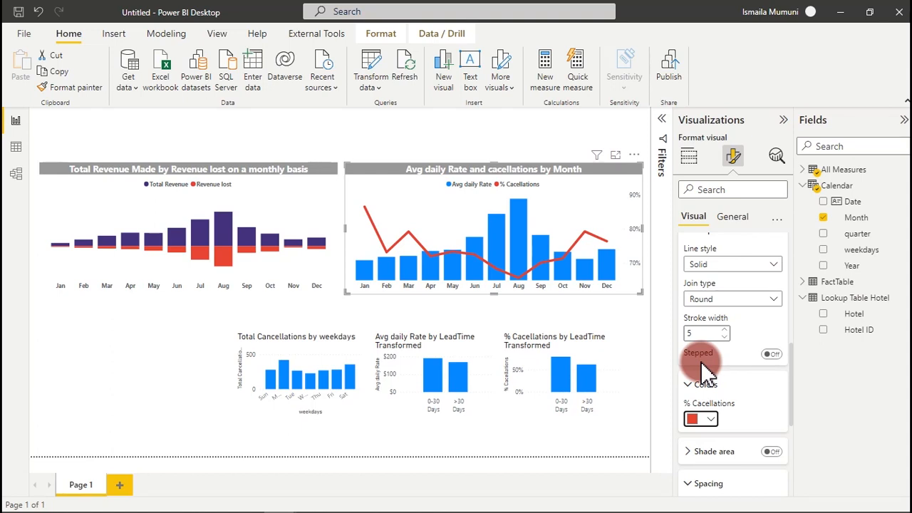
- Copy the positive color code #432C7A from the Notepad note and return to the combo chart's formatting in Power BI
mouse_move(495, 235)
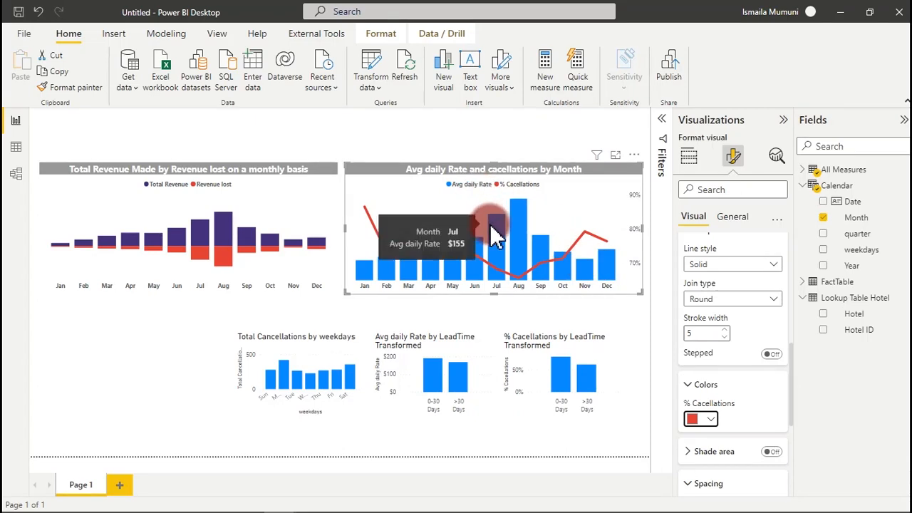
left_click(705, 500)
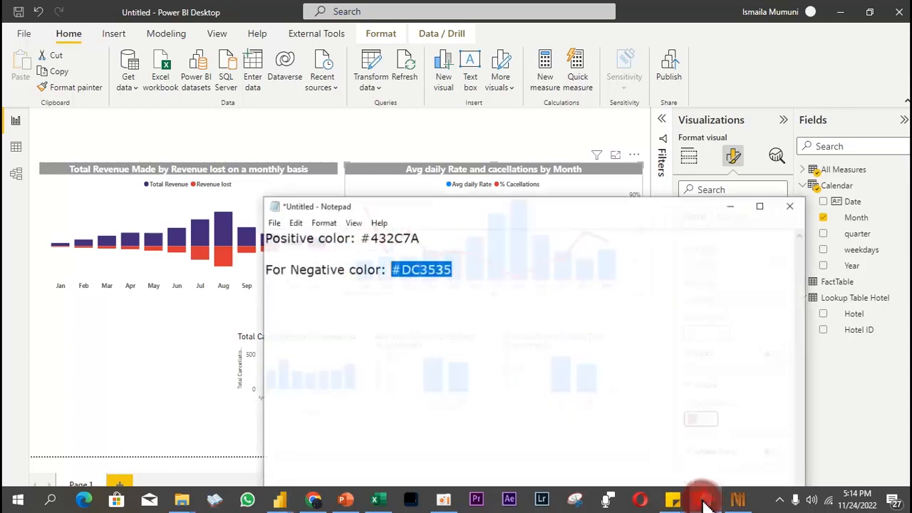
left_click_drag(413, 231, 352, 233)
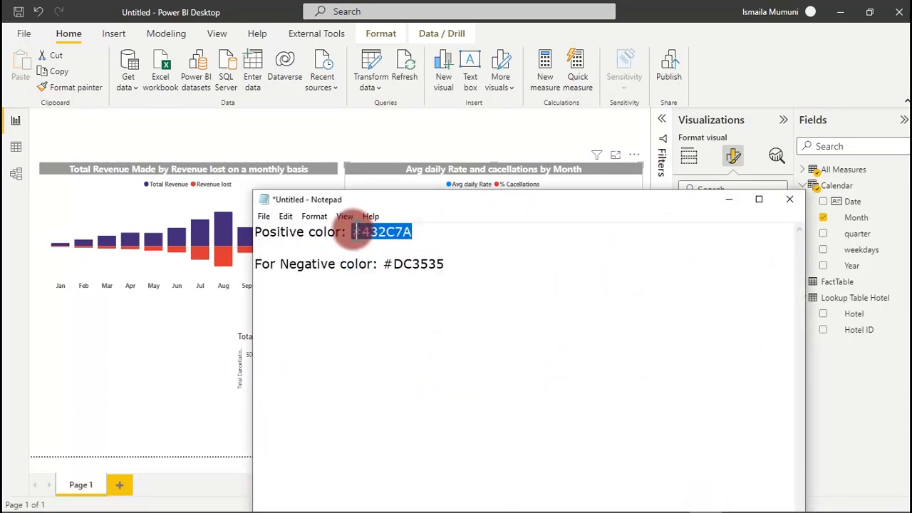
left_click(728, 199)
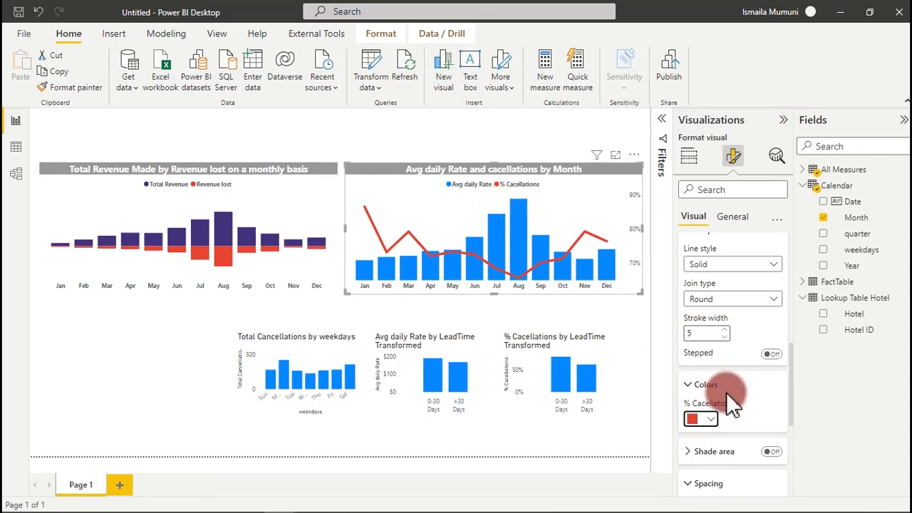
- Open conditional formatting for the combo chart's default column color and set the gradient's lowest-value color to a medium theme grey
left_click_drag(790, 360, 784, 295)
left_click(712, 306)
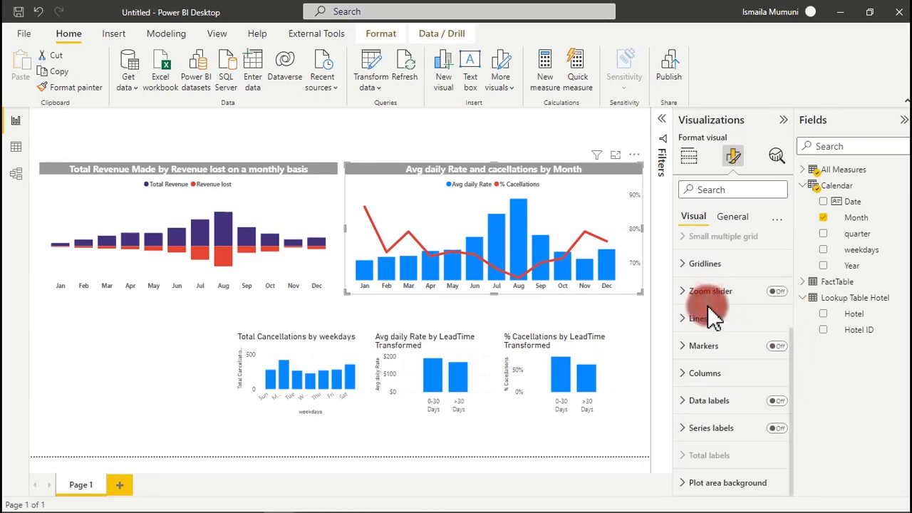
left_click(709, 375)
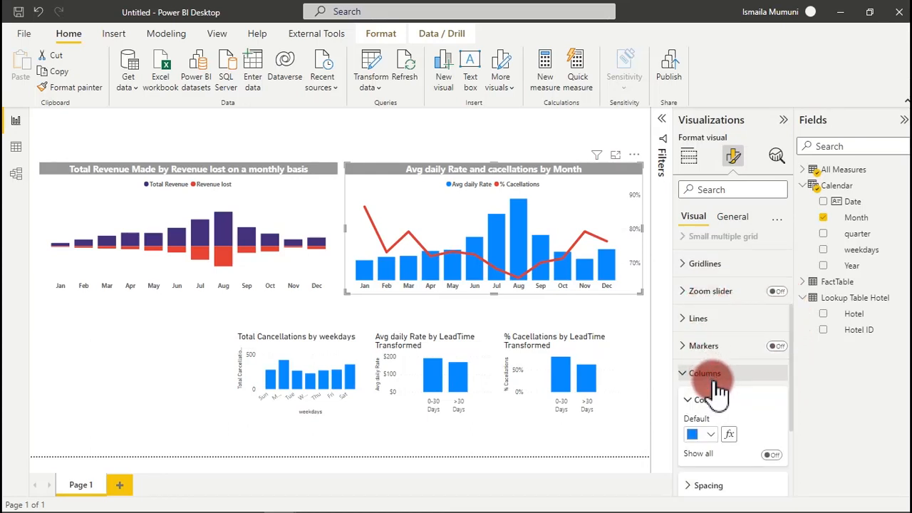
left_click(710, 434)
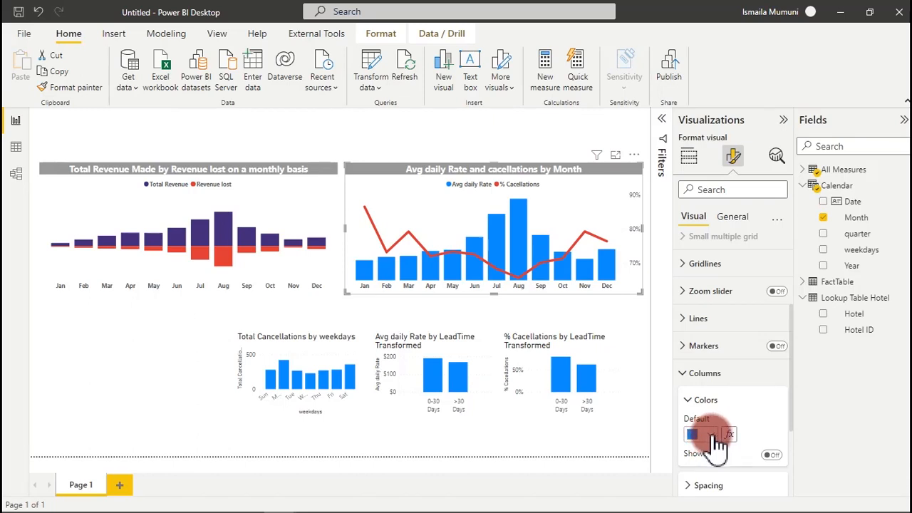
left_click(712, 437)
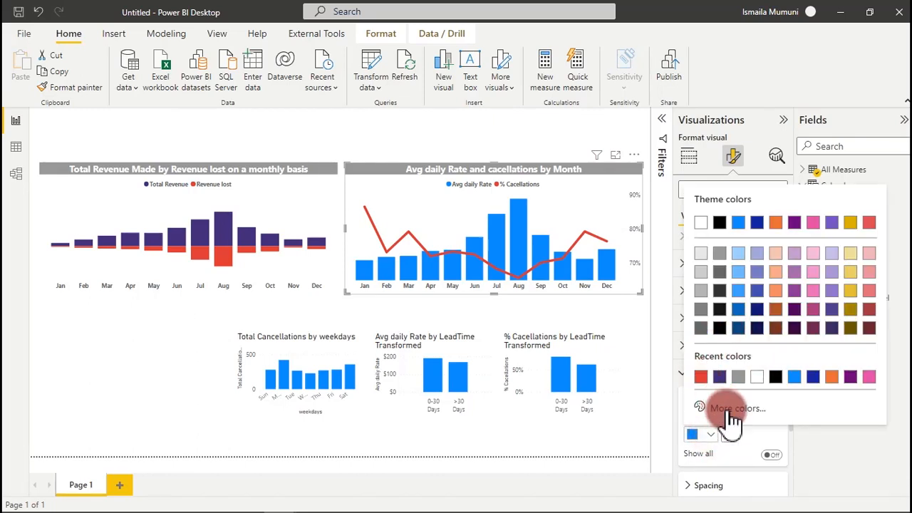
left_click(728, 435)
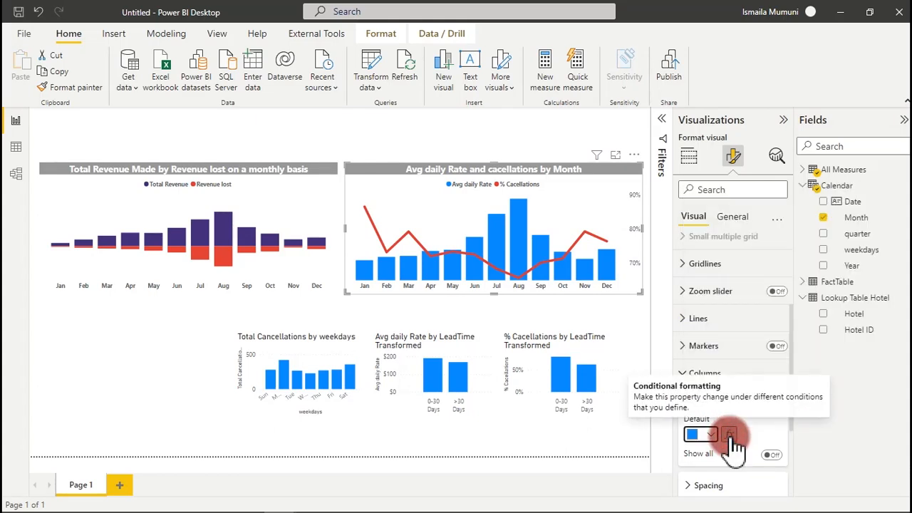
left_click(729, 435)
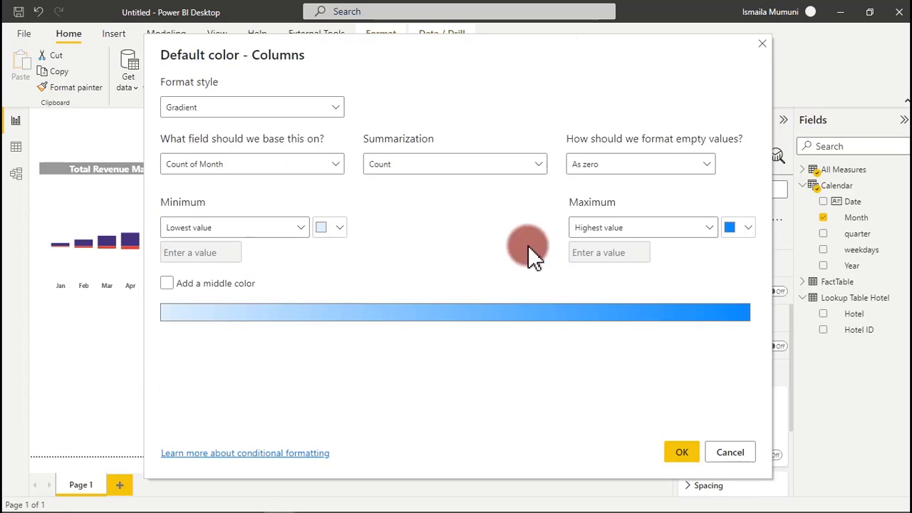
left_click(383, 170)
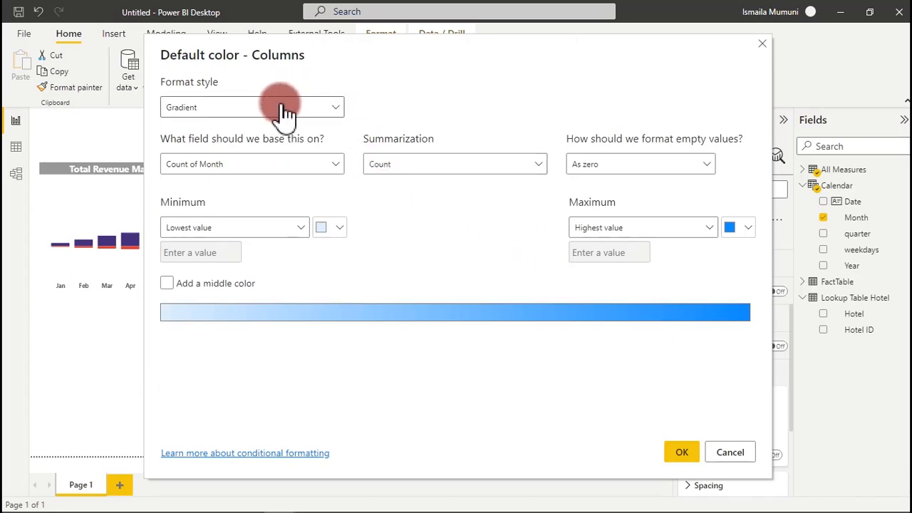
left_click(311, 106)
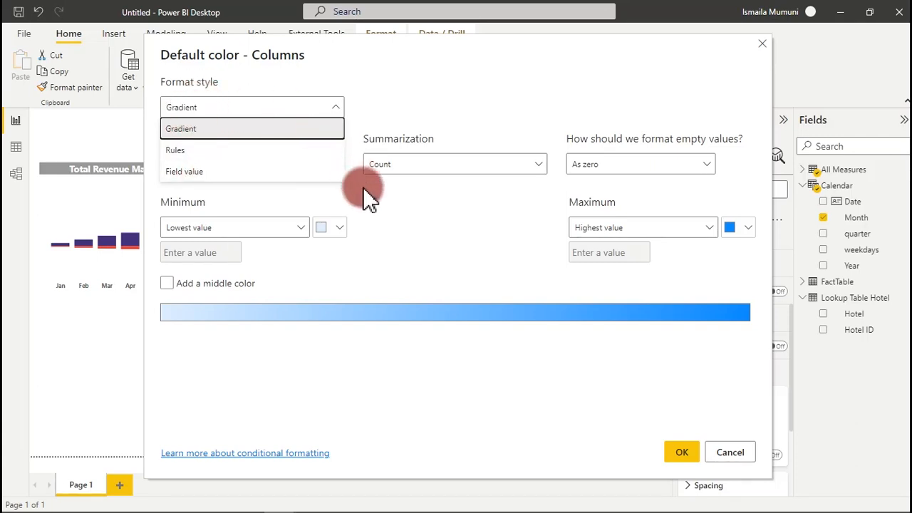
left_click(383, 233)
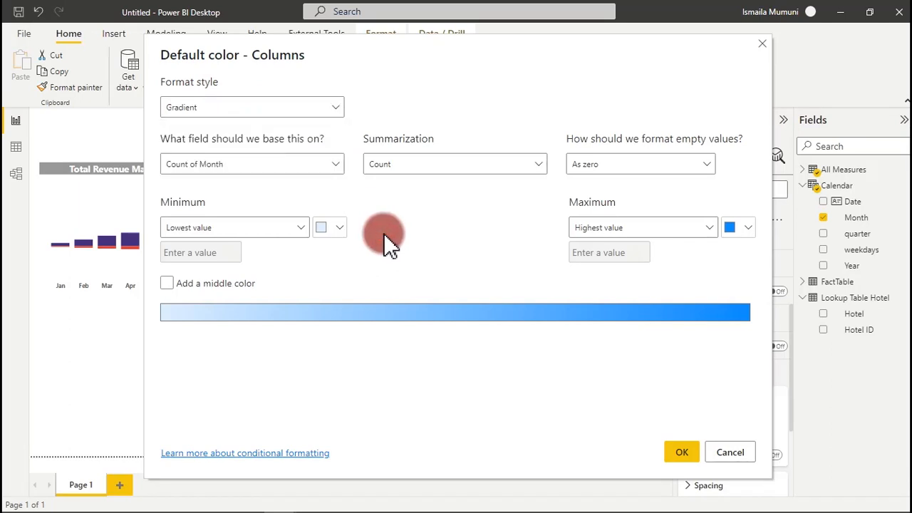
left_click(345, 230)
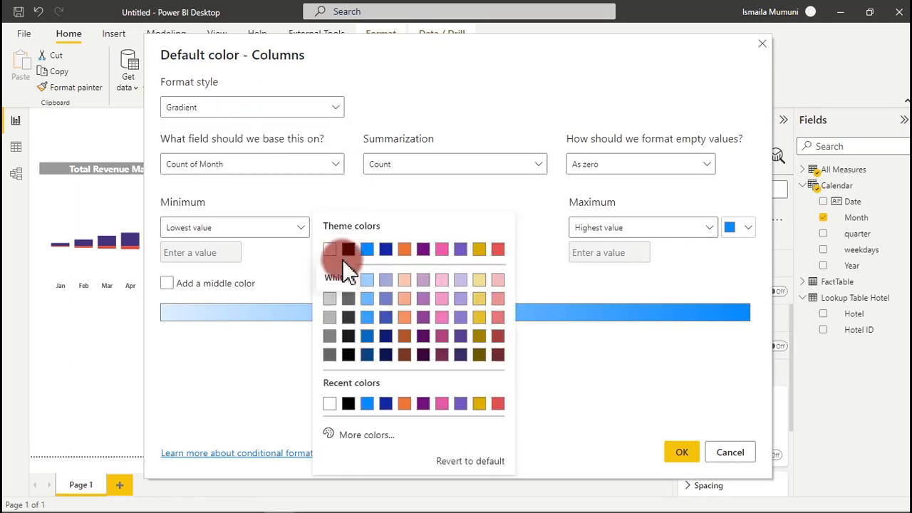
left_click(330, 317)
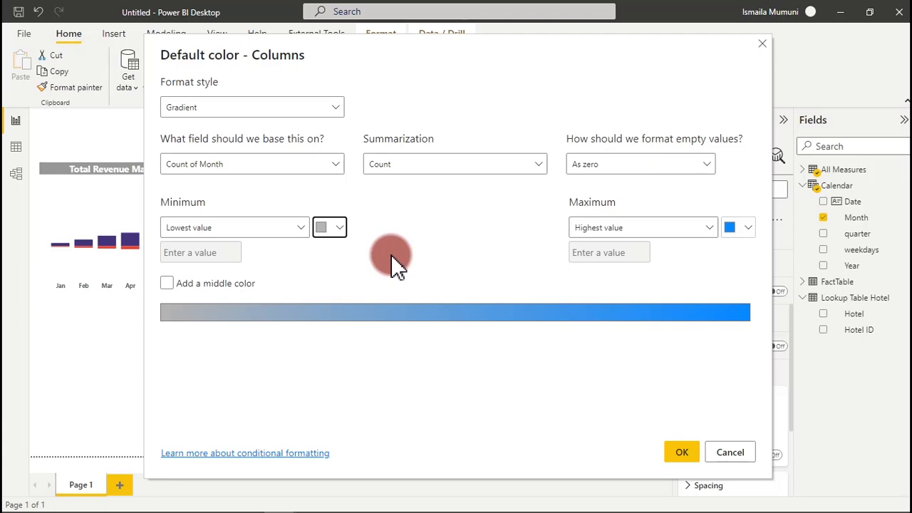
- Set the column gradient's highest-value color to the custom code #432C7A and apply the conditional formatting
left_click(748, 228)
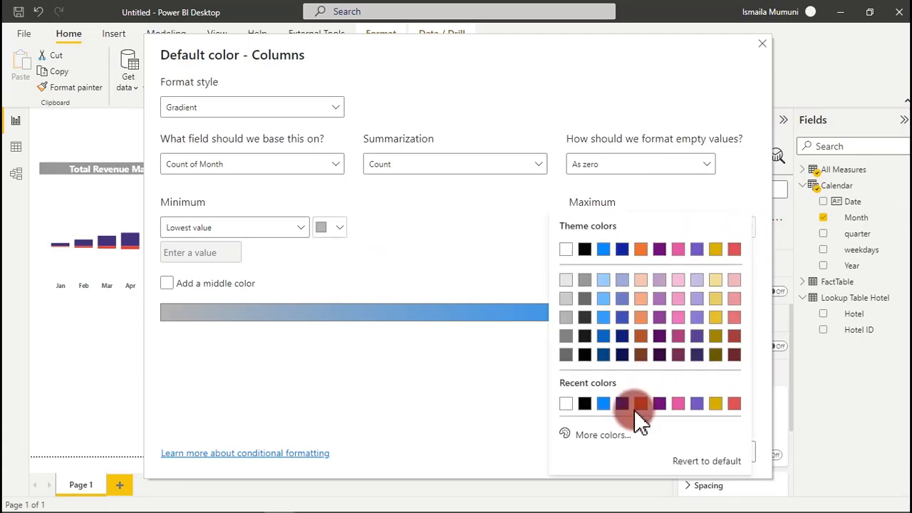
left_click(599, 435)
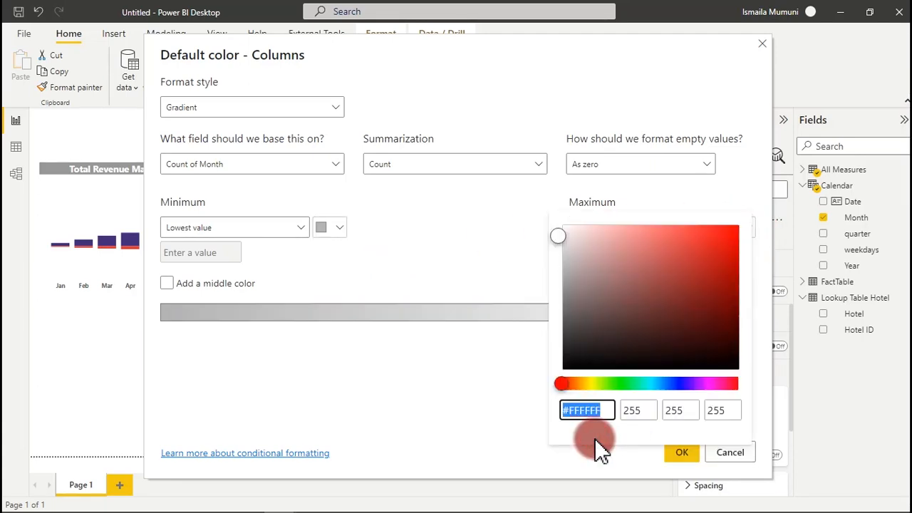
type("#432C7A")
left_click(432, 277)
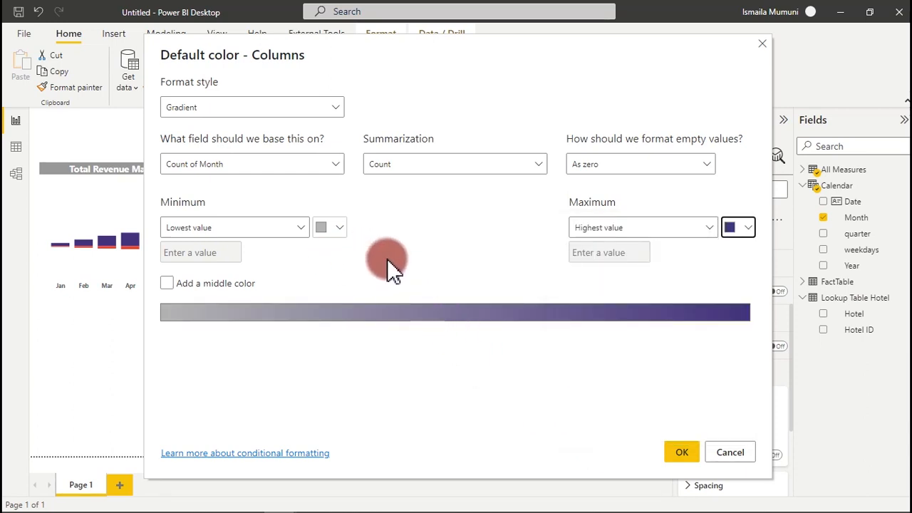
left_click(683, 454)
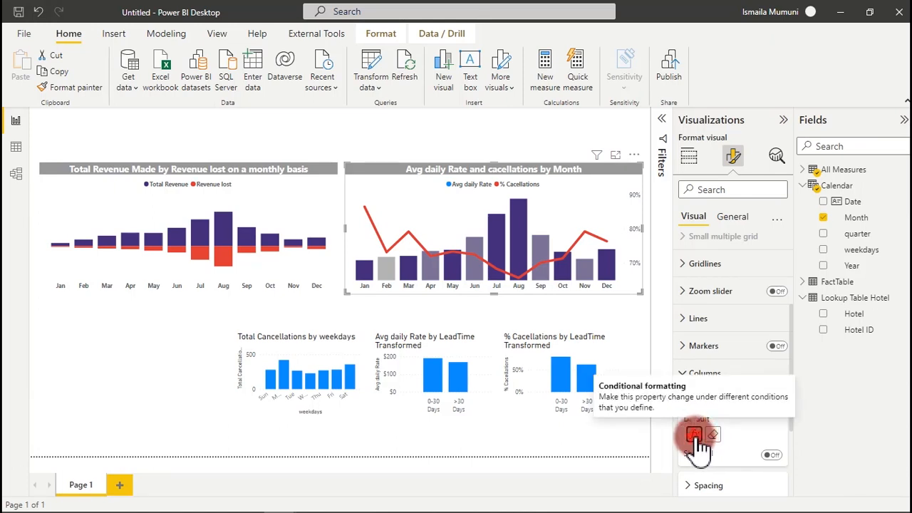
- Base the combo chart's column color gradient on the Avg daily Rate measure instead of the count of Month
left_click(695, 436)
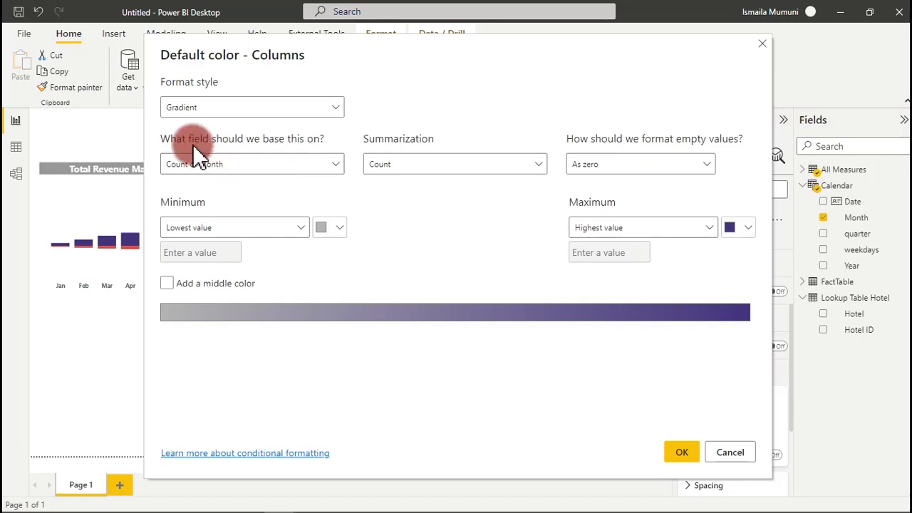
left_click(285, 165)
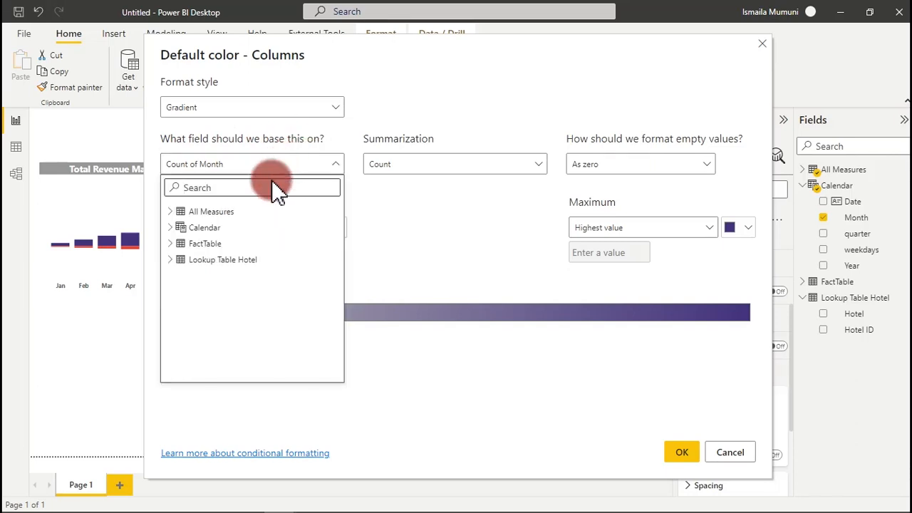
left_click(171, 212)
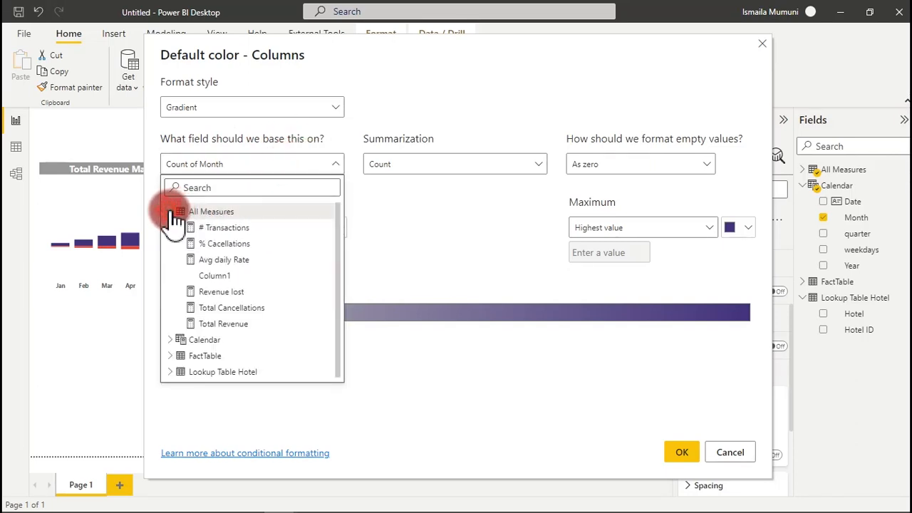
left_click(211, 261)
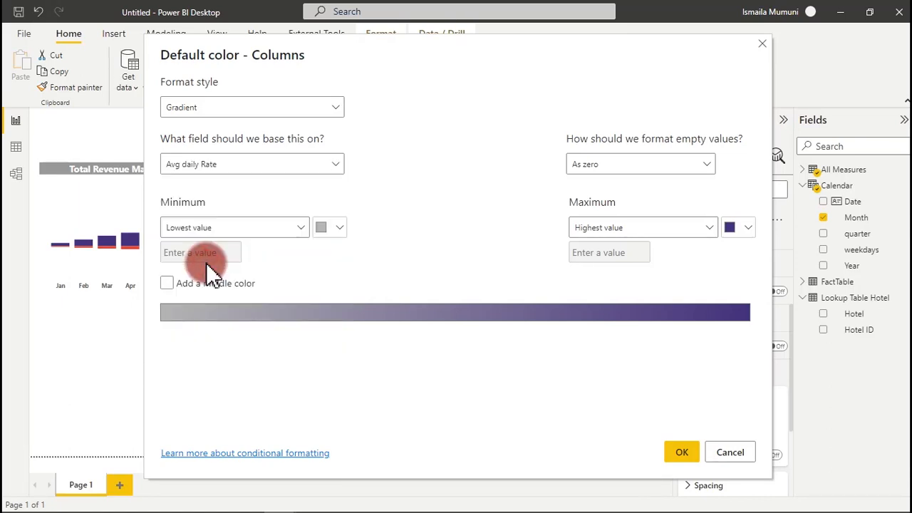
left_click(681, 456)
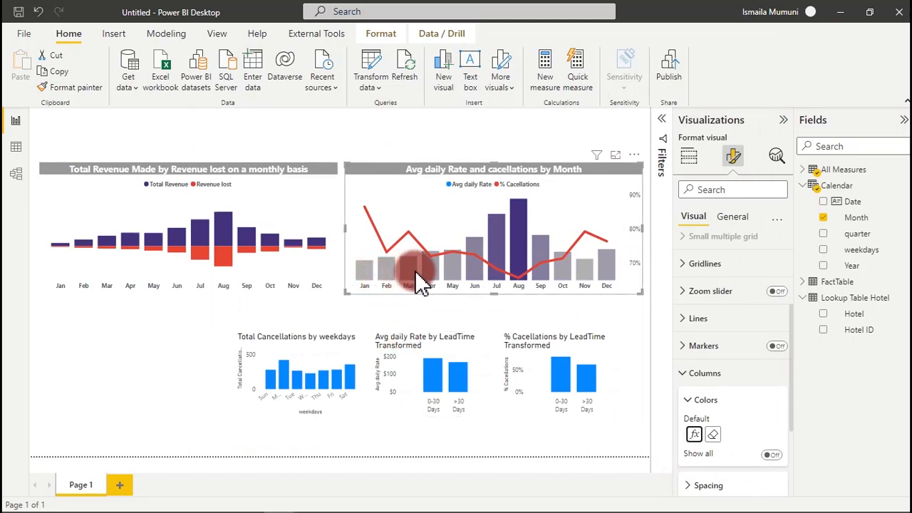
mouse_move(441, 283)
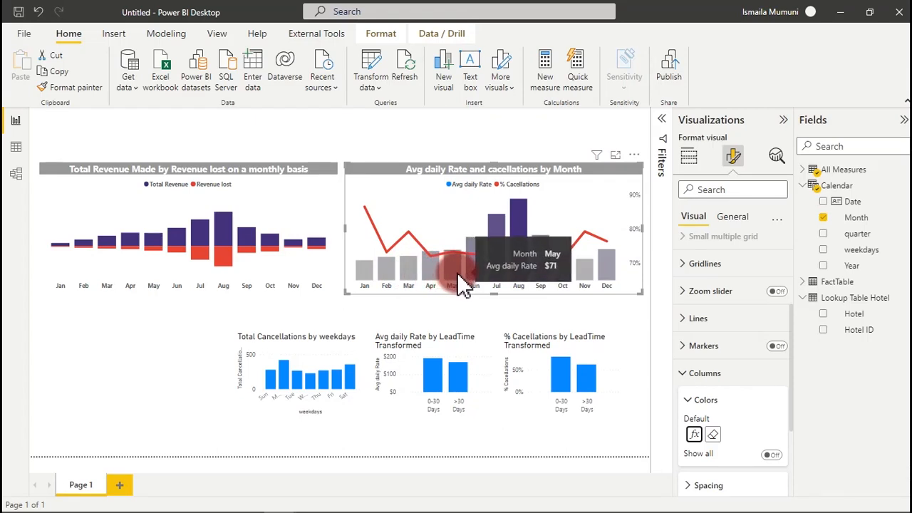
mouse_move(506, 237)
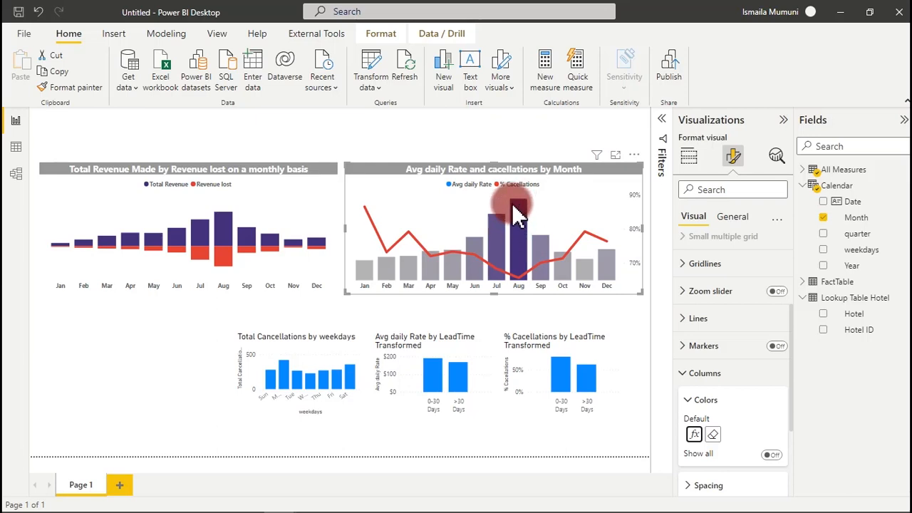
mouse_move(518, 222)
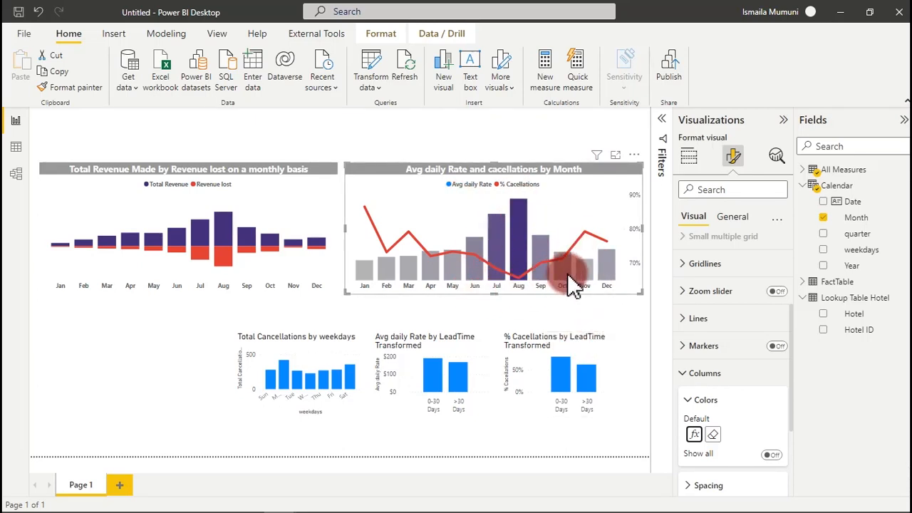
mouse_move(573, 287)
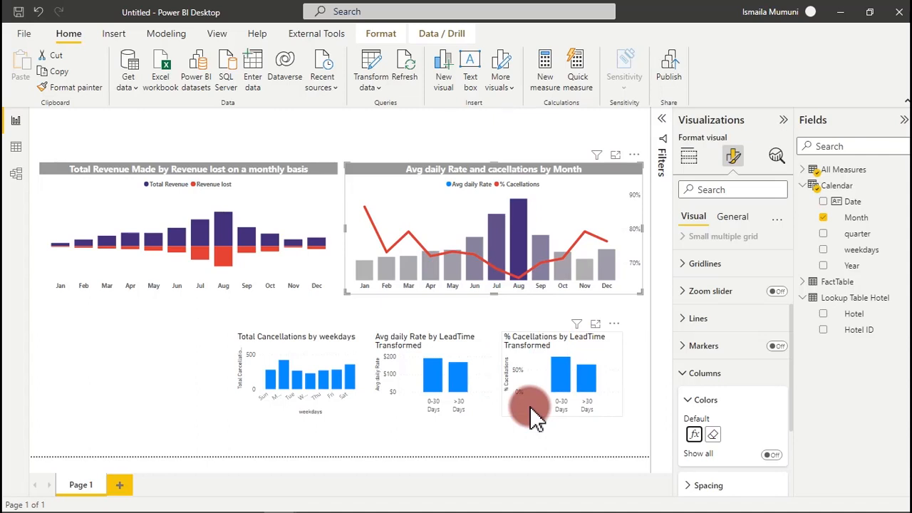
- Copy the revenue chart's formatting onto the % Cacellations by LeadTime Transformed chart and align that chart with the combo chart's right edge
left_click(256, 187)
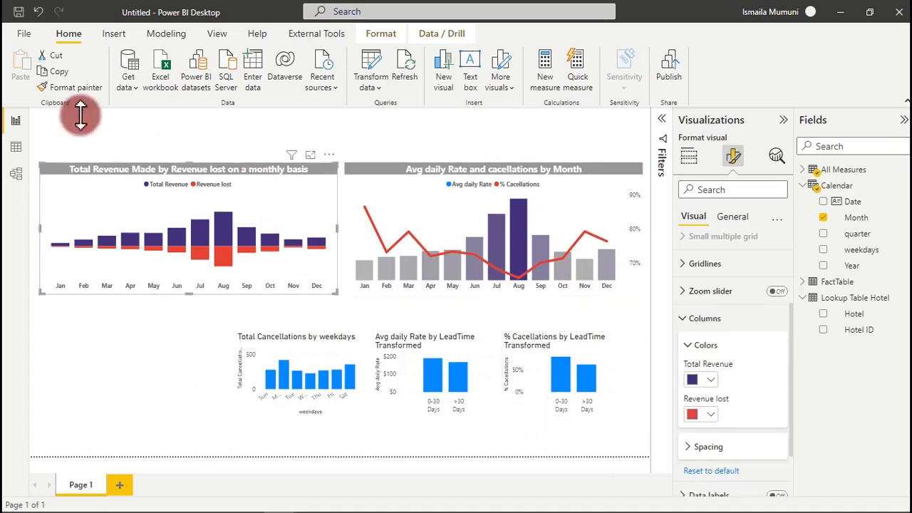
left_click(71, 87)
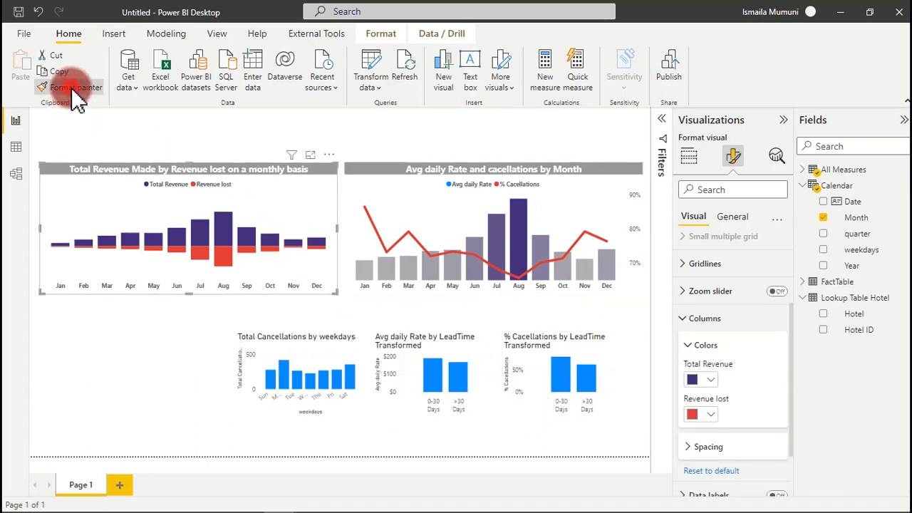
left_click(555, 349)
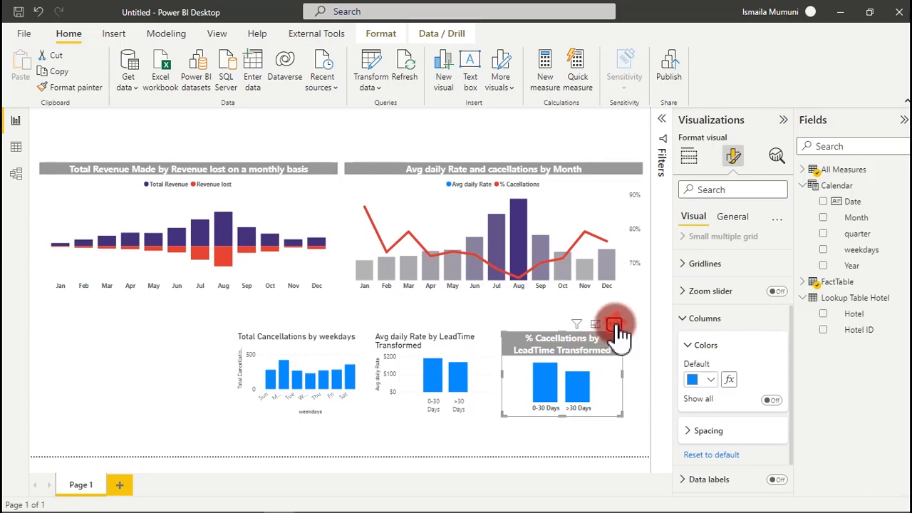
mouse_move(618, 325)
left_mouse_down()
mouse_move(633, 322)
mouse_move(634, 333)
left_mouse_up()
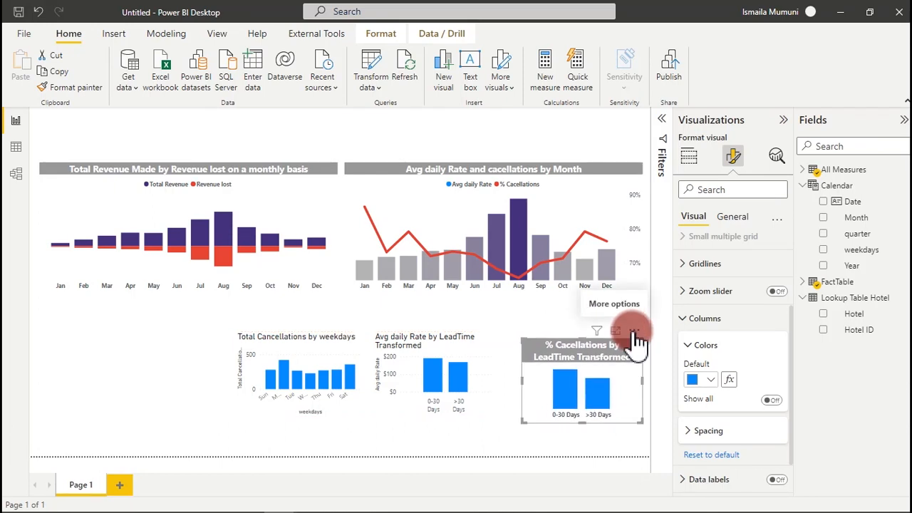
mouse_move(597, 330)
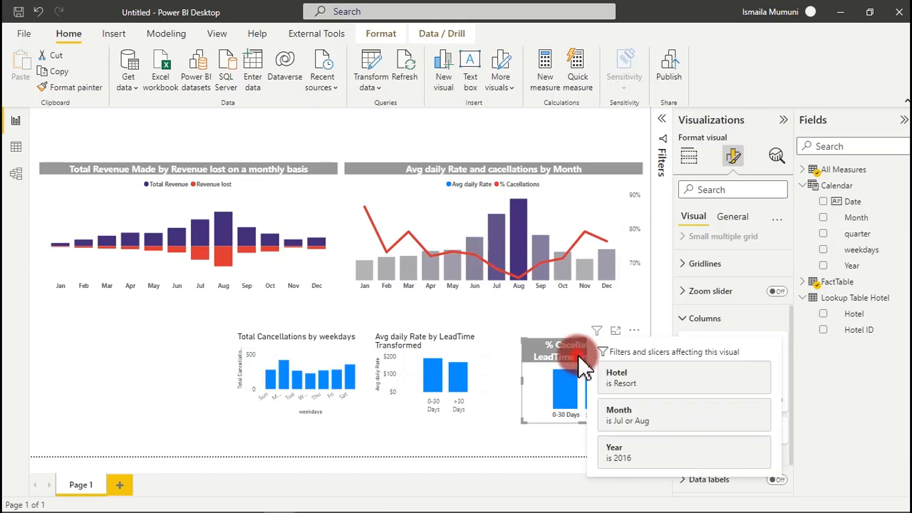
- Change the title text of the % Cacellations by LeadTime Transformed chart to "Cancellation Rate"
left_click(734, 217)
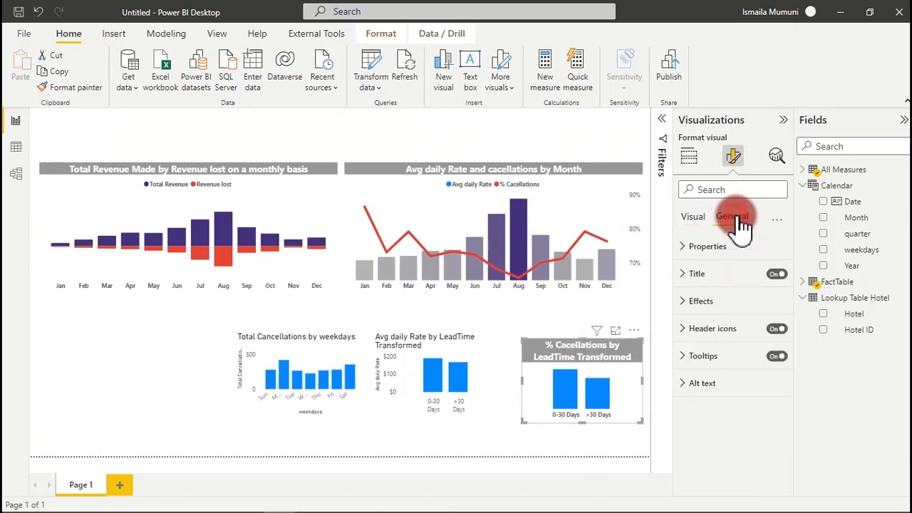
left_click(706, 275)
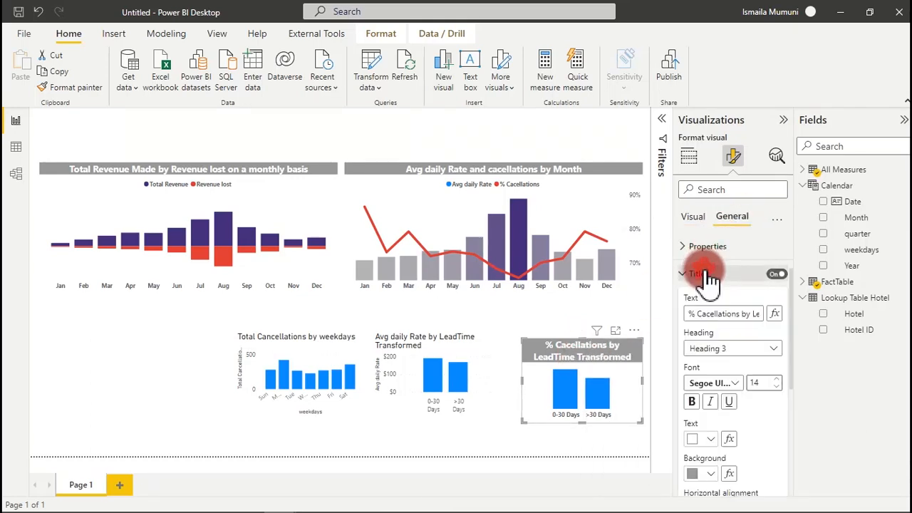
left_click(753, 313)
triple_click(753, 313)
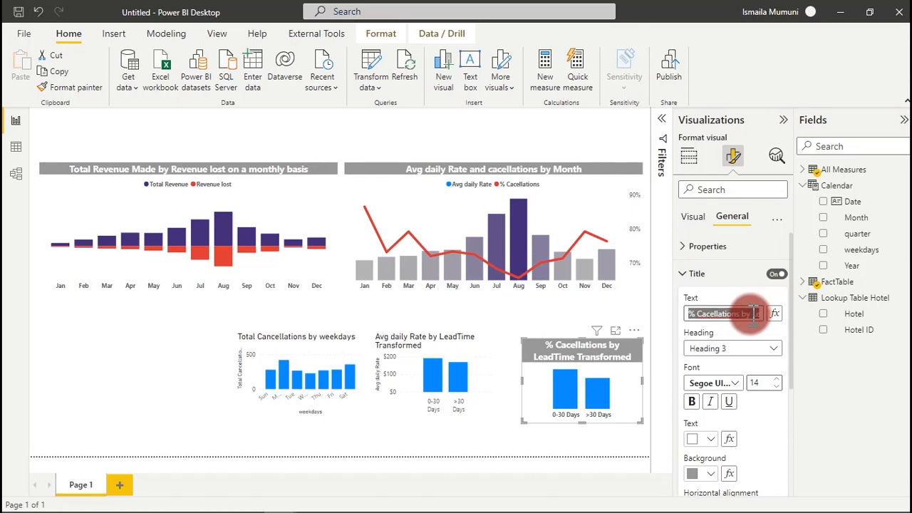
type("Cancellation")
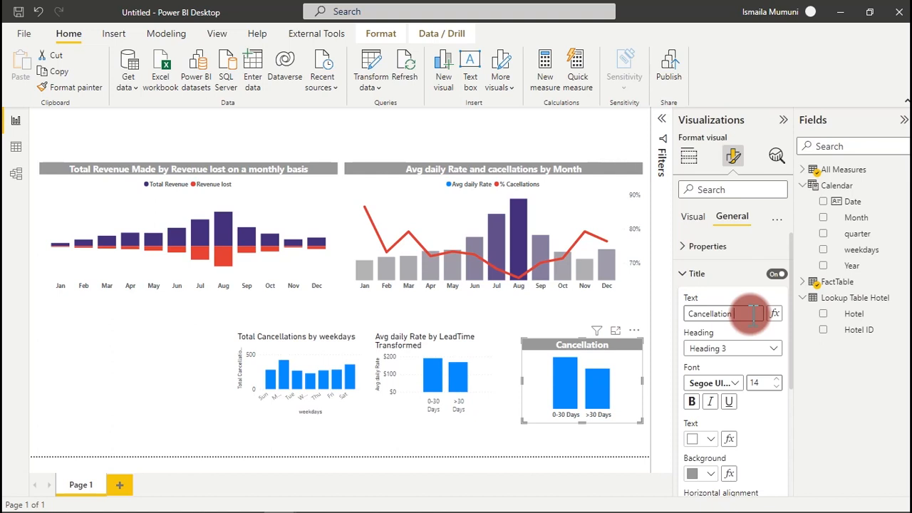
type("Rate")
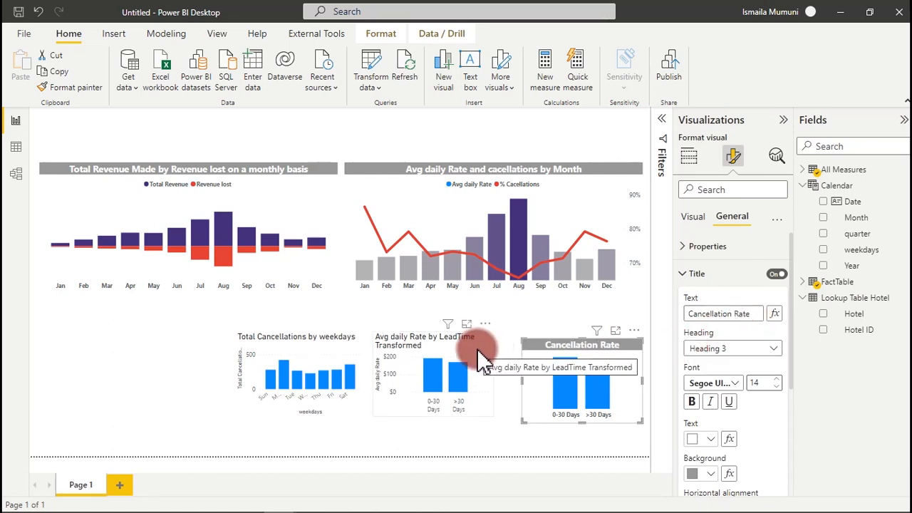
- Copy the Cancellation Rate chart's formatting onto the Avg daily Rate by LeadTime Transformed chart and shorten its title to "Avg daily Rate ormed"
left_click(596, 330)
left_click(71, 89)
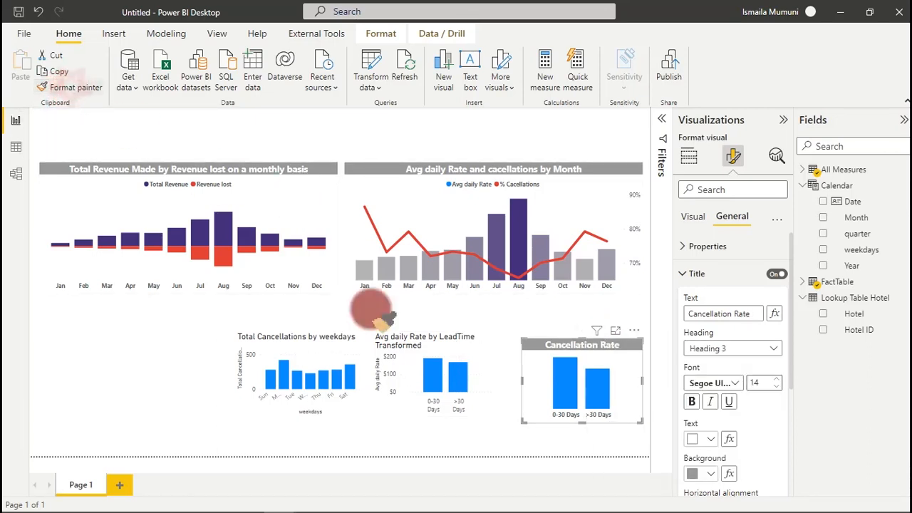
left_click(399, 341)
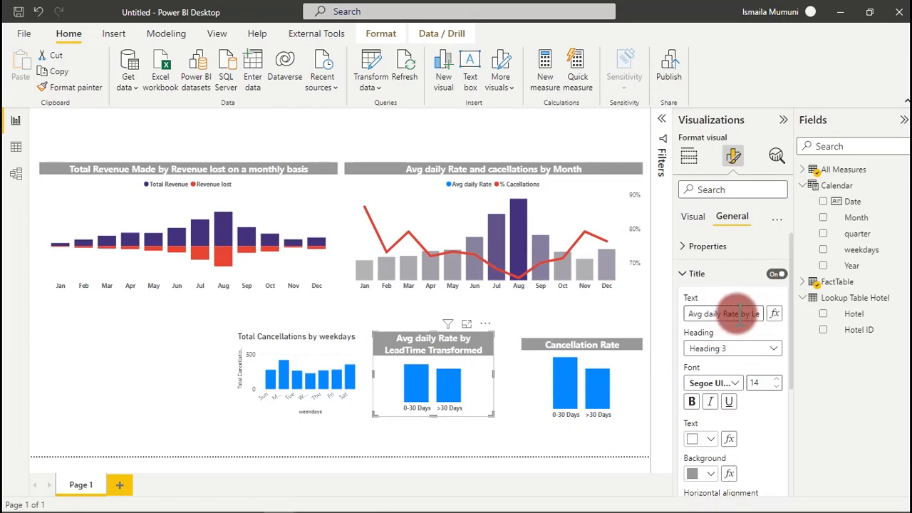
left_click_drag(741, 313, 814, 328)
key("BackSpace")
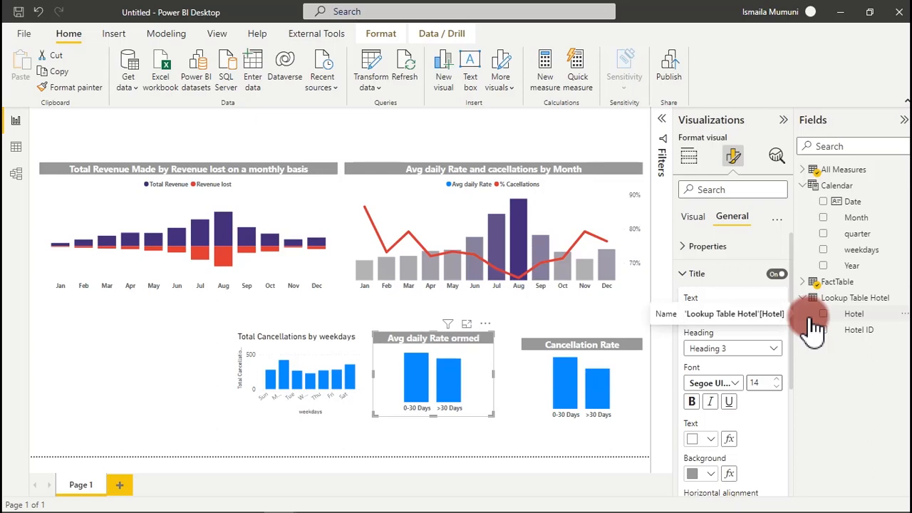
left_click(473, 378)
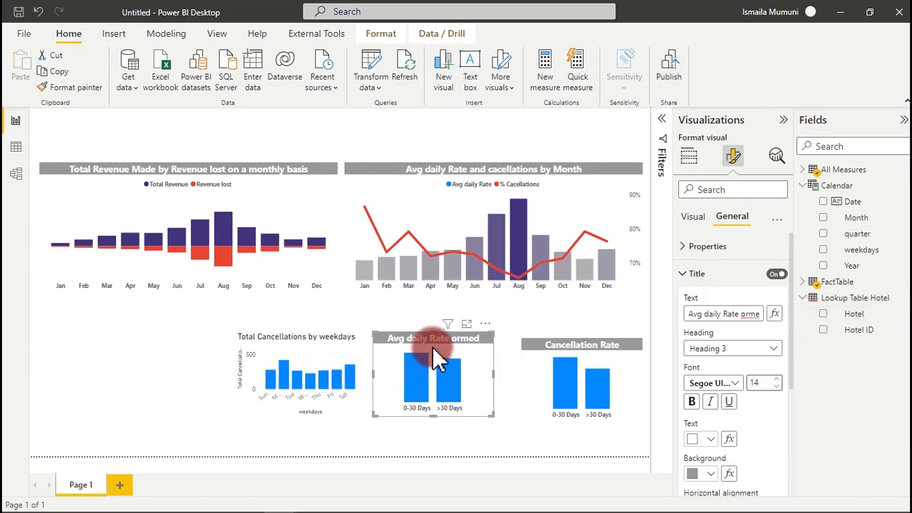
- Apply the same formatting to the Total Cancellations by weekdays chart and shorten its title to "Cancellations by weekdays"
left_click(78, 89)
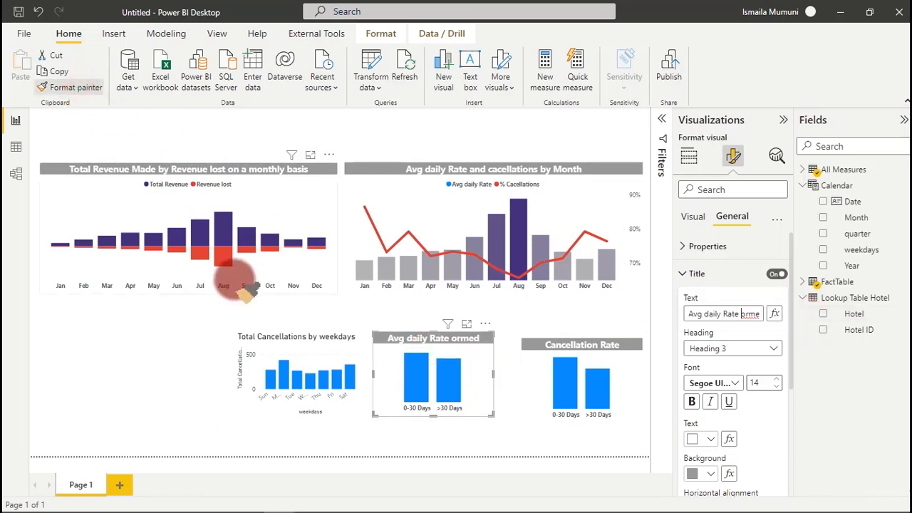
left_click(289, 342)
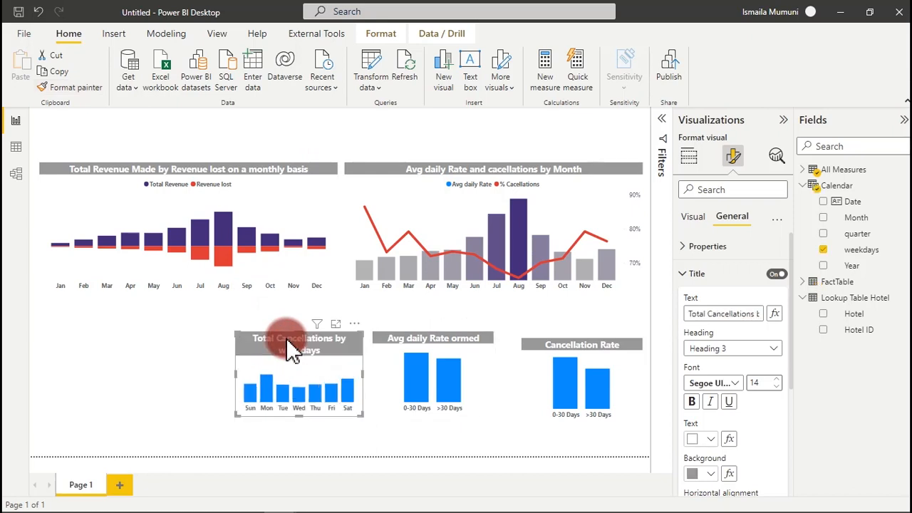
left_click(753, 313)
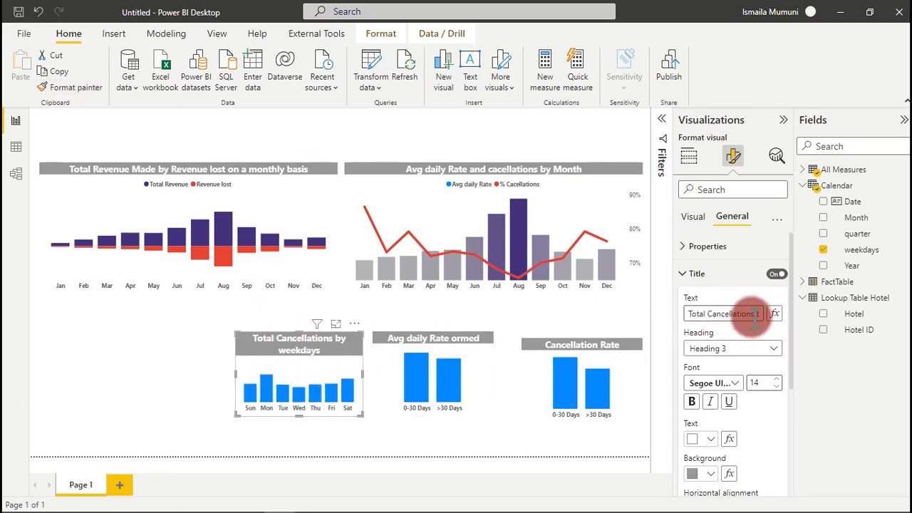
left_click_drag(707, 314, 680, 324)
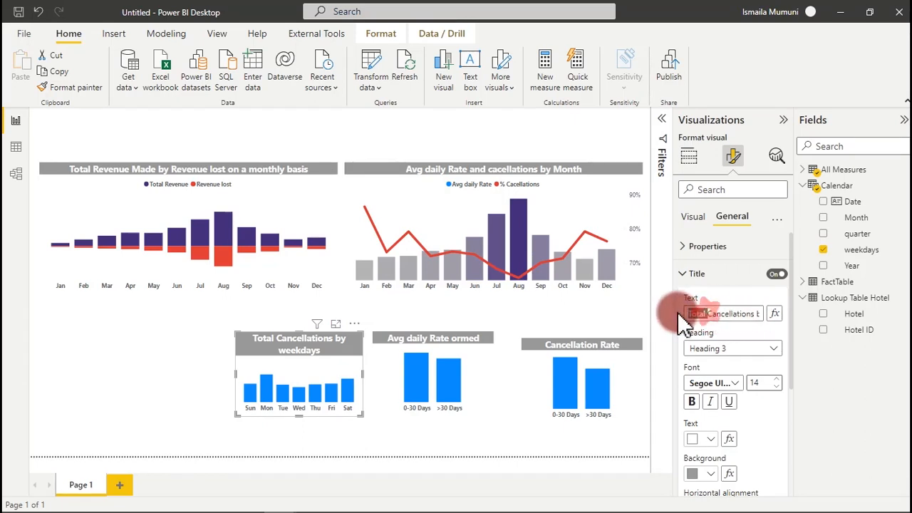
key("BackSpace")
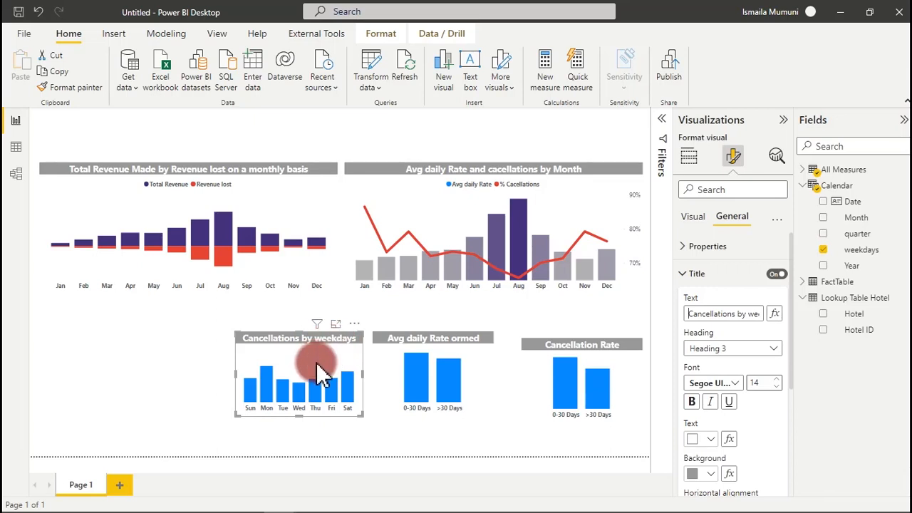
- Move the average daily rate and weekday cancellations charts into one evenly spaced row with the Cancellation Rate chart
left_click(458, 341)
left_click_drag(457, 337, 476, 349)
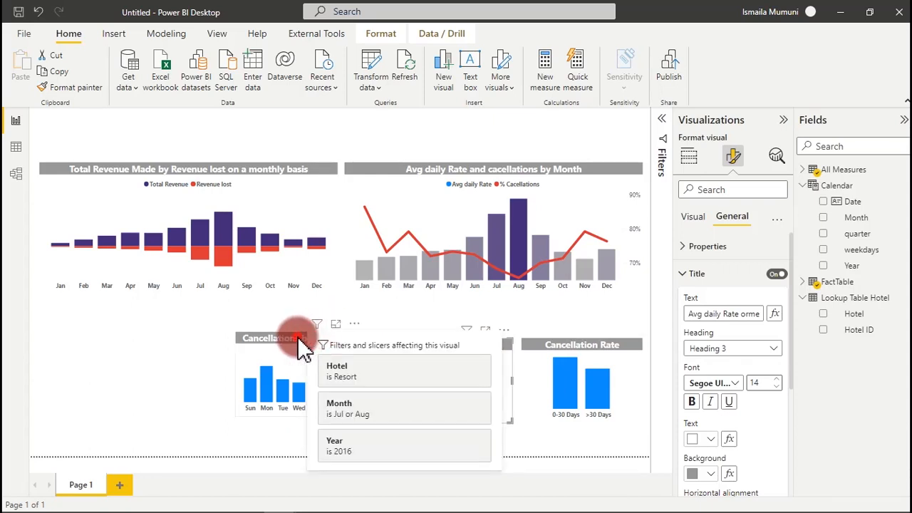
left_click_drag(298, 335, 325, 346)
left_click(216, 342)
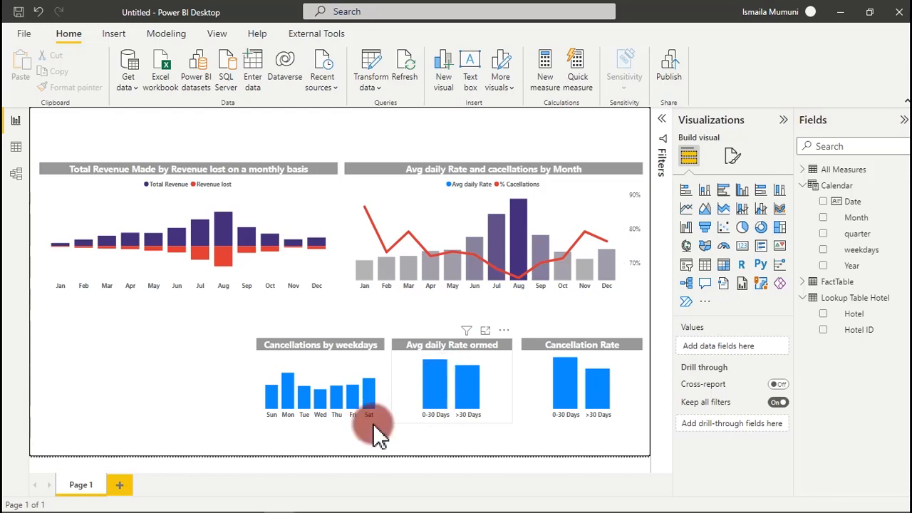
- Examine the column colors of the Average Daily Rate and Cancellation Rate charts in the finished Dashboard report, then return to the untitled report
mouse_move(221, 503)
mouse_move(278, 492)
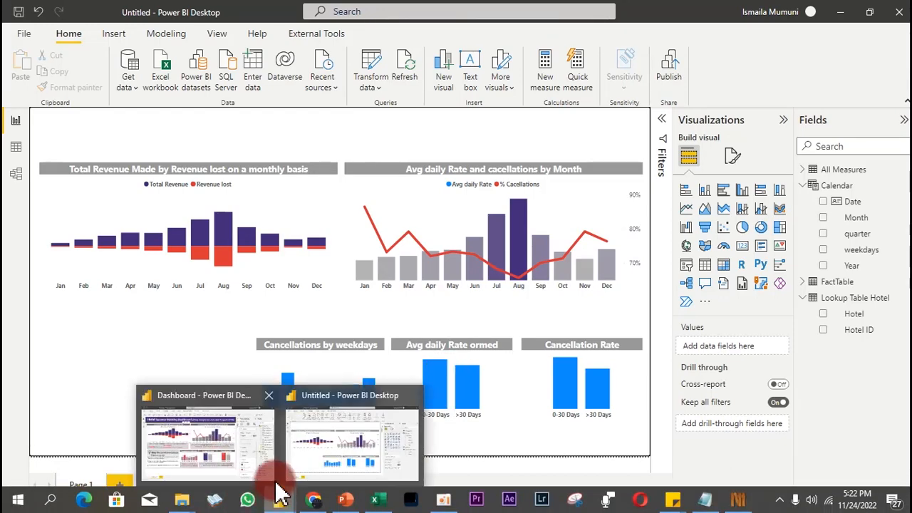
left_click(218, 436)
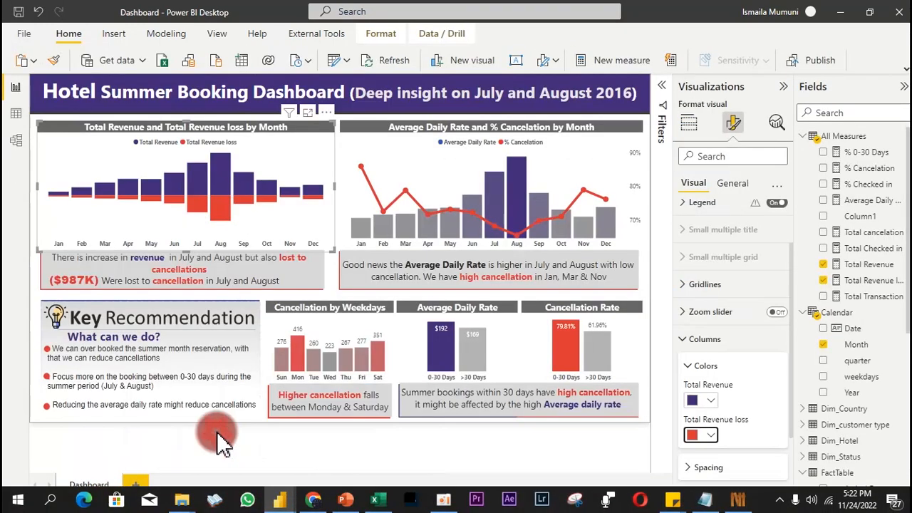
left_click(426, 439)
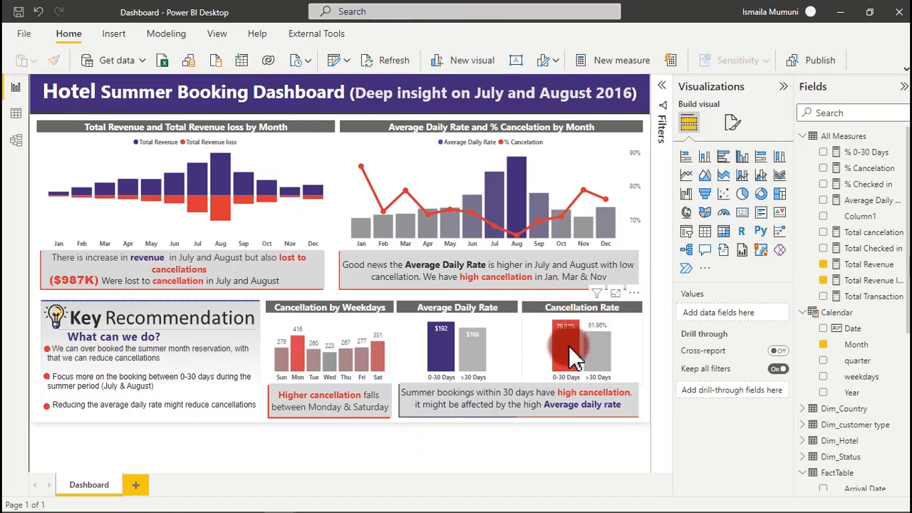
mouse_move(571, 350)
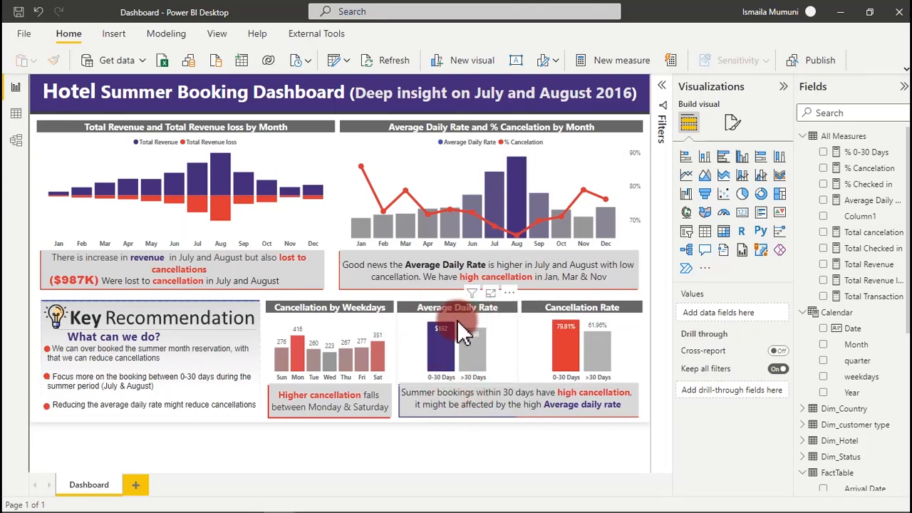
mouse_move(446, 349)
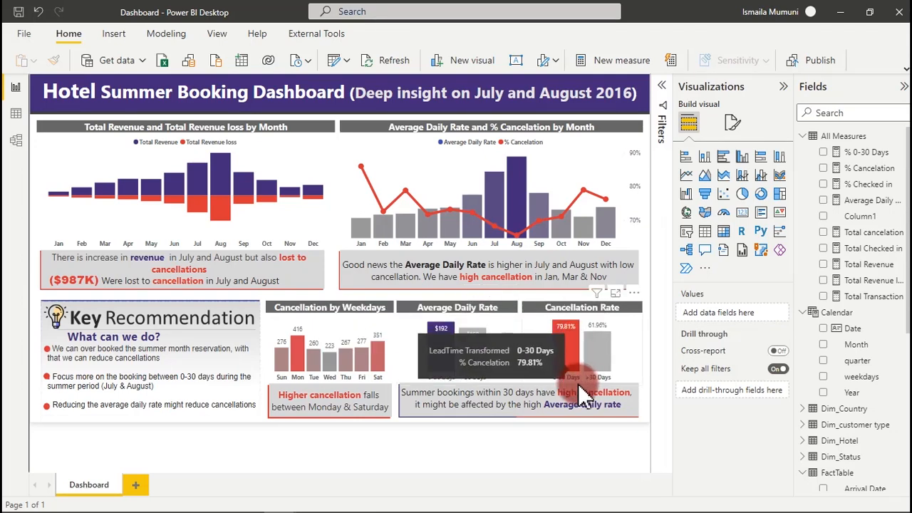
mouse_move(364, 499)
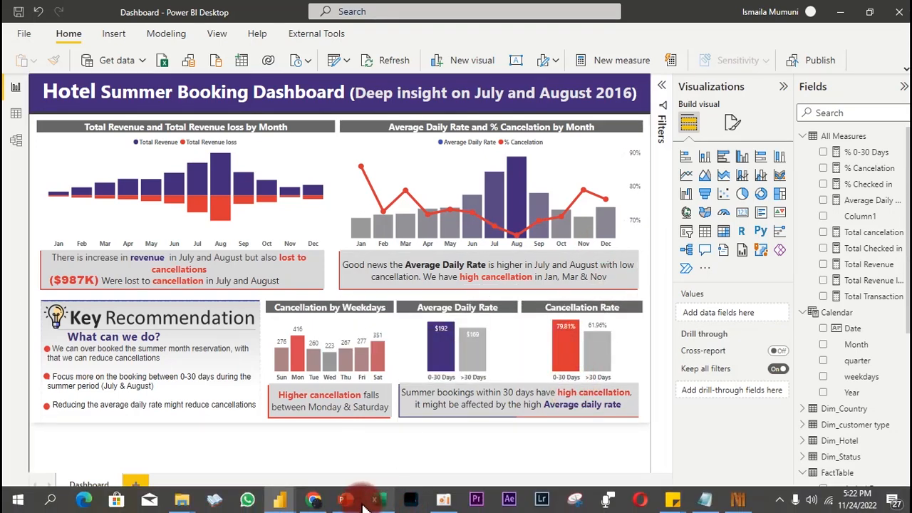
mouse_move(299, 493)
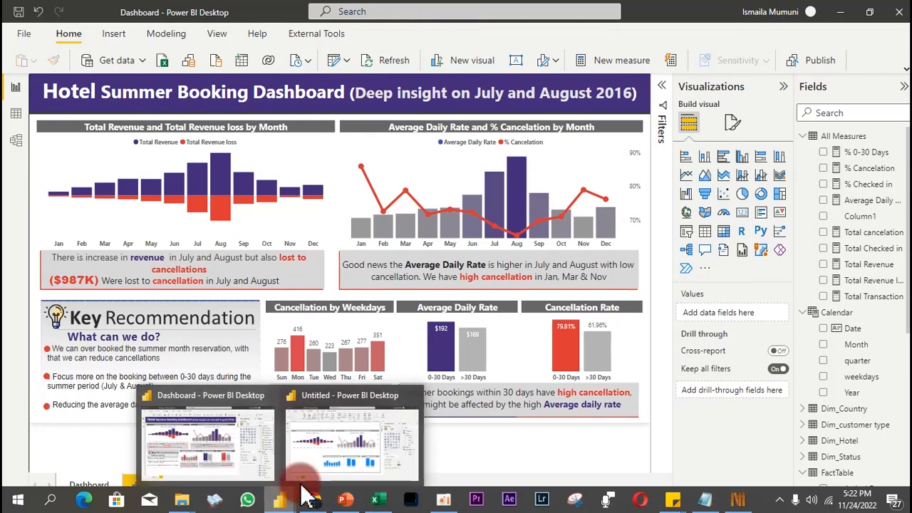
left_click(332, 456)
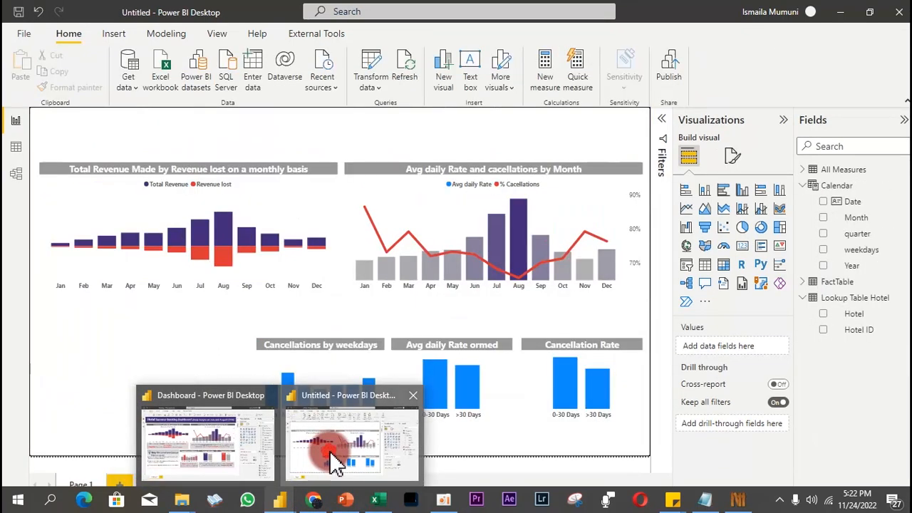
- Try to base the Cancellation Rate chart's column color gradient on the % Cacellations measure
left_click(530, 385)
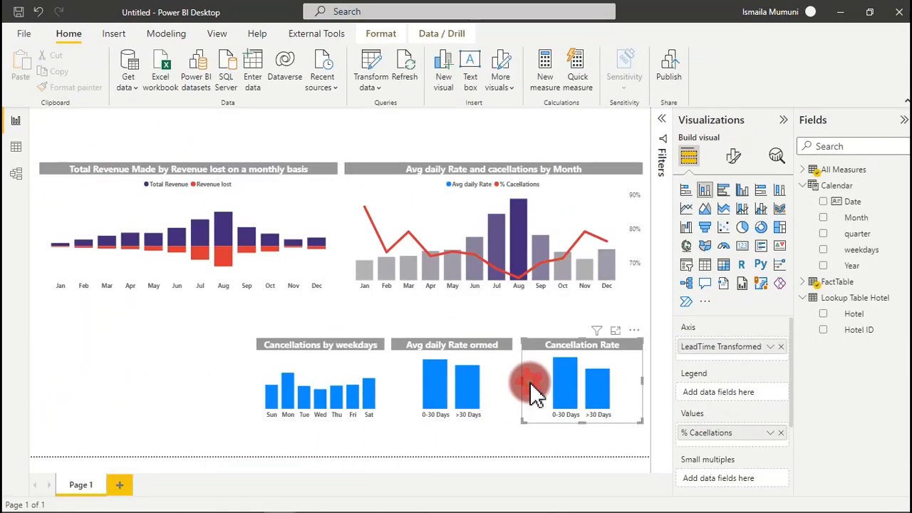
left_click(734, 158)
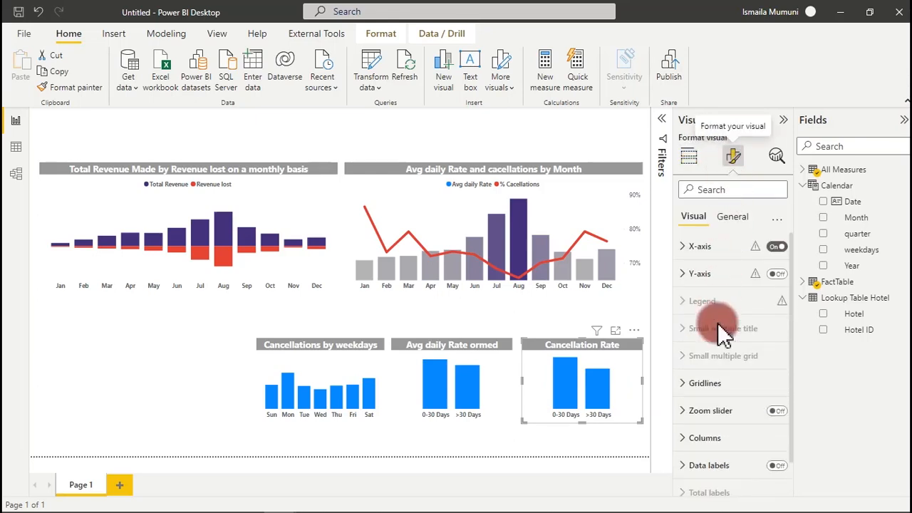
left_click(718, 438)
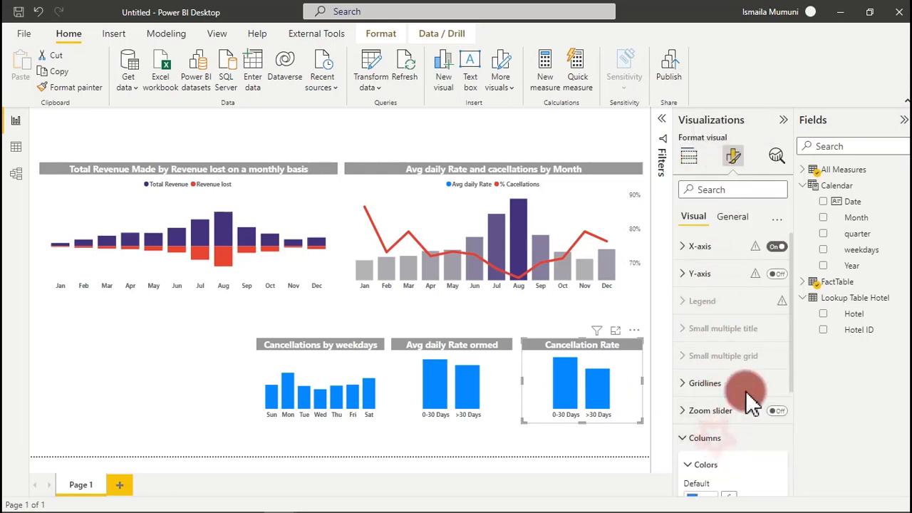
scroll(784, 372, "down", 3)
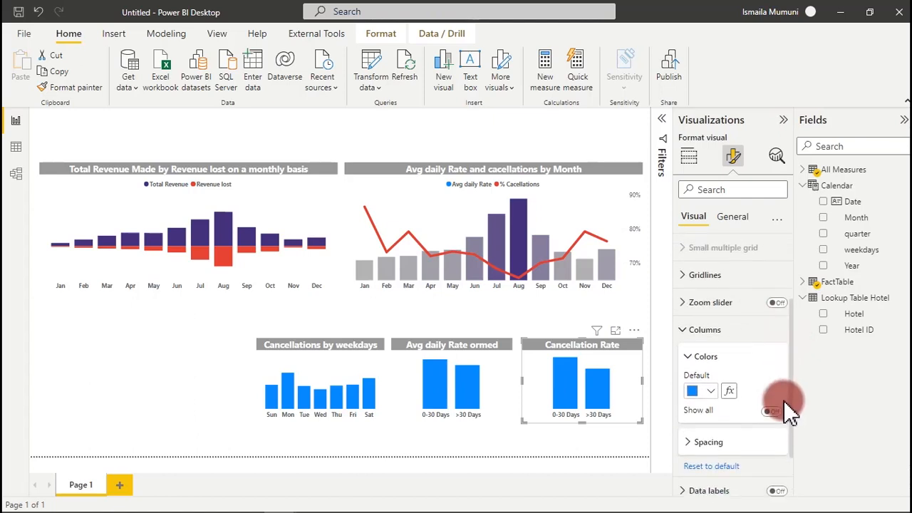
left_click(728, 391)
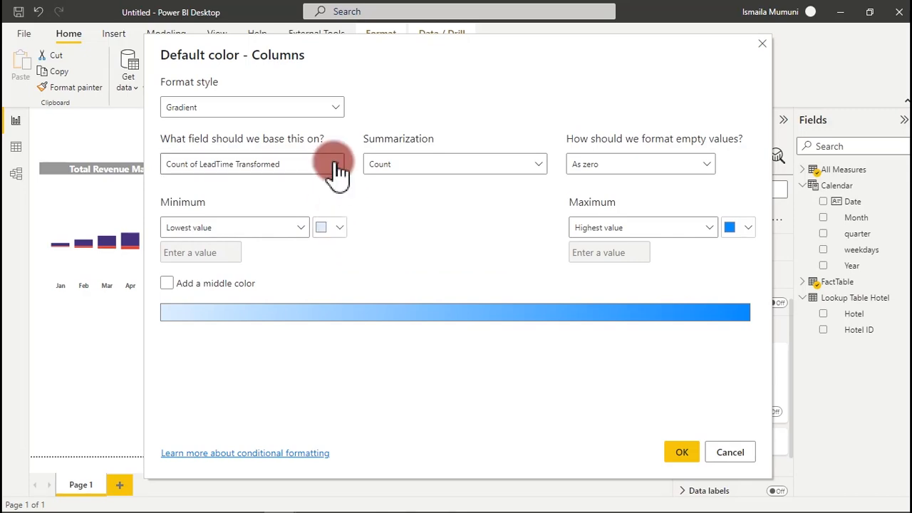
left_click_drag(456, 57, 907, 189)
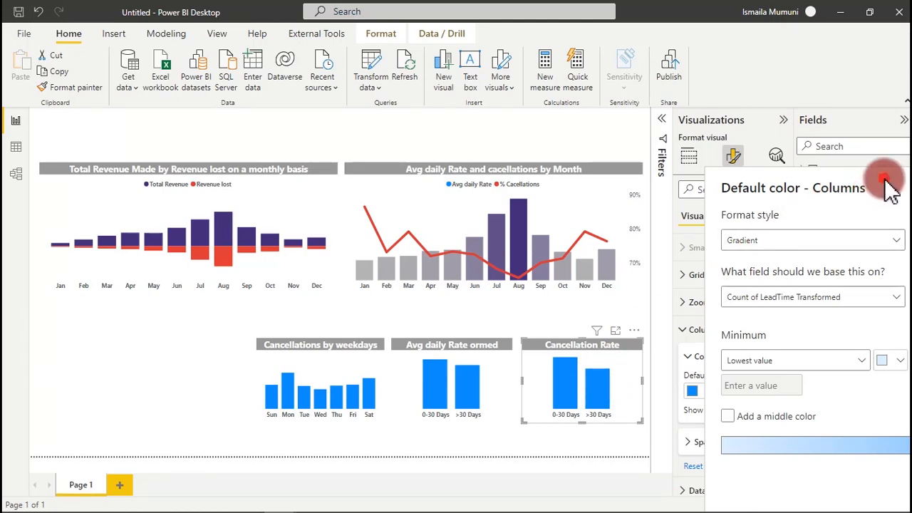
left_click_drag(888, 183, 293, 74)
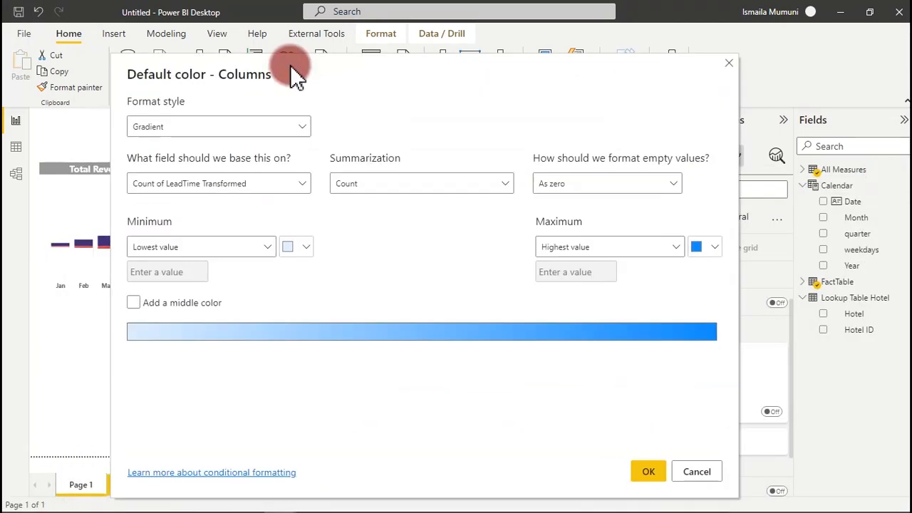
left_click(251, 184)
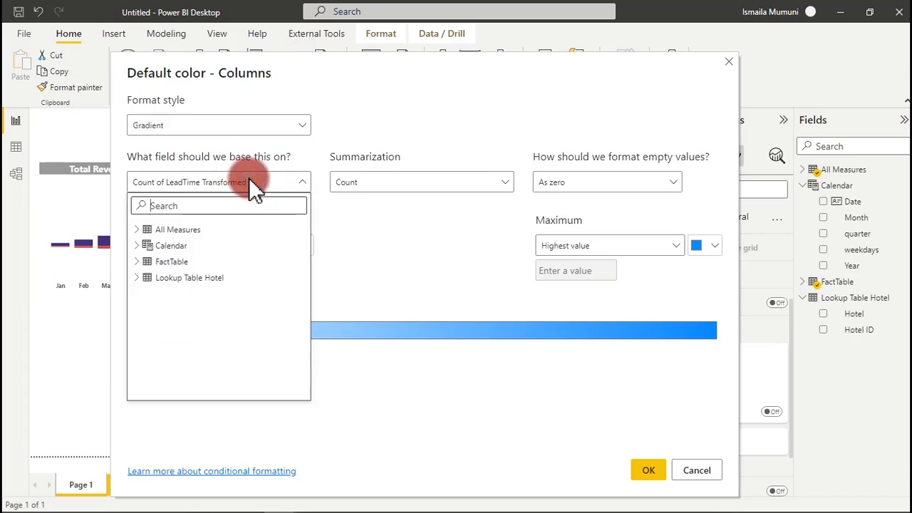
left_click(137, 230)
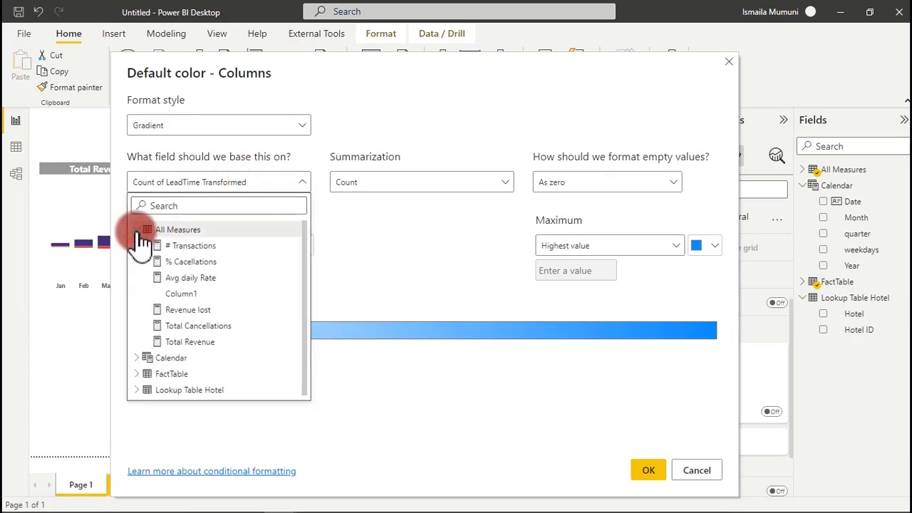
left_click(187, 265)
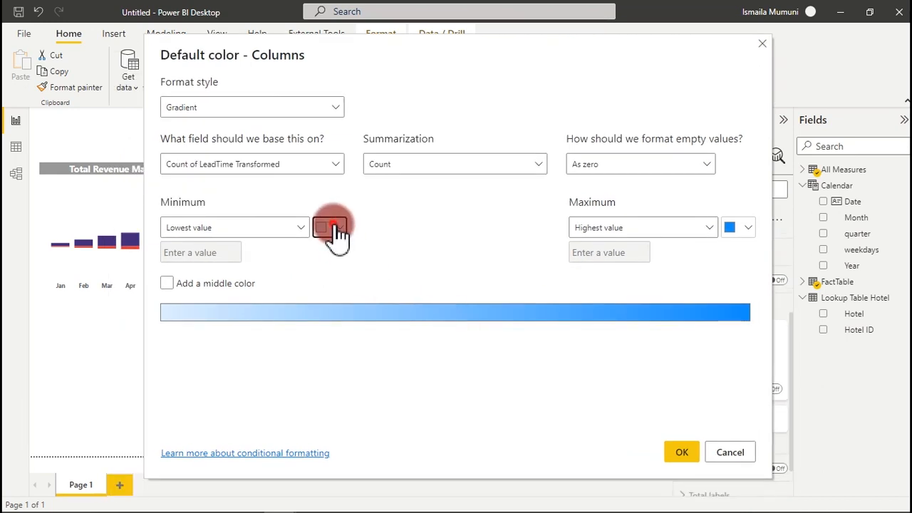
- Set the Cancellation Rate column gradient's minimum color to gray and try #432C7A, the positive color noted in Notepad, as the maximum
left_click(335, 227)
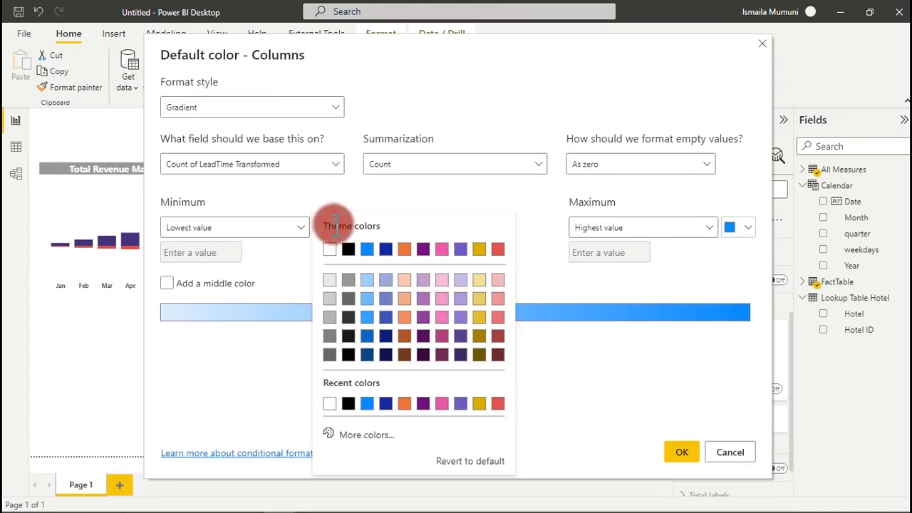
left_click(330, 317)
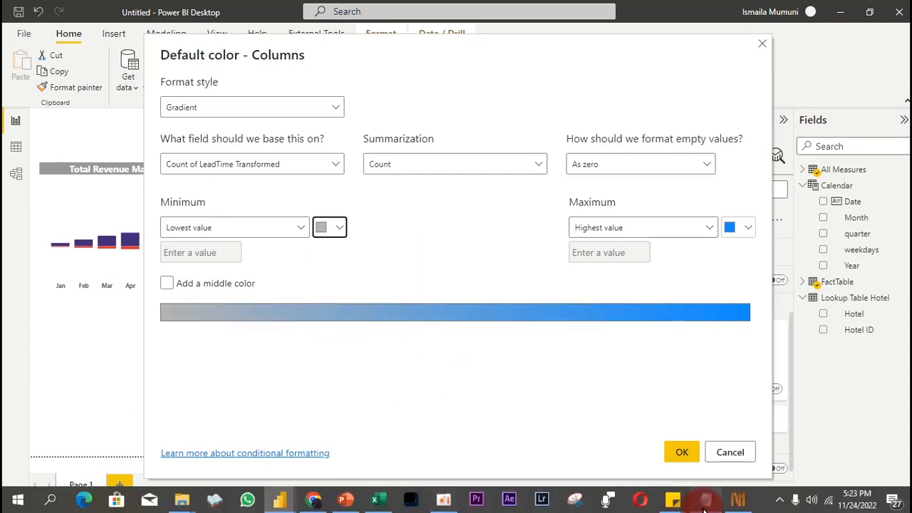
left_click(706, 499)
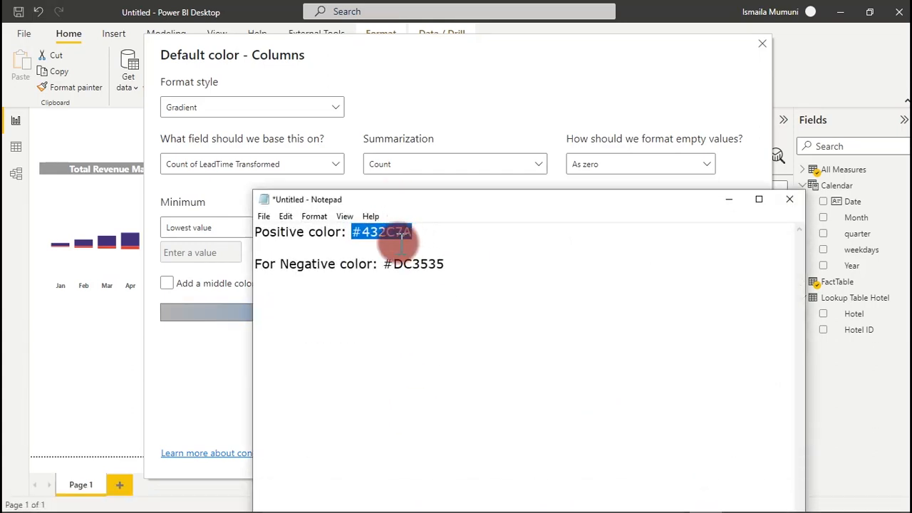
left_click(729, 200)
left_click(752, 228)
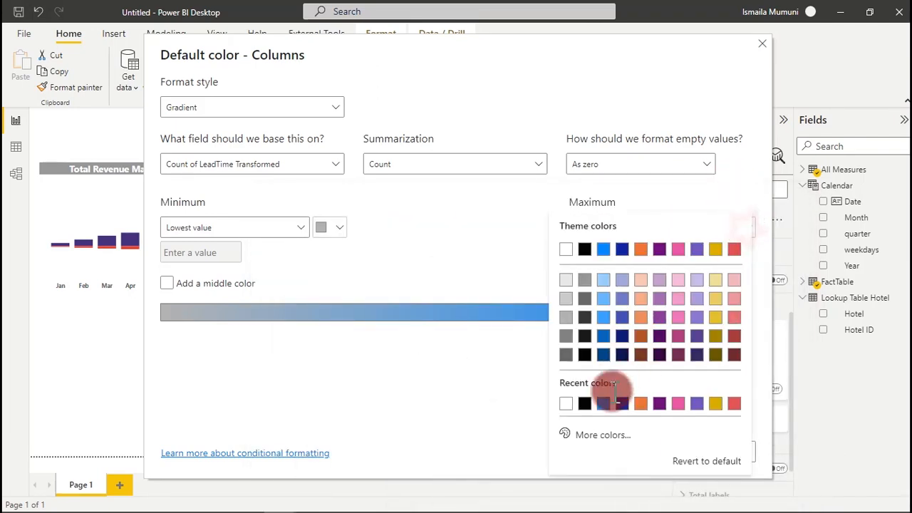
left_click(603, 439)
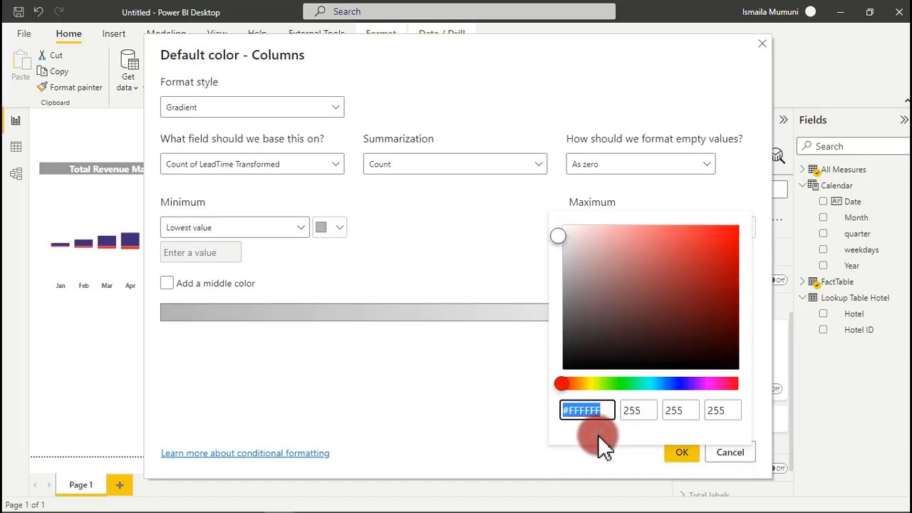
type("#432C7A")
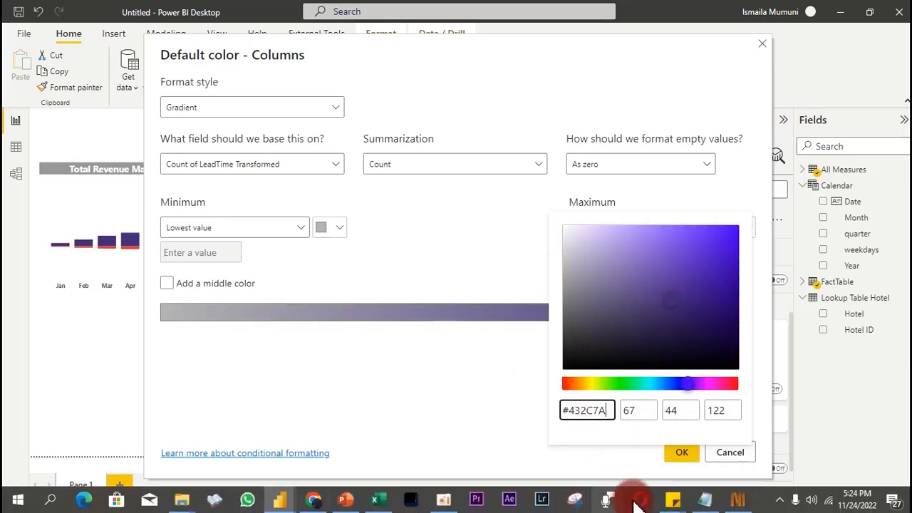
- Copy the negative color #DC3535 from Notepad, set it as the gradient's maximum color and apply the gradient to the Cancellation Rate columns
left_click(704, 502)
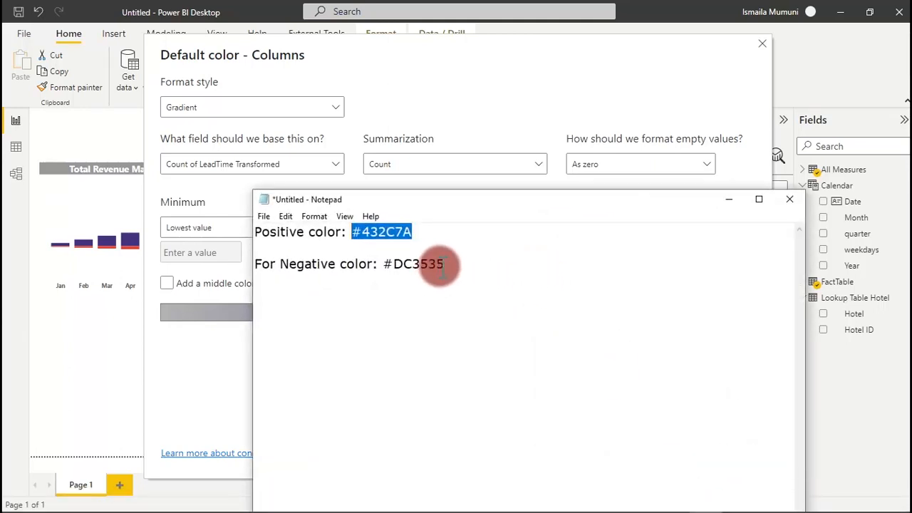
left_click_drag(445, 264, 385, 263)
key("ctrl+c")
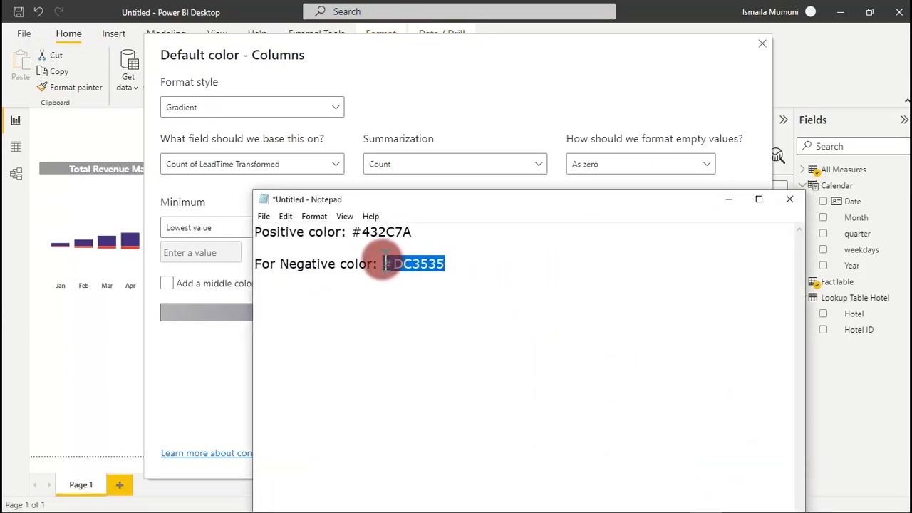
left_click(732, 201)
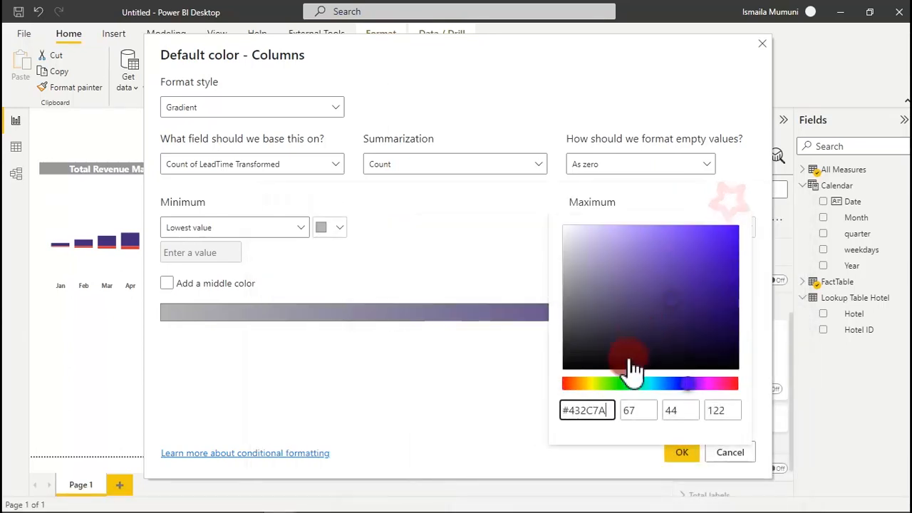
left_click(606, 411)
key("ctrl+v")
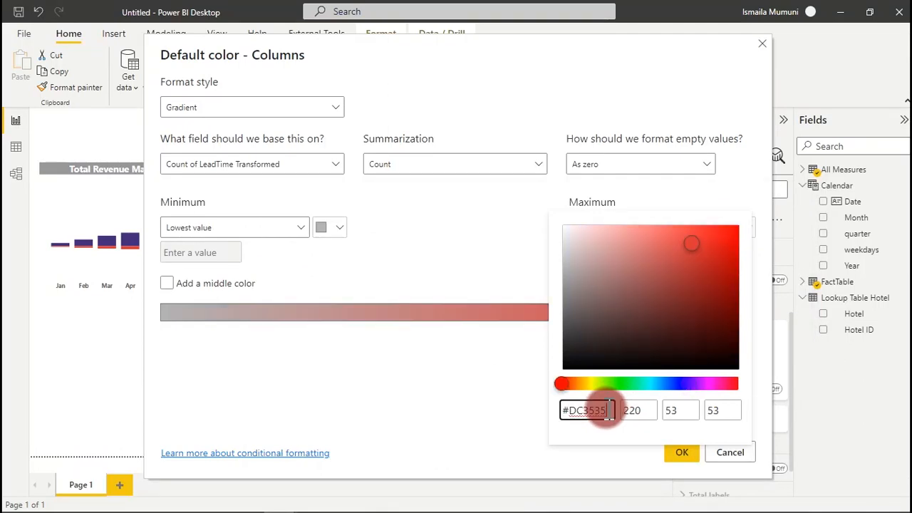
left_click(488, 431)
left_click(673, 453)
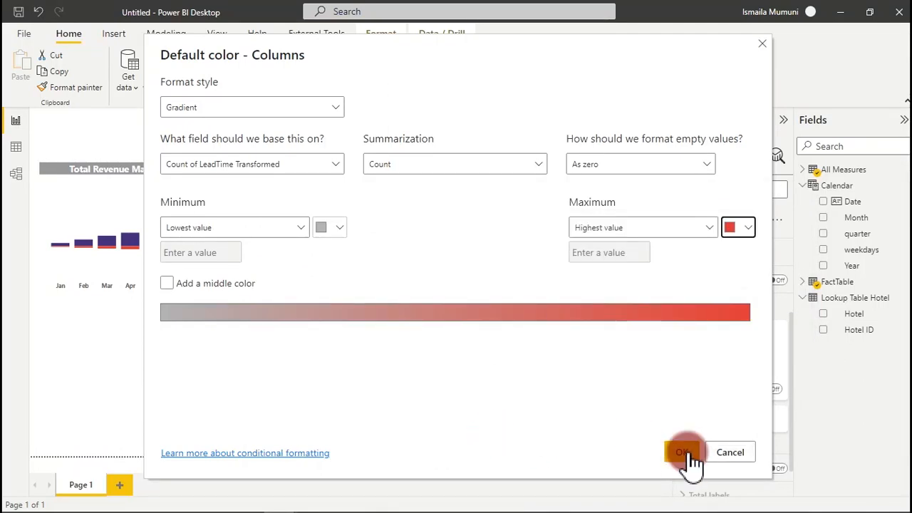
left_click(603, 387)
mouse_move(606, 392)
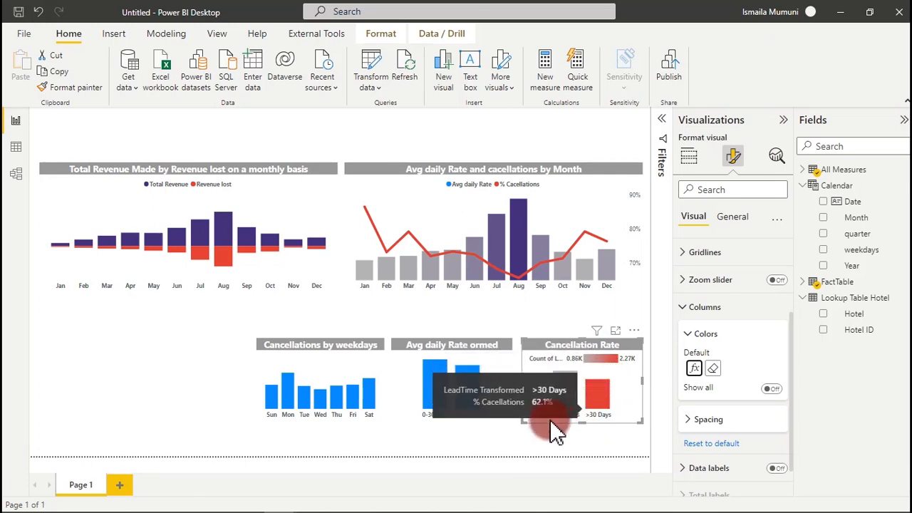
- Swap the Cancellation Rate column gradient's colors, using red for the lowest value and gray for the highest value
left_click(565, 347)
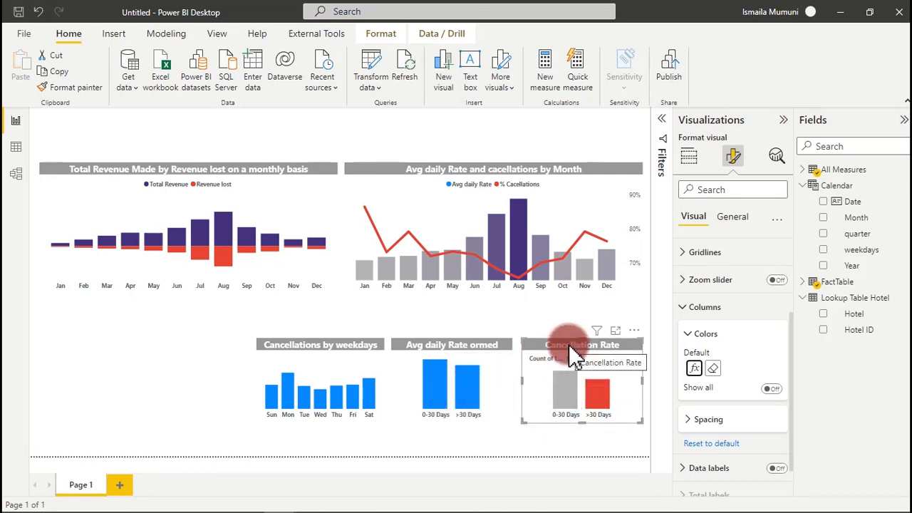
left_click(598, 407)
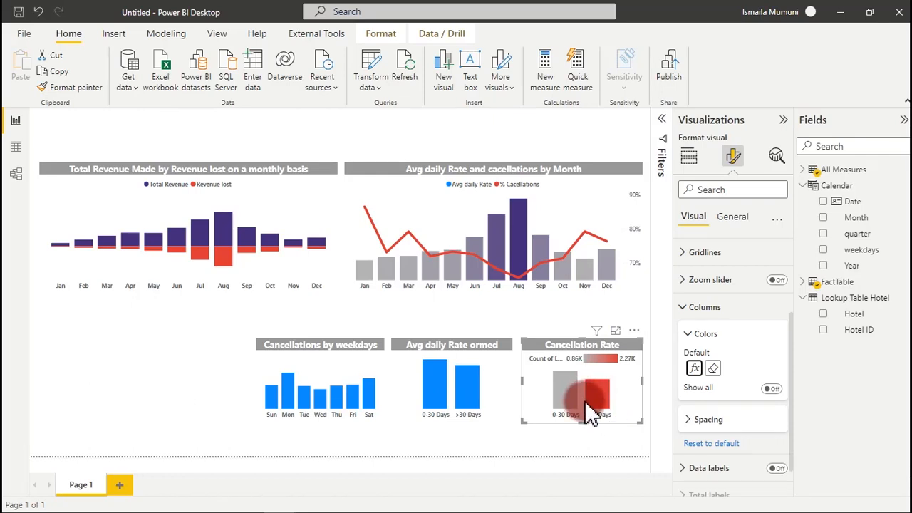
left_click(694, 370)
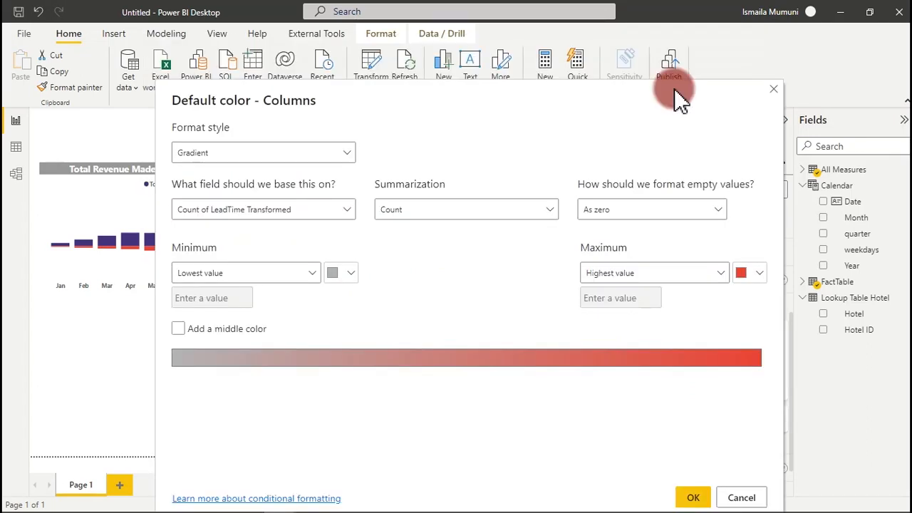
left_click(757, 272)
left_click(578, 359)
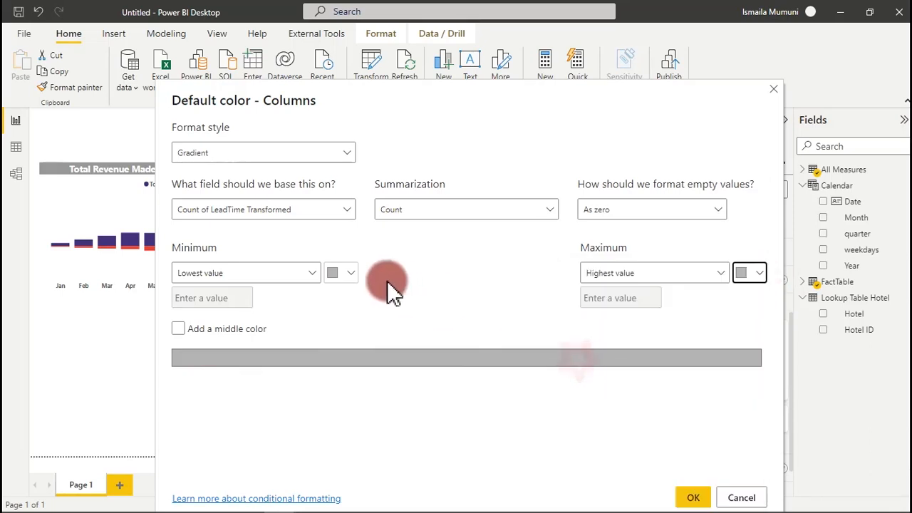
left_click(349, 273)
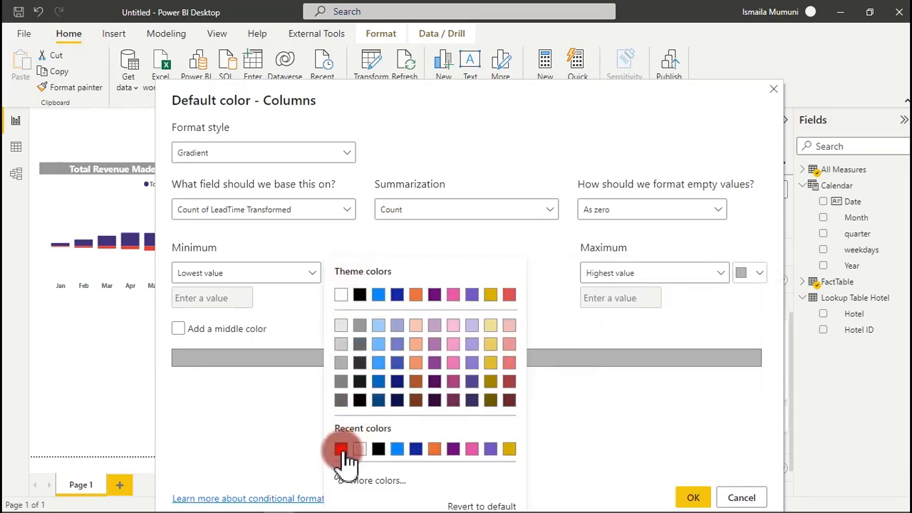
left_click(345, 448)
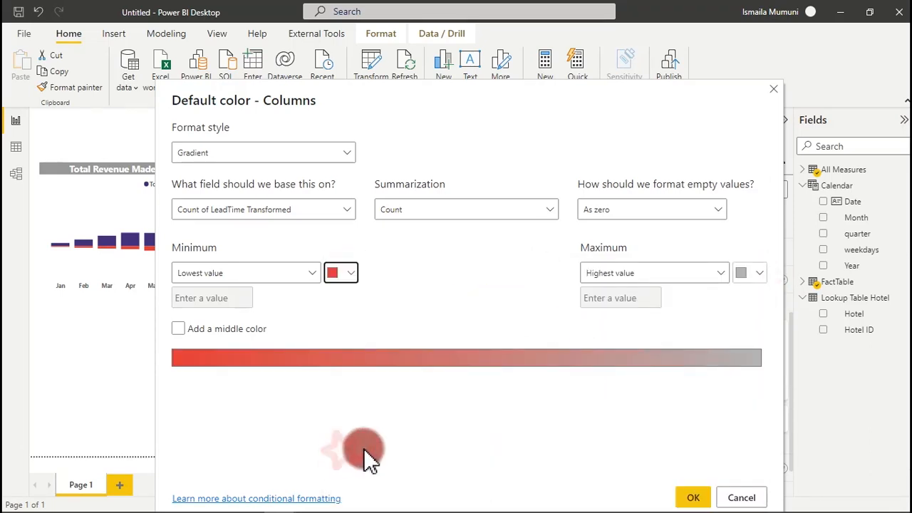
left_click(697, 498)
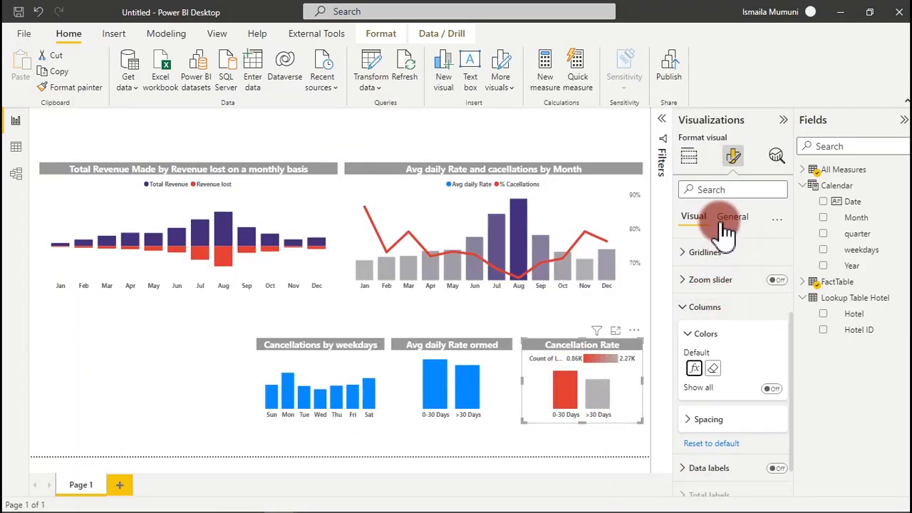
- Hide the legend of the Cancellation Rate chart
left_click(745, 281)
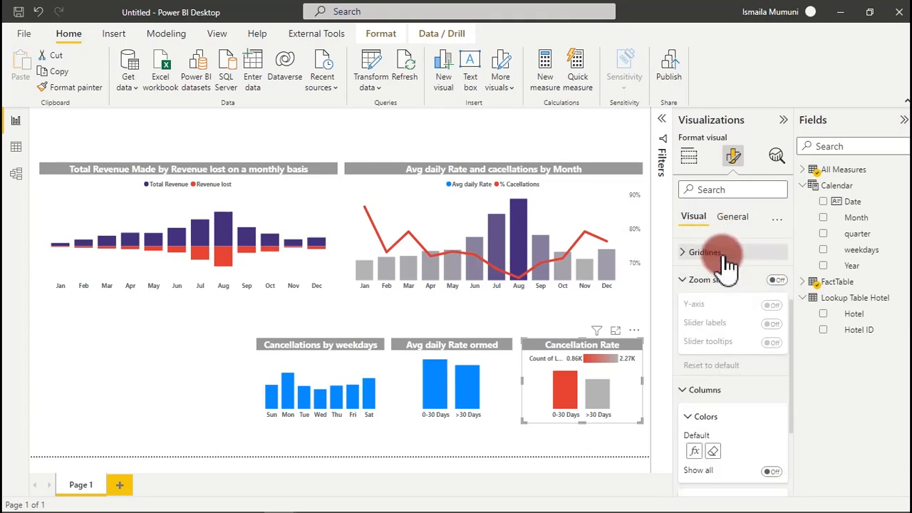
left_click(732, 217)
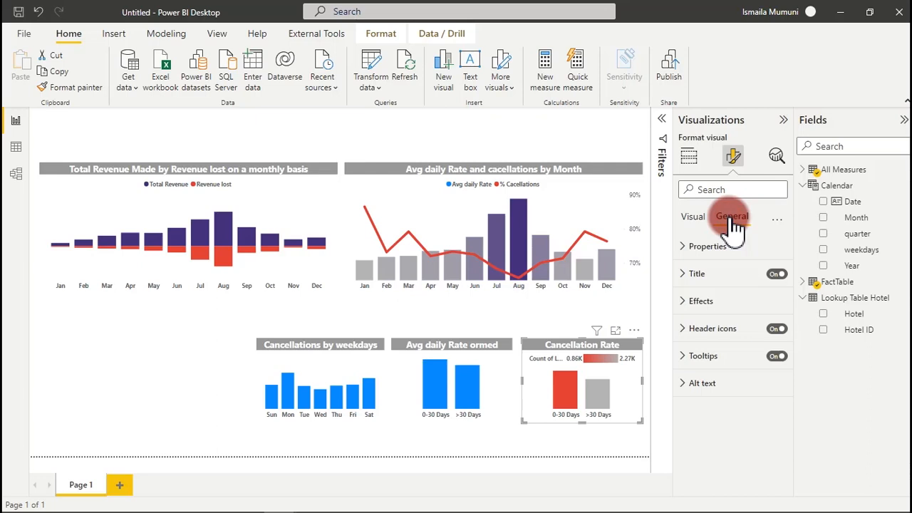
left_click(693, 217)
left_click(778, 301)
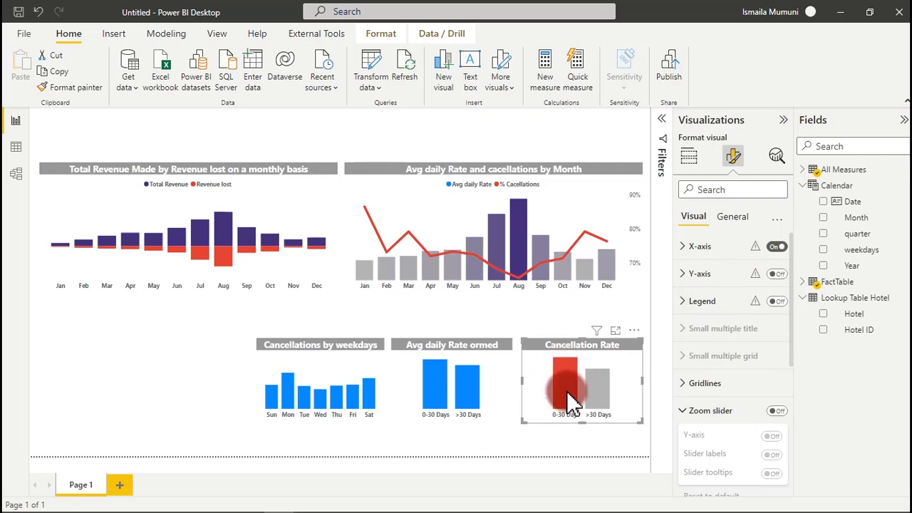
mouse_move(568, 393)
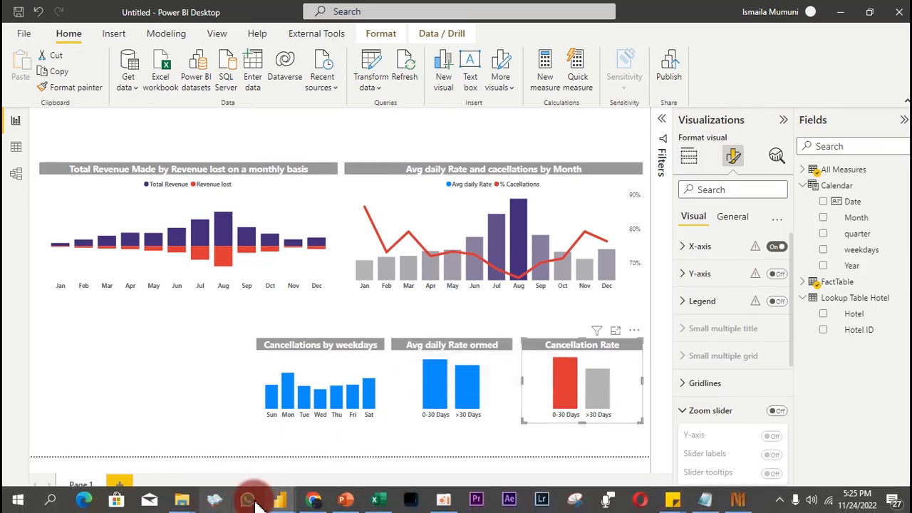
- Switch to the finished Dashboard report and add a widened table with LeadTime Transformed, % Cancelation and % Checked in
mouse_move(278, 497)
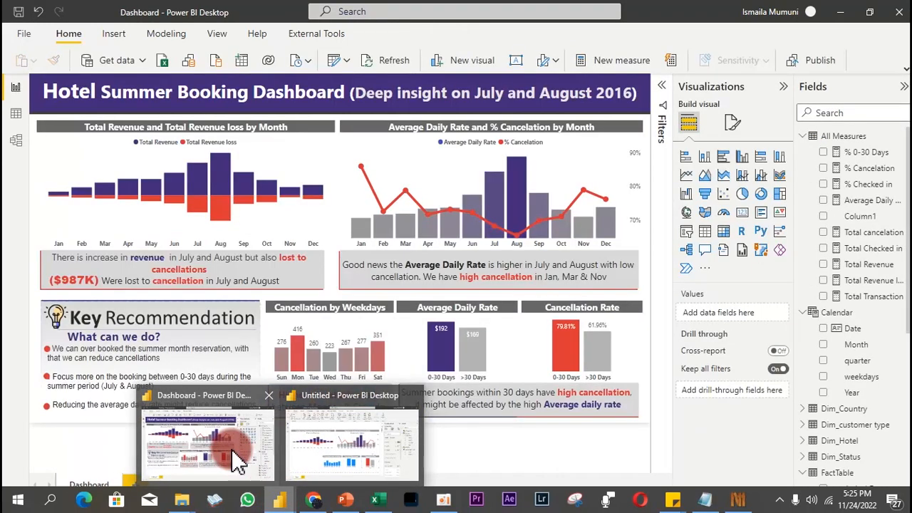
left_click(237, 462)
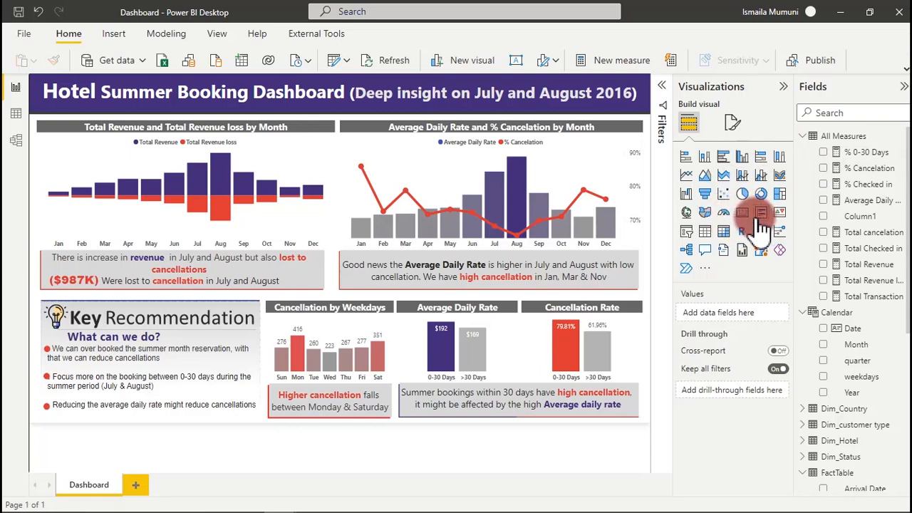
left_click(705, 232)
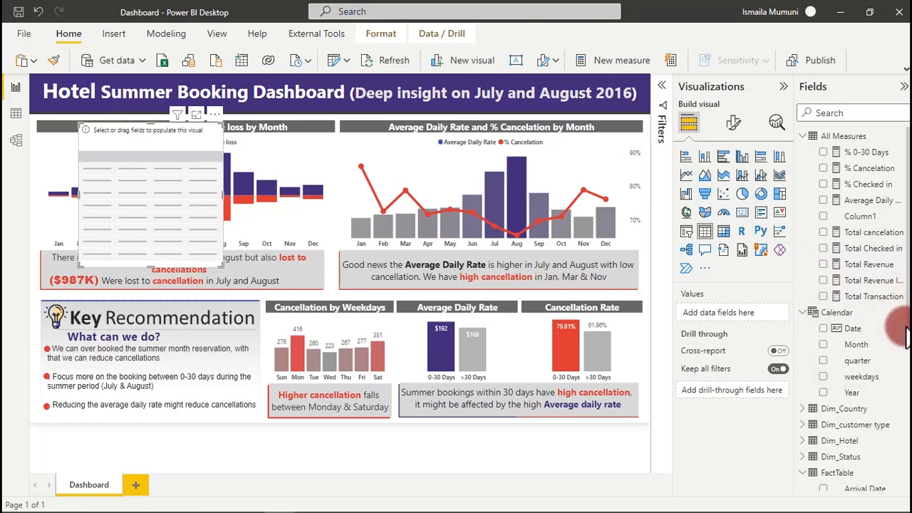
left_click_drag(908, 329, 902, 488)
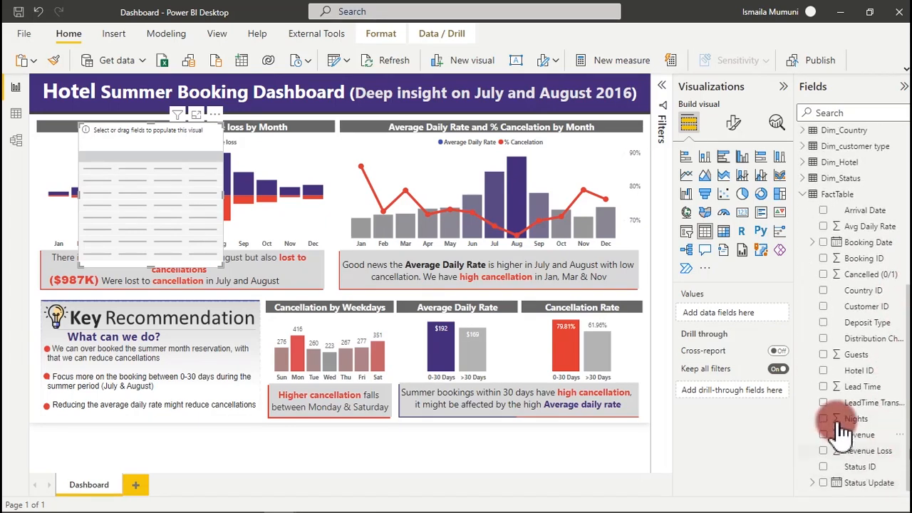
left_click(823, 404)
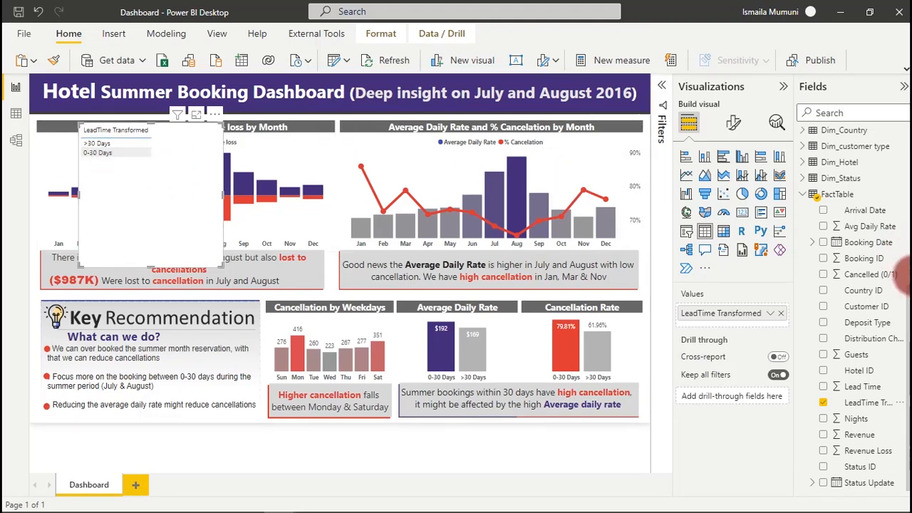
left_click_drag(907, 292, 907, 191)
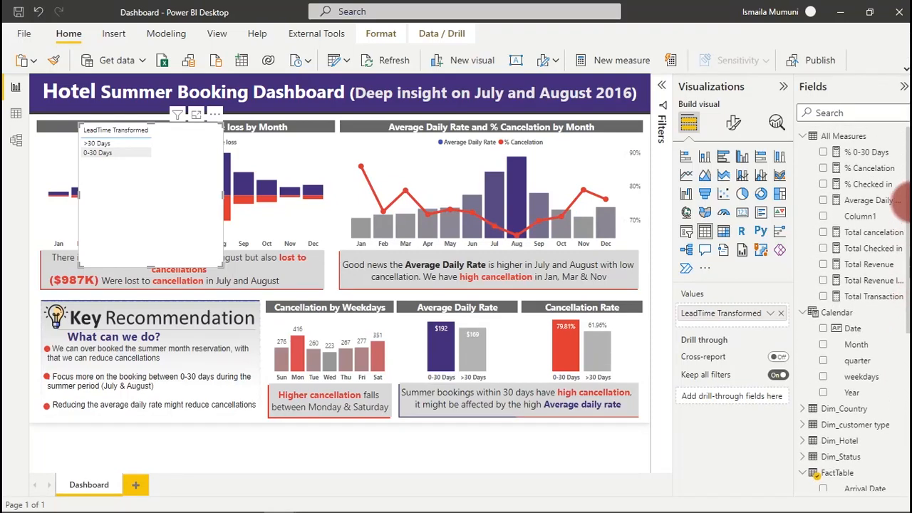
left_click(825, 169)
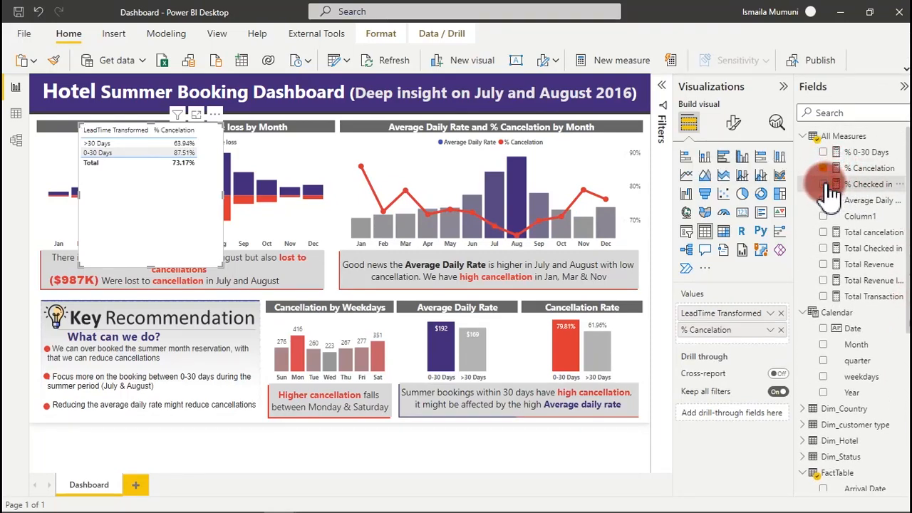
left_click(825, 184)
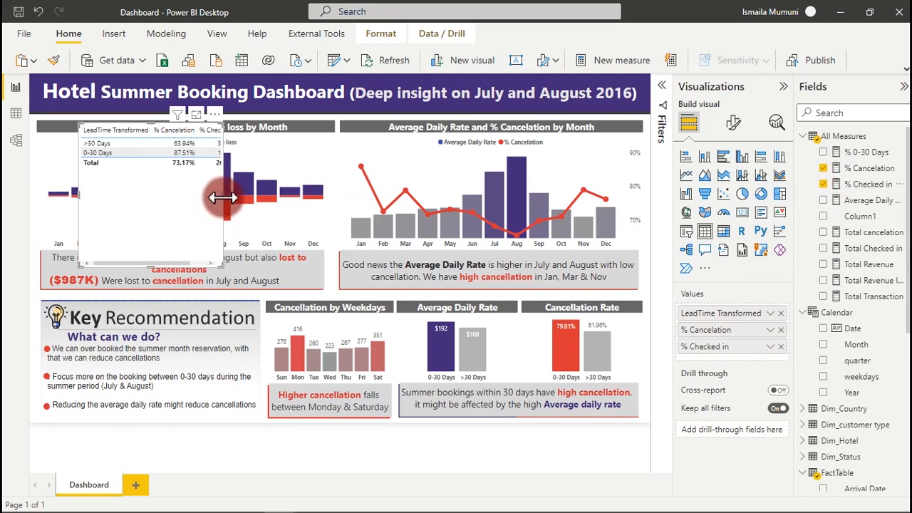
left_click_drag(223, 197, 294, 203)
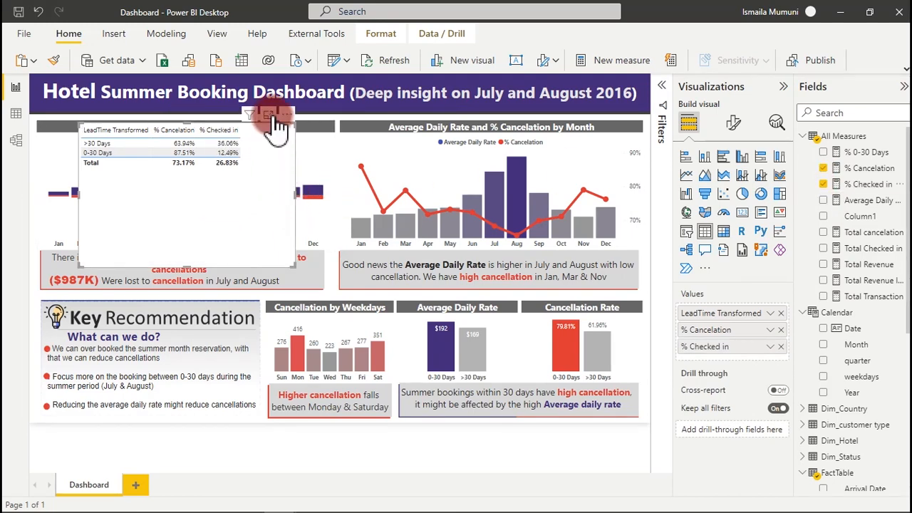
- Enlarge the new table in focus mode and examine the cancellation percentage for the 0-30 Days lead time
left_click(272, 114)
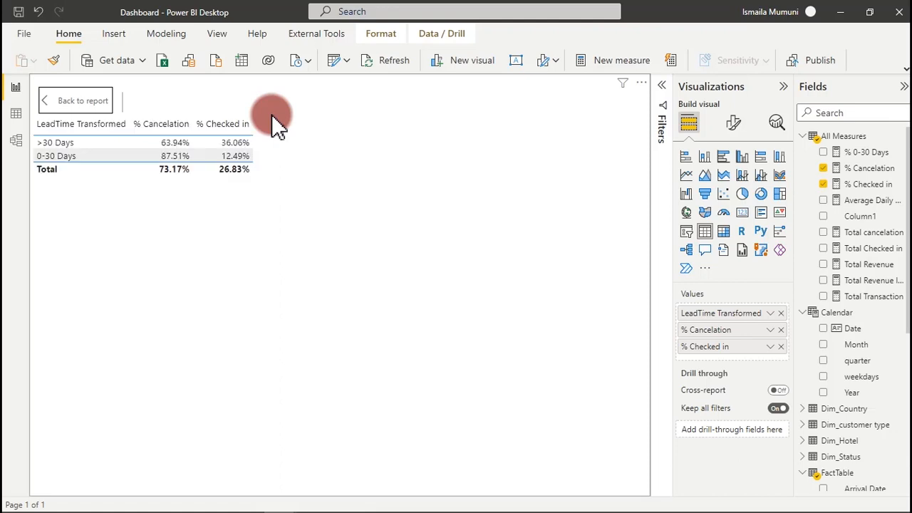
left_click(45, 156)
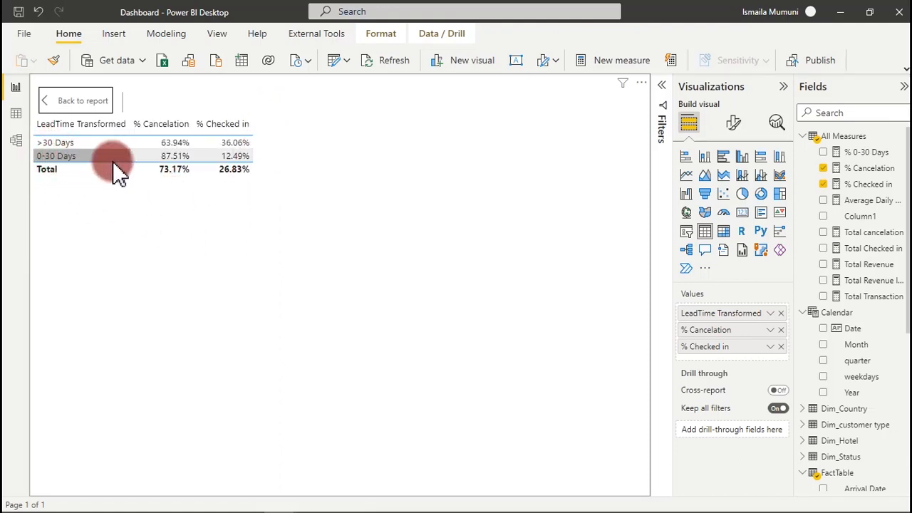
left_click(142, 156)
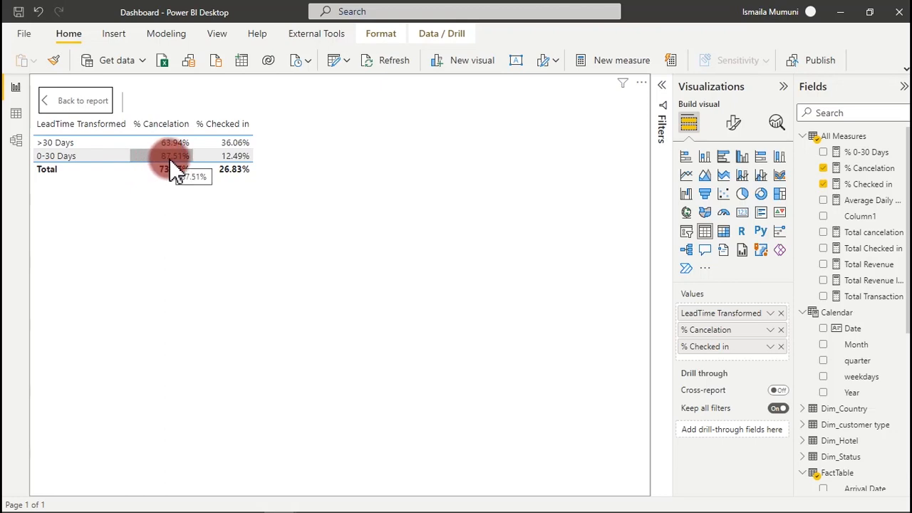
- Check the 0-30 Days checked-in percentage, return to the report page and remove the lead time table
left_click(211, 157)
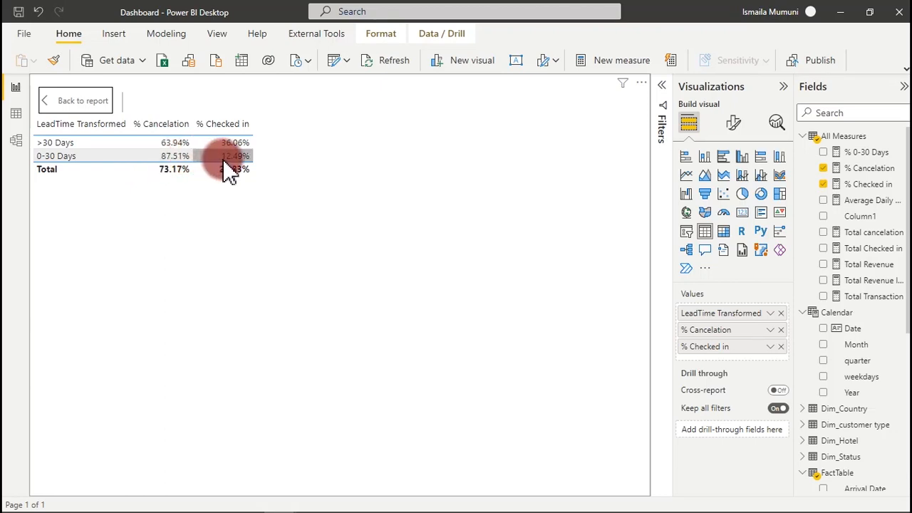
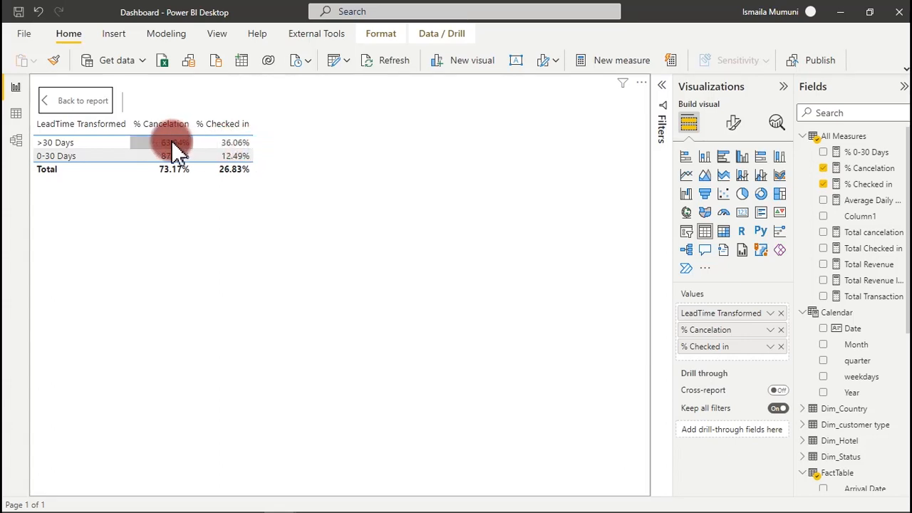
left_click(71, 100)
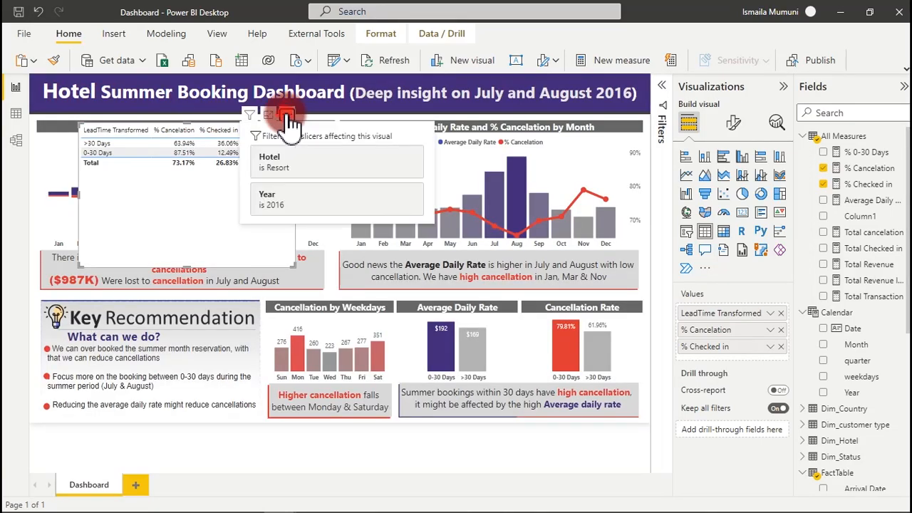
left_click(286, 116)
left_click(327, 162)
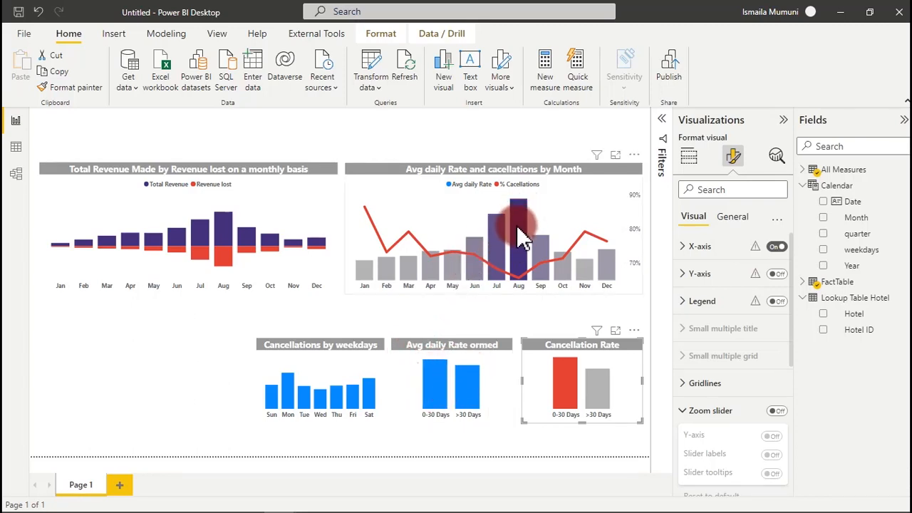
- Apply a gradient to the average daily rate by lead time columns, using gray for the lowest value and #432C7A for the highest
left_click(496, 369)
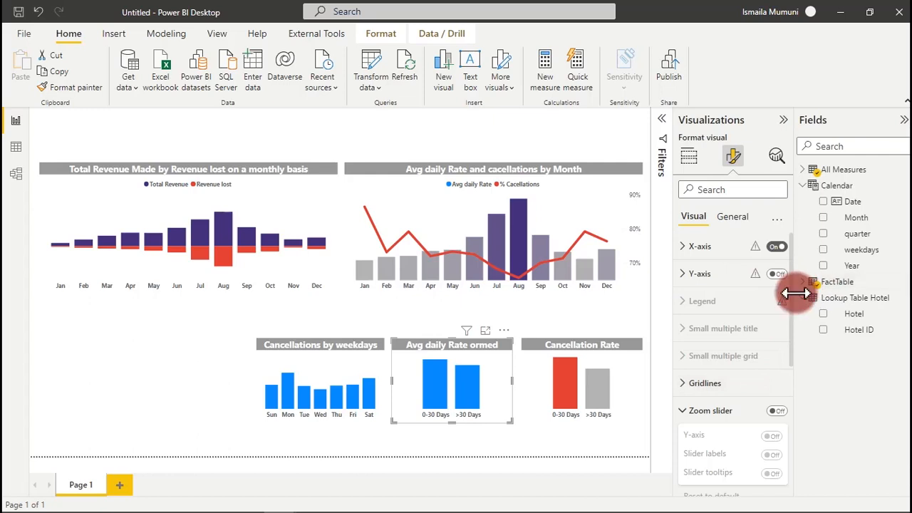
scroll(737, 349, "down", 5)
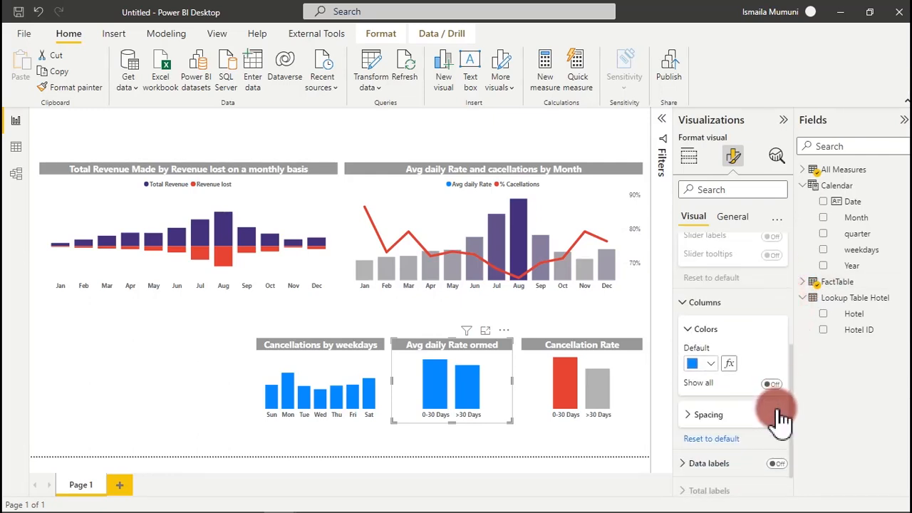
left_click(728, 365)
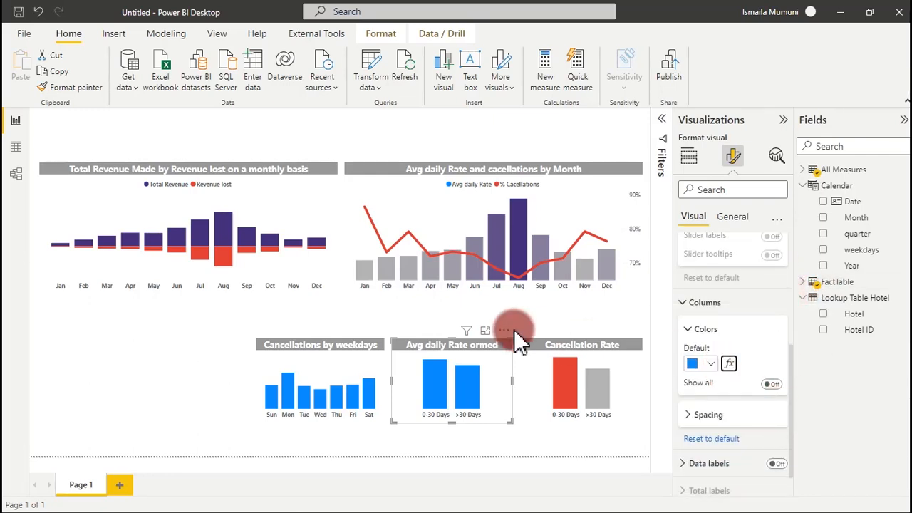
left_click(738, 230)
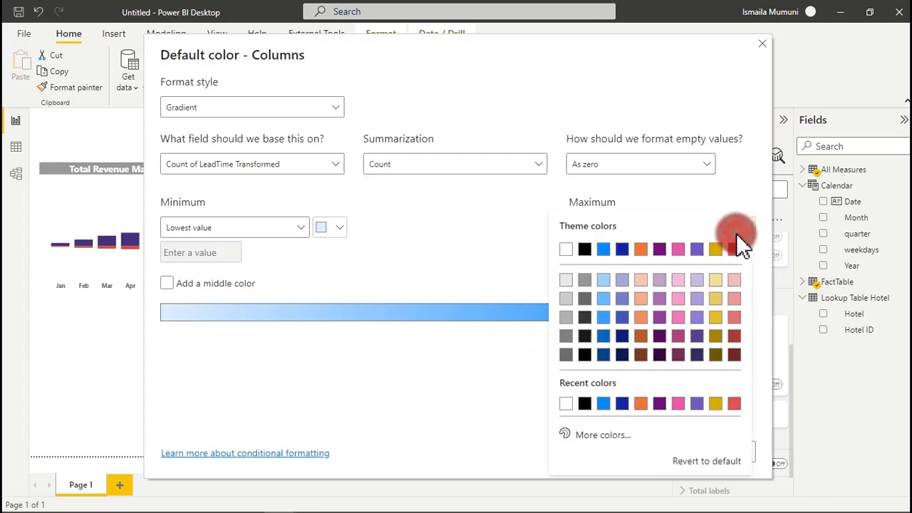
left_click(630, 436)
type("#432C7A")
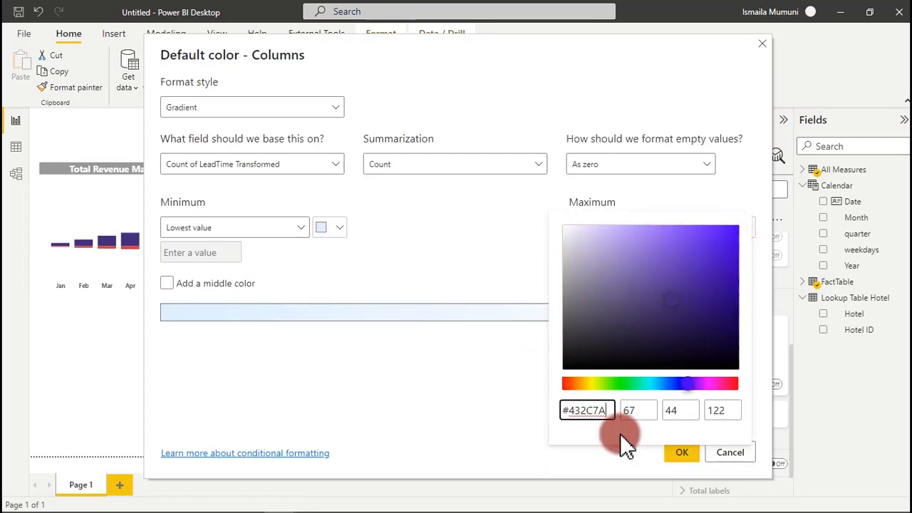
left_click(346, 227)
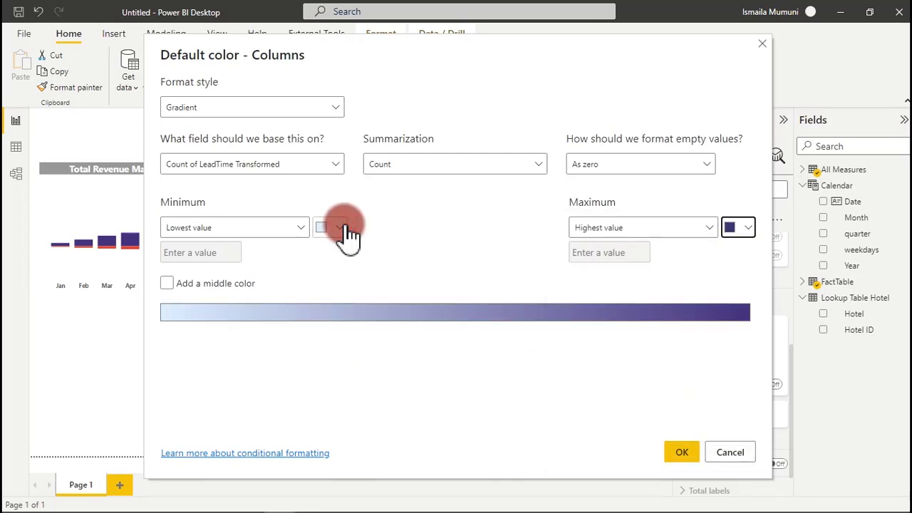
left_click(348, 230)
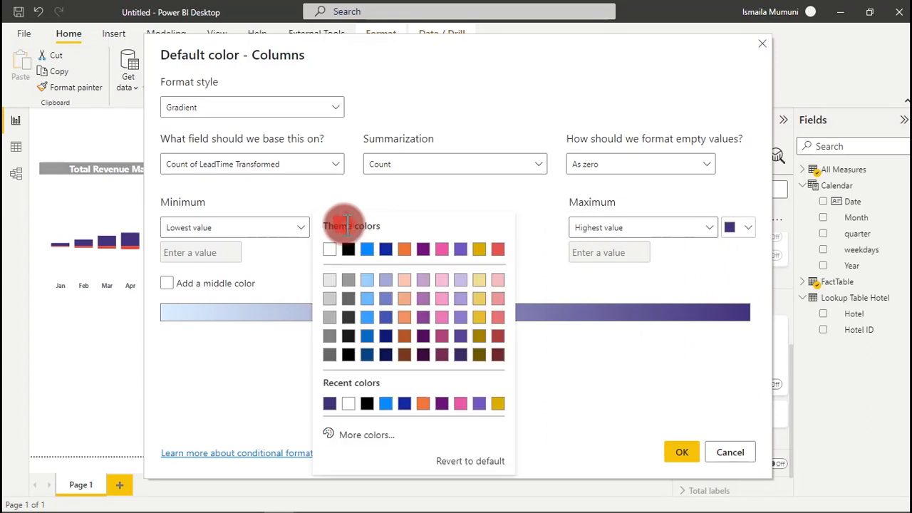
left_click(329, 317)
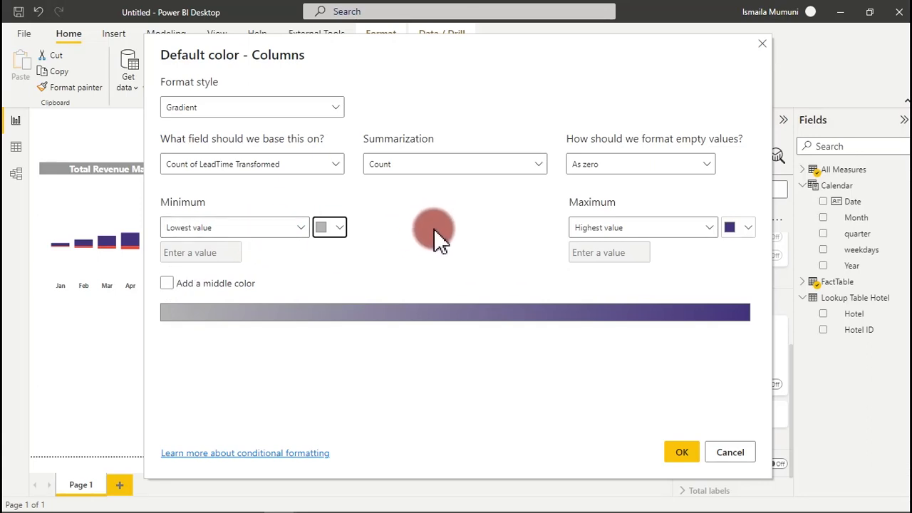
left_click(682, 451)
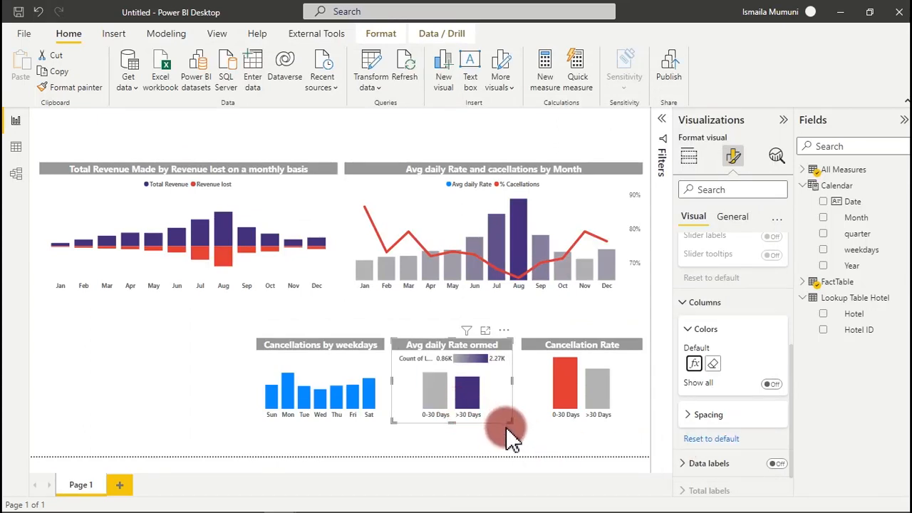
- Base the average daily rate by lead time chart's column gradient on the Avg daily Rate measure
left_click(702, 367)
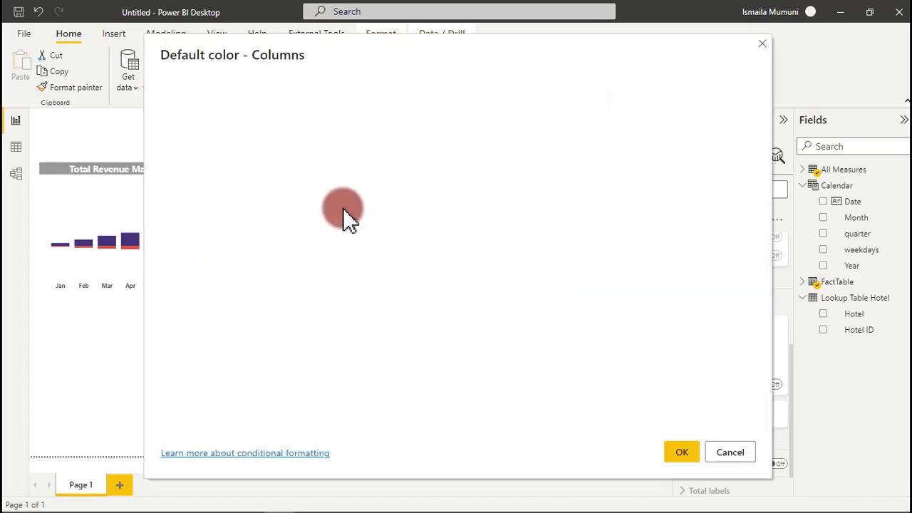
left_click(307, 165)
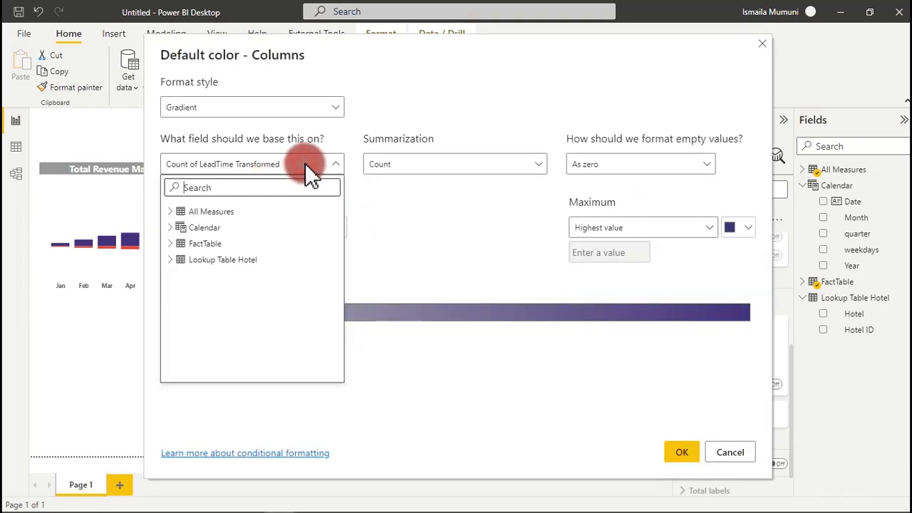
left_click(172, 212)
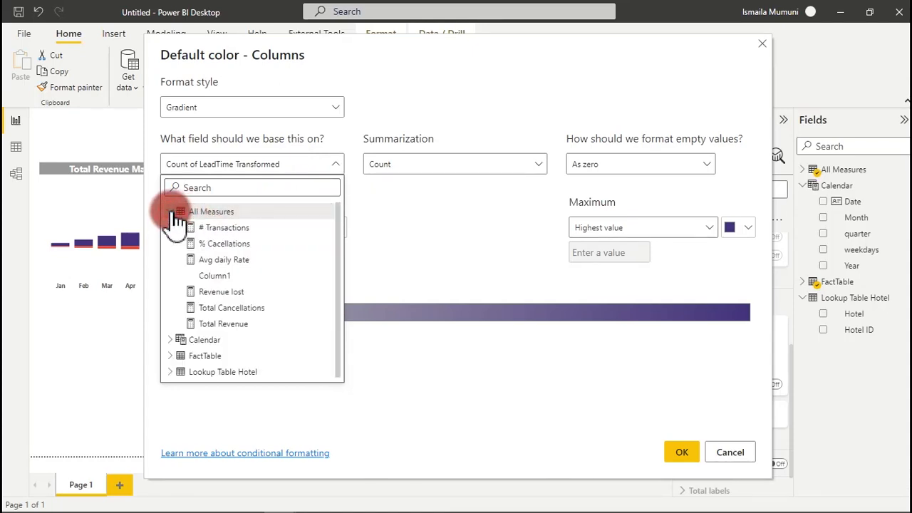
left_click(227, 260)
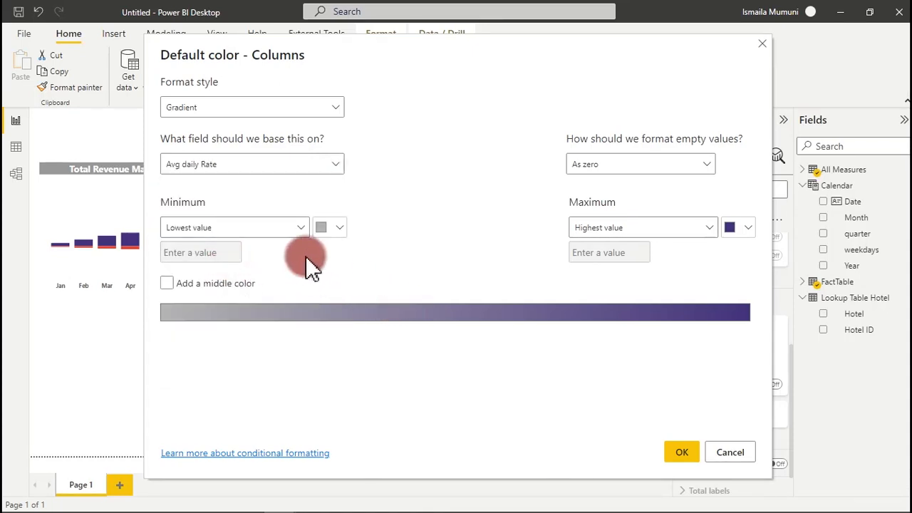
left_click(682, 453)
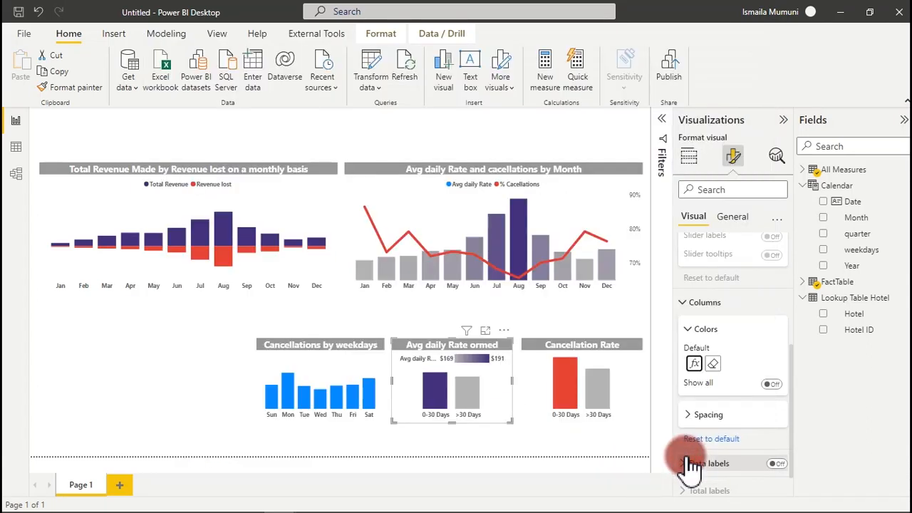
- Base the Cancellation Rate chart's column gradient on the % Cacellations measure
left_click(620, 398)
left_click(695, 365)
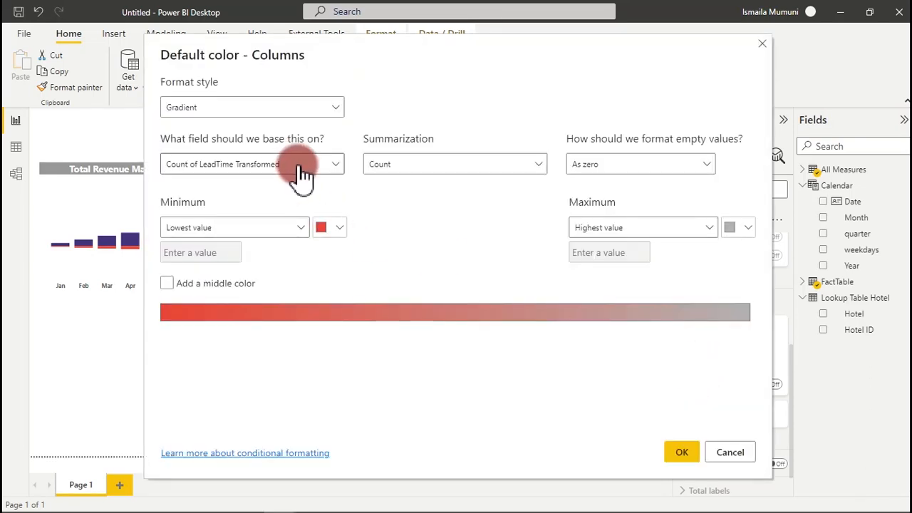
left_click(300, 165)
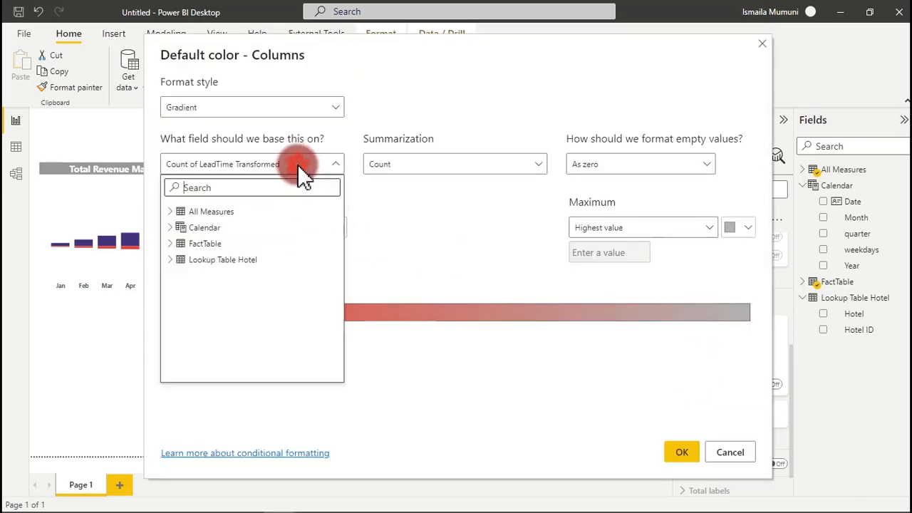
left_click(187, 213)
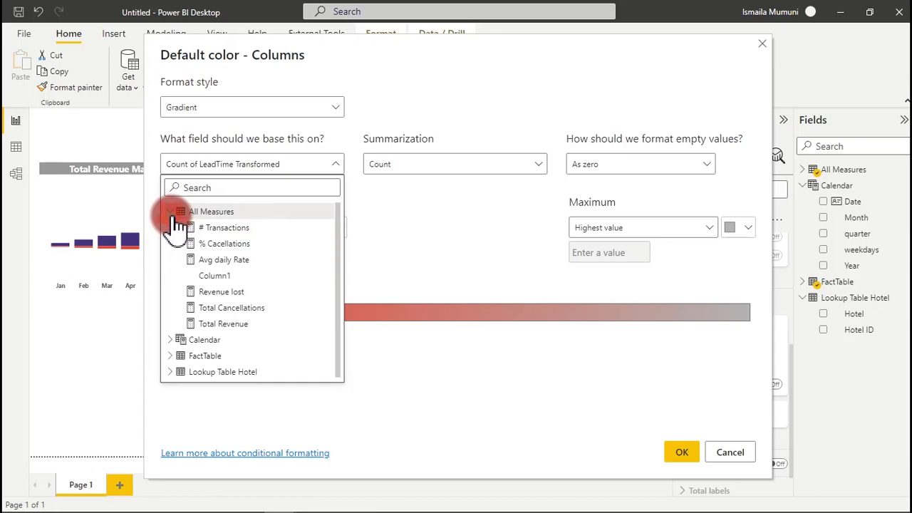
left_click(222, 245)
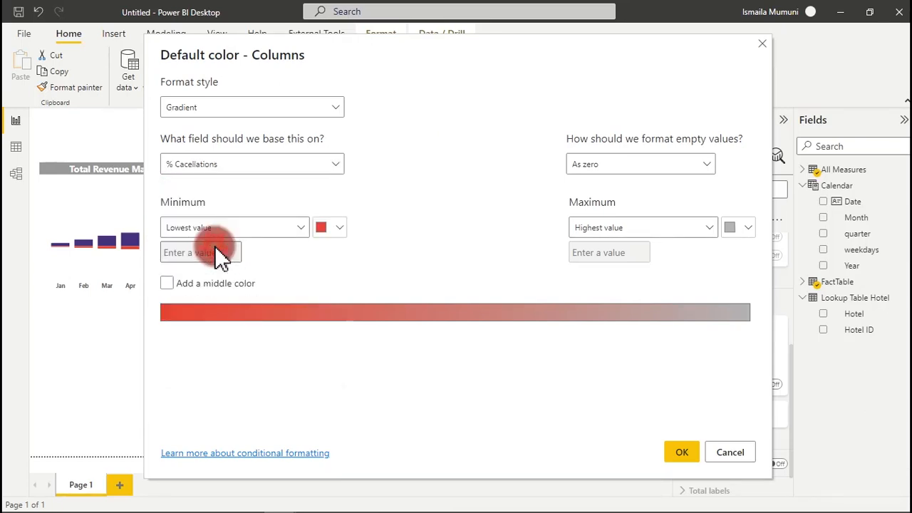
- Set the Cancellation Rate gradient to gray for the lowest value and the brand red for the highest value, and apply it
left_click(339, 235)
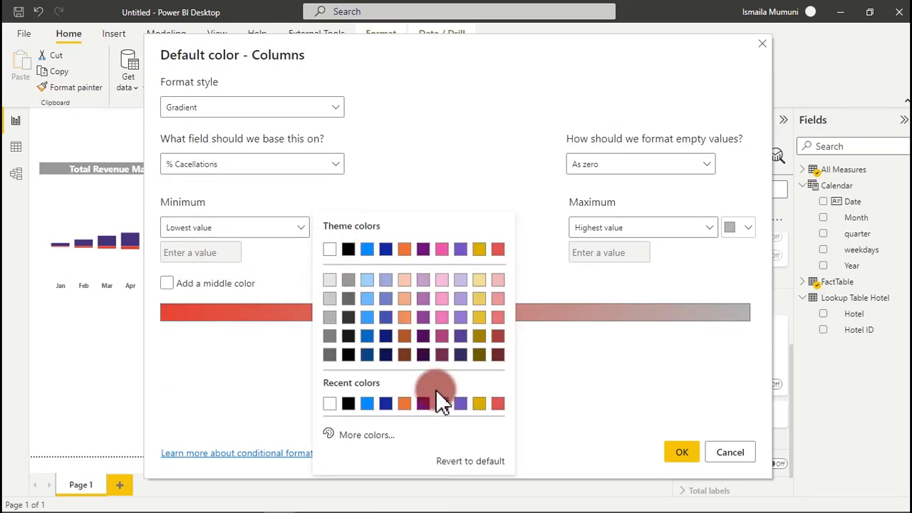
left_click(348, 434)
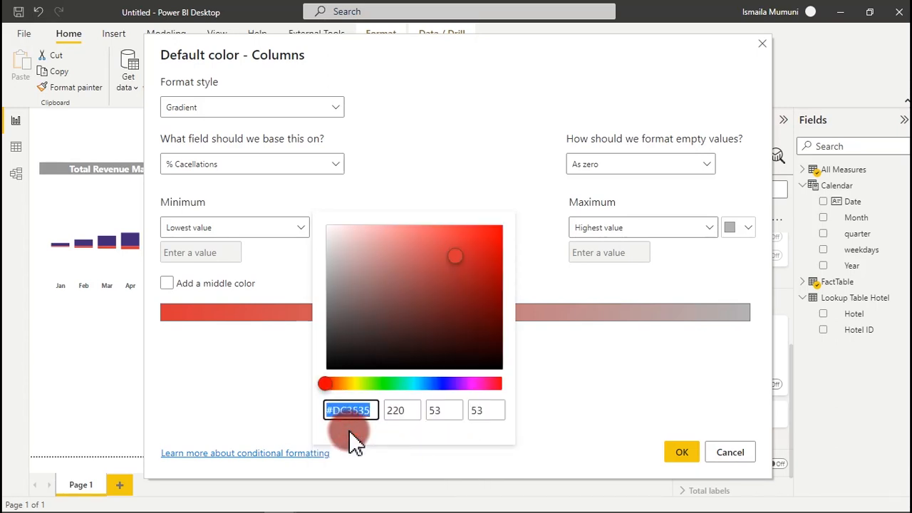
left_click(263, 291)
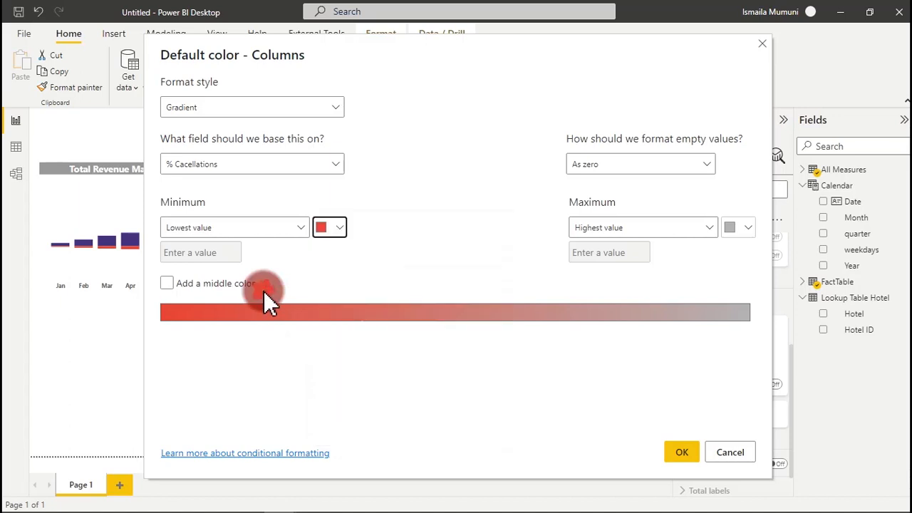
left_click(330, 236)
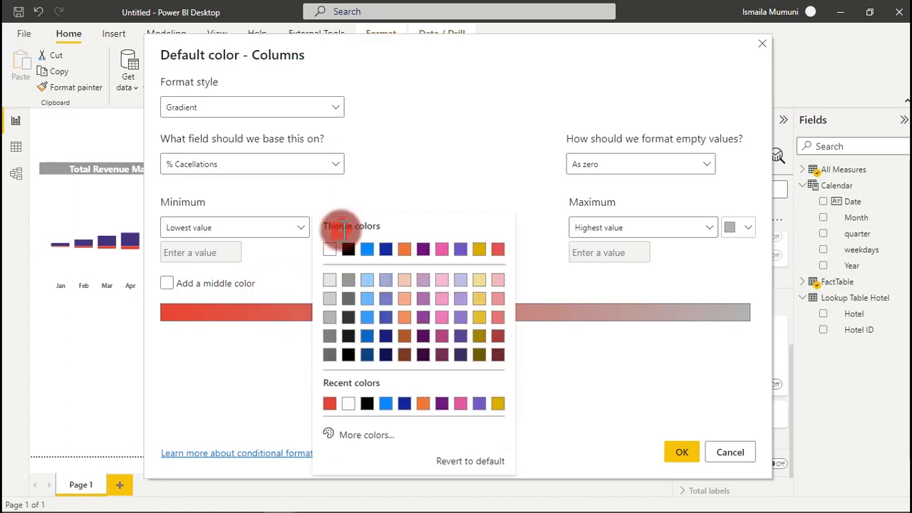
left_click(330, 318)
left_click(748, 230)
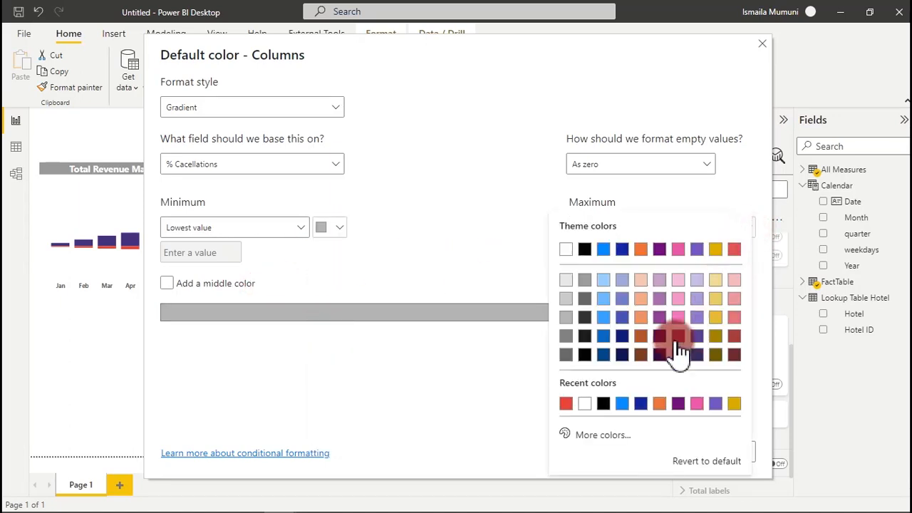
left_click(568, 404)
left_click(681, 455)
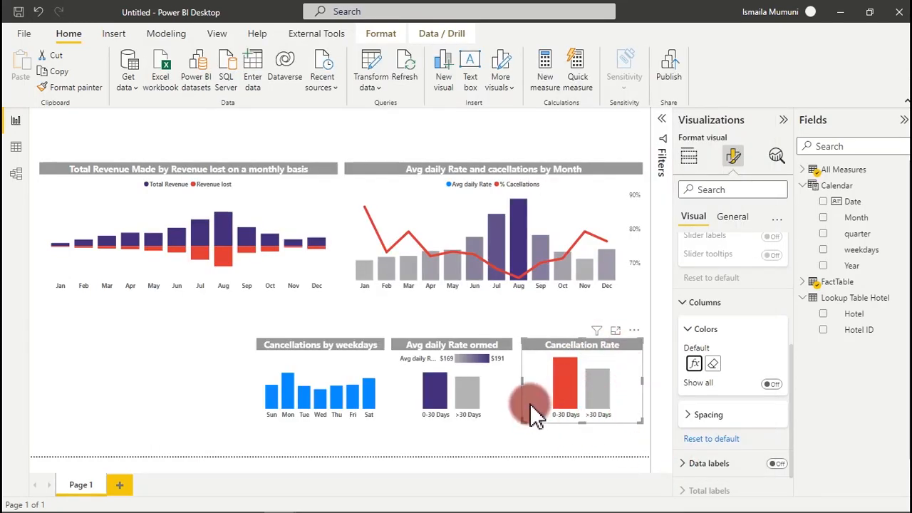
- Hide the legend of the average daily rate by lead time chart
left_click(506, 381)
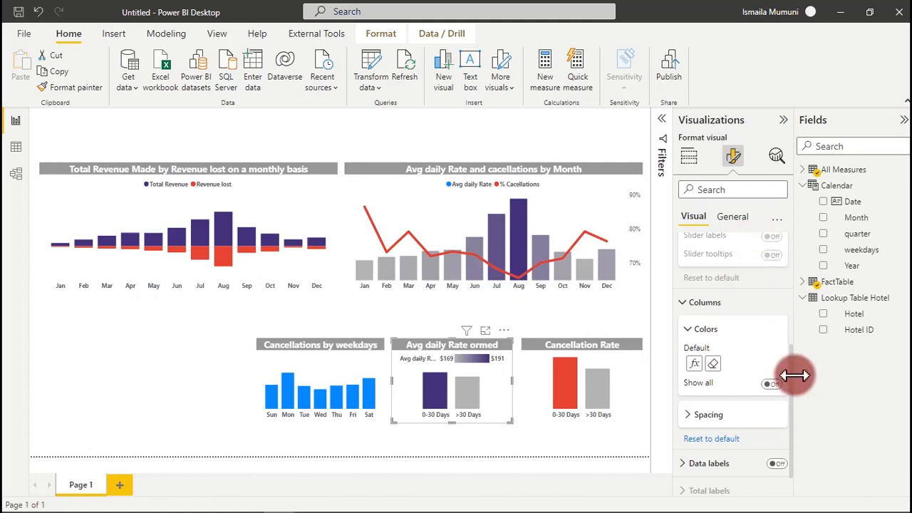
left_click_drag(792, 377, 789, 262)
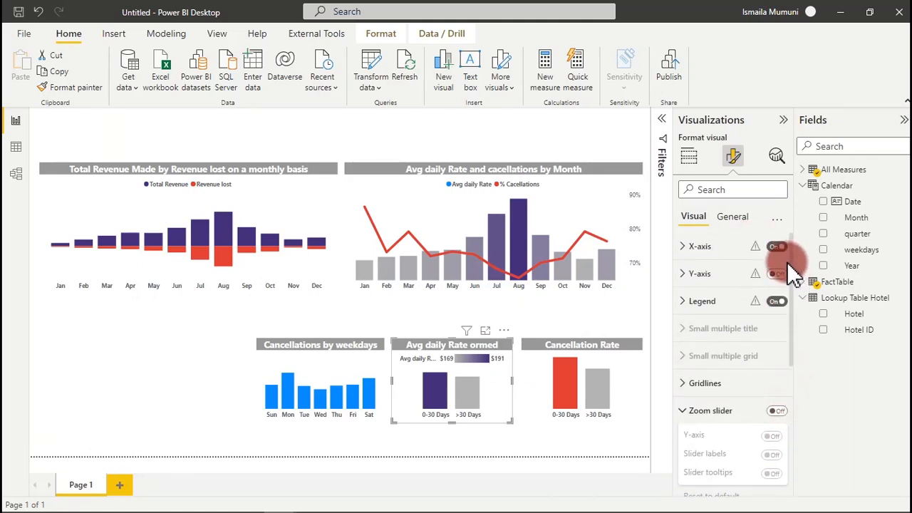
left_click(776, 303)
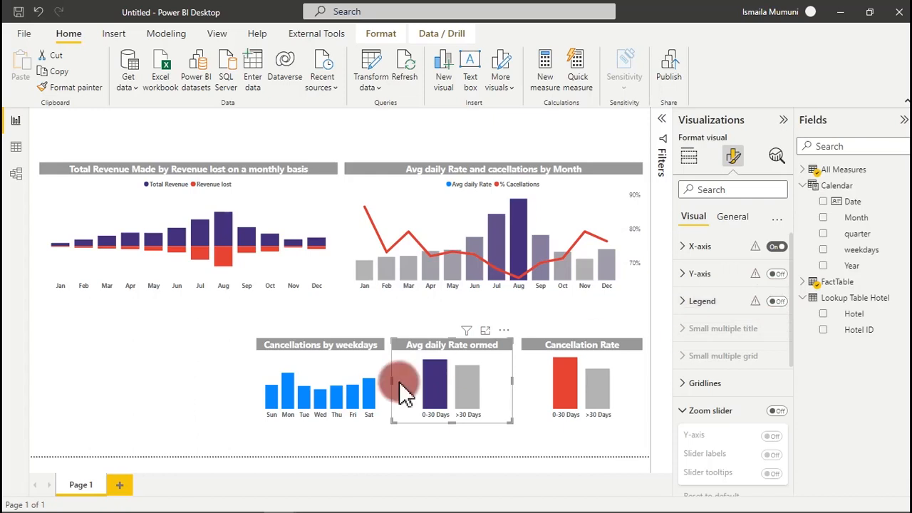
- Start a gradient for the Cancellations by weekdays chart's columns, with gray for the lowest value
left_click(371, 376)
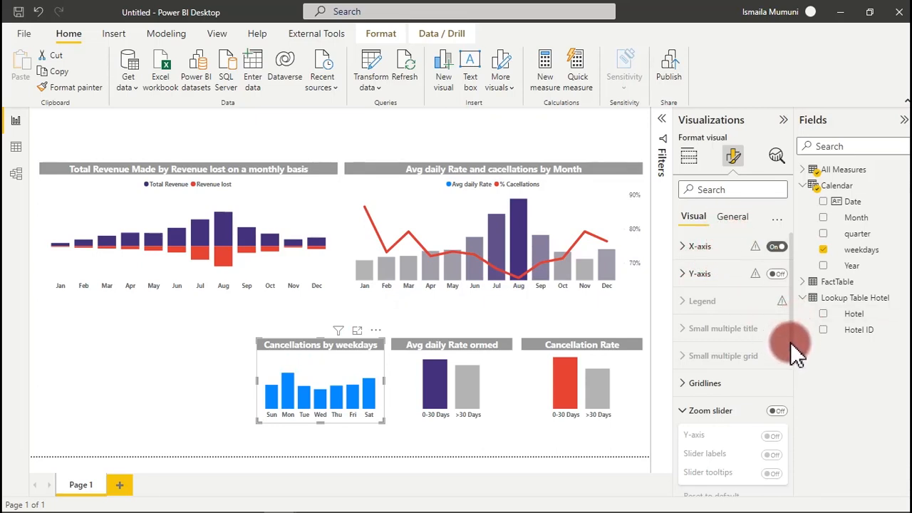
left_click_drag(794, 343, 789, 429)
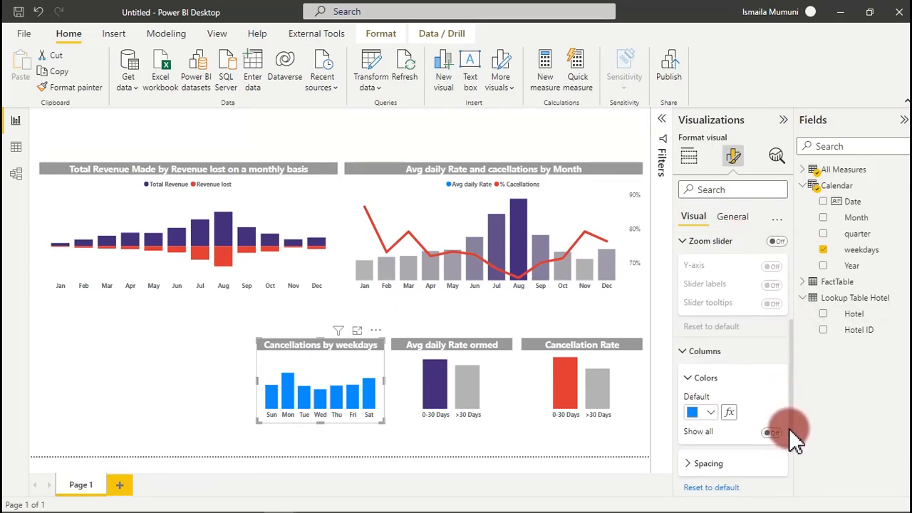
left_click(728, 414)
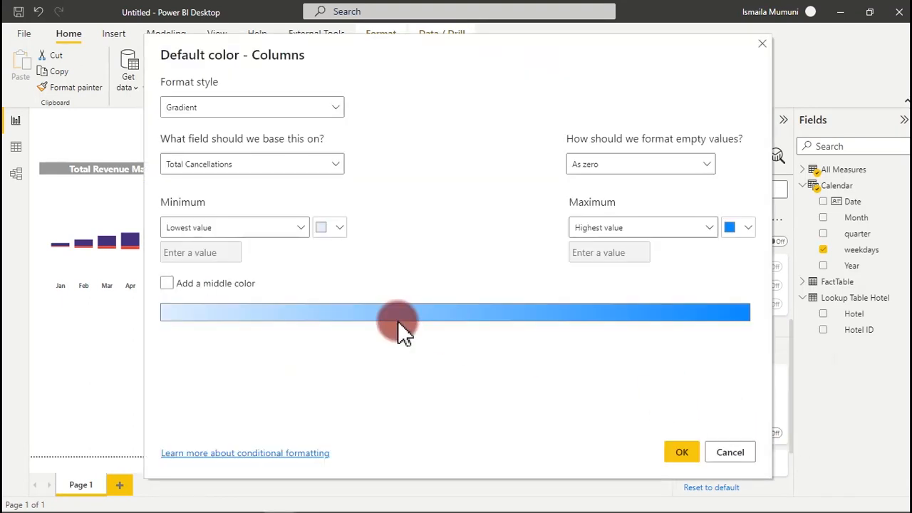
left_click(341, 230)
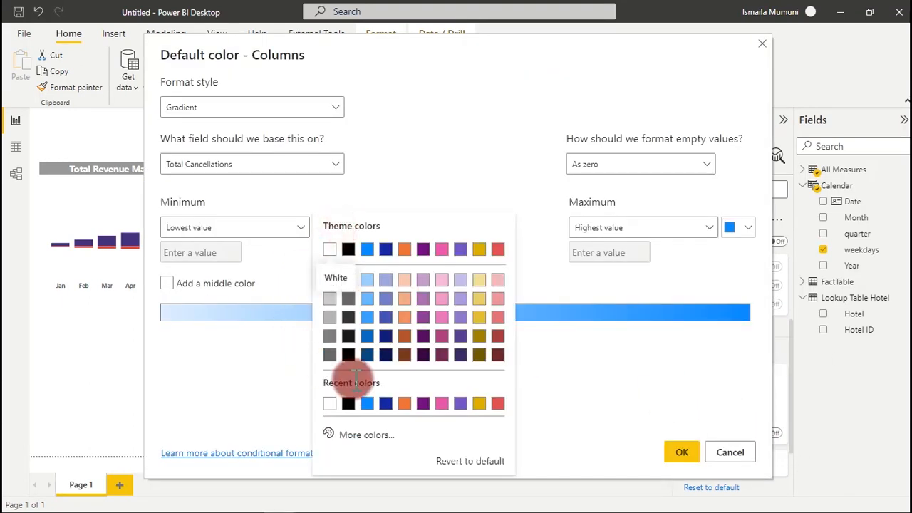
left_click(330, 299)
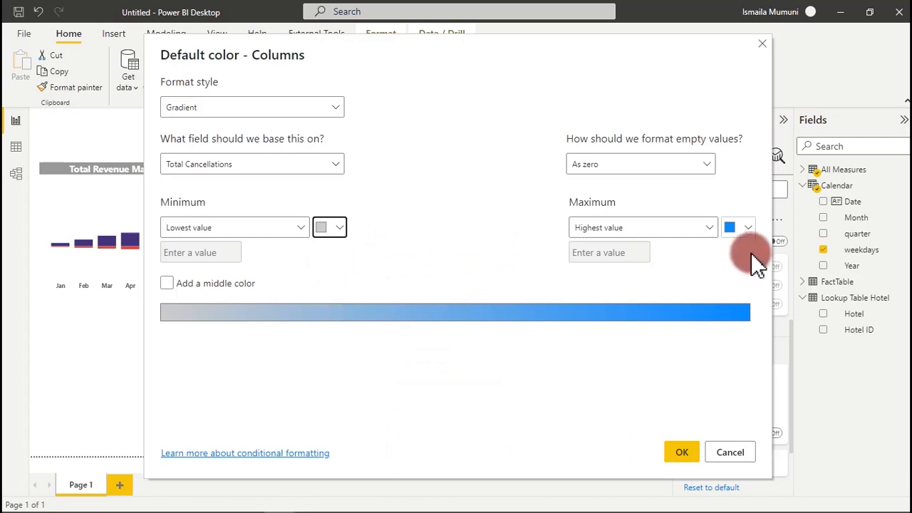
- Set the weekday cancellations gradient's highest-value color to the negative color #DC3535 copied from the Notepad notes
left_click(741, 230)
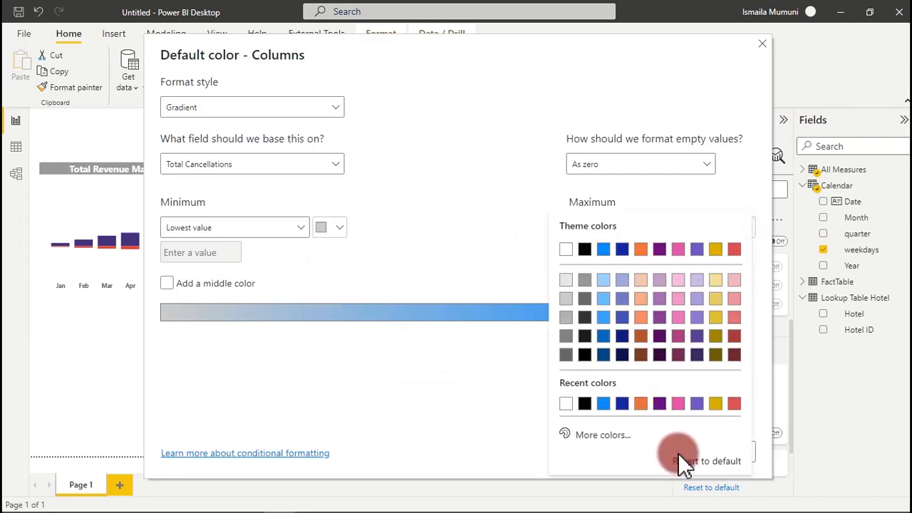
mouse_move(489, 501)
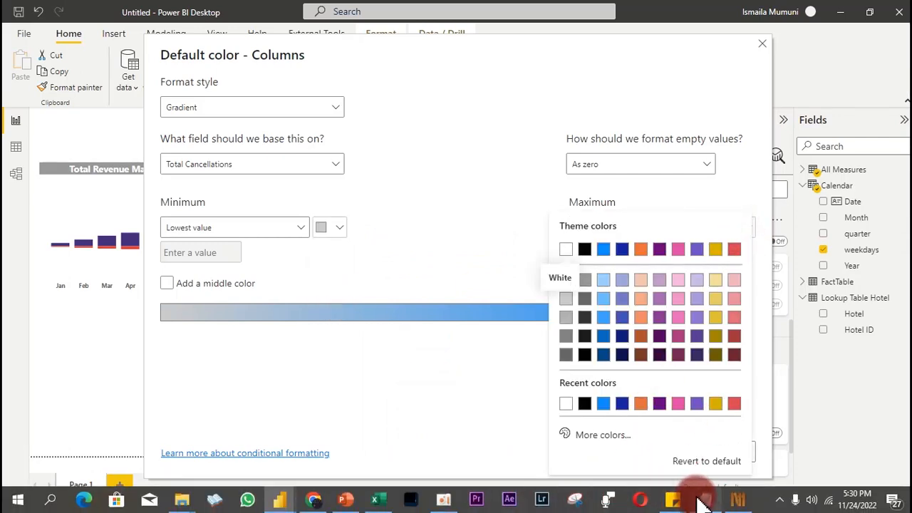
left_click(703, 501)
left_click_drag(445, 264, 388, 263)
key("ctrl+c")
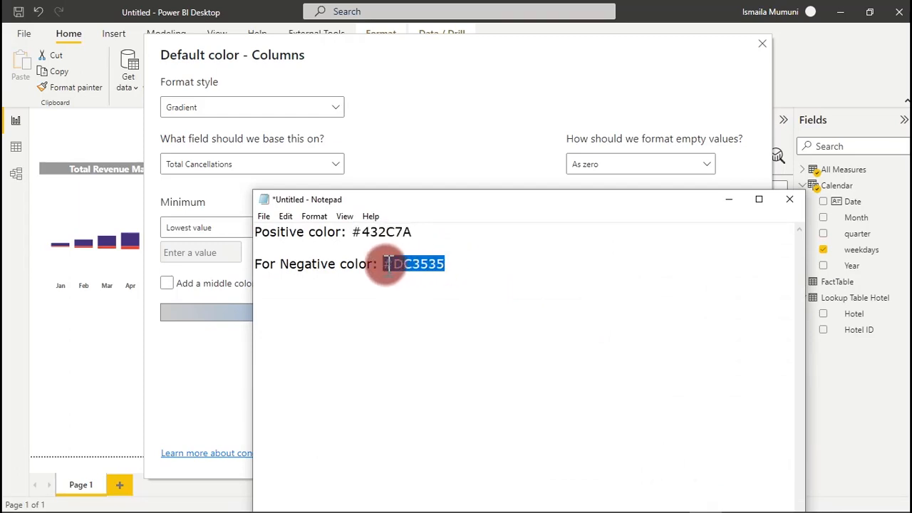
left_click(729, 199)
left_click(613, 433)
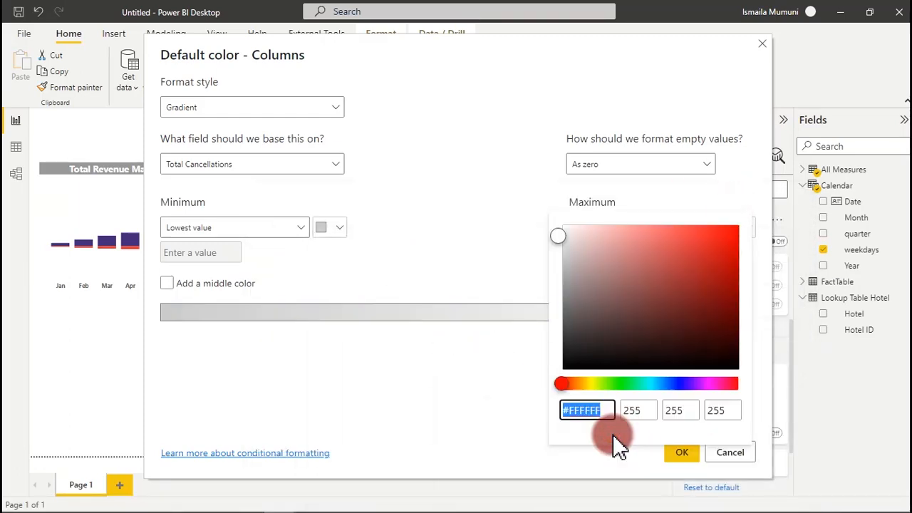
key("ctrl+v")
left_click(449, 388)
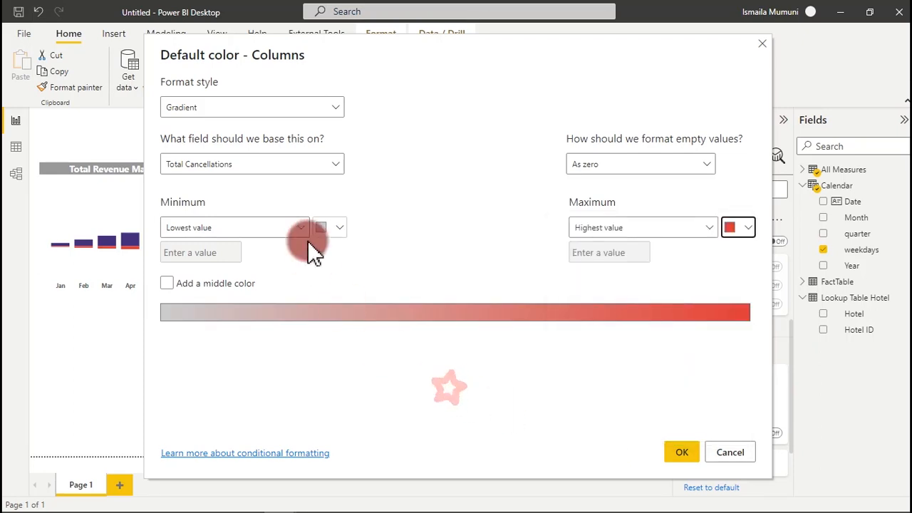
- Base the weekday cancellations gradient on the Total Cancellations measure and apply it
left_click(320, 168)
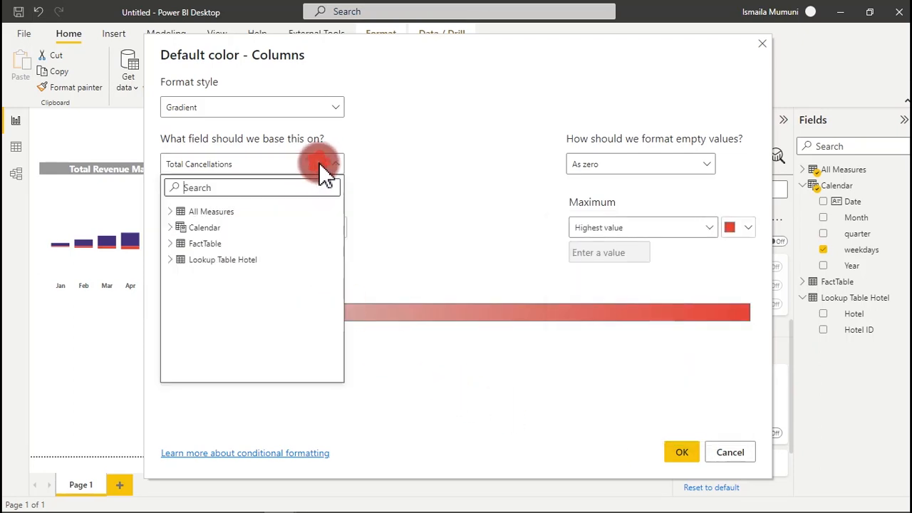
left_click(173, 214)
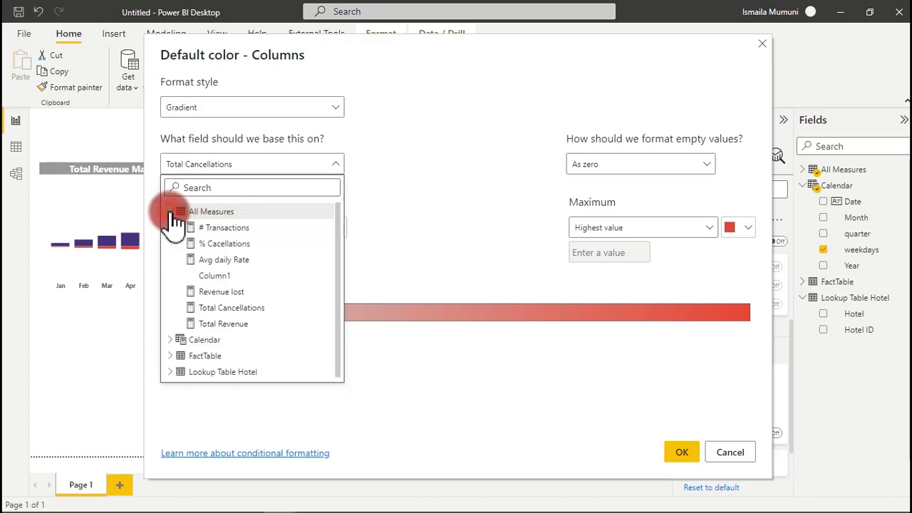
left_click(226, 309)
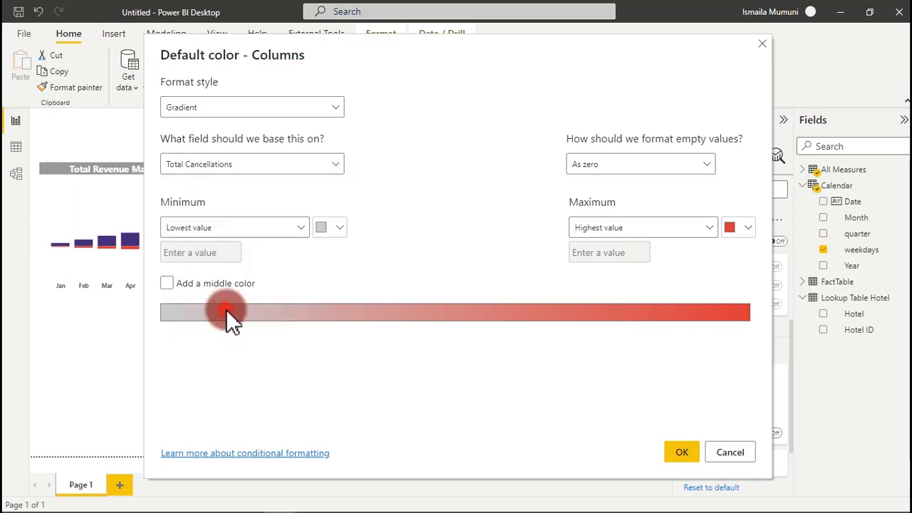
left_click(686, 452)
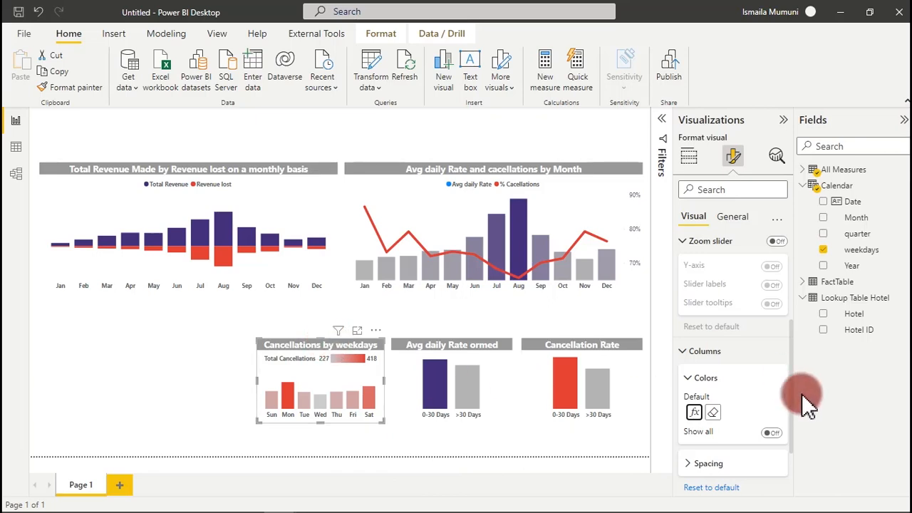
- Hide the legend and show data labels on the Cancellations by weekdays chart
left_click_drag(792, 393, 802, 268)
left_click(778, 301)
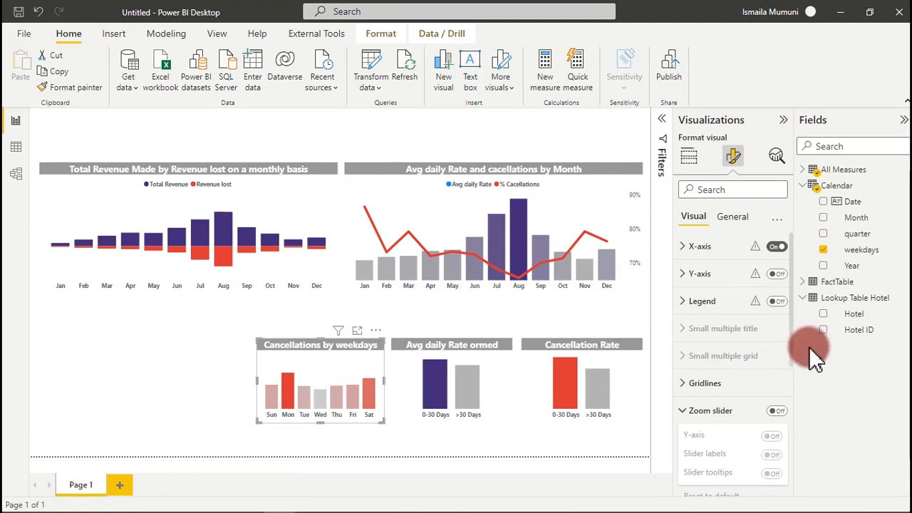
left_click_drag(789, 329, 784, 477)
left_click(775, 429)
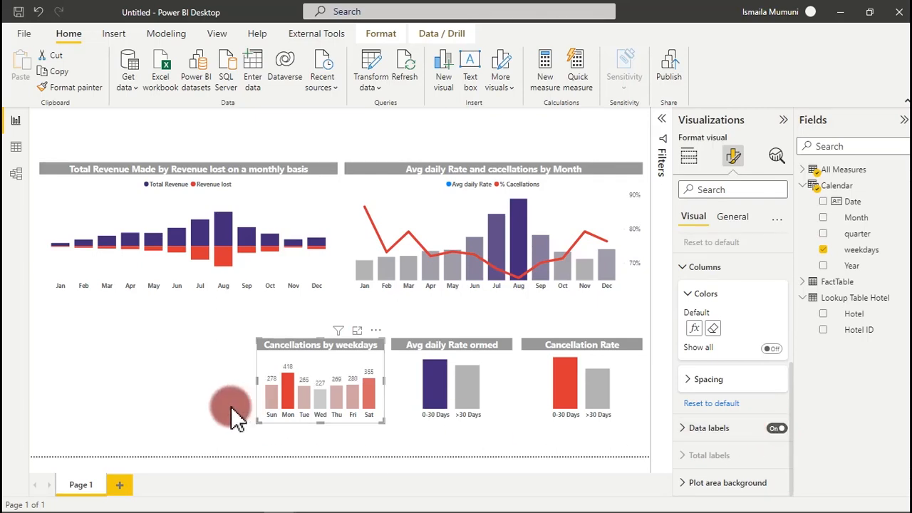
- Show data labels on the average daily rate by lead time chart and the Cancellation Rate chart
left_click(502, 371)
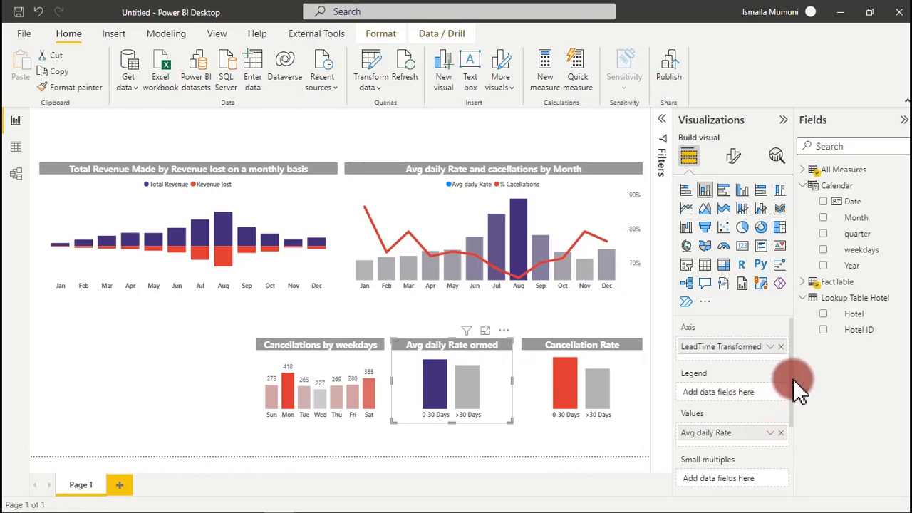
left_click_drag(792, 383, 793, 466)
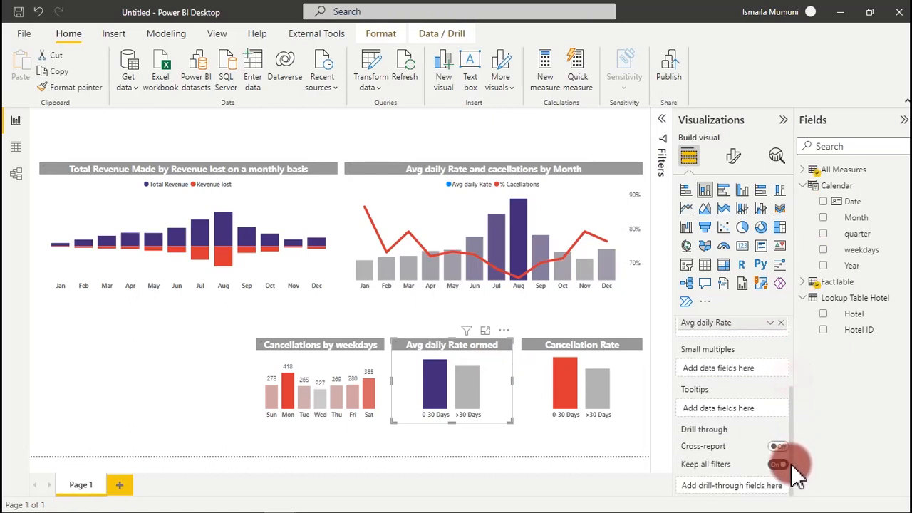
left_click(734, 158)
scroll(791, 378, "down", 1)
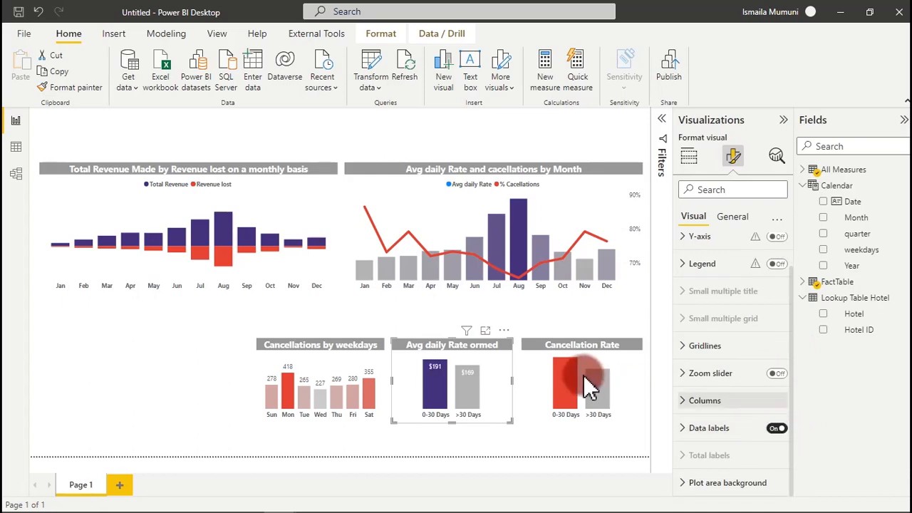
left_click(626, 381)
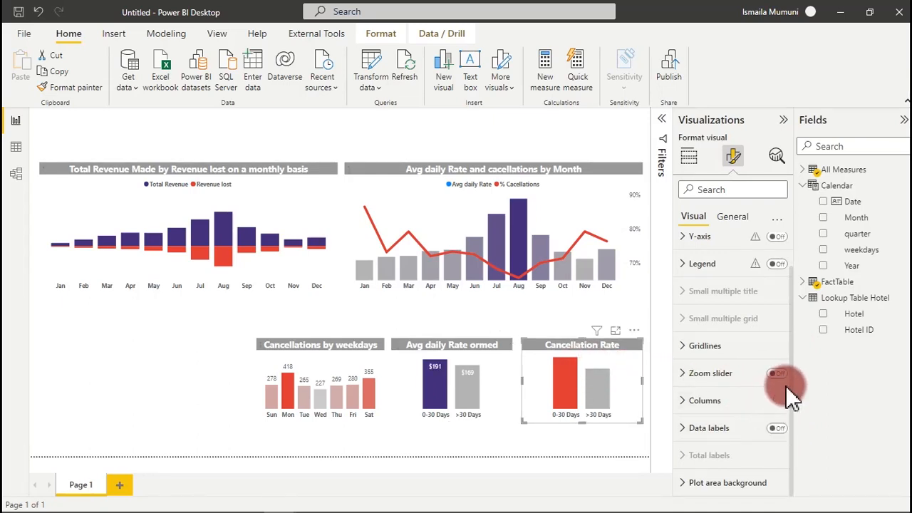
left_click(777, 428)
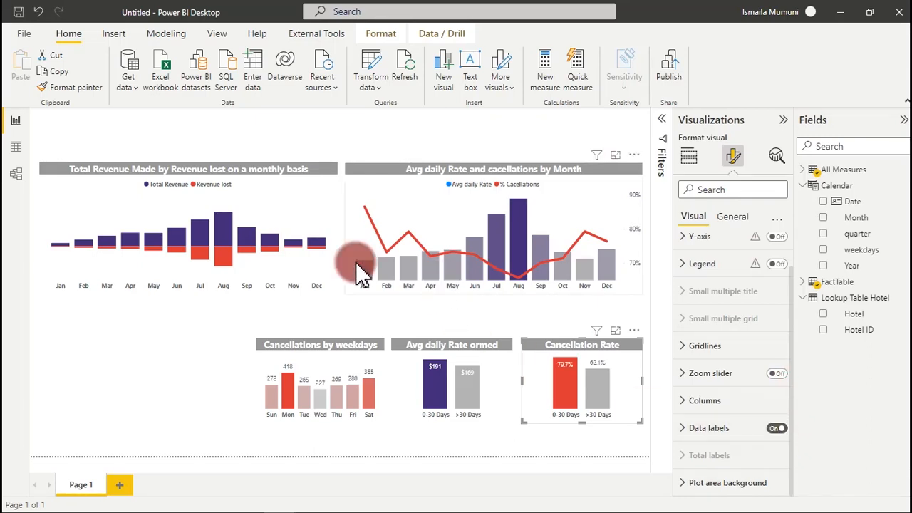
- Try total labels on the monthly revenue and revenue lost chart, inspecting them in focus mode
left_click(276, 205)
left_click(775, 428)
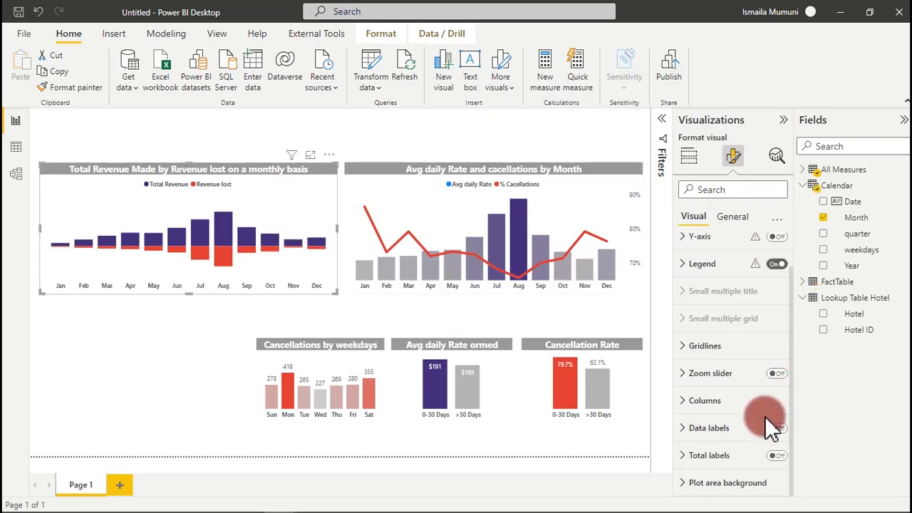
left_click(778, 455)
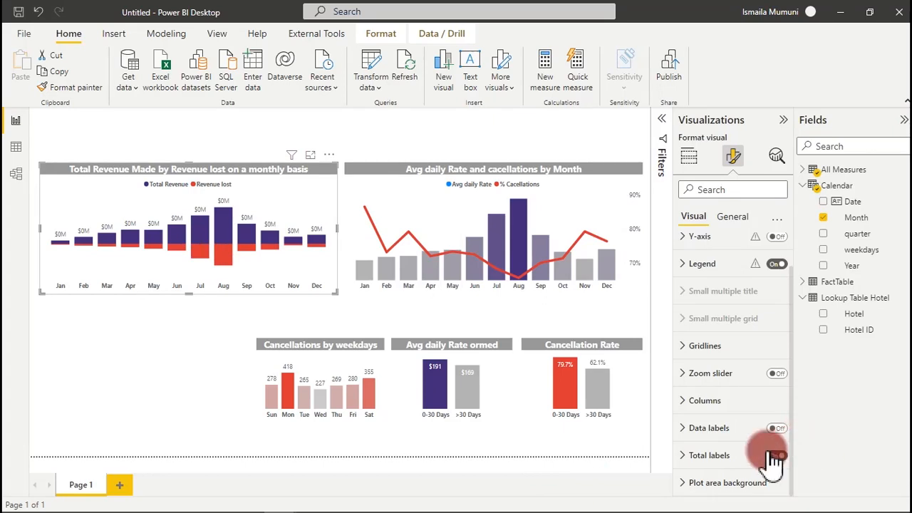
left_click(311, 155)
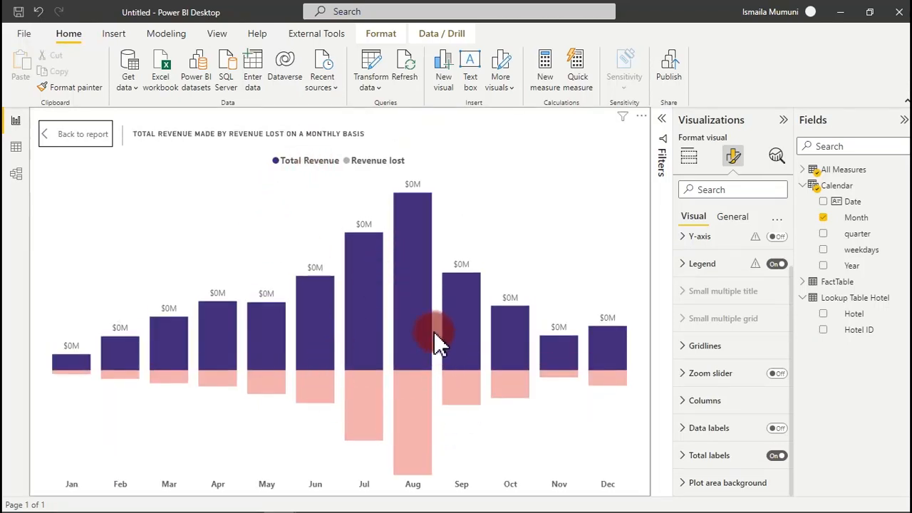
left_click(418, 270)
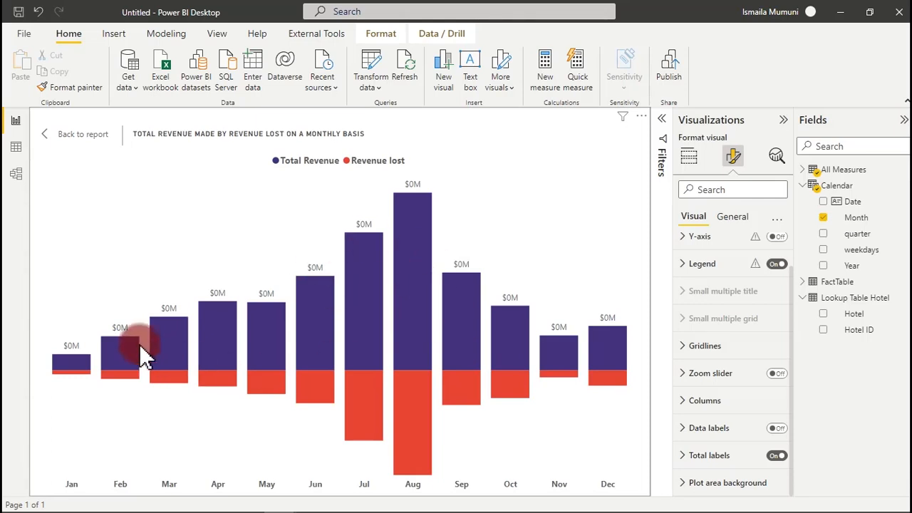
mouse_move(410, 274)
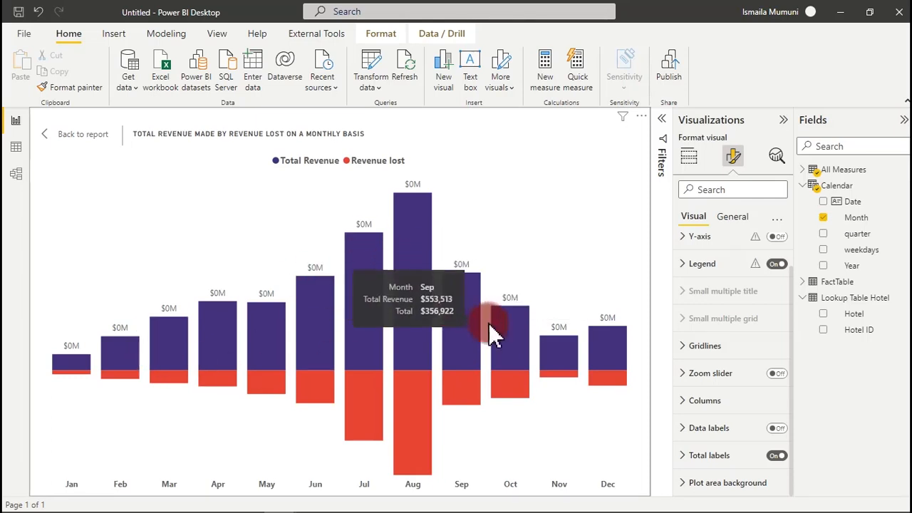
left_click(72, 142)
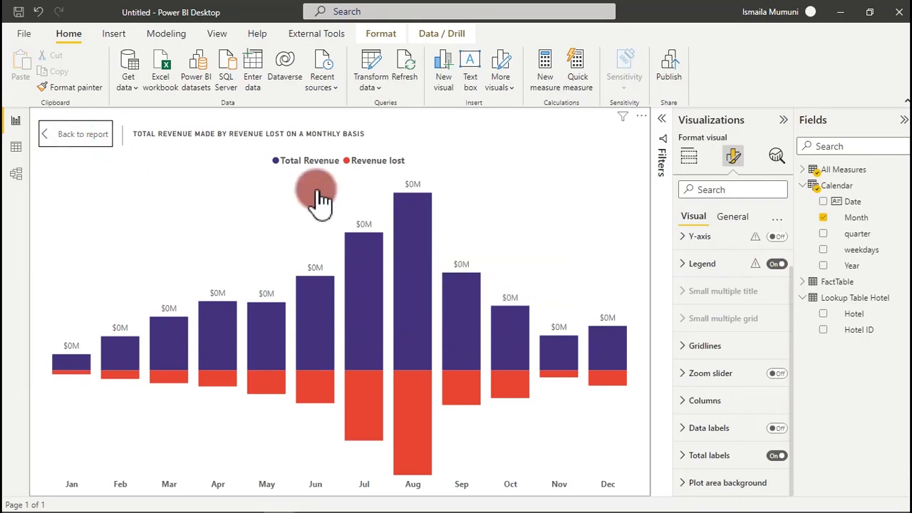
left_click(779, 456)
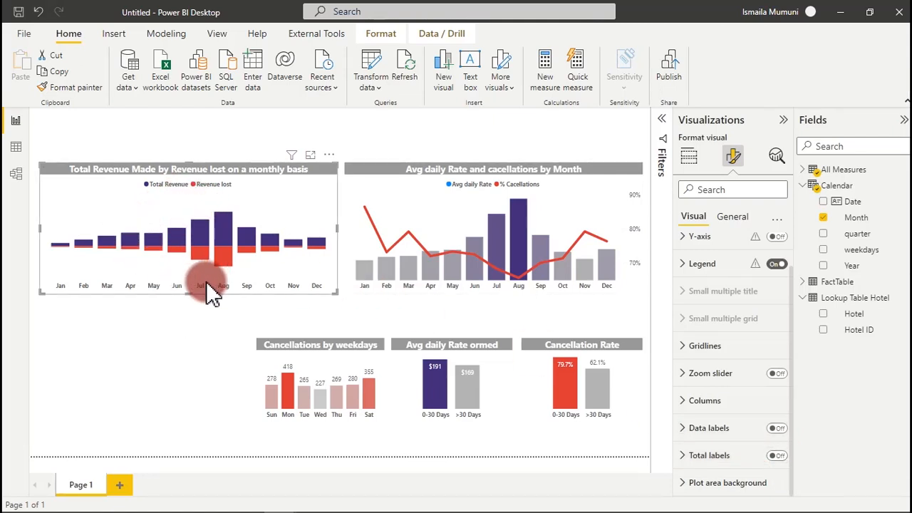
left_click(202, 339)
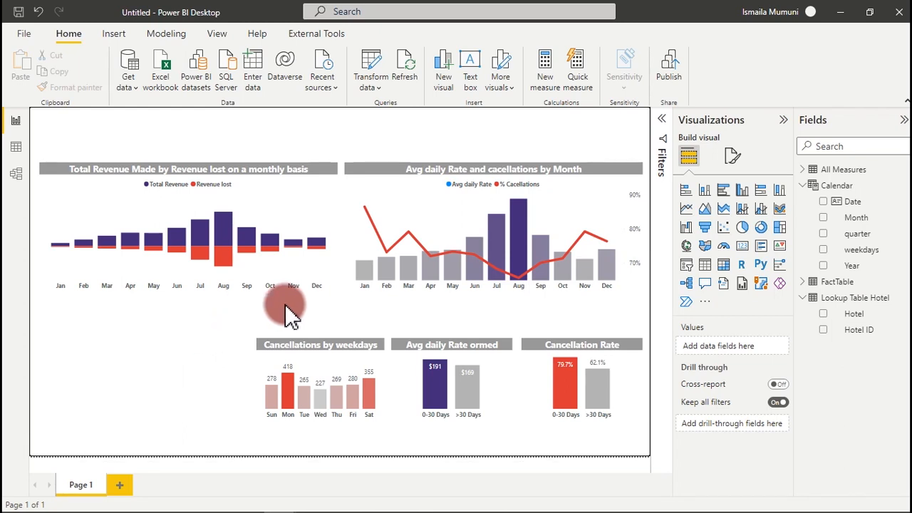
- Nudge the monthly revenue and revenue lost chart slightly to the left
left_click(303, 196)
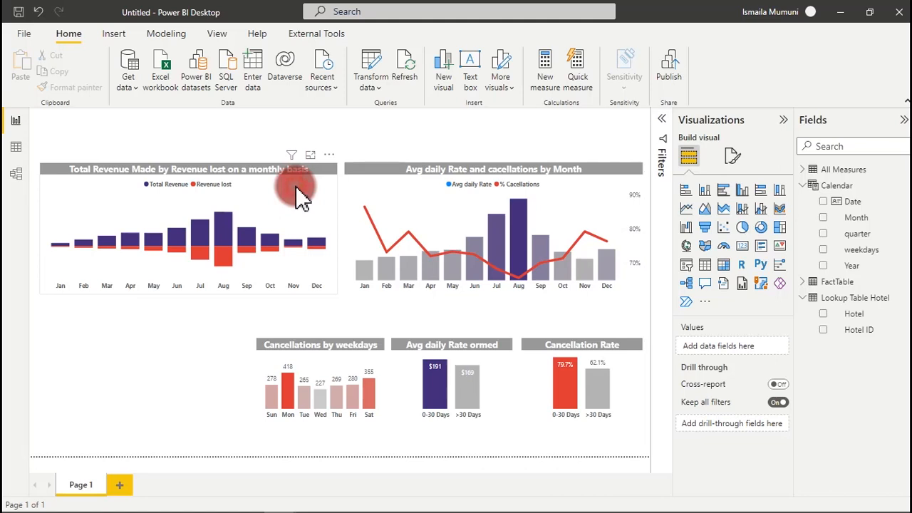
key("Left")
key("Left")
key("Left")
key("Left")
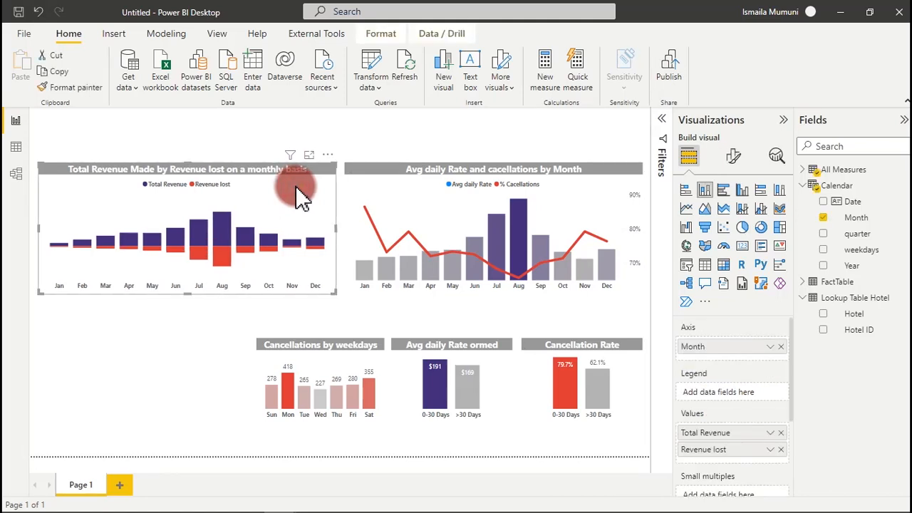
key("Left")
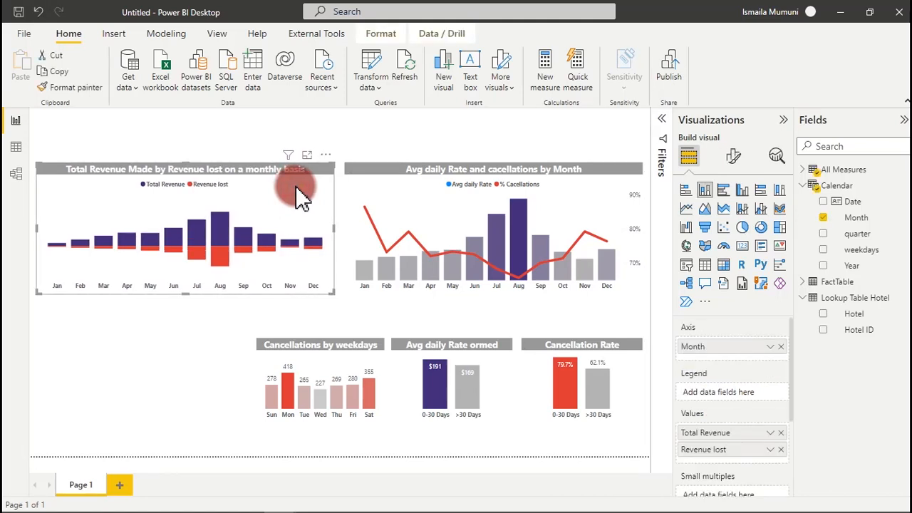
- Nudge the average daily rate and cancellations by month chart slightly to the left
left_click(388, 189)
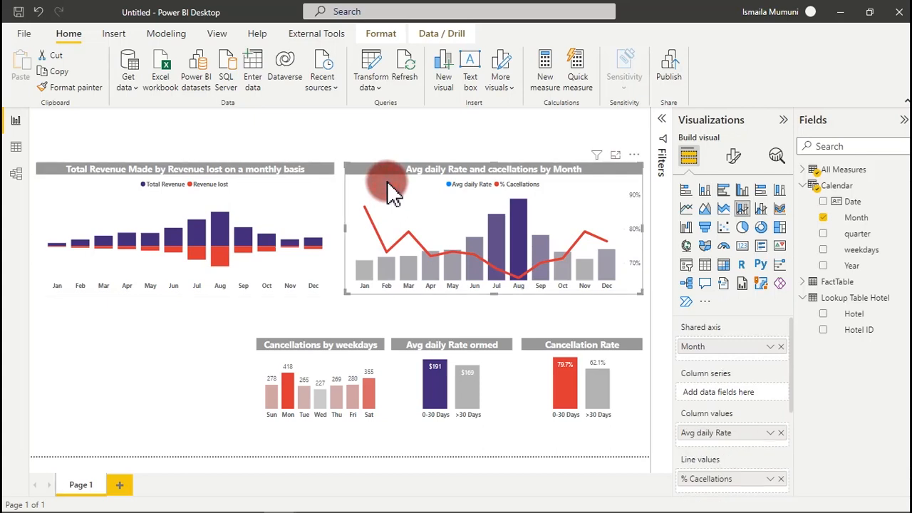
key("Left")
key("Left")
key("Left")
key("Left")
key("Left")
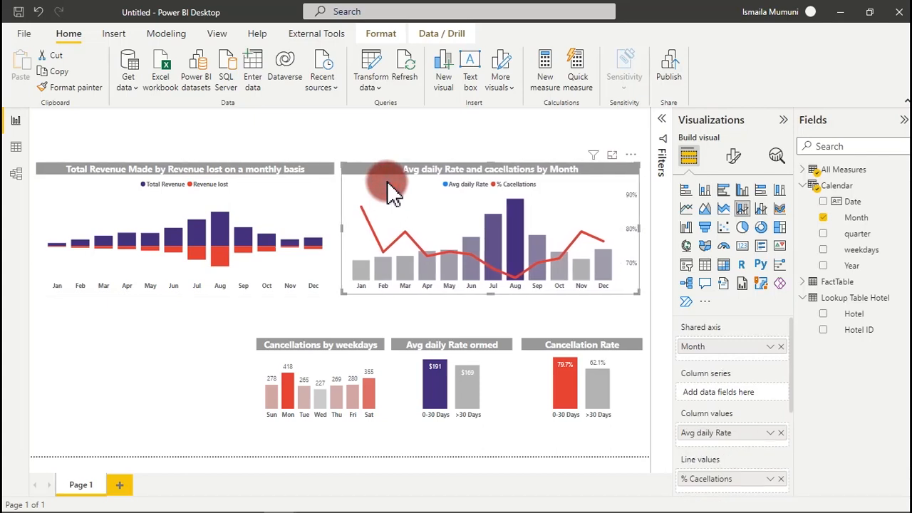
left_click(202, 330)
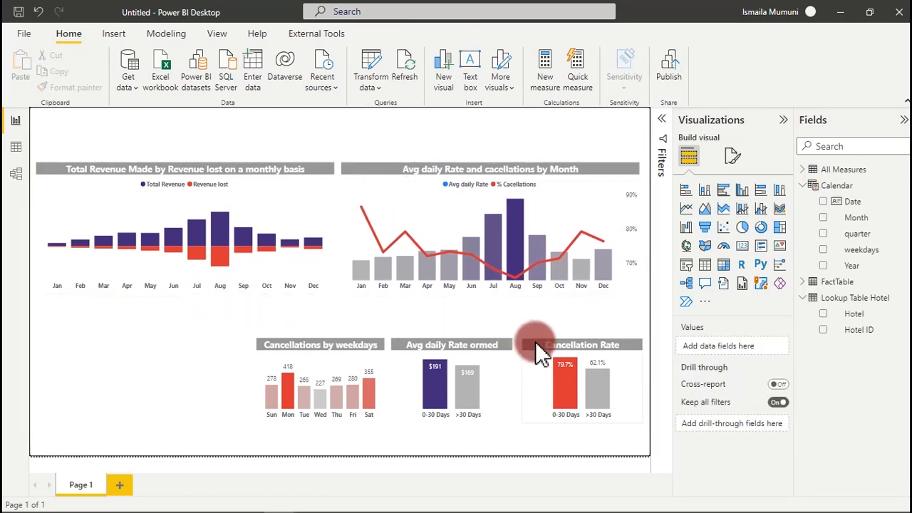
- Nudge the Cancellation Rate chart slightly to the left
left_click(539, 359)
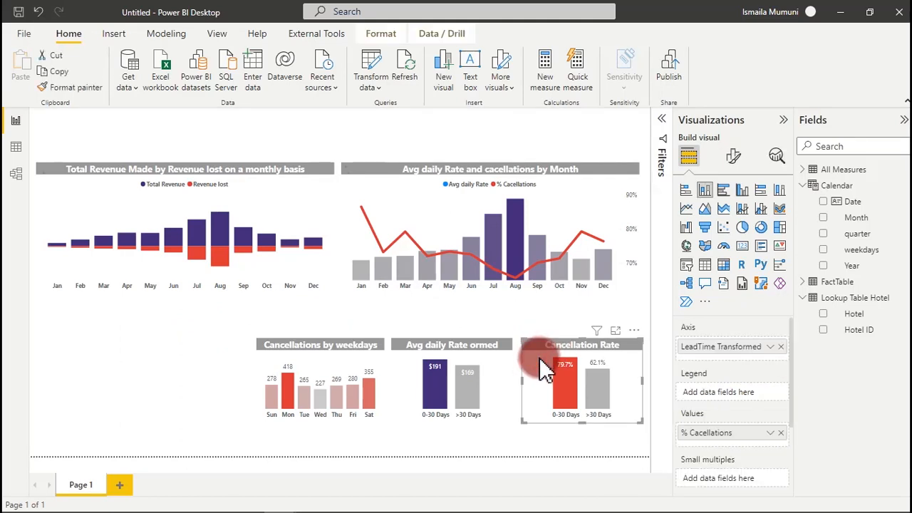
key("Left")
key("Left")
key("Left")
key("Left")
key("Left")
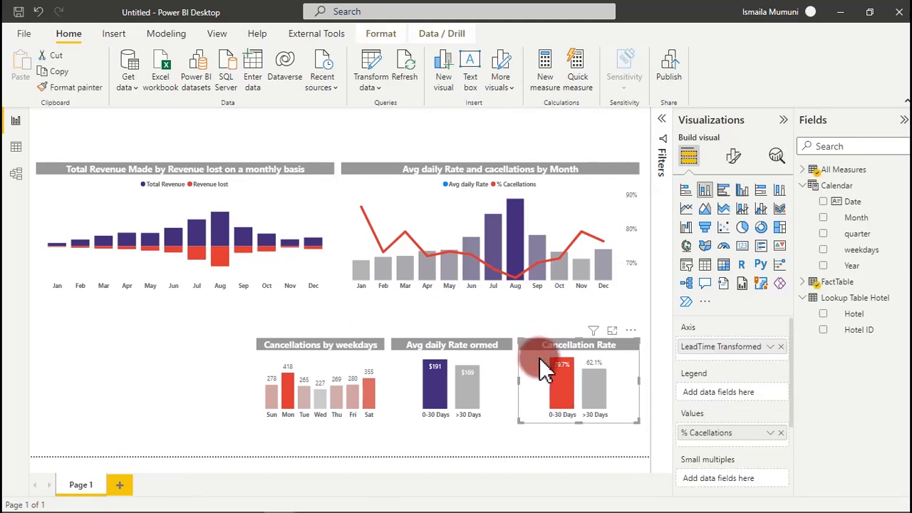
- Distribute the cancellations by weekdays, average daily rate and Cancellation Rate charts horizontally, and clear the selection
left_click(497, 360, "ctrl")
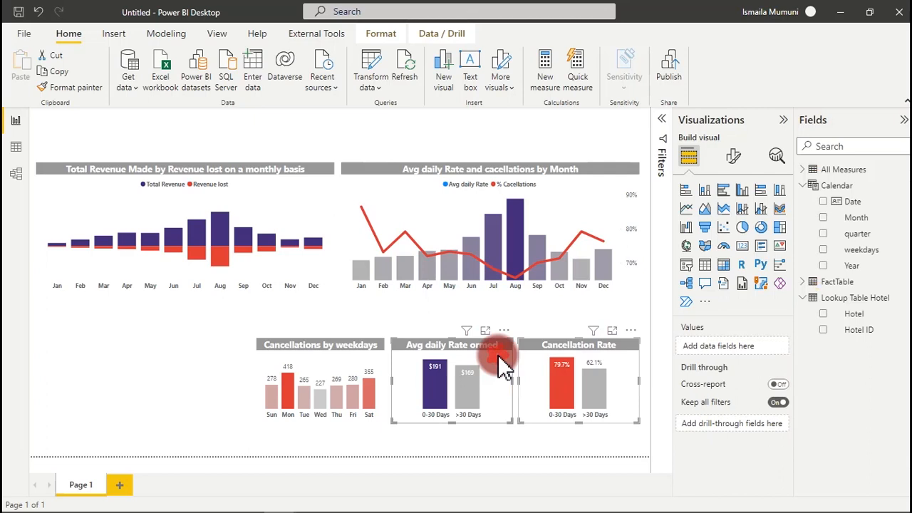
left_click(378, 365, "ctrl")
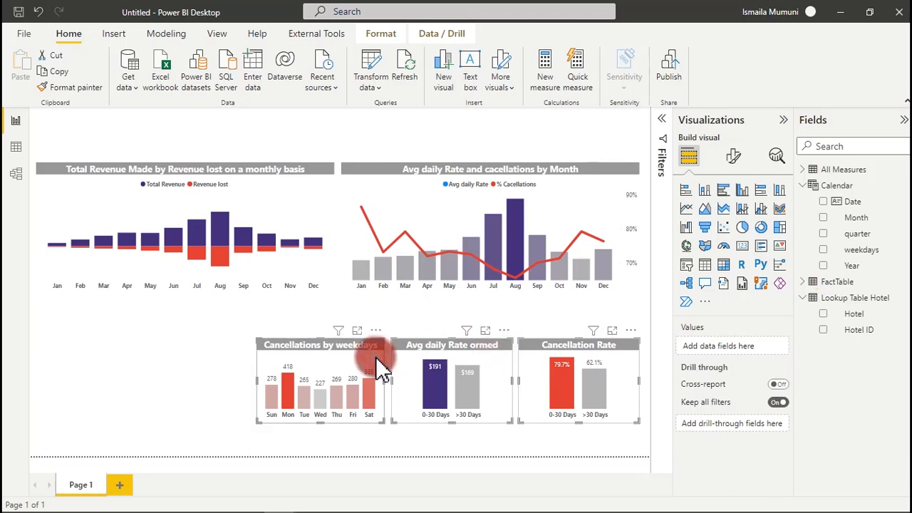
left_click(399, 34)
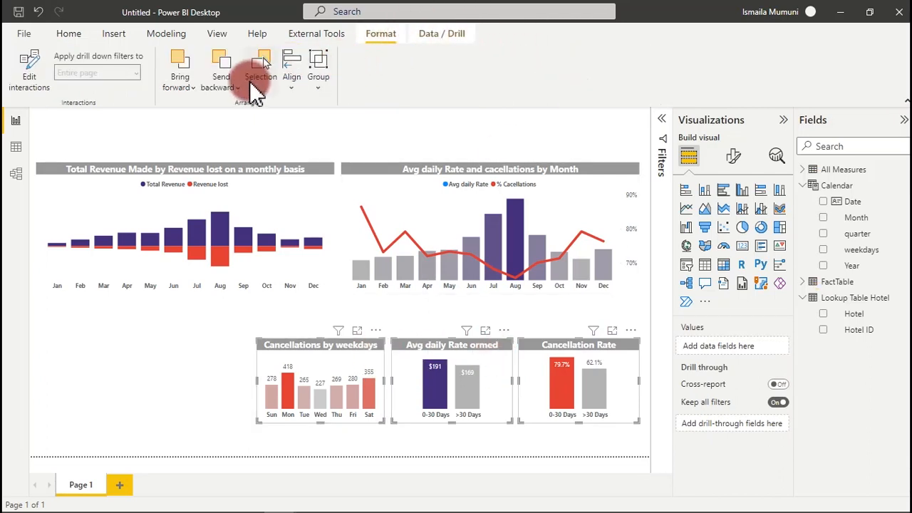
left_click(293, 82)
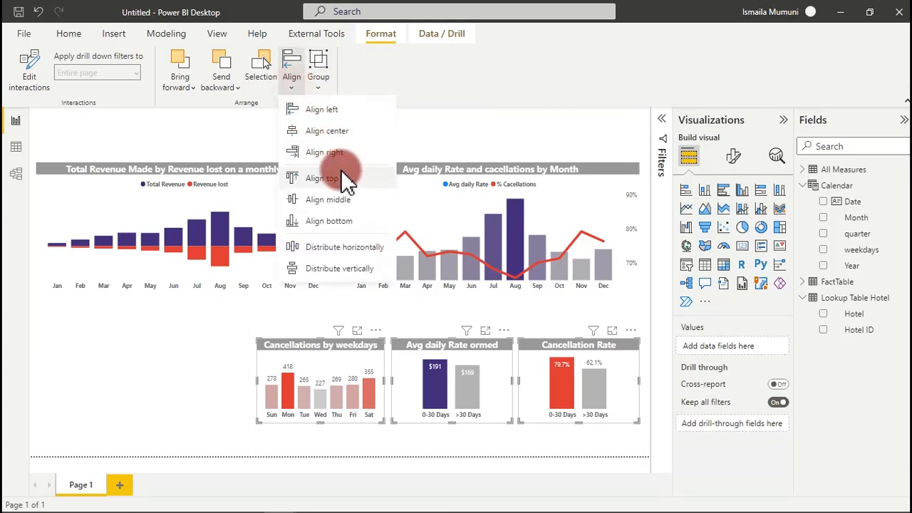
left_click(339, 250)
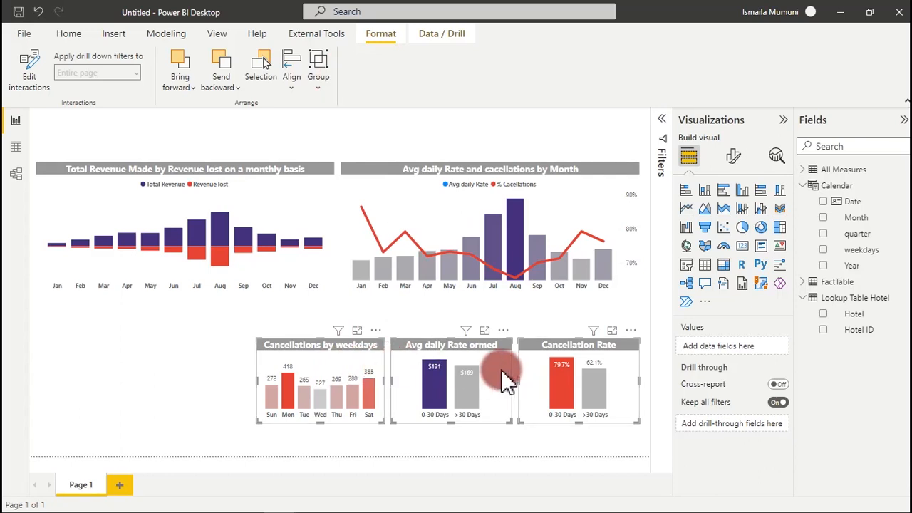
left_click(186, 376)
left_click(140, 131)
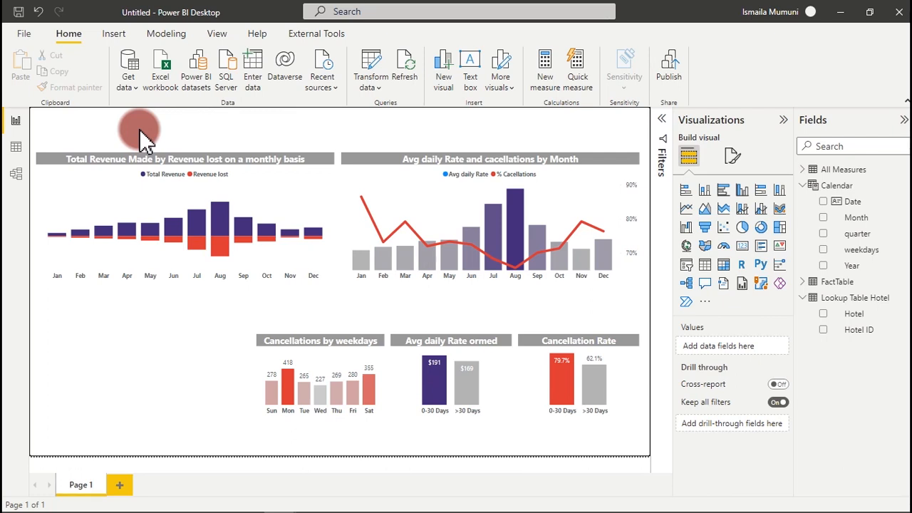
- Open the Snipping Tool over the report page
mouse_move(575, 505)
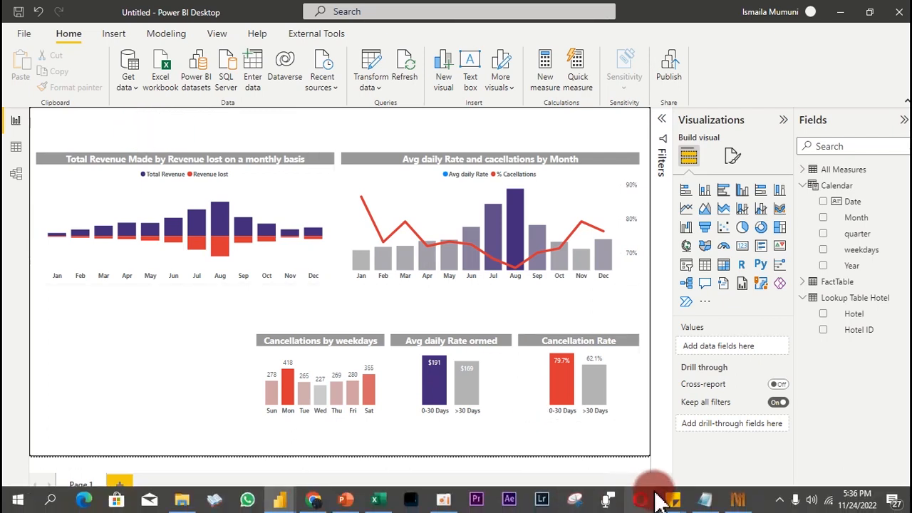
left_click(576, 503)
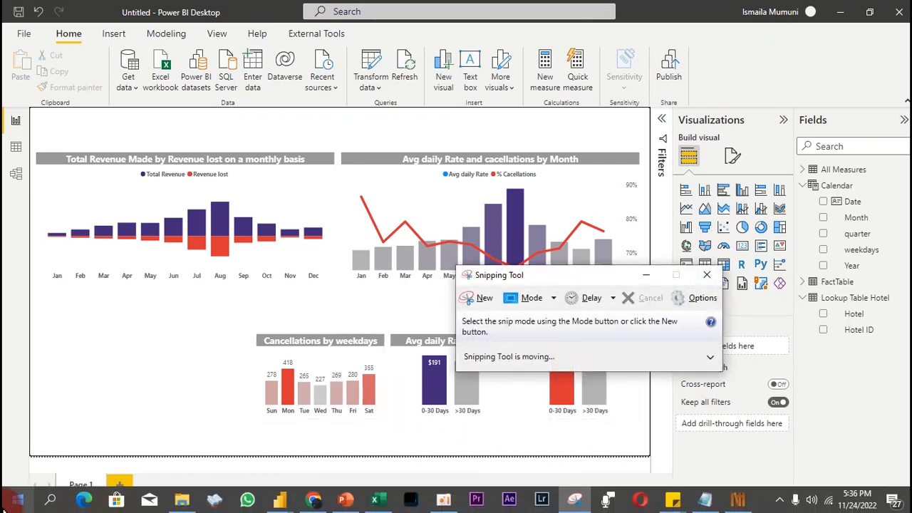
left_click(10, 506)
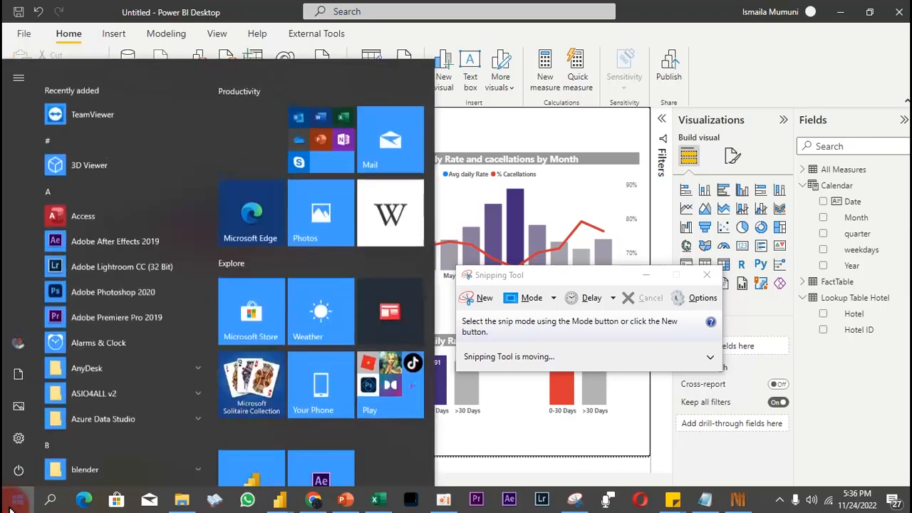
type("snip")
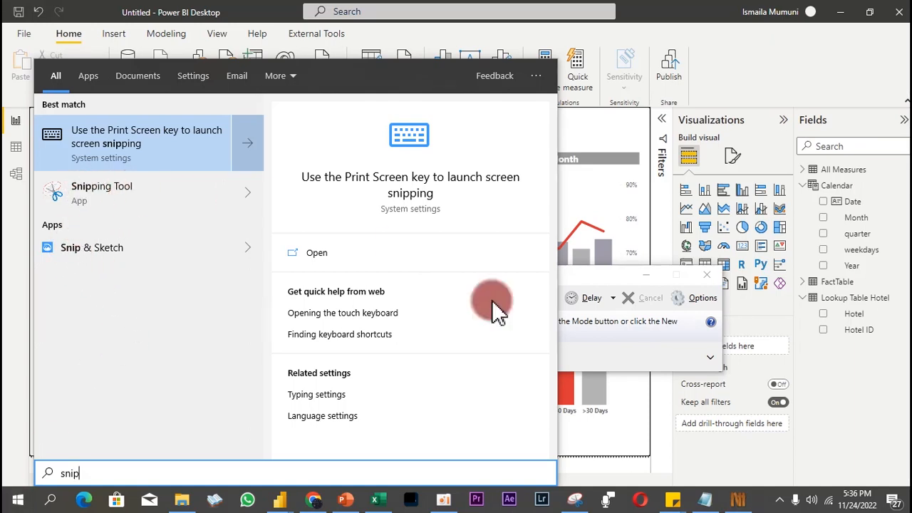
left_click(625, 279)
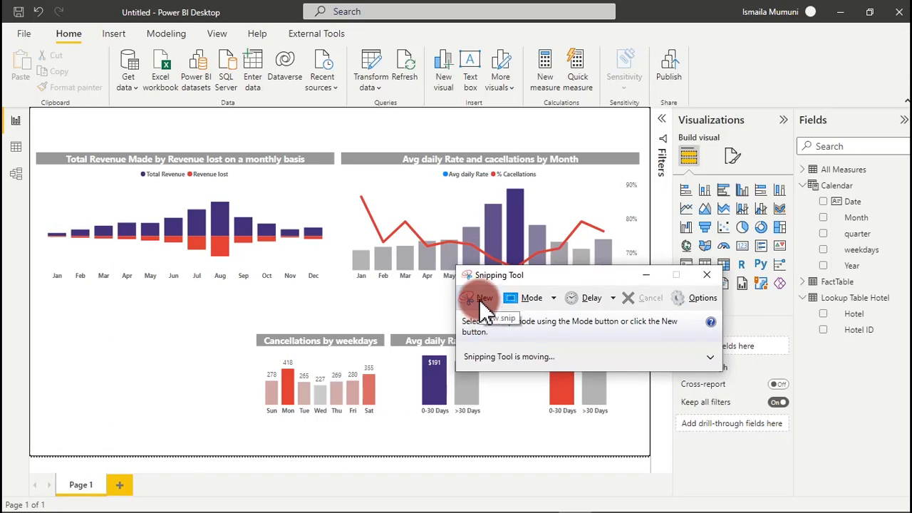
- Snip the whole report page and save it as PNG on the Desktop, replacing the existing file sssssssssssssss - Copy.PNG
left_click(482, 301)
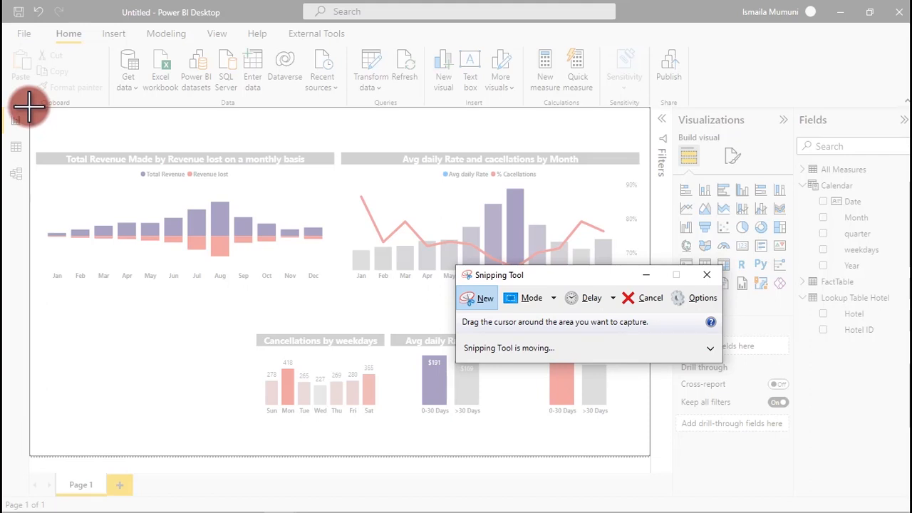
left_click_drag(29, 105, 649, 456)
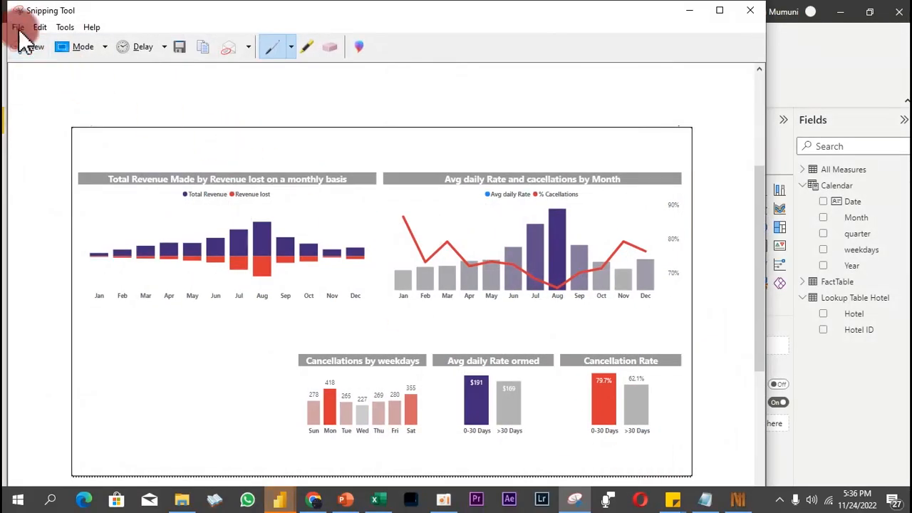
left_click(22, 30)
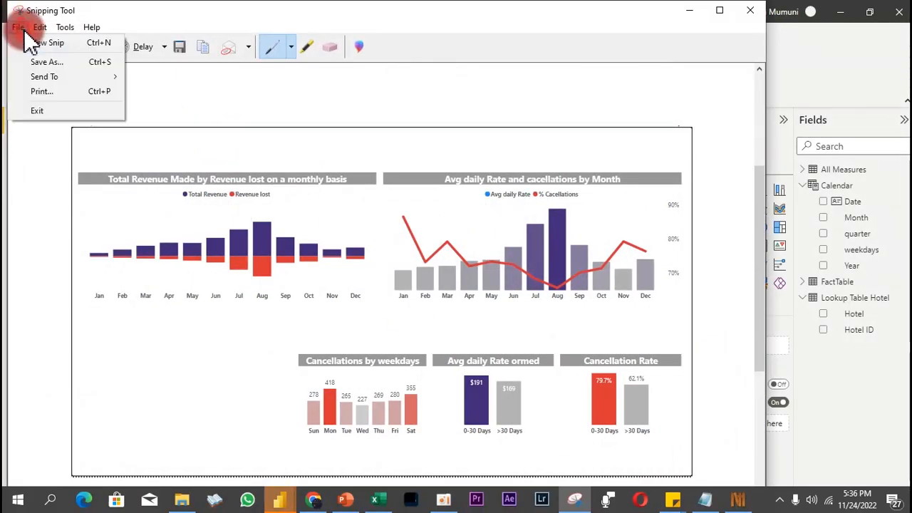
left_click(55, 66)
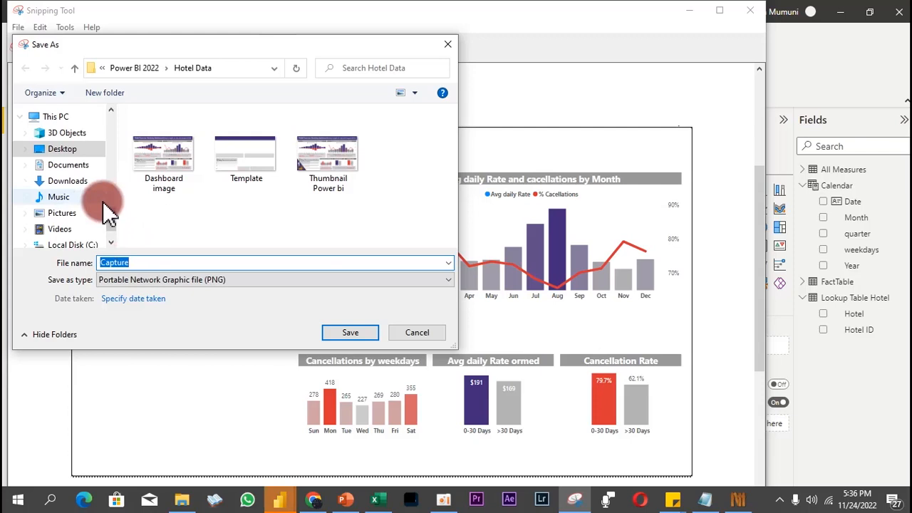
left_click(72, 149)
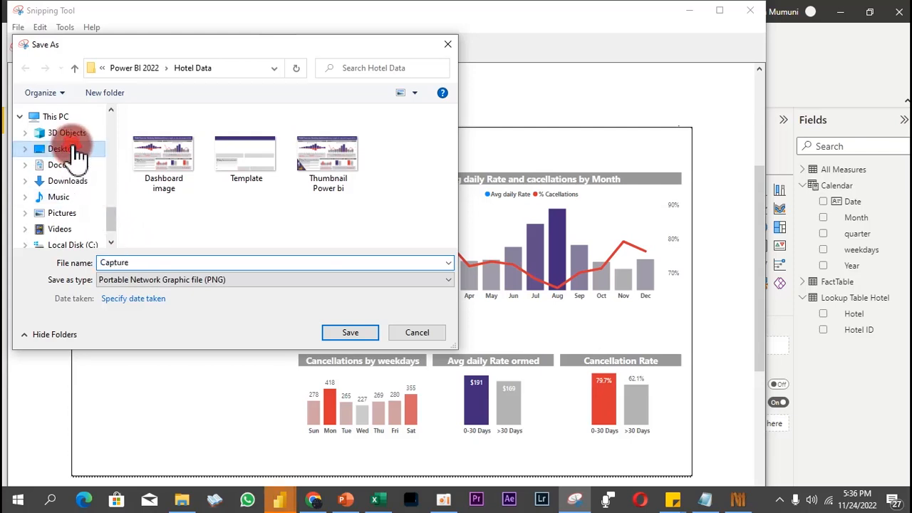
double_click(153, 262)
type("s")
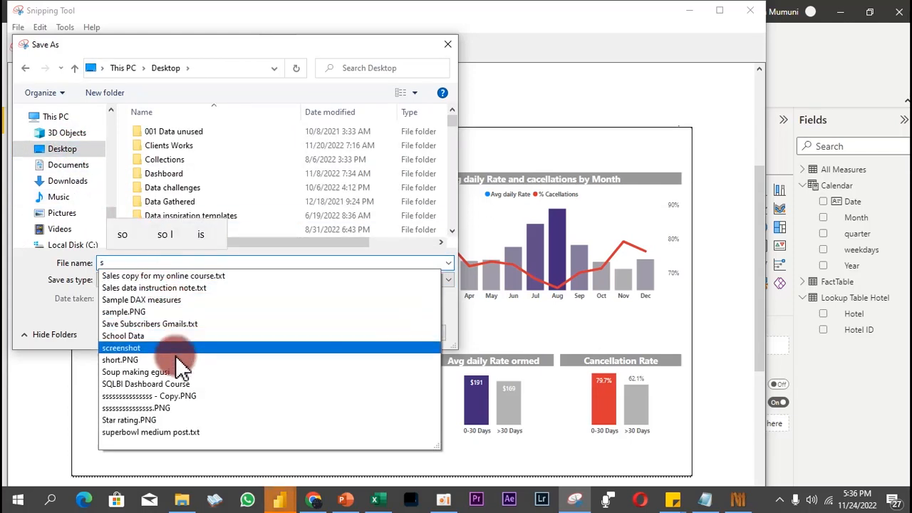
left_click(172, 398)
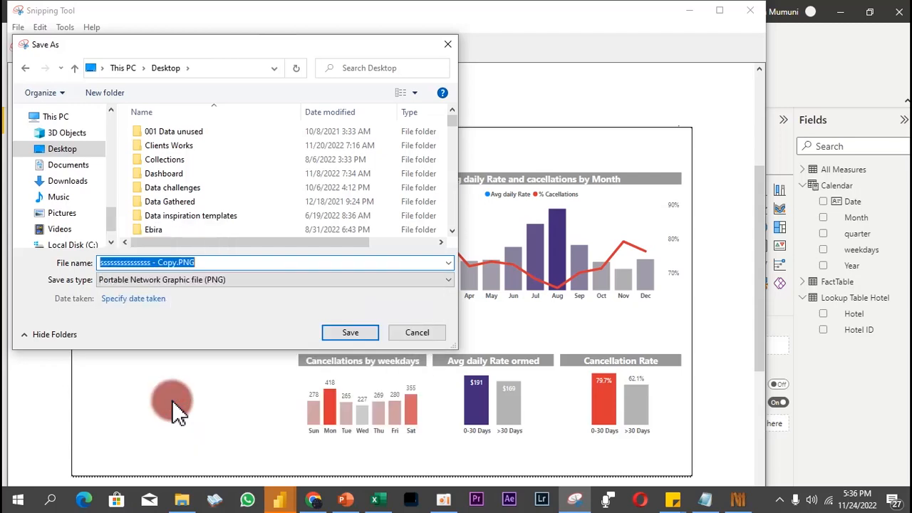
left_click(356, 333)
left_click(523, 263)
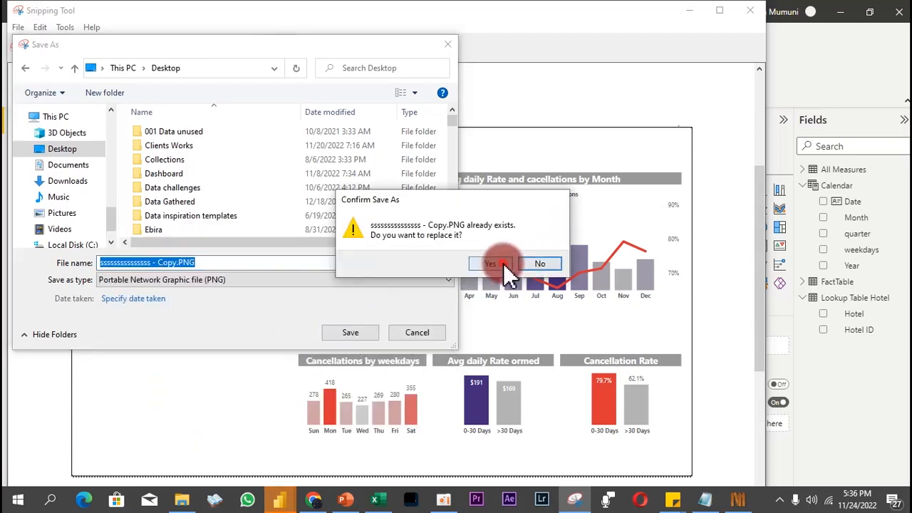
left_click(752, 14)
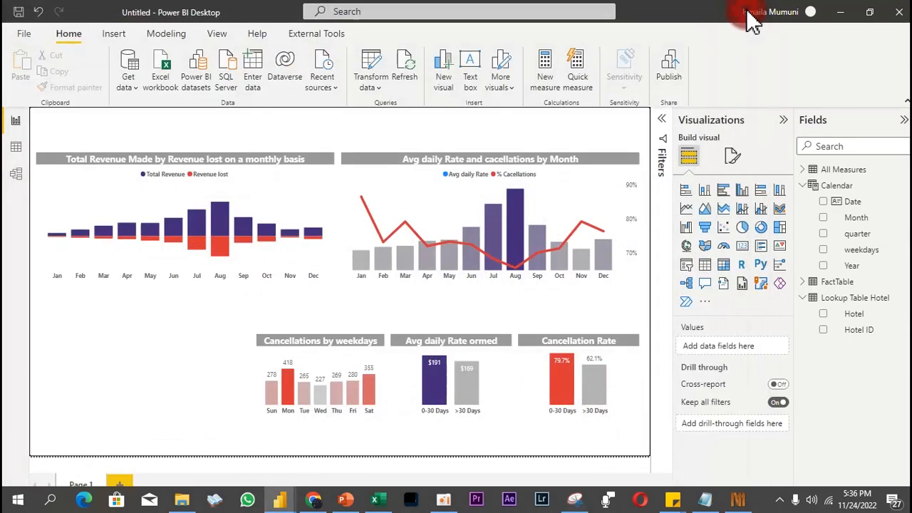
- Switch to PowerPoint, create a new blank presentation and delete the title and subtitle placeholders from its slide
left_click(347, 500)
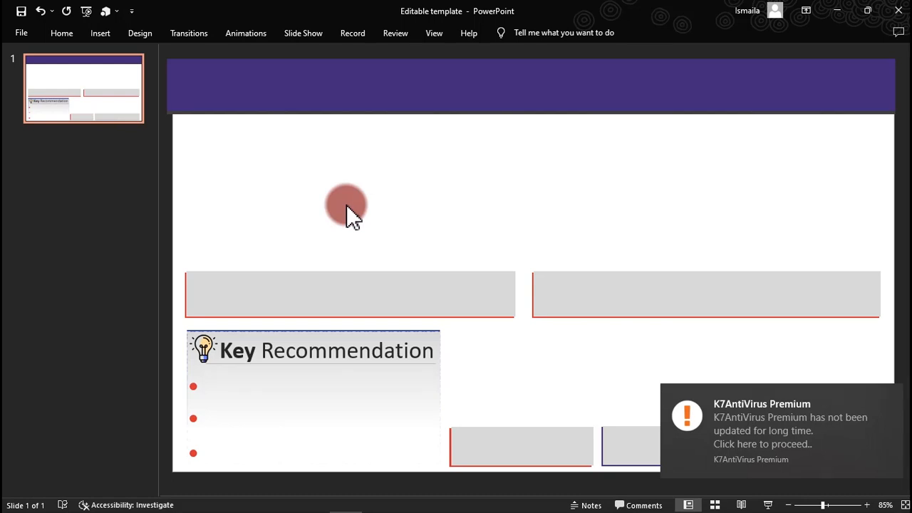
left_click(889, 396)
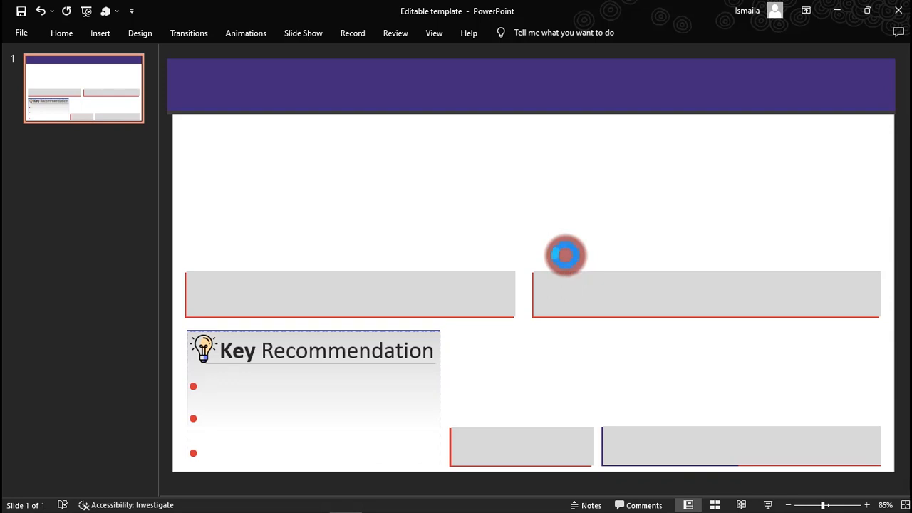
key("ctrl+n")
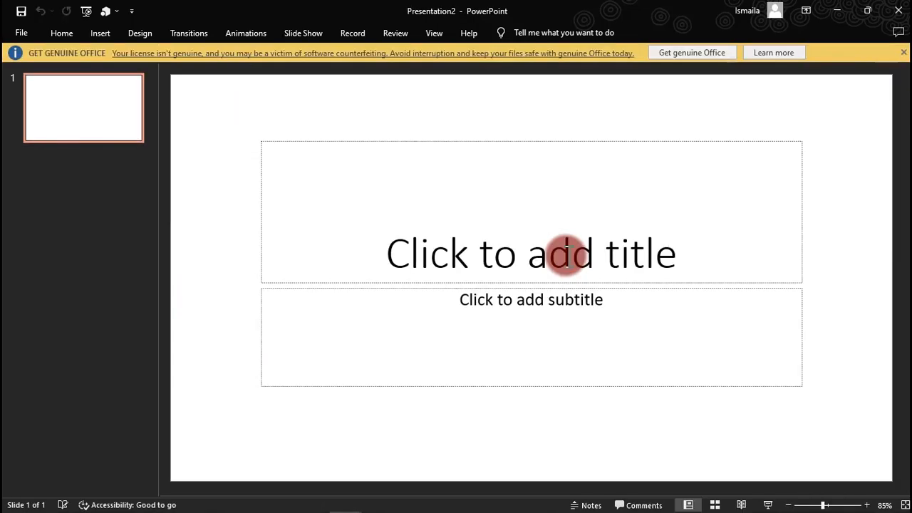
left_click(902, 53)
left_click_drag(228, 102, 825, 388)
key("Delete")
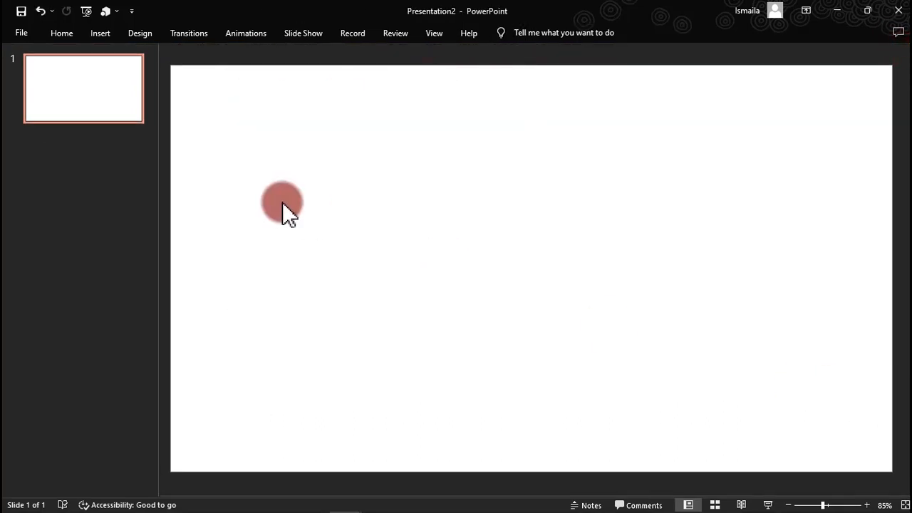
- Insert the saved snip of the report page from the Desktop as a picture on the blank slide
left_click(98, 33)
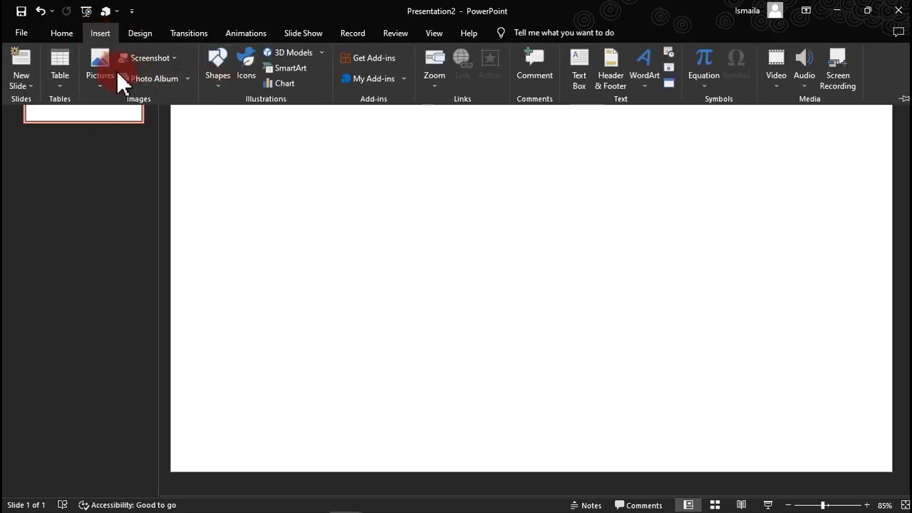
left_click(100, 82)
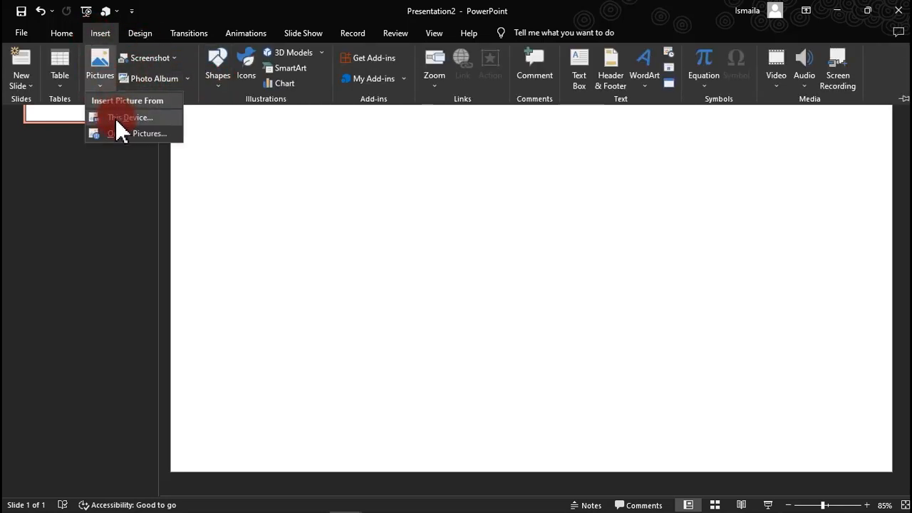
left_click(116, 119)
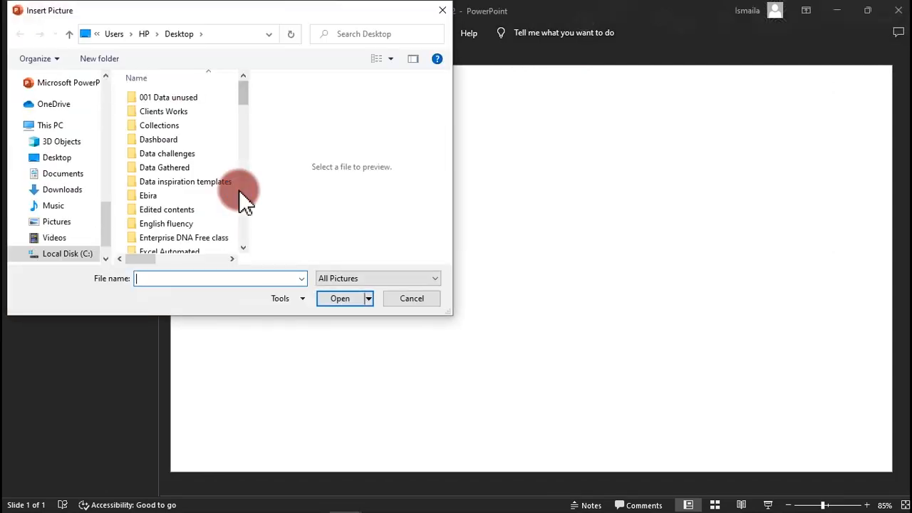
left_click(57, 158)
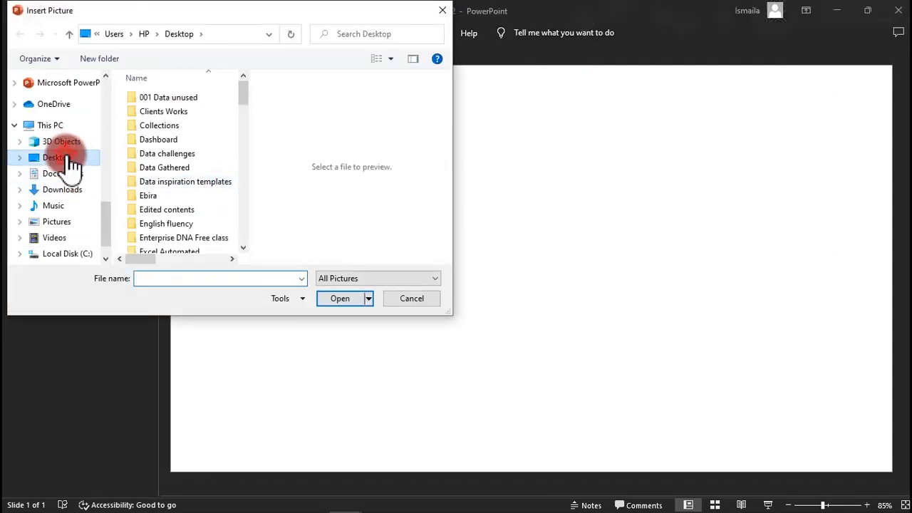
left_click(167, 278)
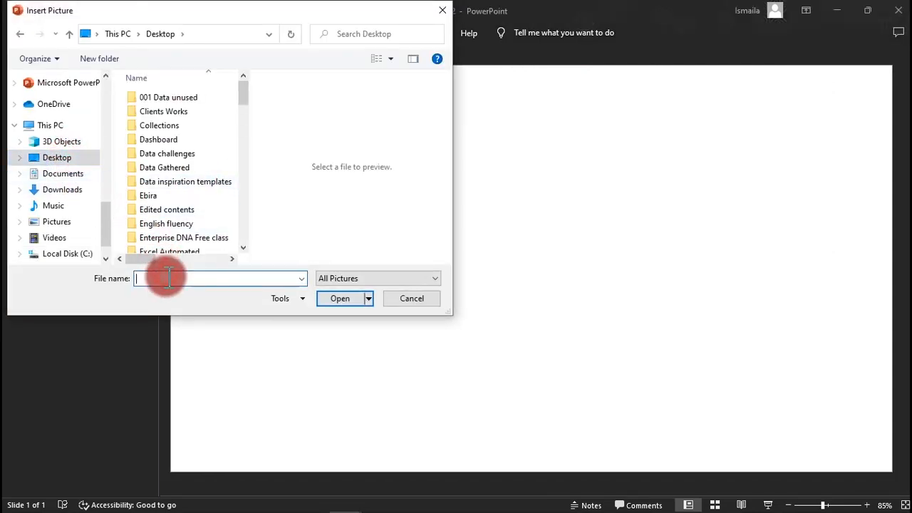
type("s")
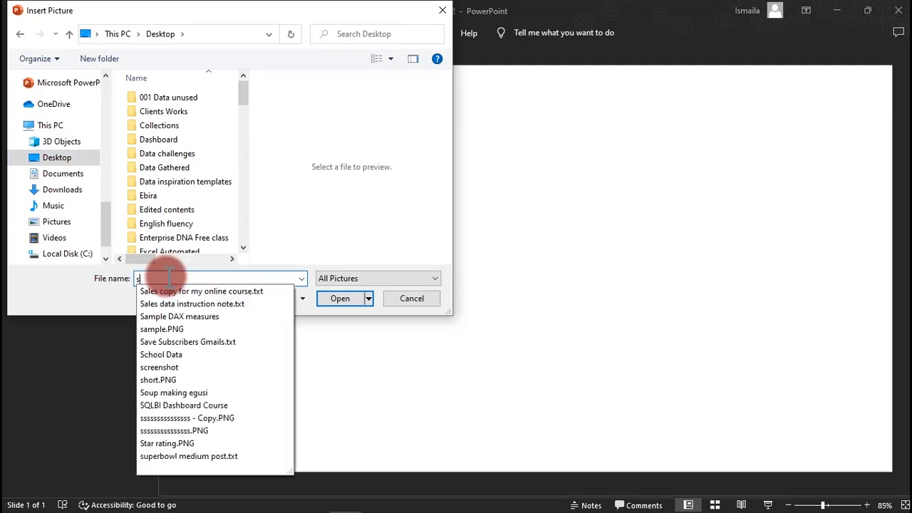
- Insert the picture "sssssssssssssss - Copy.PNG" and enlarge it to cover the whole slide
left_click(209, 418)
left_click(340, 298)
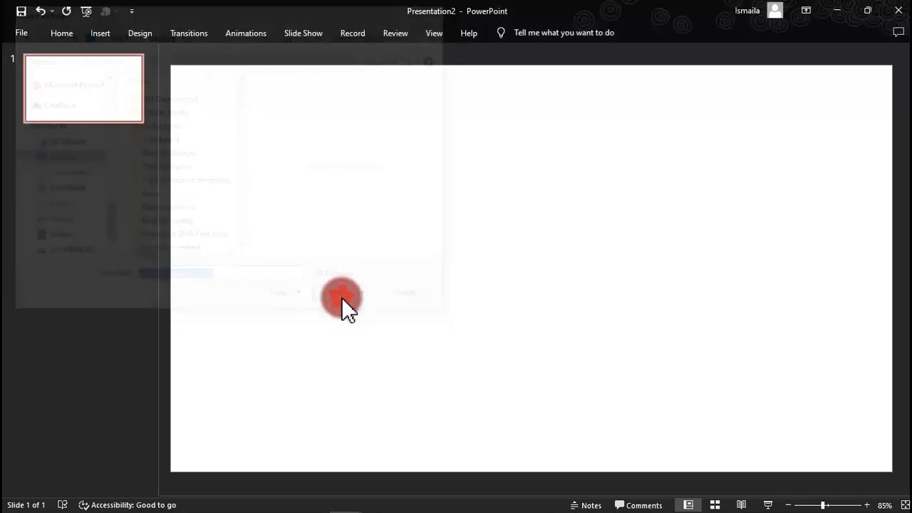
left_click(399, 294)
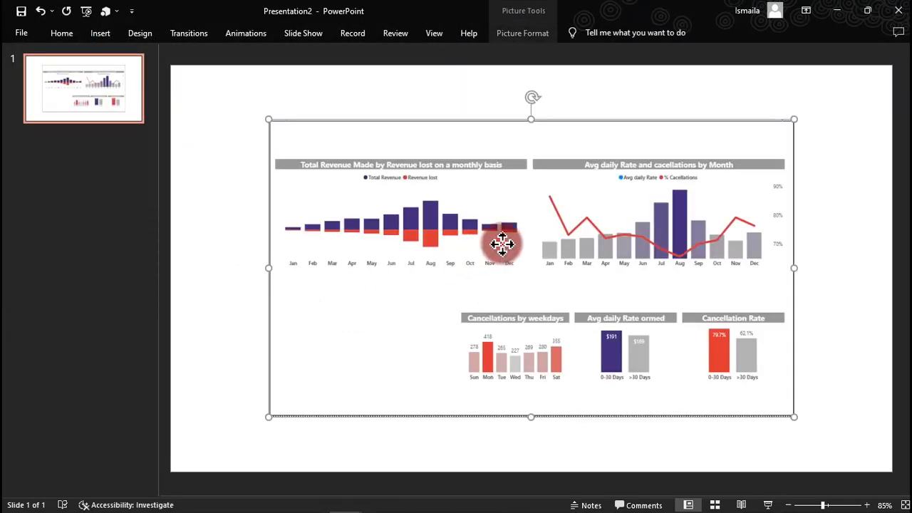
left_click_drag(500, 244, 409, 193)
left_click_drag(689, 377, 887, 476)
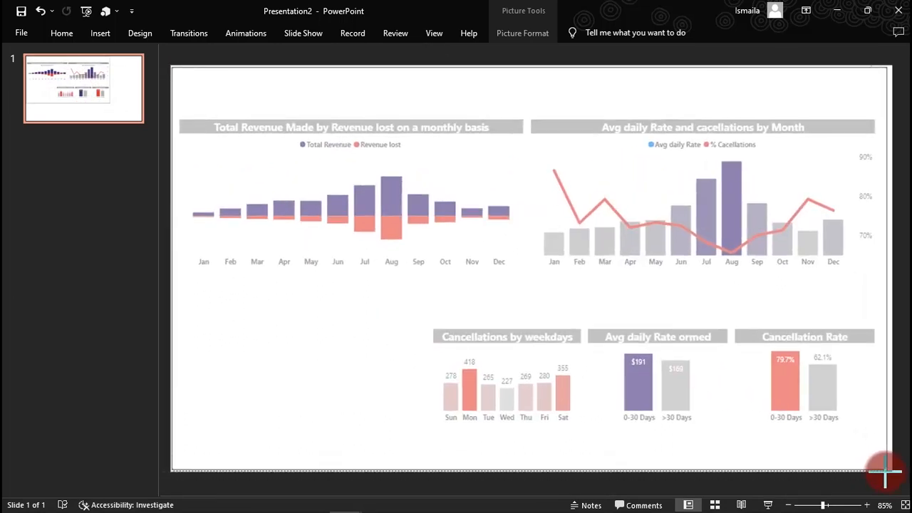
left_click_drag(887, 472, 891, 472)
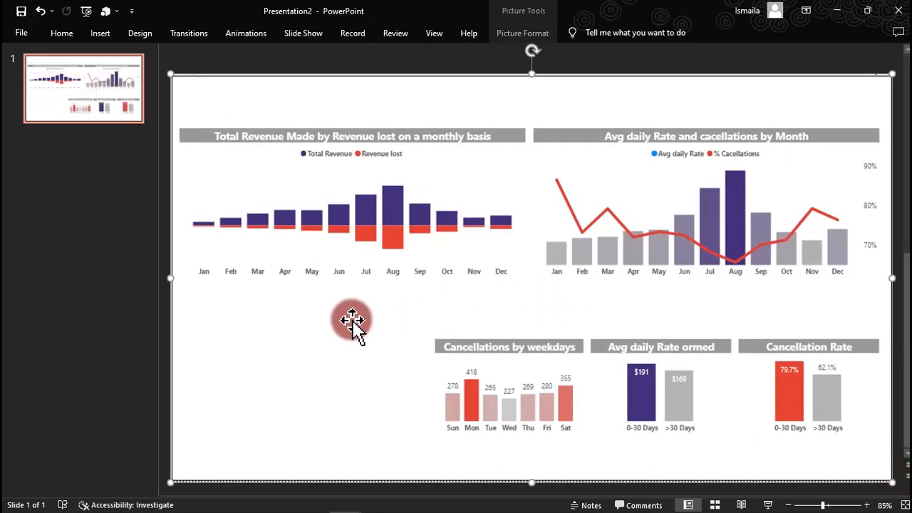
- Draw a rectangle as a full-width header band over the blank area above the top charts
left_click(102, 33)
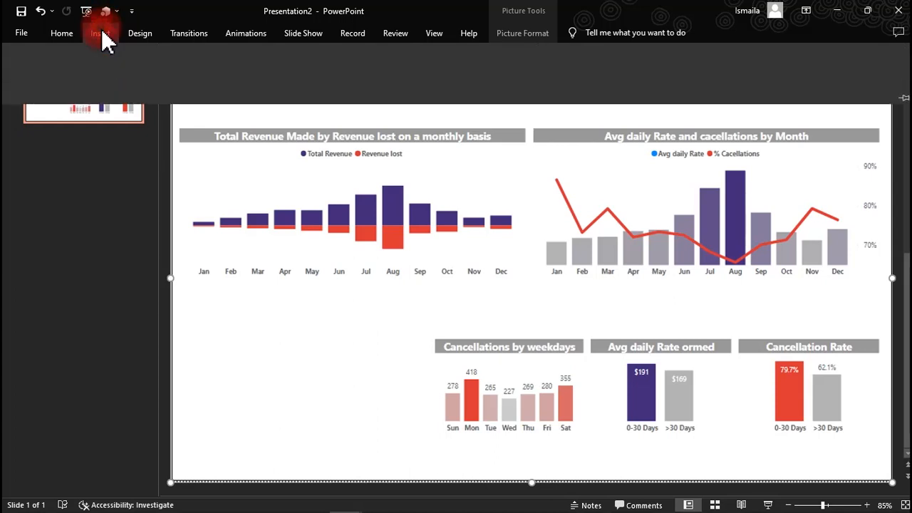
left_click(219, 87)
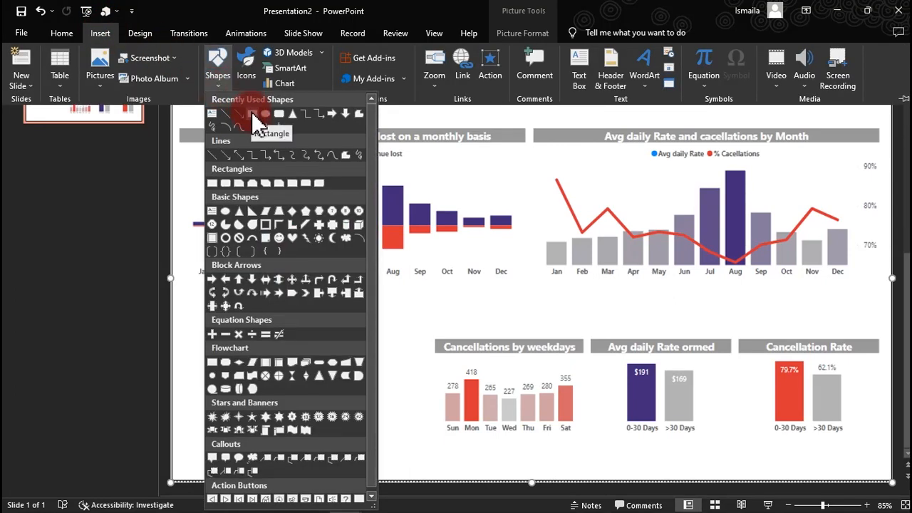
left_click(251, 112)
mouse_move(222, 102)
left_mouse_down()
mouse_move(321, 125)
mouse_move(233, 81)
mouse_move(692, 135)
mouse_move(852, 83)
left_mouse_up()
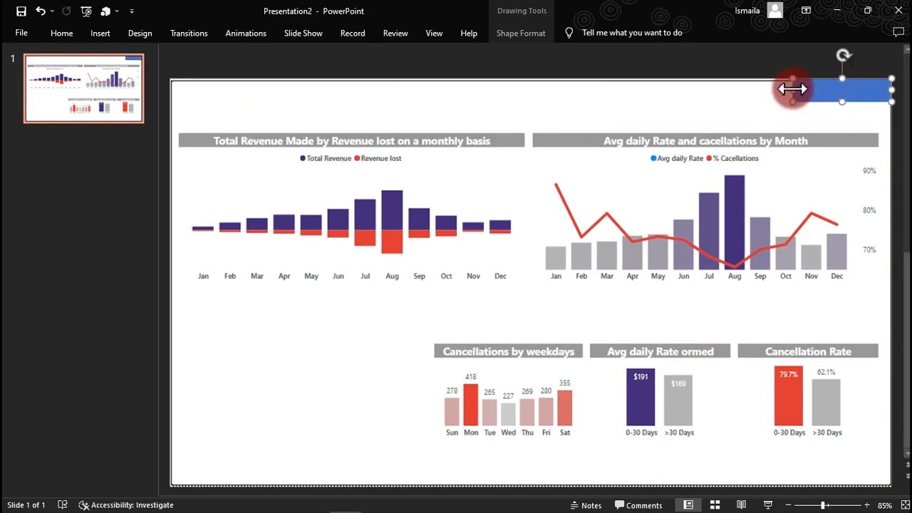
left_click_drag(791, 85, 171, 70)
left_click_drag(532, 95, 531, 110)
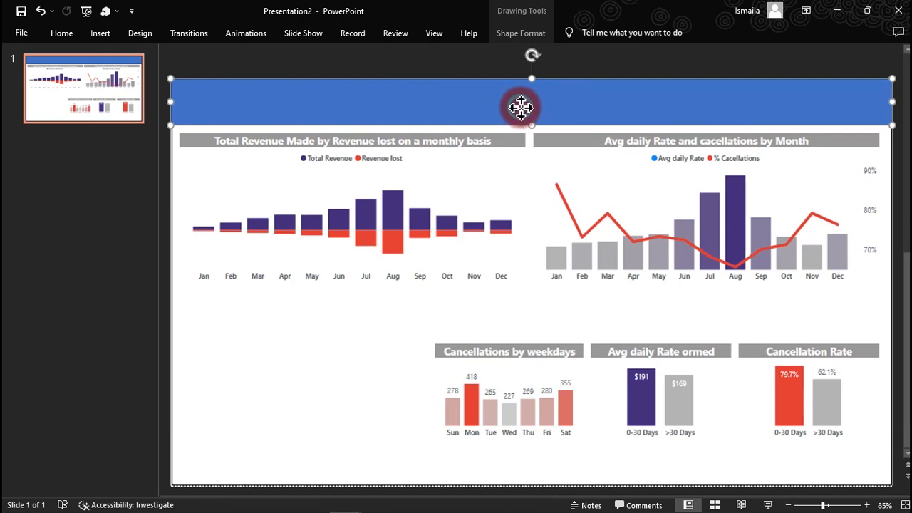
- Remove the header band's outline by setting its line to No line
right_click(521, 108)
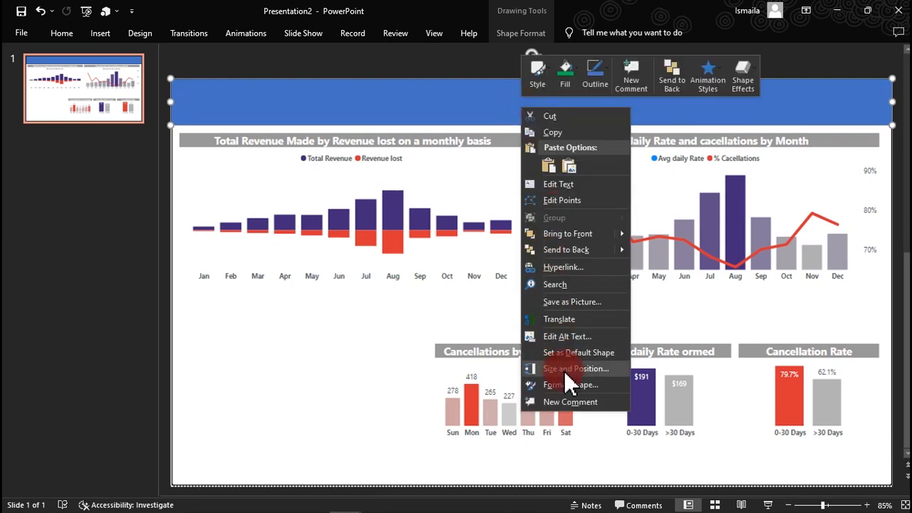
left_click(599, 386)
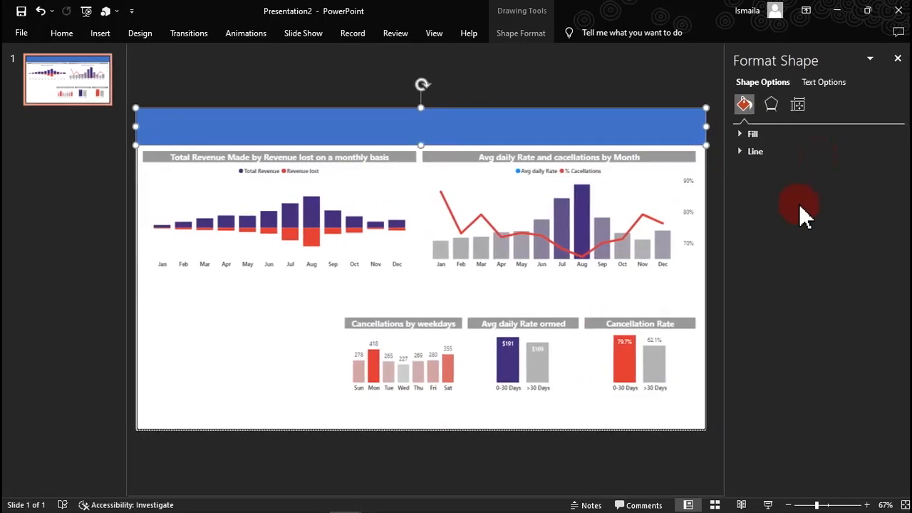
left_click_drag(837, 60, 327, 161)
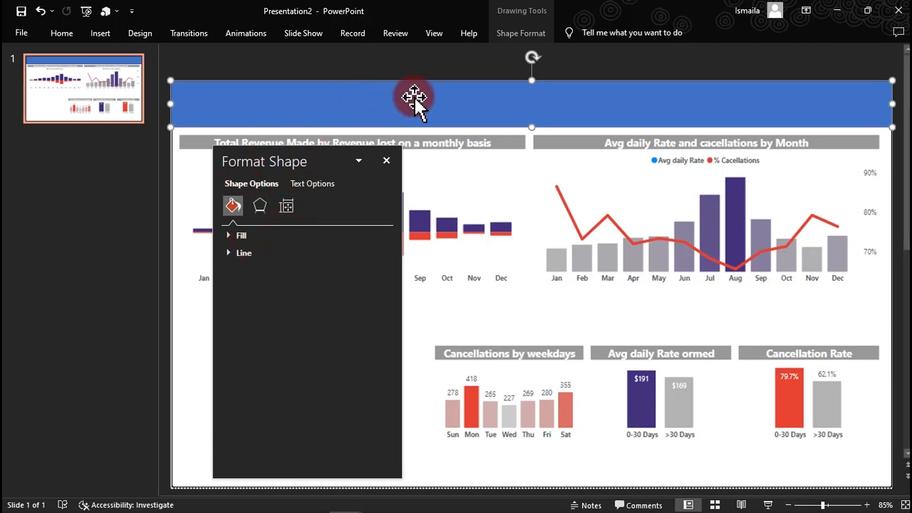
left_click(246, 255)
left_click(253, 274)
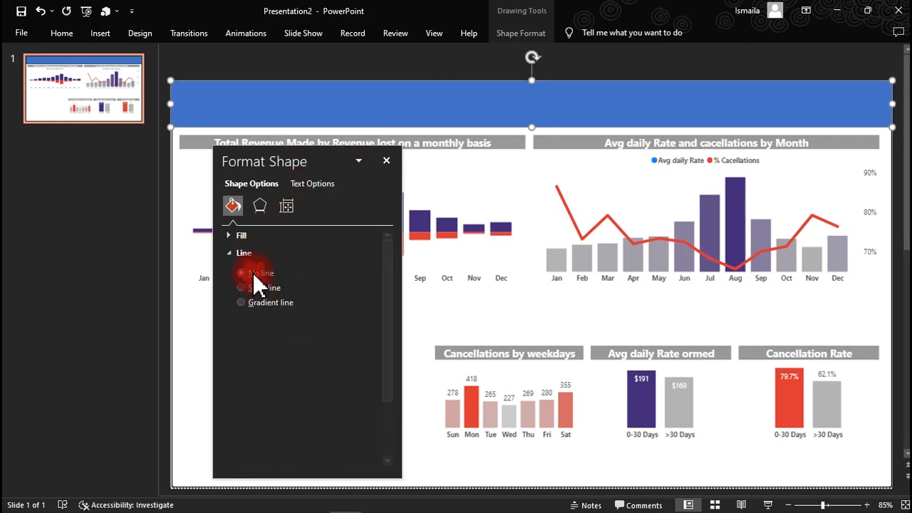
- Fill the header band with the dark purple sampled with the Eyedropper from the August bar of the average daily rate chart
left_click(246, 238)
left_click(365, 353)
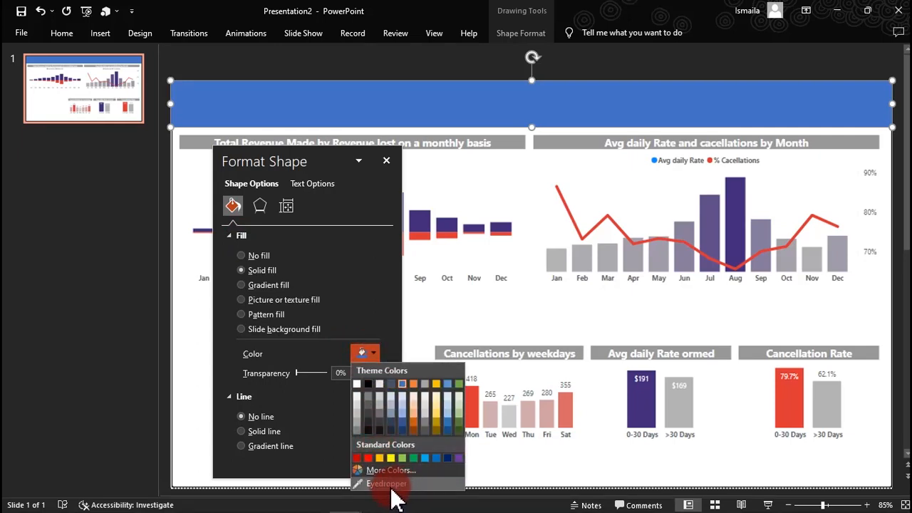
left_click(388, 484)
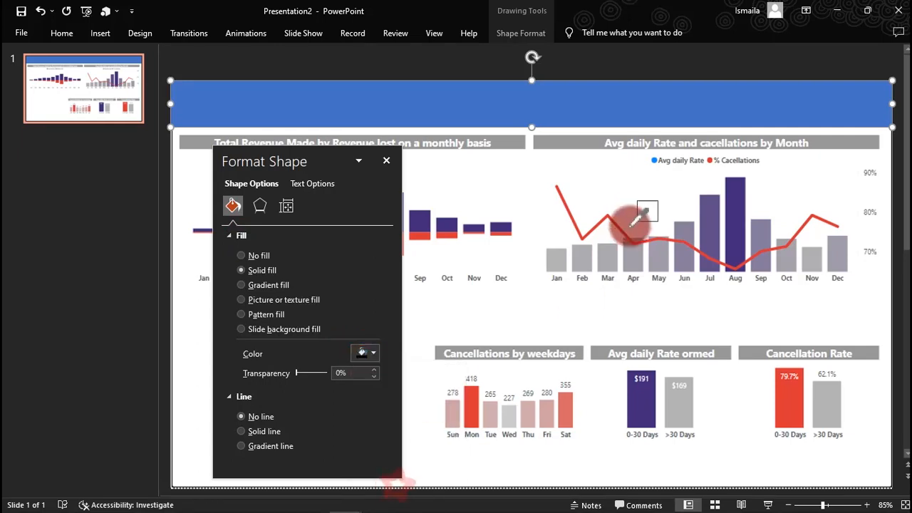
left_click(734, 203)
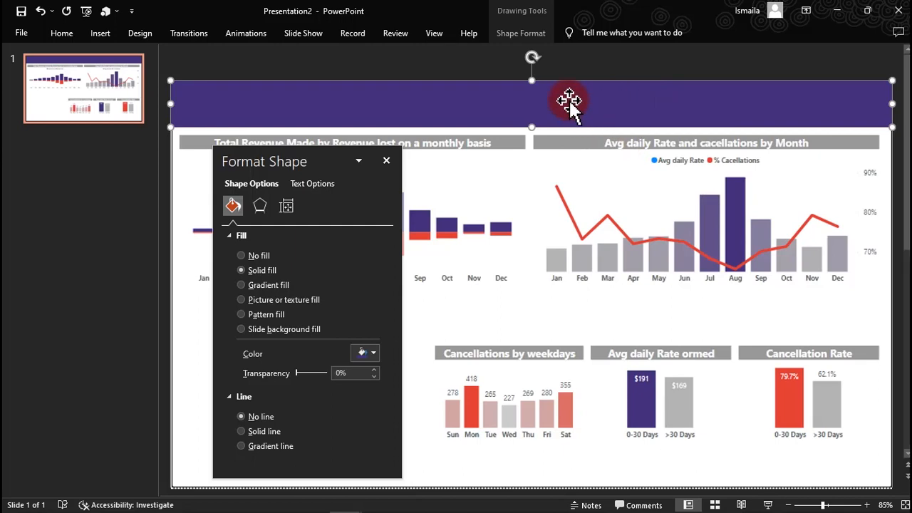
- Create a dark grey copy of the purple header band, placed slightly lower and aligned with the slide's side edges
left_click_drag(330, 159, 325, 249)
key("ctrl+d")
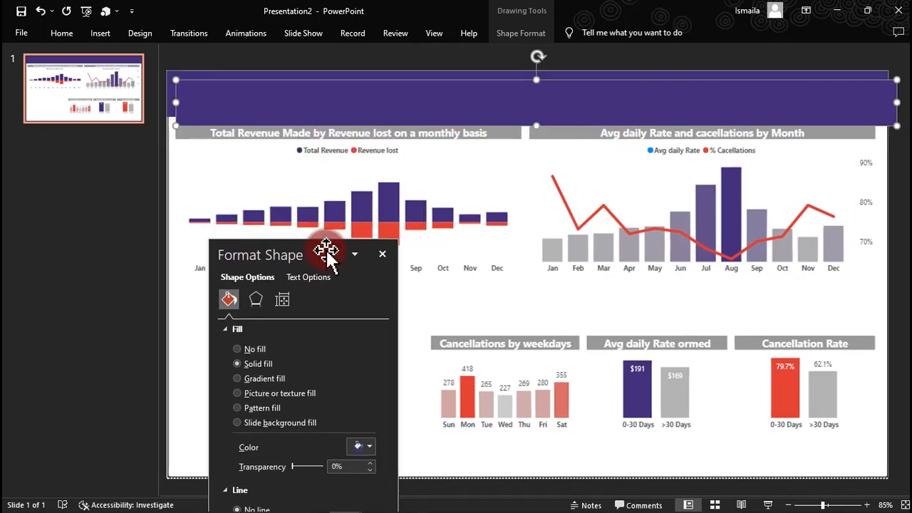
left_click_drag(452, 109, 436, 123)
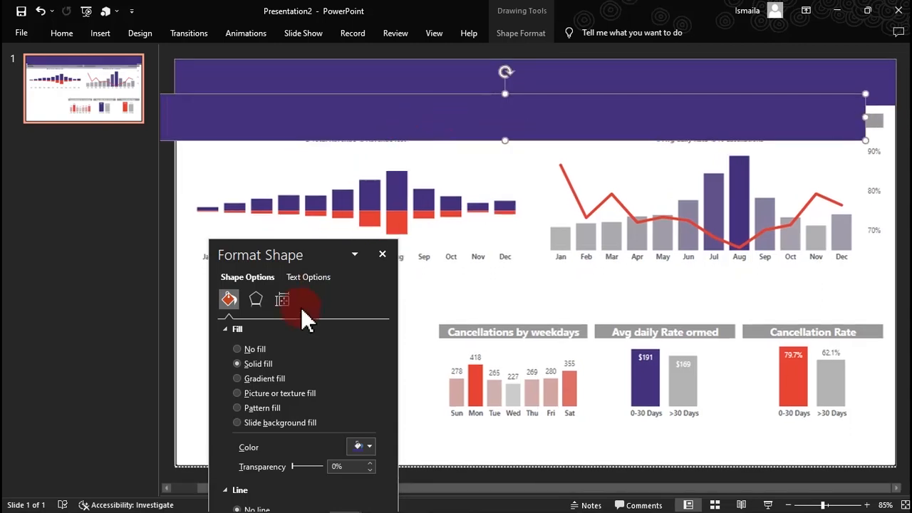
left_click(365, 446)
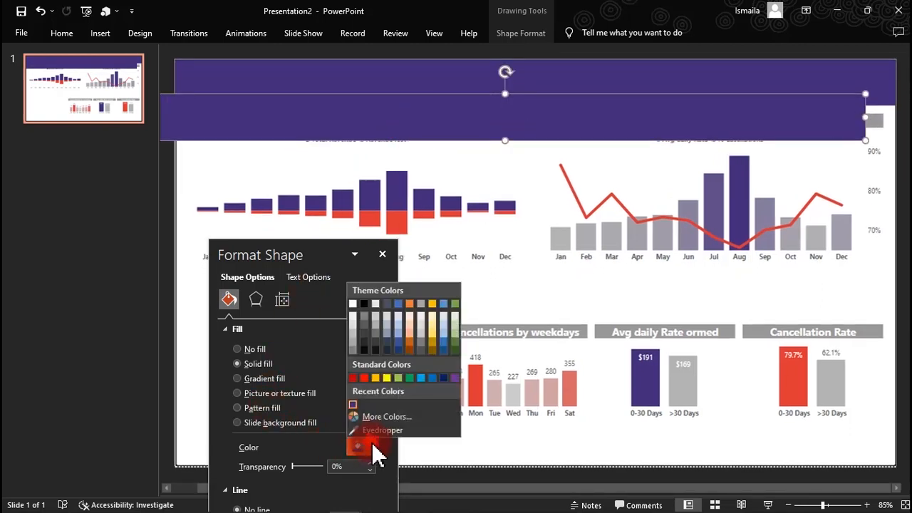
left_click(364, 349)
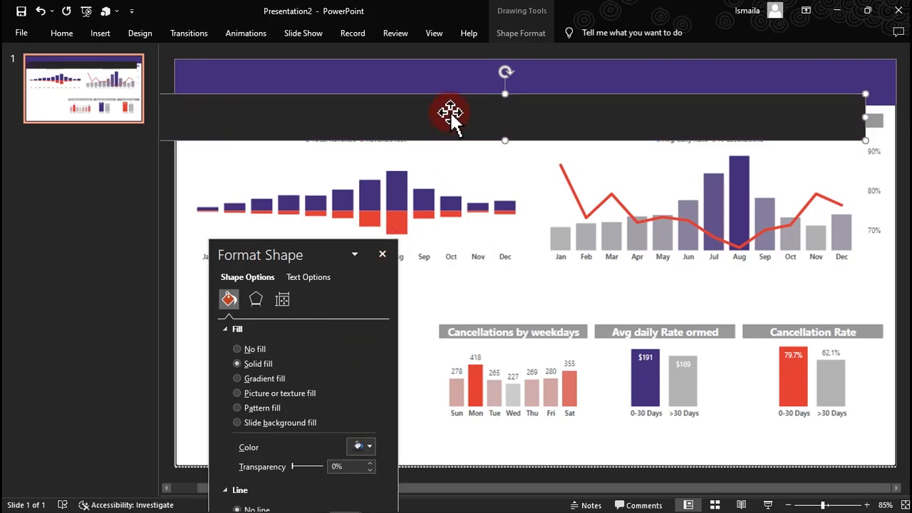
left_click_drag(451, 114, 480, 114)
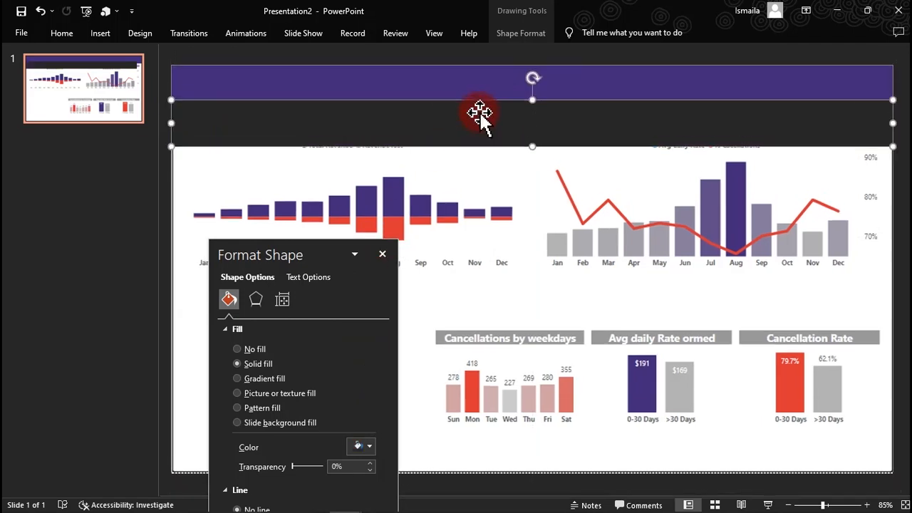
- Try to send the dark grey band to the back, then undo it
right_click(478, 113)
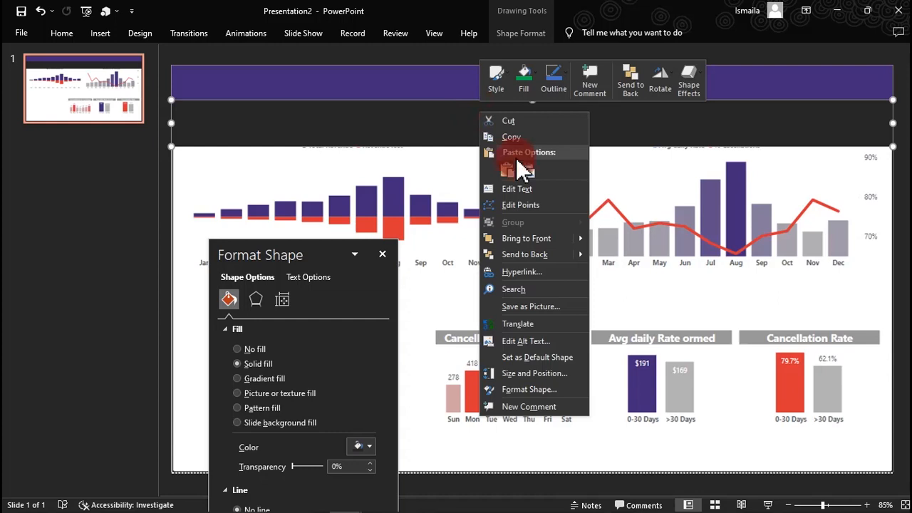
left_click(531, 256)
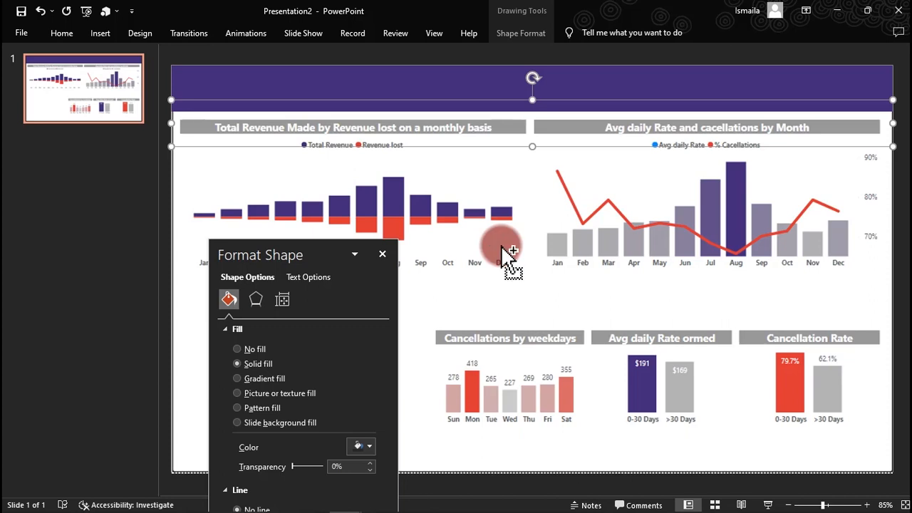
key("ctrl+z")
- Bring the purple header band to the front so it overlaps the dark grey band
left_click(480, 91)
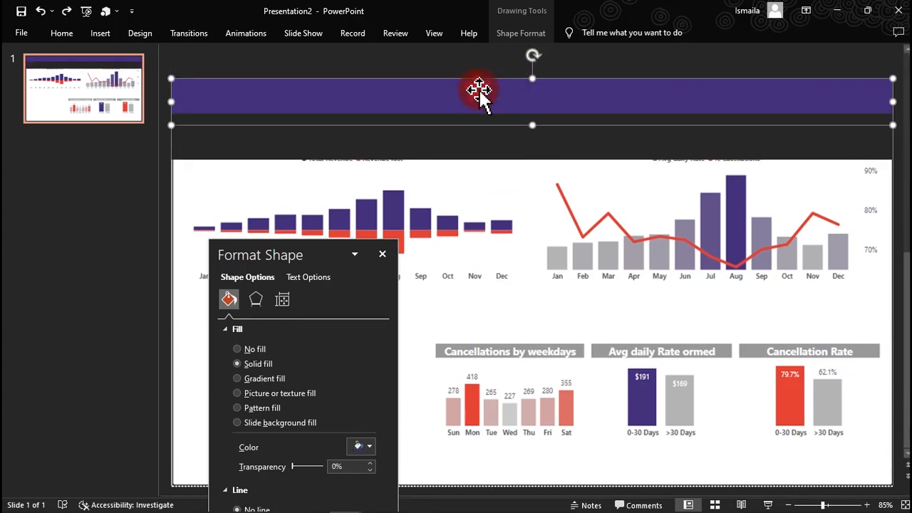
right_click(478, 89)
left_click(526, 215)
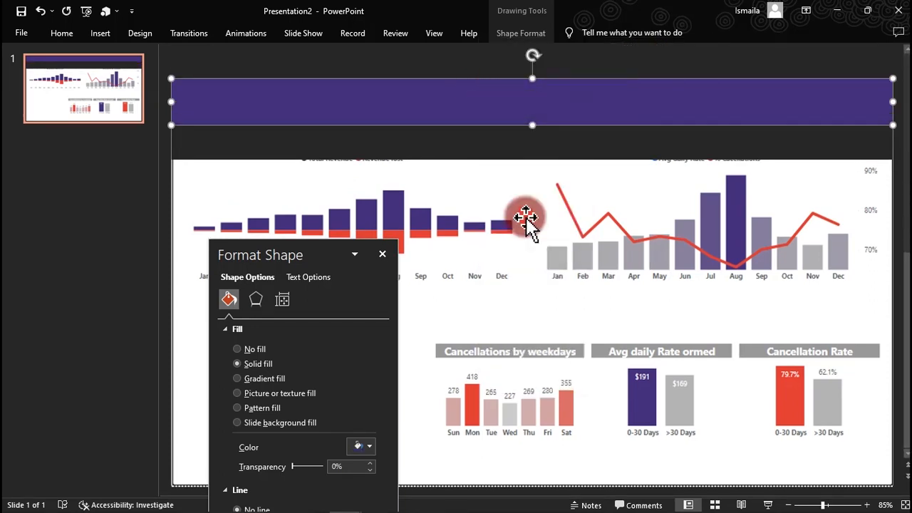
- Nudge the dark grey band up behind the purple header until only a thin strip shows along its lower edge
left_click(476, 146)
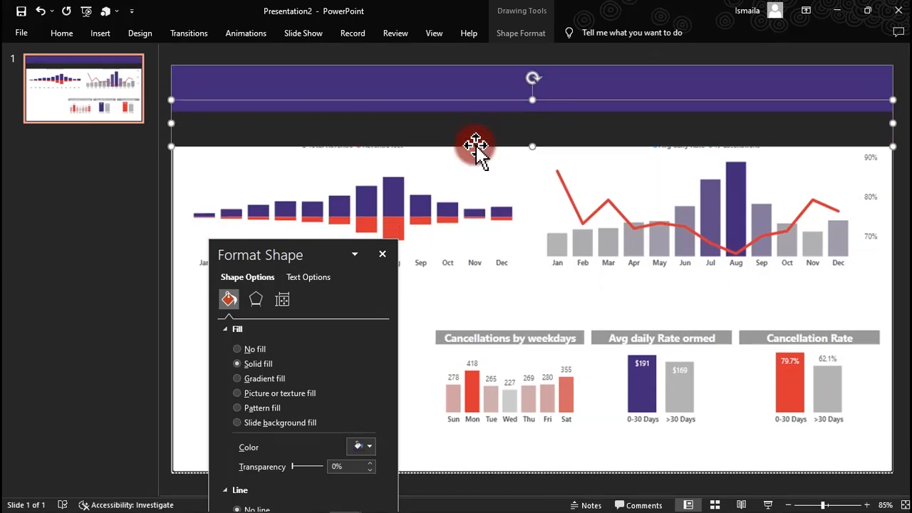
key("Up")
key("Up")
key("Up")
key("Up")
key("Up")
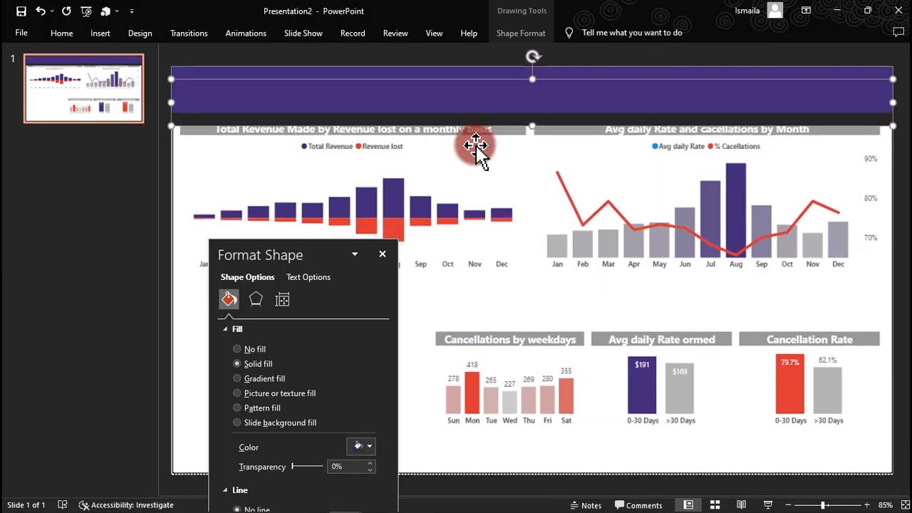
key("Up")
key("Up")
key("Up")
key("Up")
key("Up")
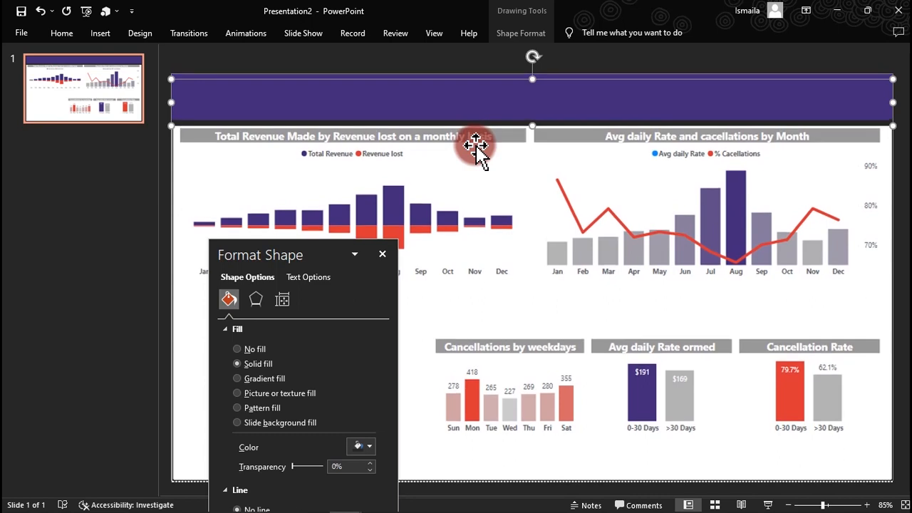
key("Up")
key("Up")
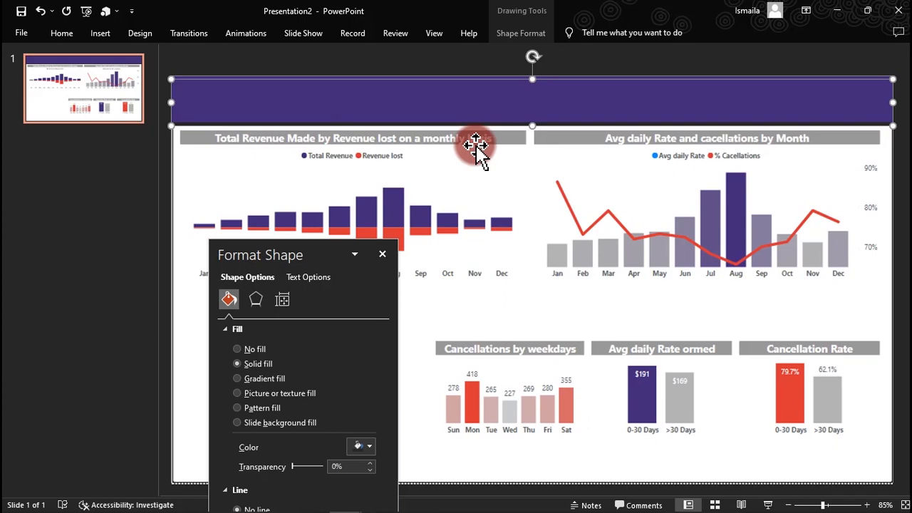
key("Up")
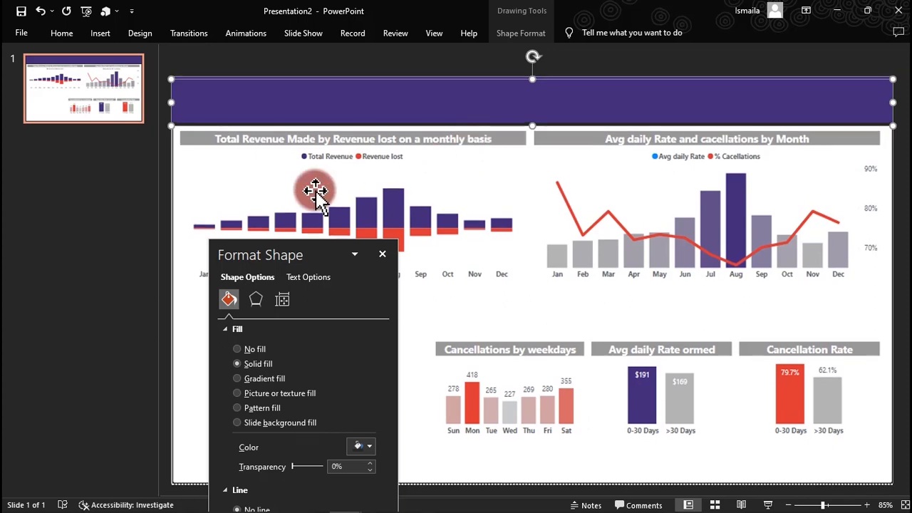
key("Up")
key("Up")
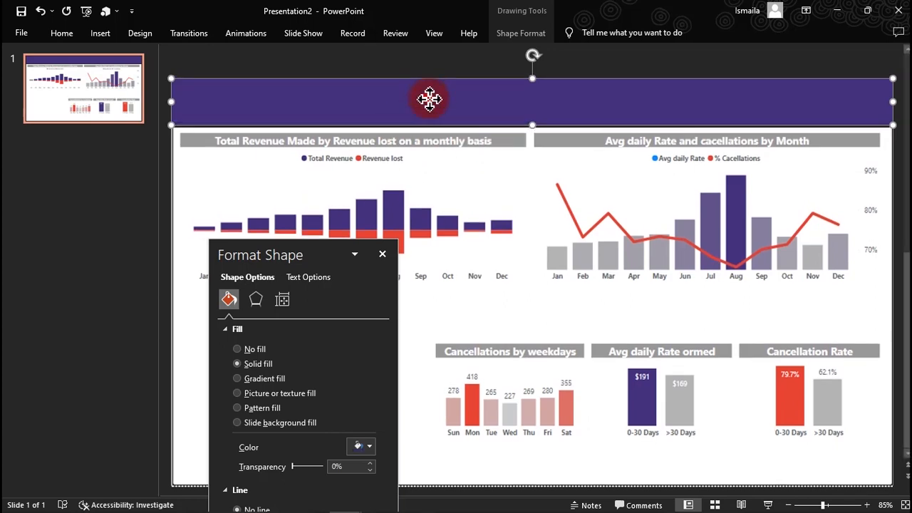
- Duplicate the purple header band and place the copy between the upper and lower rows of charts
key("ctrl+d")
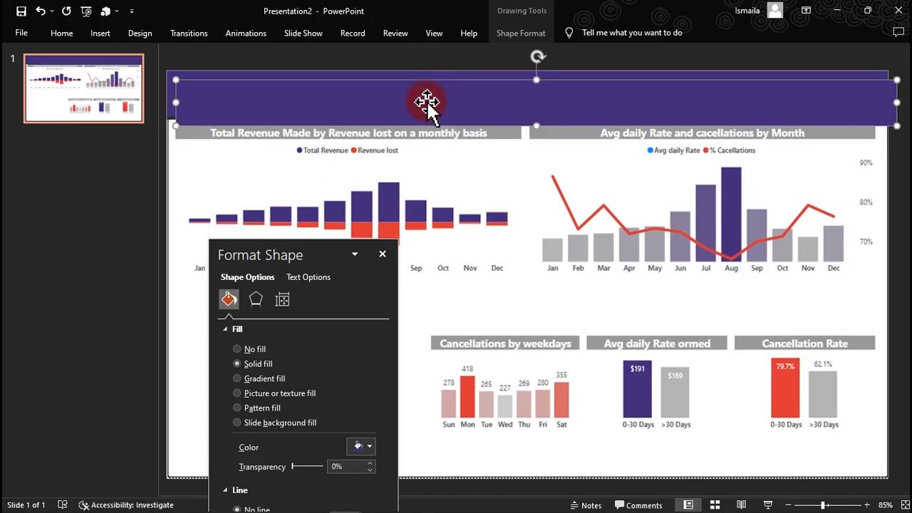
left_click_drag(422, 106, 389, 215)
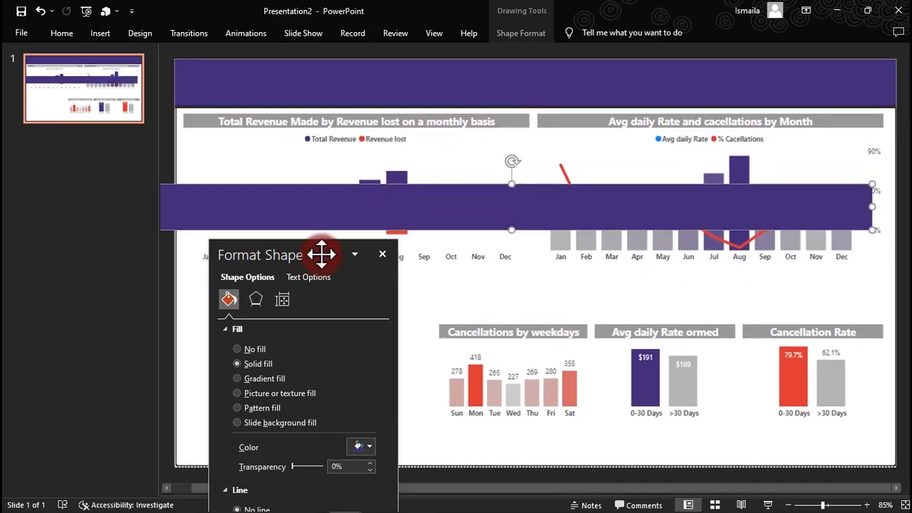
left_click_drag(321, 253, 54, 253)
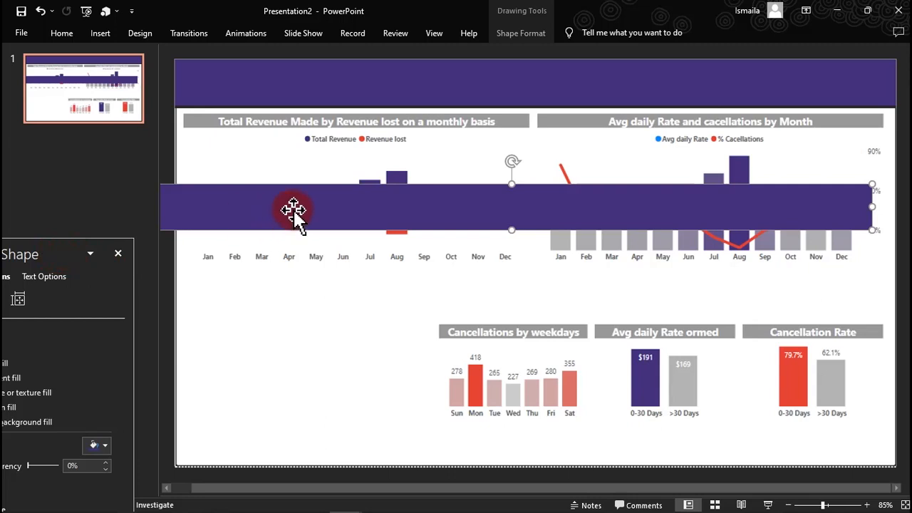
left_click_drag(295, 211, 307, 289)
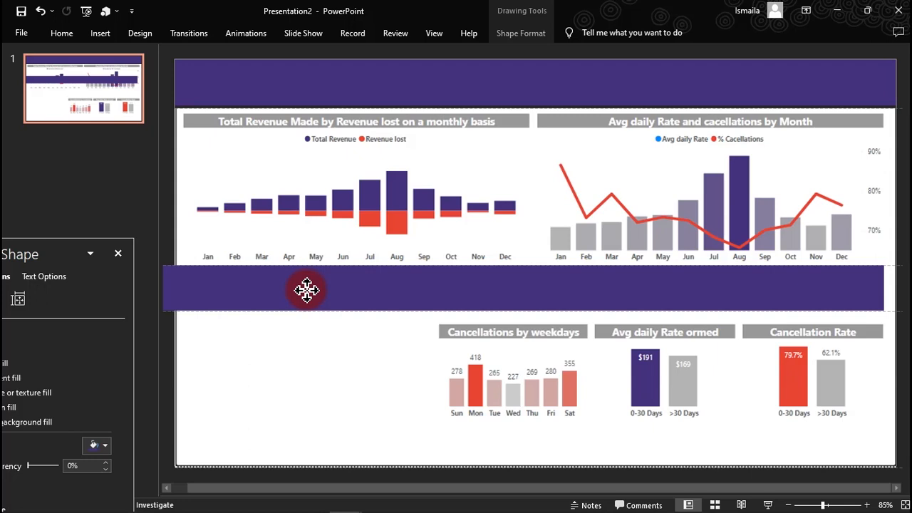
left_click_drag(308, 290, 308, 290)
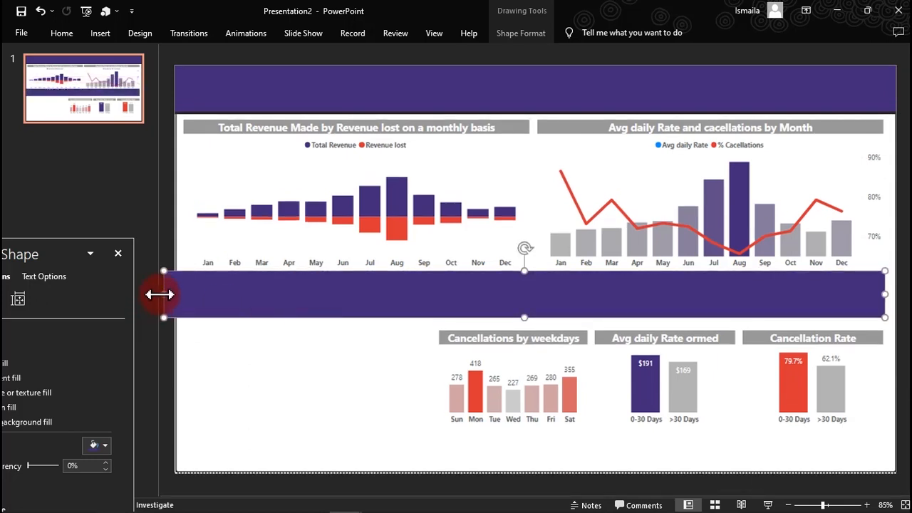
- Narrow the middle purple band to fit below the Avg daily Rate chart and place a duplicate below the Total Revenue chart
left_click_drag(161, 293, 540, 310)
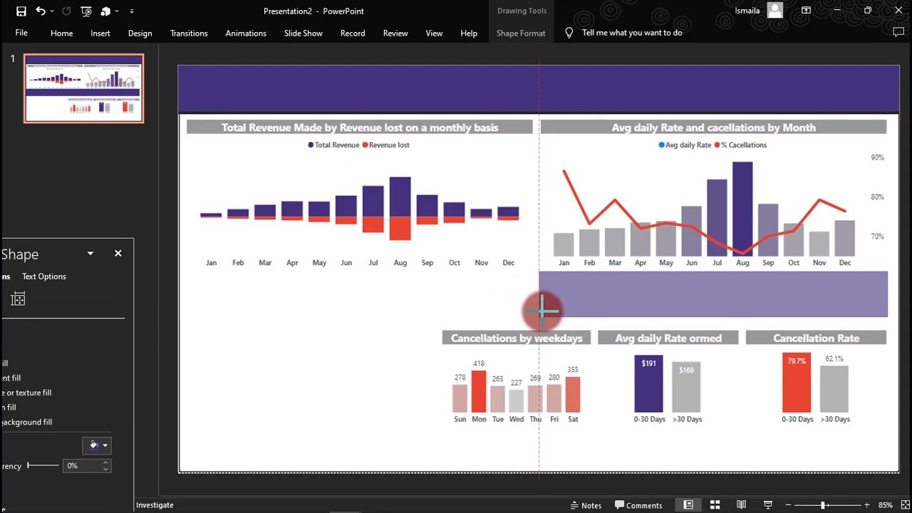
left_click_drag(543, 309, 543, 310)
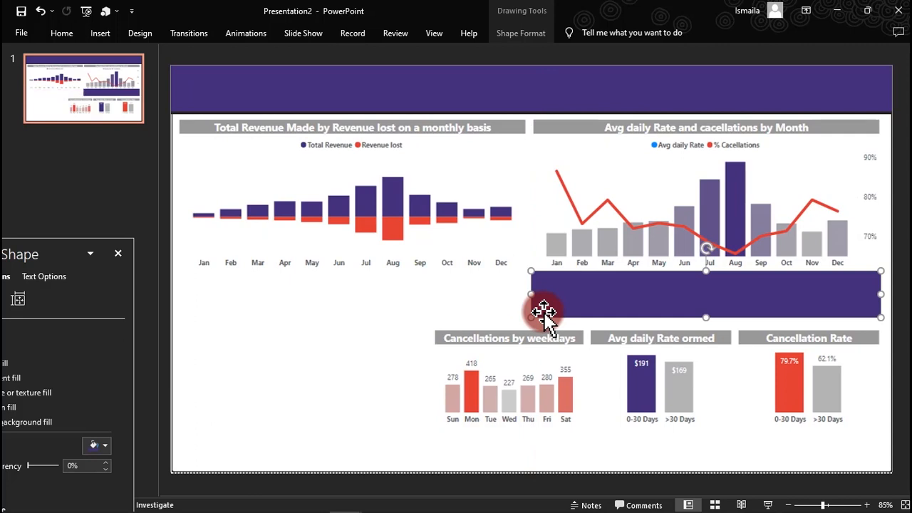
key("ctrl+d")
left_click_drag(675, 439, 253, 284)
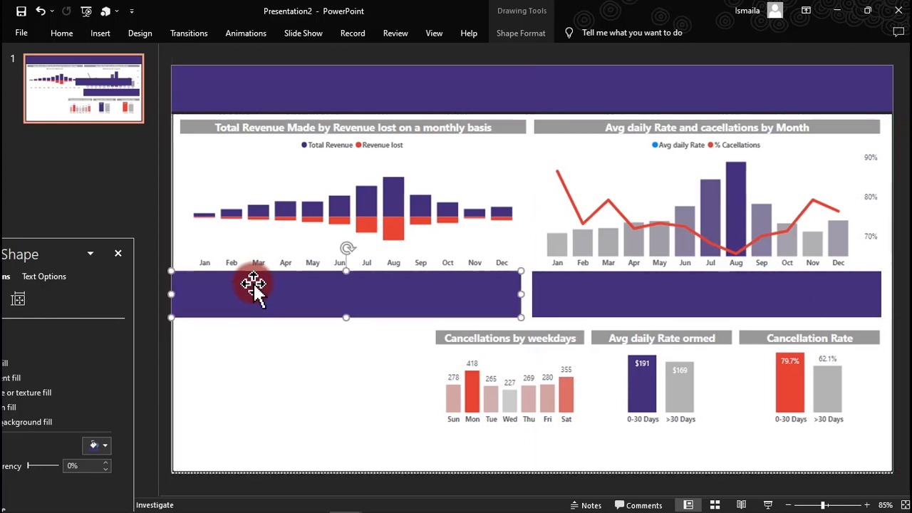
left_click_drag(171, 295, 177, 297)
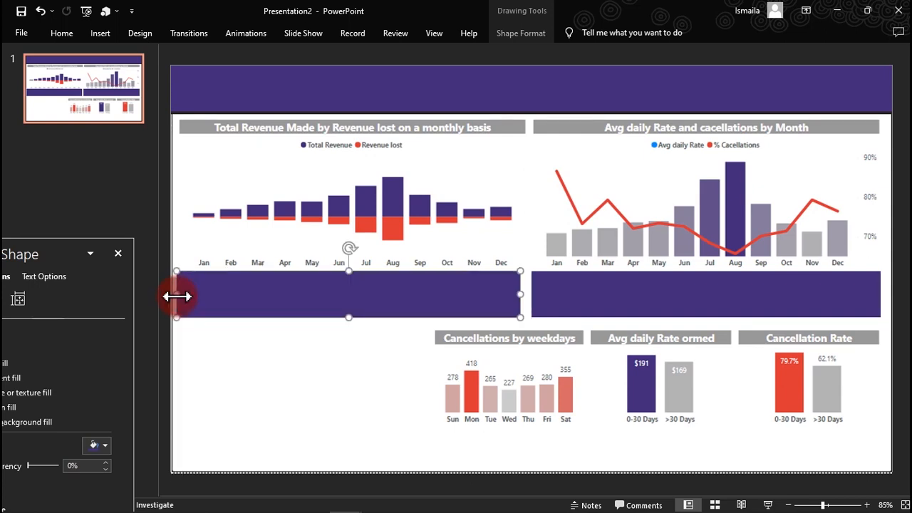
key("ctrl+z")
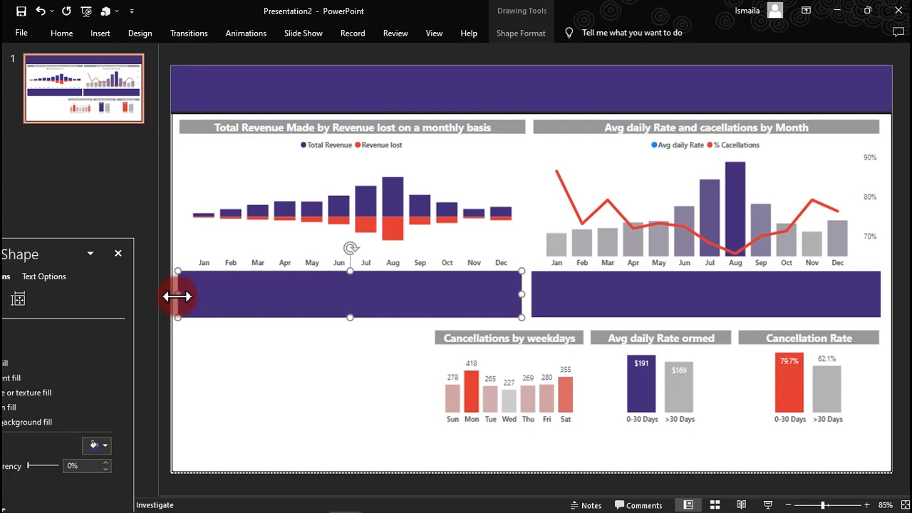
- Duplicate the purple band below the revenue chart and fit the copy into the space under the Cancellations by weekdays chart
left_click_drag(282, 306, 784, 389)
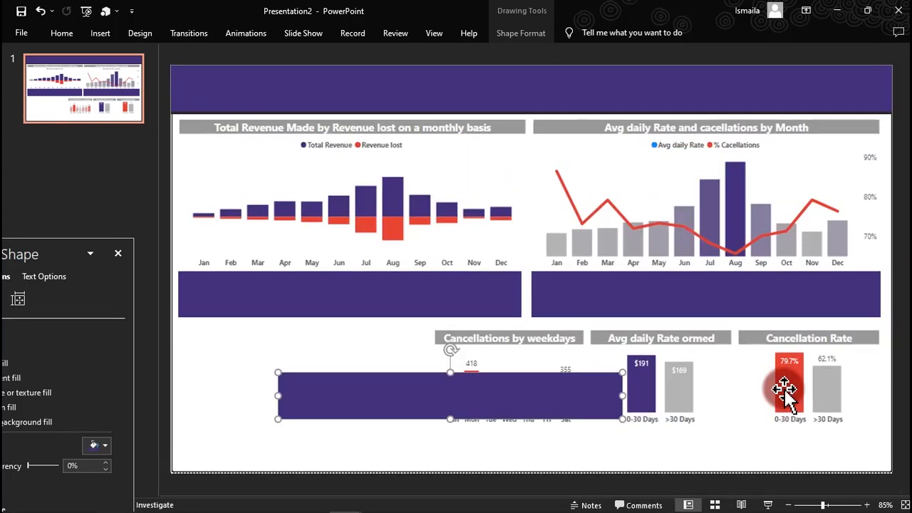
left_click_drag(540, 390, 511, 449)
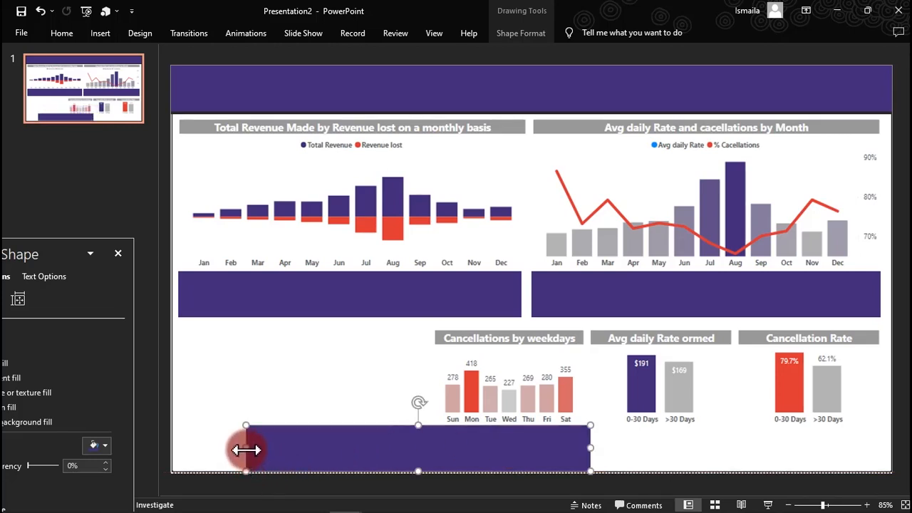
left_click_drag(246, 449, 435, 447)
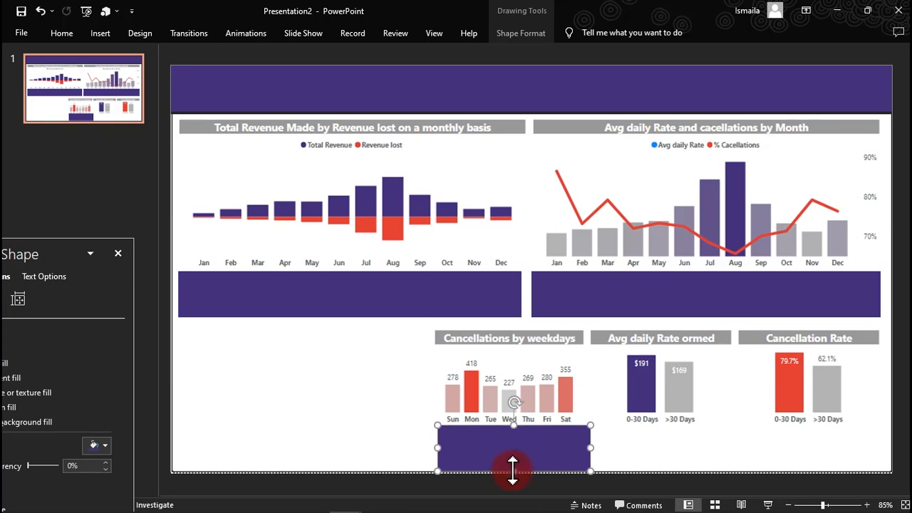
left_click_drag(511, 470, 512, 464)
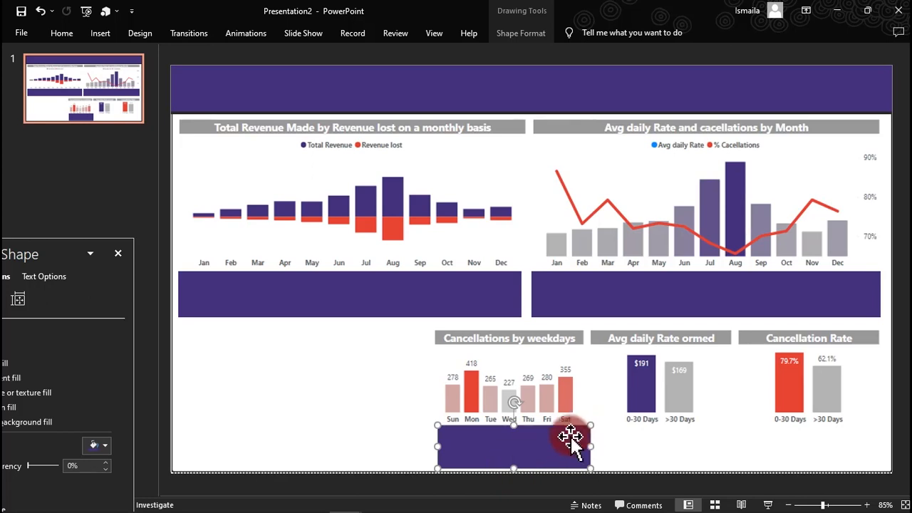
- Duplicate the small purple band and stretch the copy to span beneath the Avg daily Rate and Cancellation Rate column charts
key("ctrl+d")
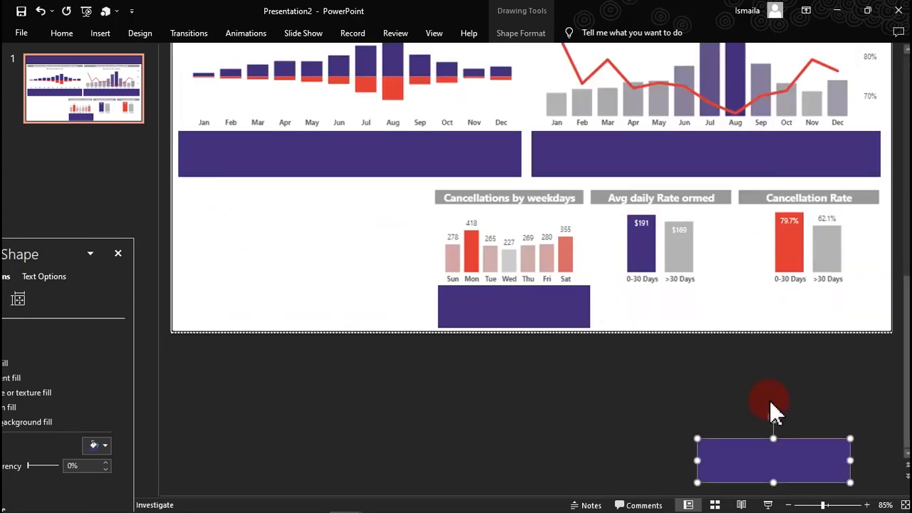
left_click_drag(774, 452, 670, 306)
scroll(670, 306, "up", 2)
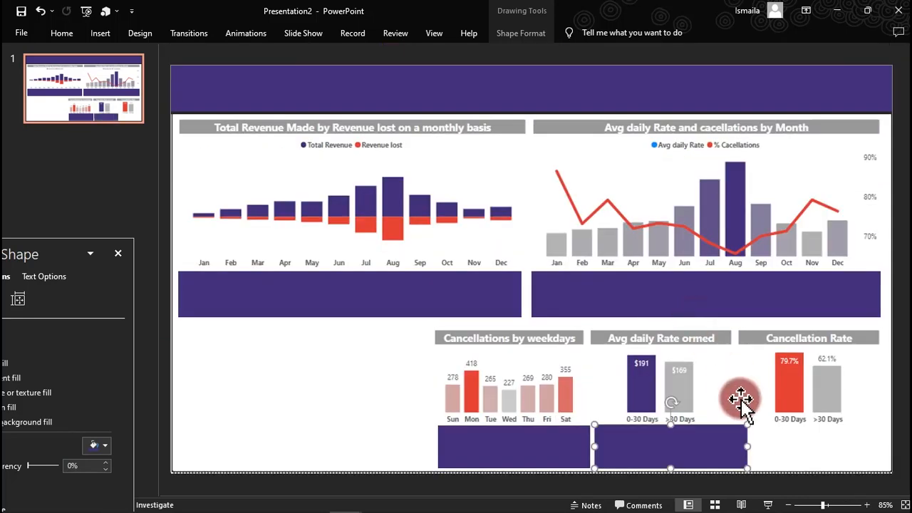
left_click_drag(747, 446, 881, 445)
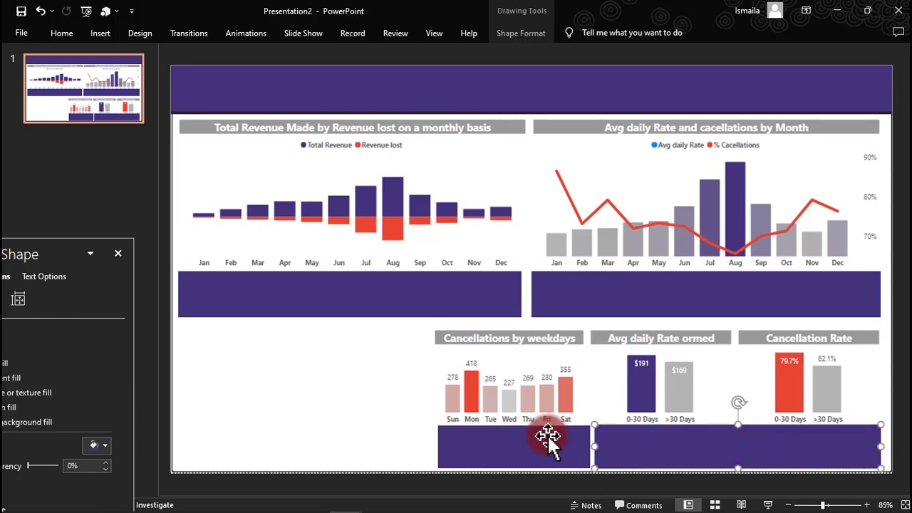
- Duplicate the band below the revenue chart and resize the copy to fill the empty area beside the Cancellations by weekdays chart
left_click(392, 299)
left_click_drag(397, 301, 387, 350)
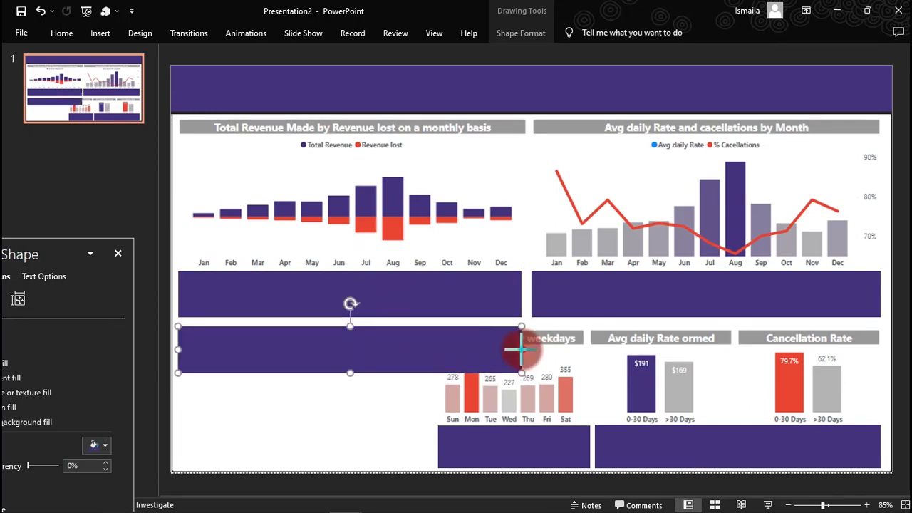
left_click_drag(523, 350, 428, 354)
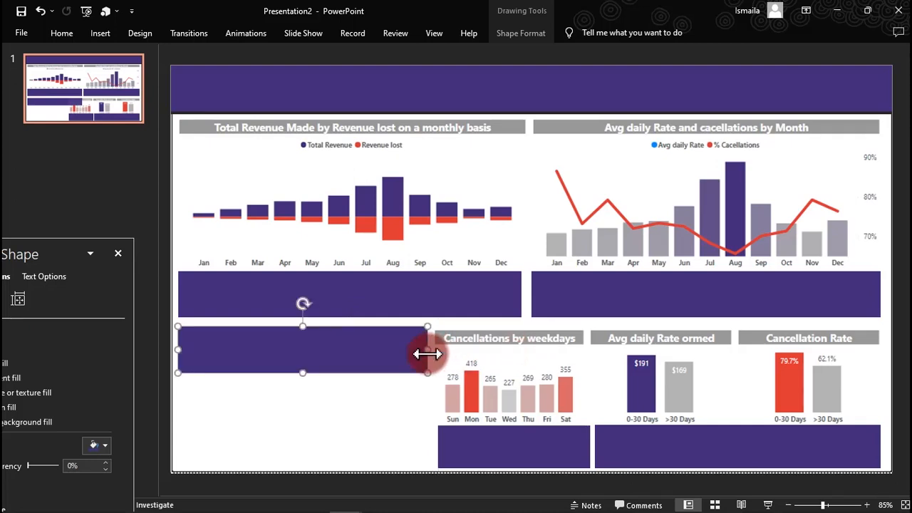
key("Down")
key("Down")
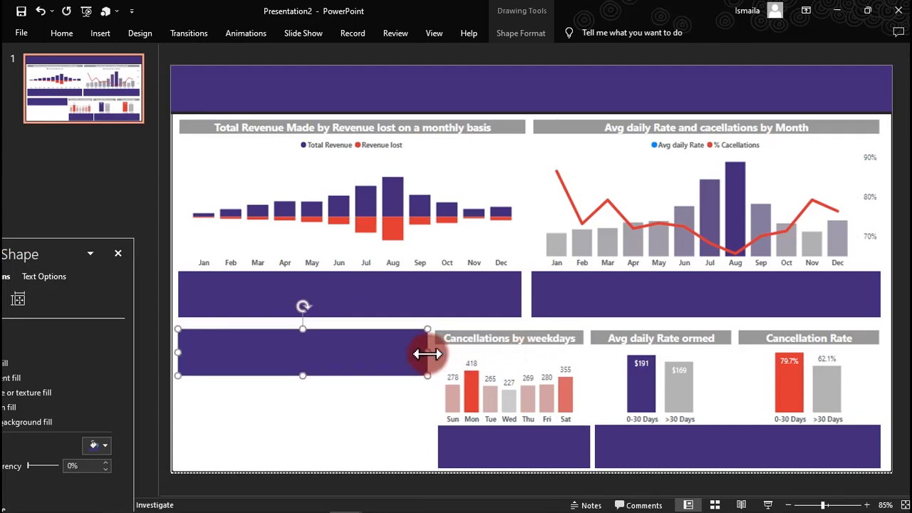
key("Down")
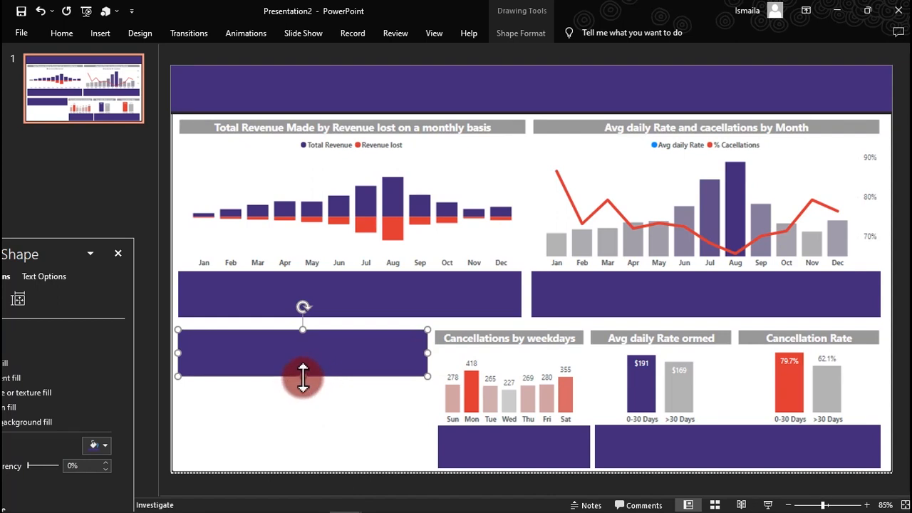
left_click_drag(303, 376, 299, 467)
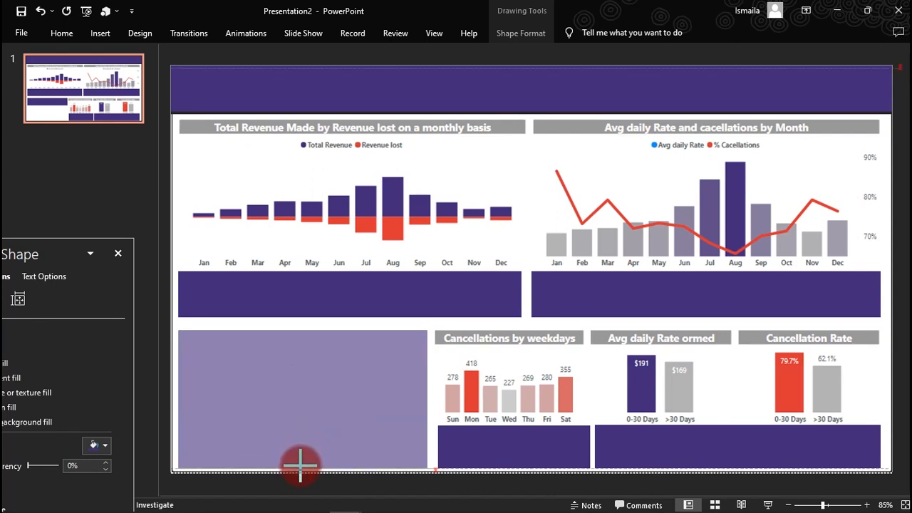
left_click_drag(300, 466, 300, 468)
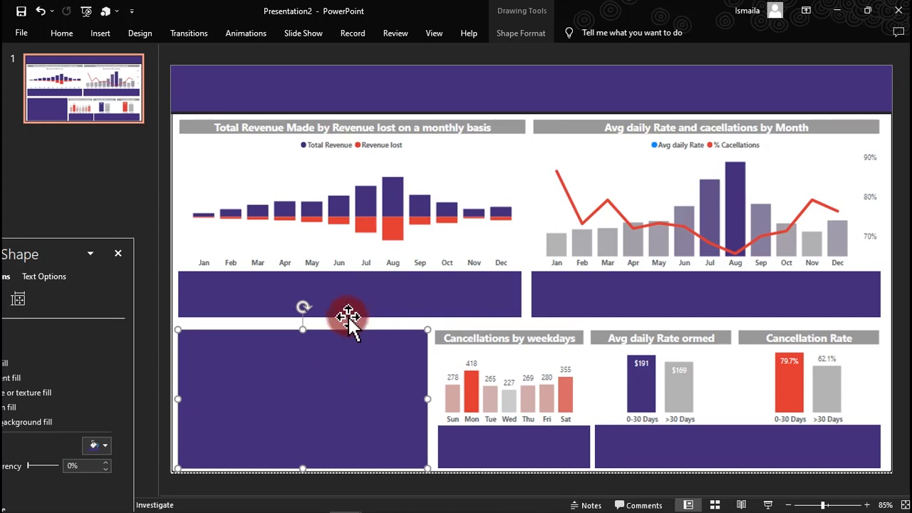
- Change the fill of the band below the Total Revenue chart to solid light grey
left_click(350, 287)
left_click_drag(65, 243, 680, 156)
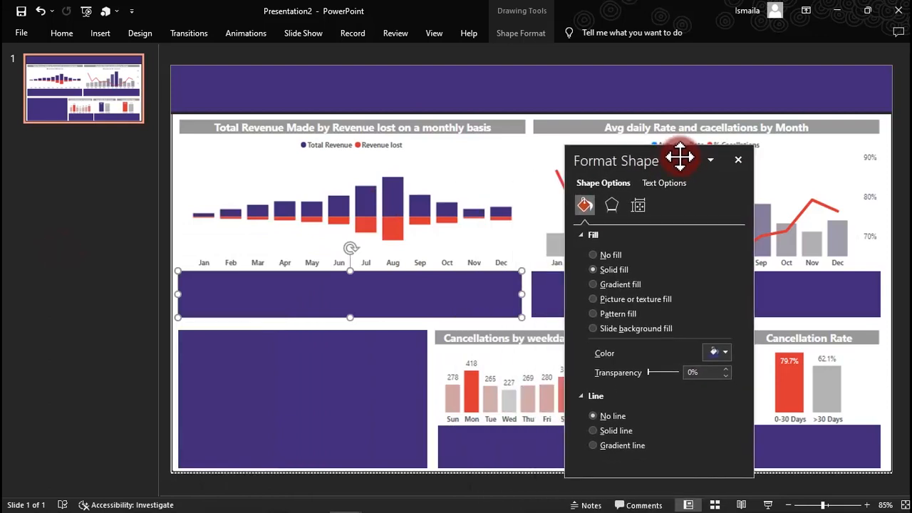
left_click(720, 352)
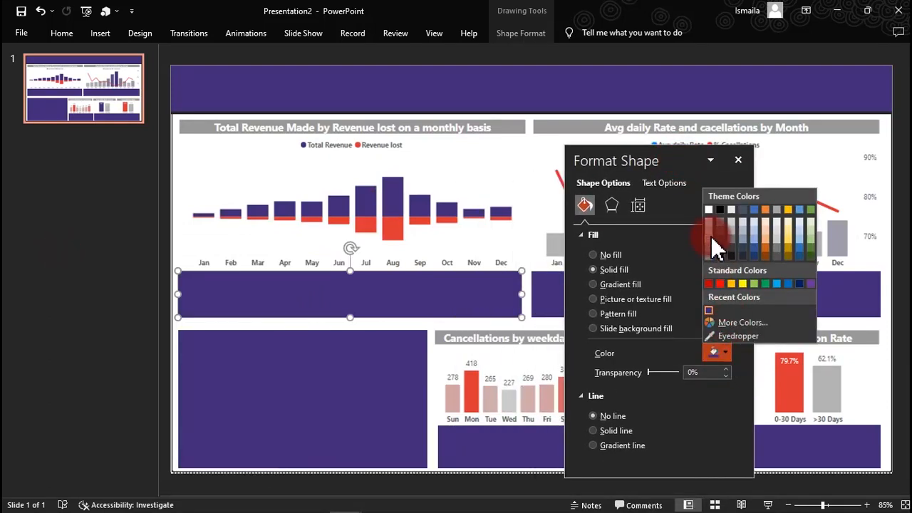
left_click(709, 230)
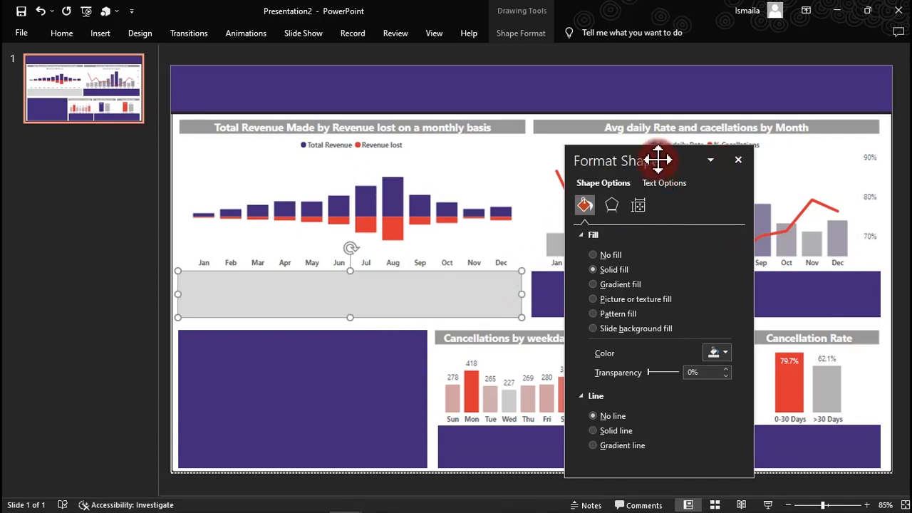
left_click_drag(658, 160, 51, 228)
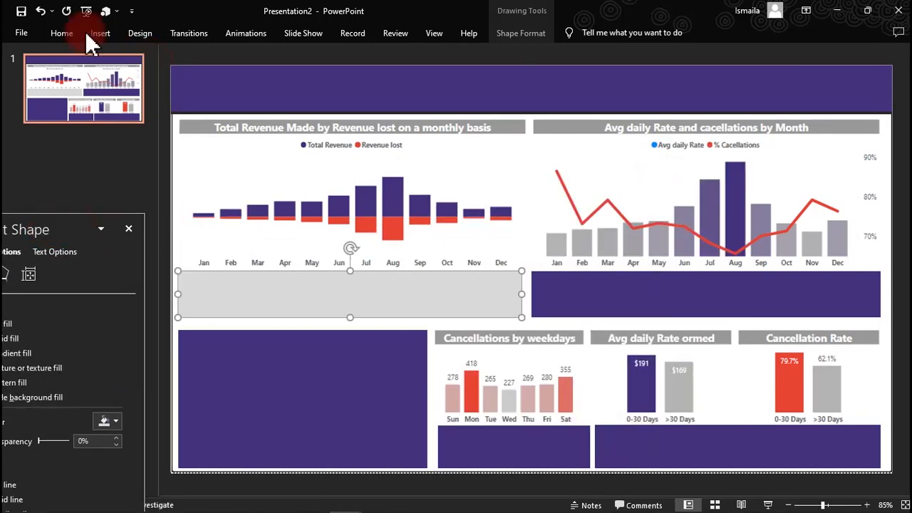
- Copy the light grey formatting to the other four purple shapes below the header with Format Painter
left_click(60, 33)
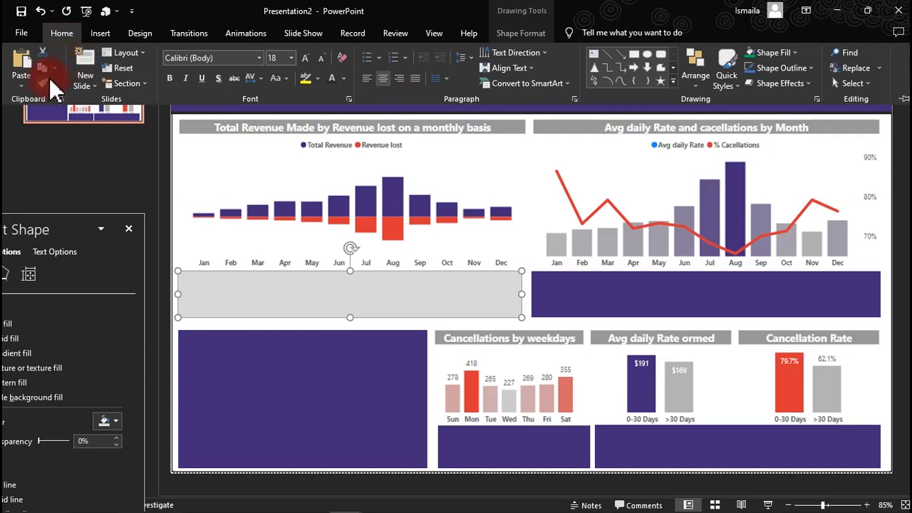
left_click(44, 80)
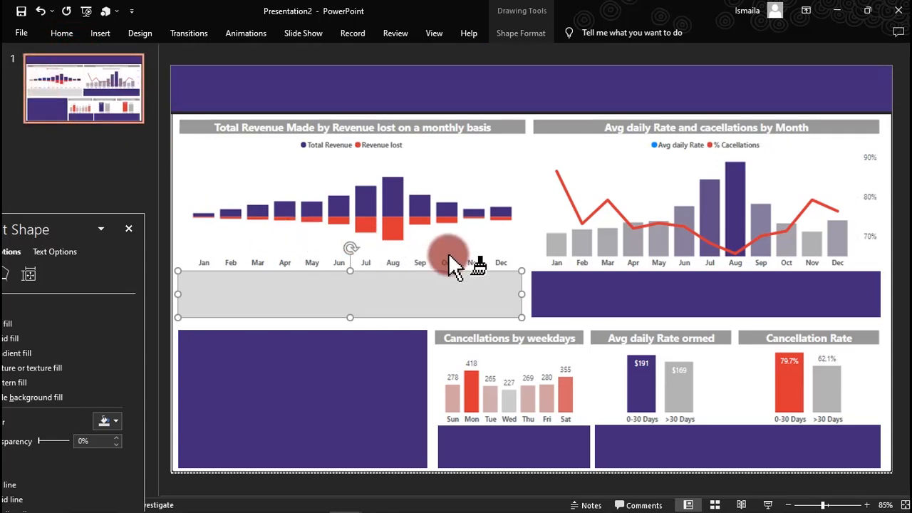
left_click(623, 310)
left_click(688, 452)
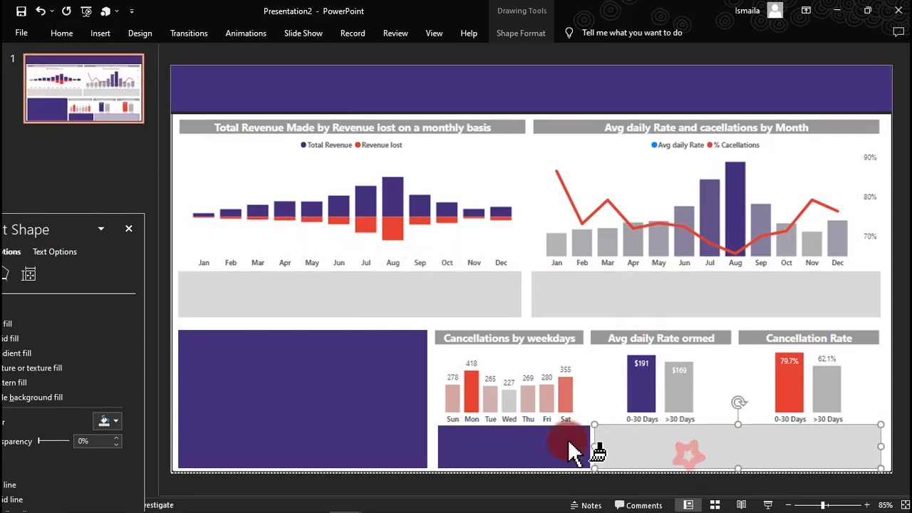
left_click(566, 448)
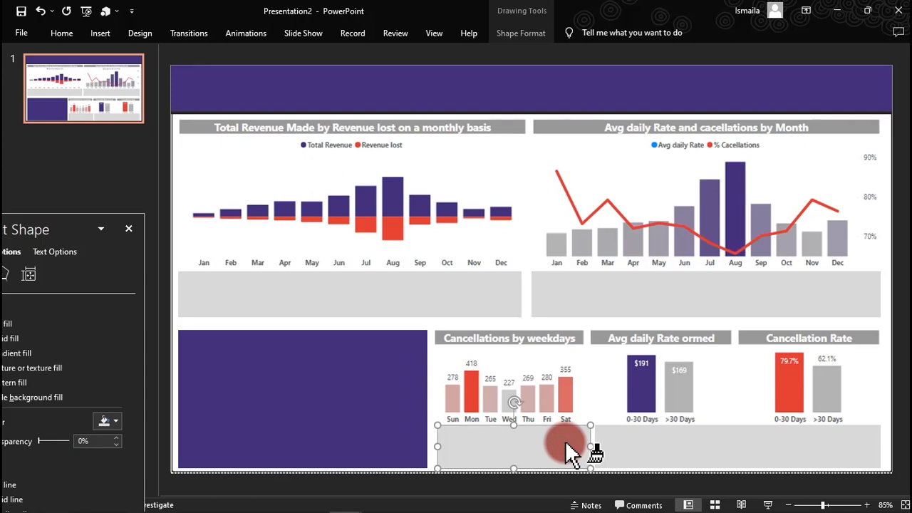
left_click(292, 413)
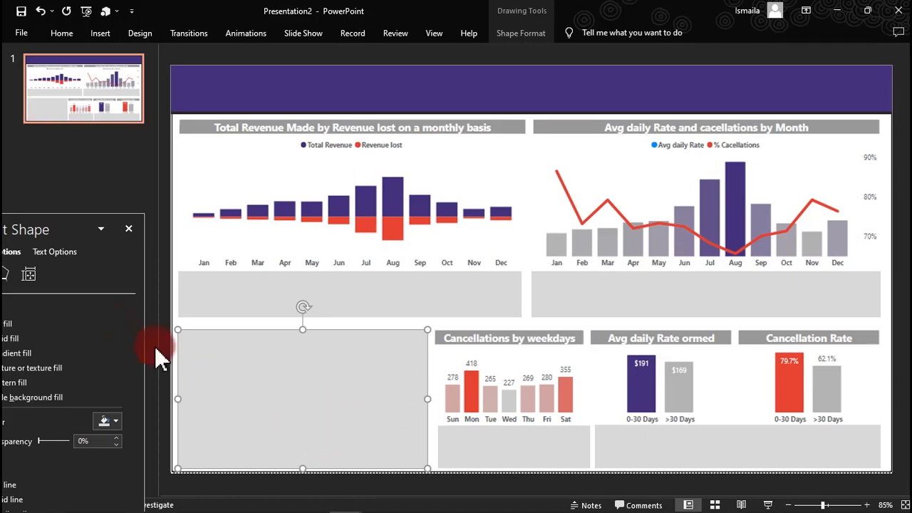
- Apply a gradient fill to the large block beside the weekday chart and remove its two middle gradient stops
left_click_drag(69, 227, 667, 171)
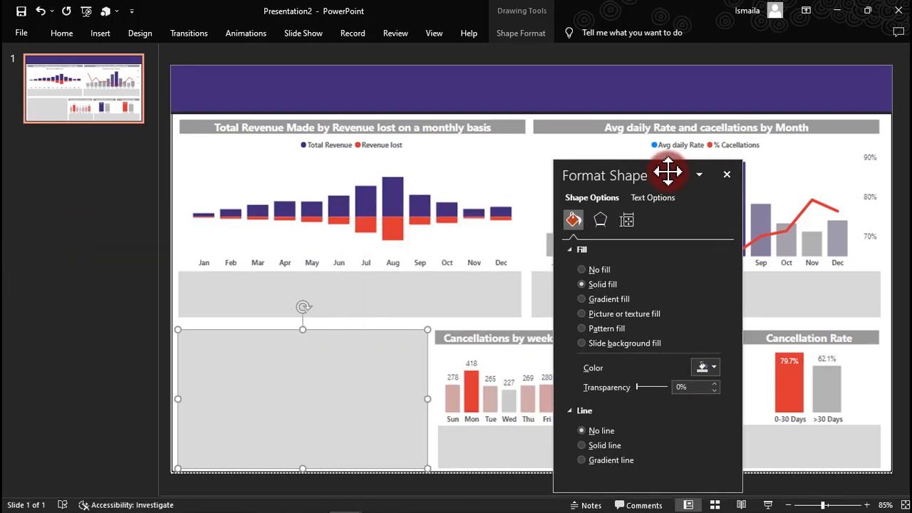
left_click(600, 299)
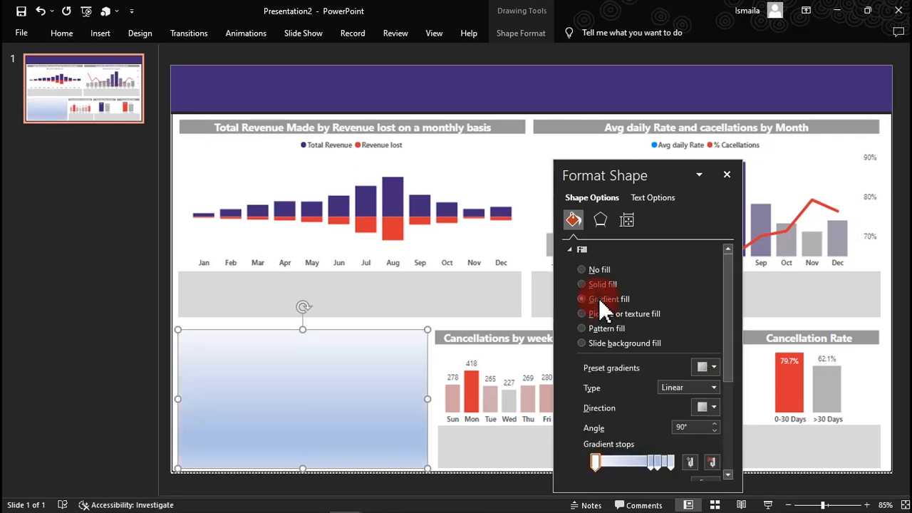
left_click(658, 464)
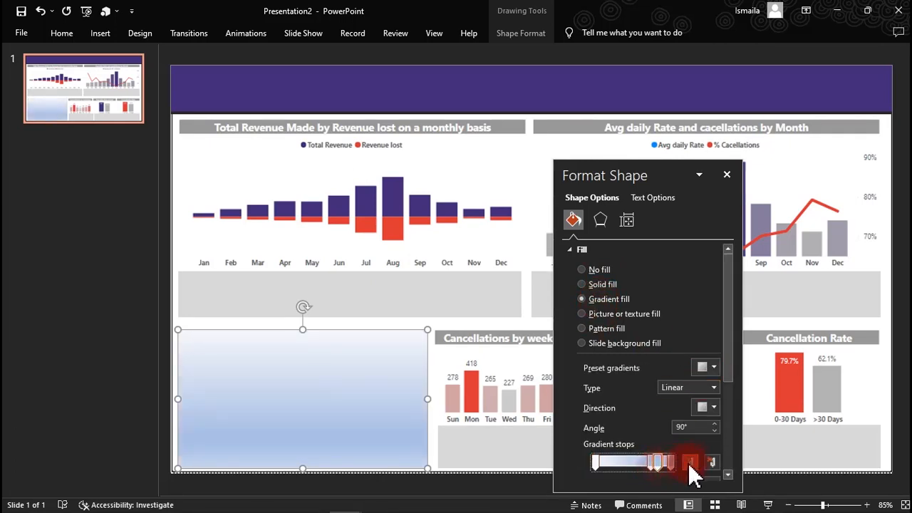
left_click(711, 462)
left_click(711, 463)
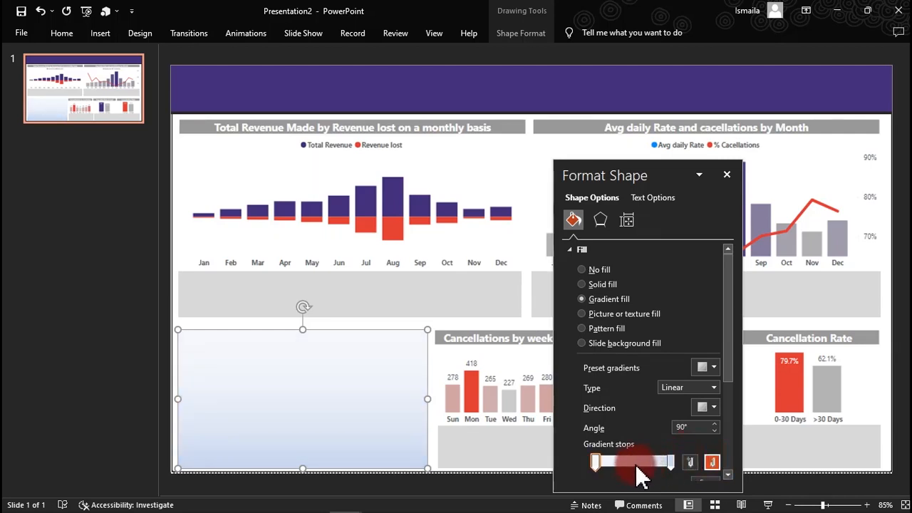
- Swap the two remaining gradient stops so the block fades from light blue at its top to near white at its bottom
left_click_drag(664, 460, 690, 468)
left_click(596, 460)
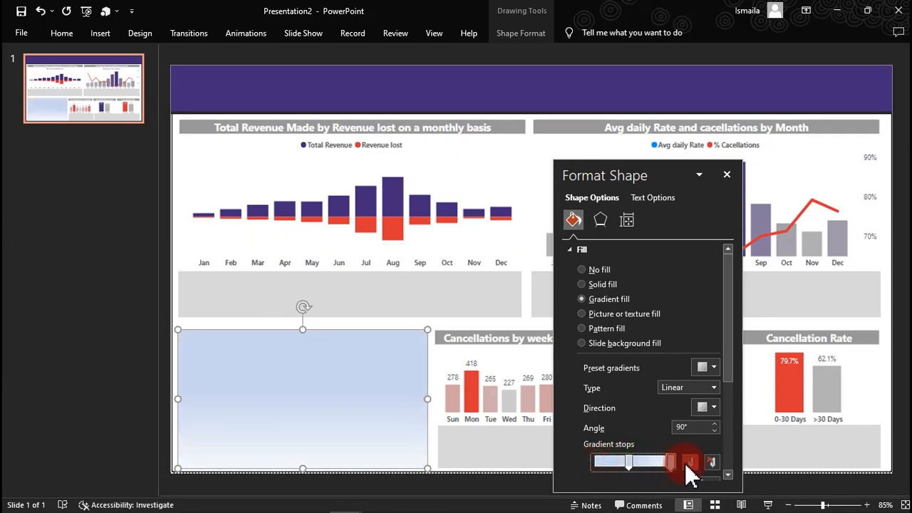
left_click_drag(628, 460, 591, 459)
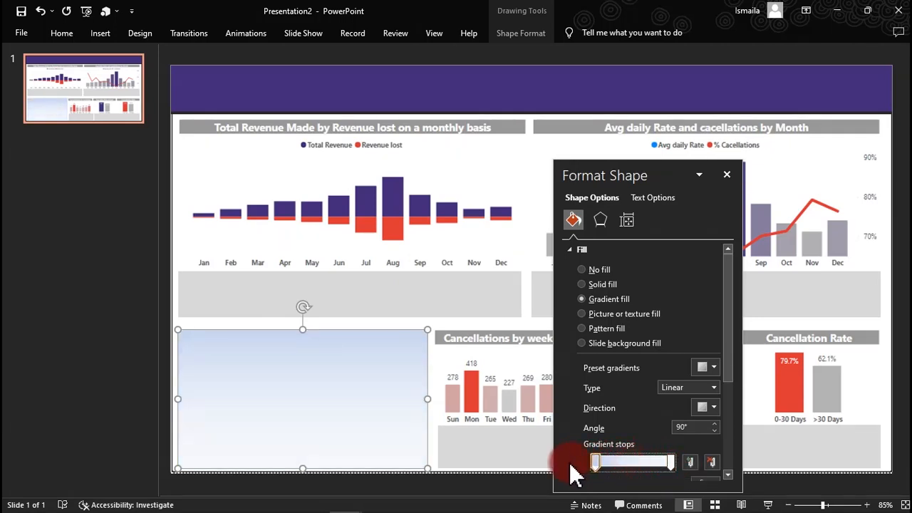
- Recolour the block's upper gradient stop to white darkened 15% and set the lower stop's transparency to 72%
scroll(716, 428, "down", 3)
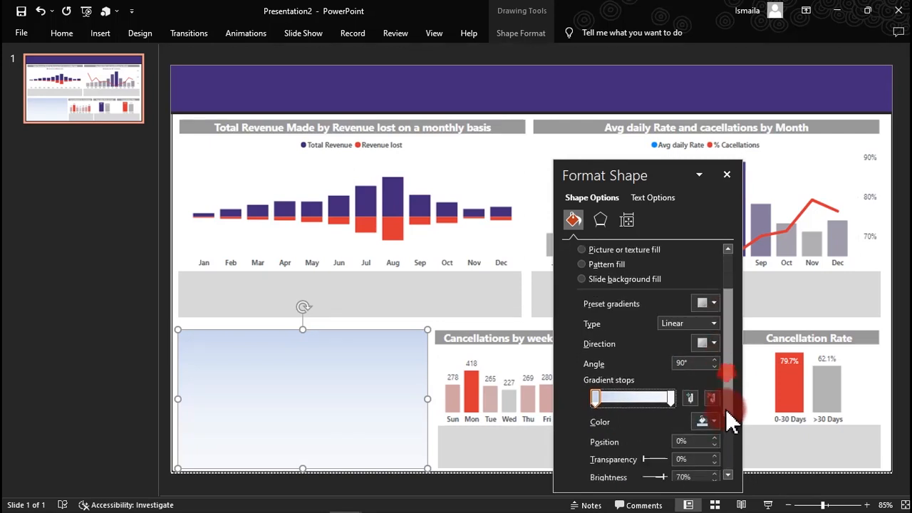
left_click(709, 392)
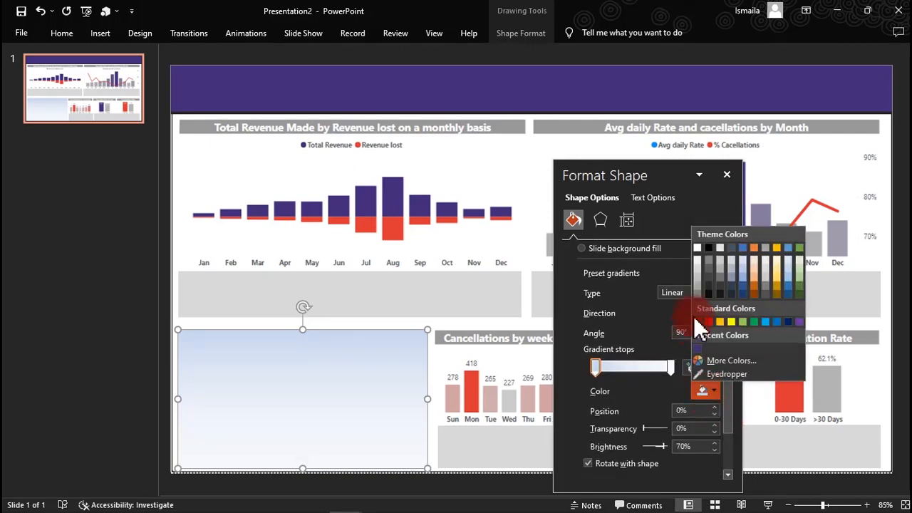
left_click(699, 268)
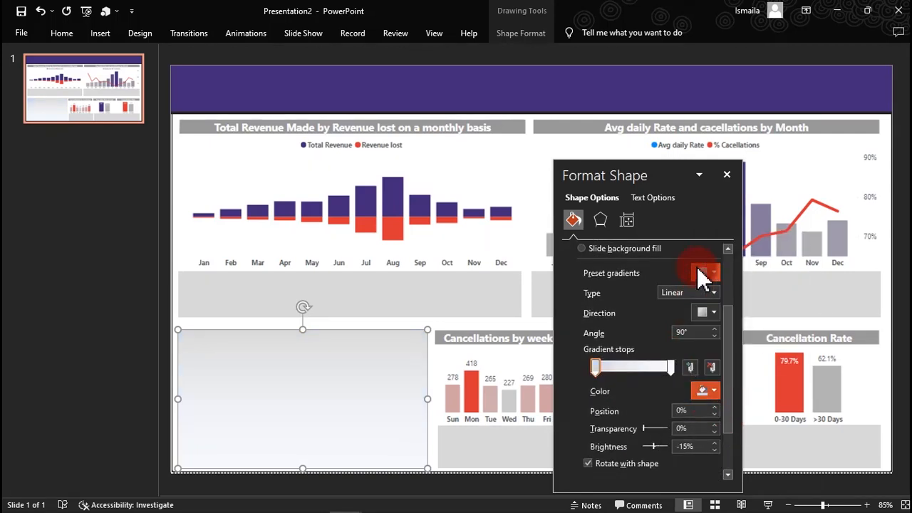
left_click(671, 367)
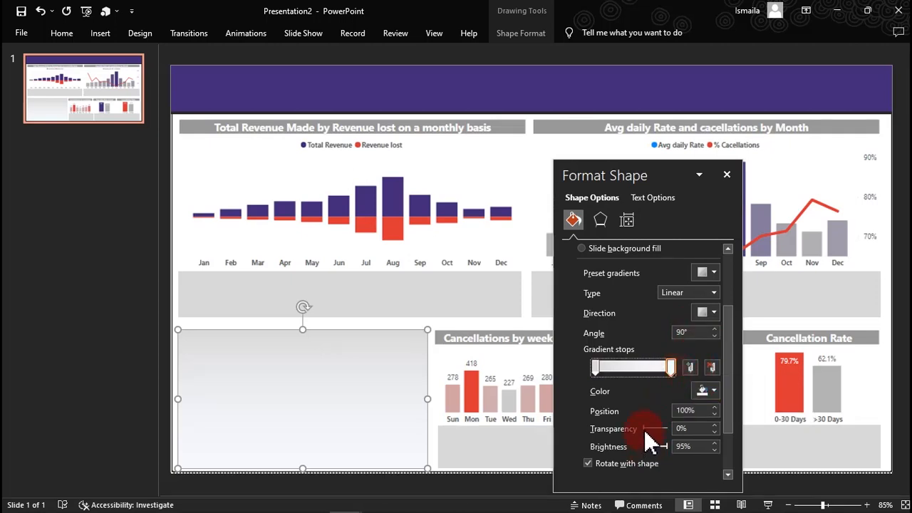
left_click_drag(645, 431, 660, 440)
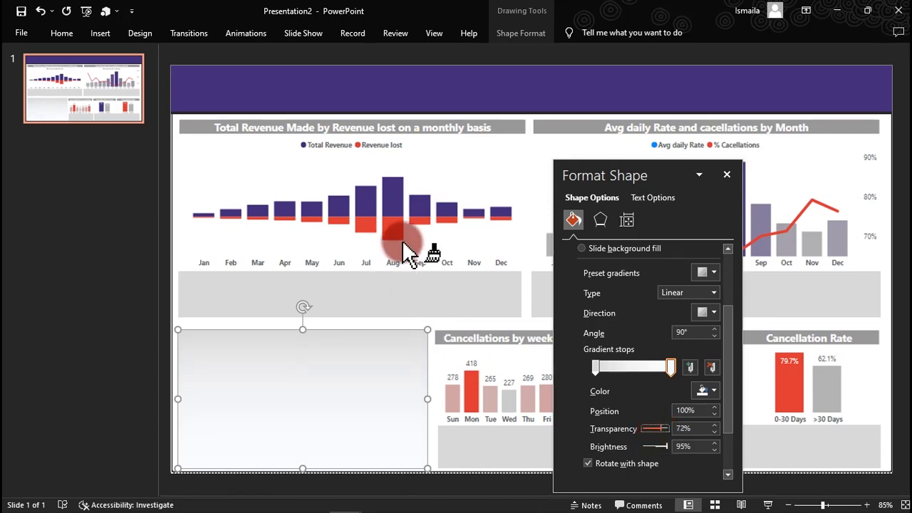
- Deselect the gradient block and switch to the Editable template presentation to view its finished panel design
left_click(214, 164)
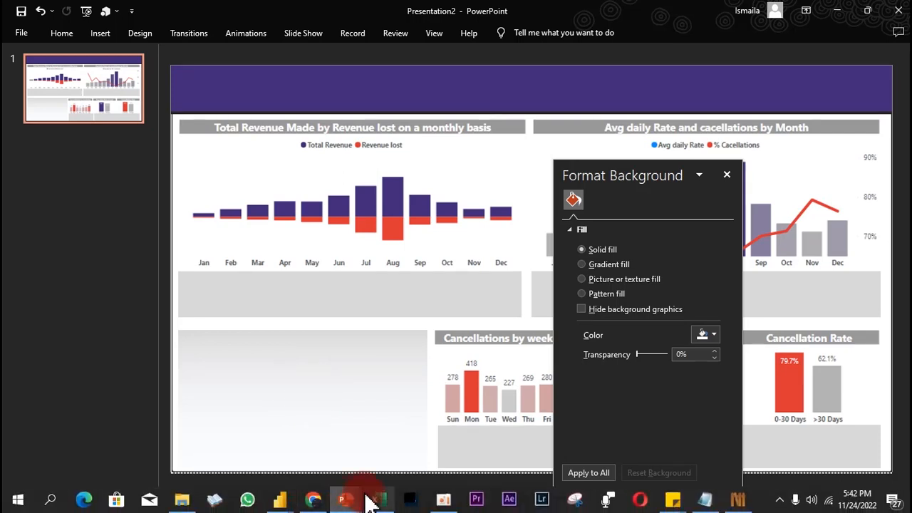
mouse_move(347, 502)
left_click(301, 427)
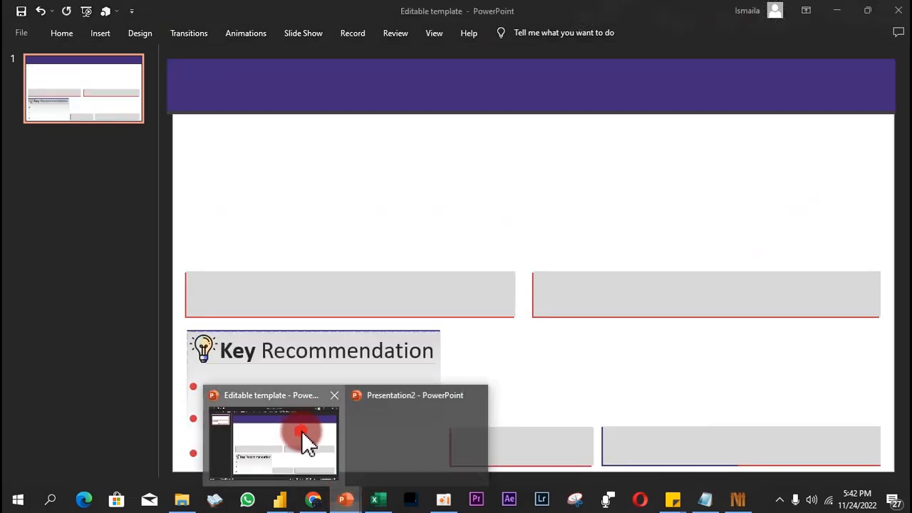
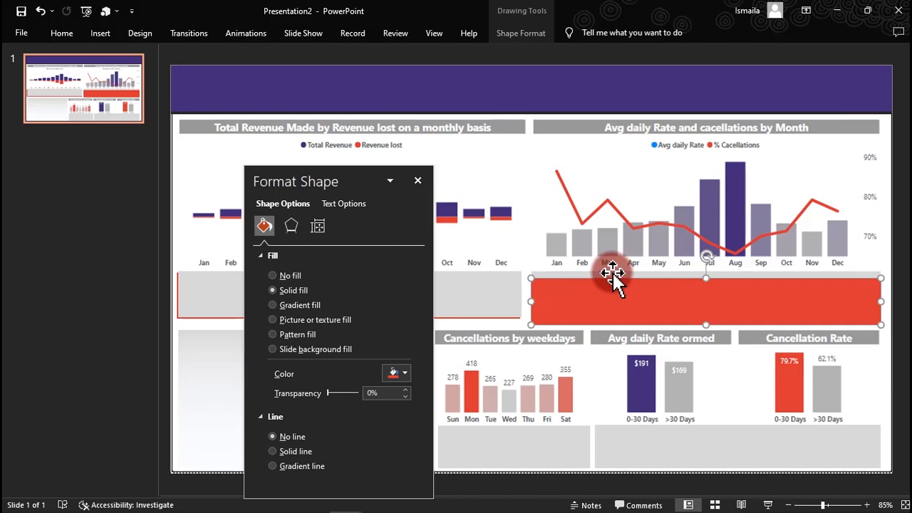
- Bring the grey band below the Avg daily Rate chart to the front and nudge the red copy up behind it as a thin edge
right_click(613, 272)
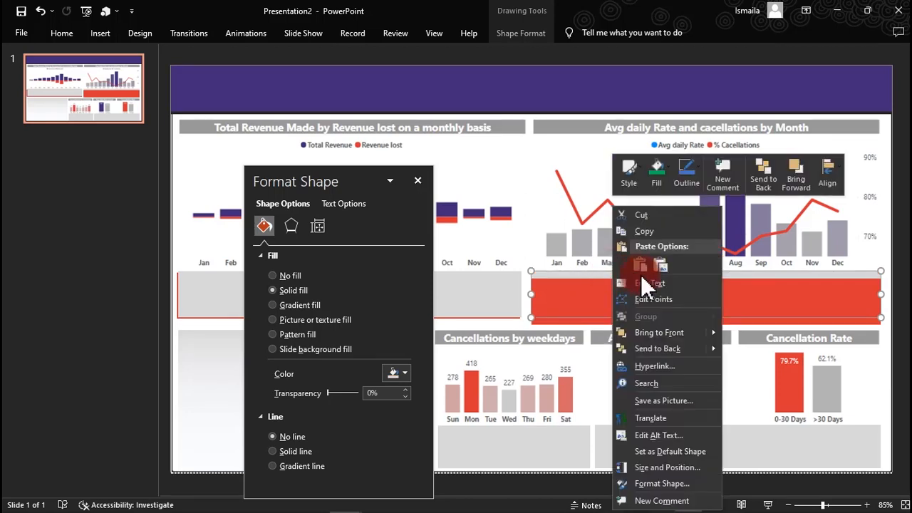
left_click(654, 334)
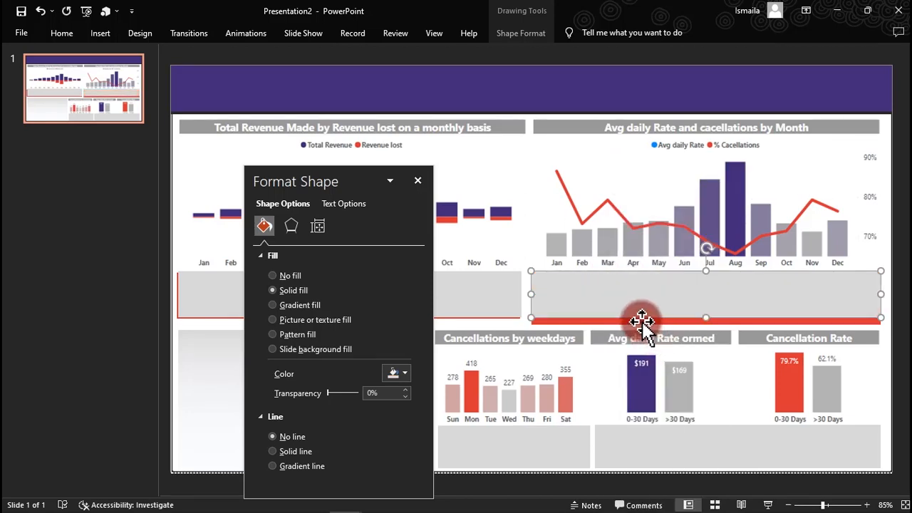
left_click(642, 322)
key("Up")
key("Up")
key("Up")
key("Up")
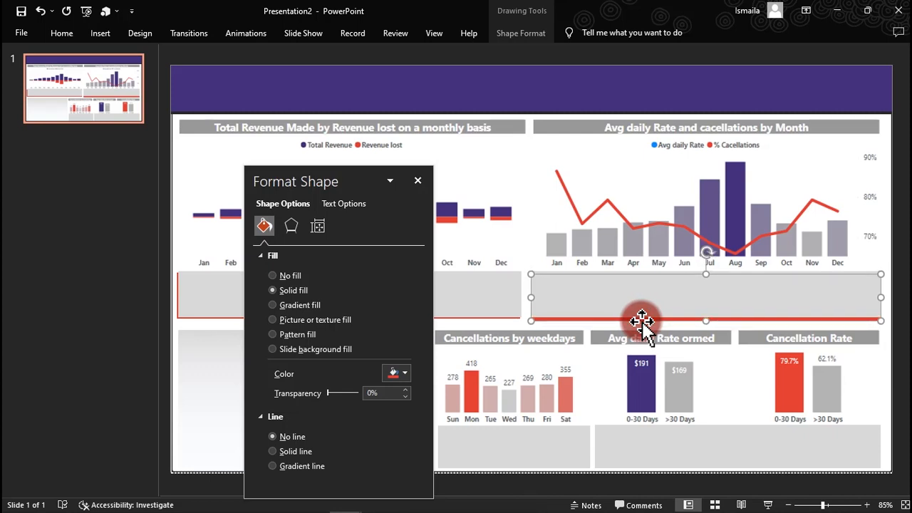
key("Up")
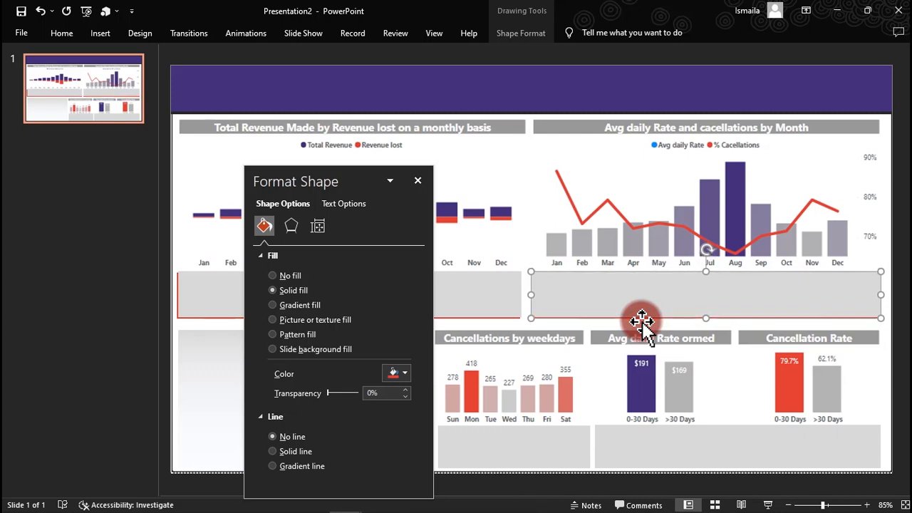
key("Left")
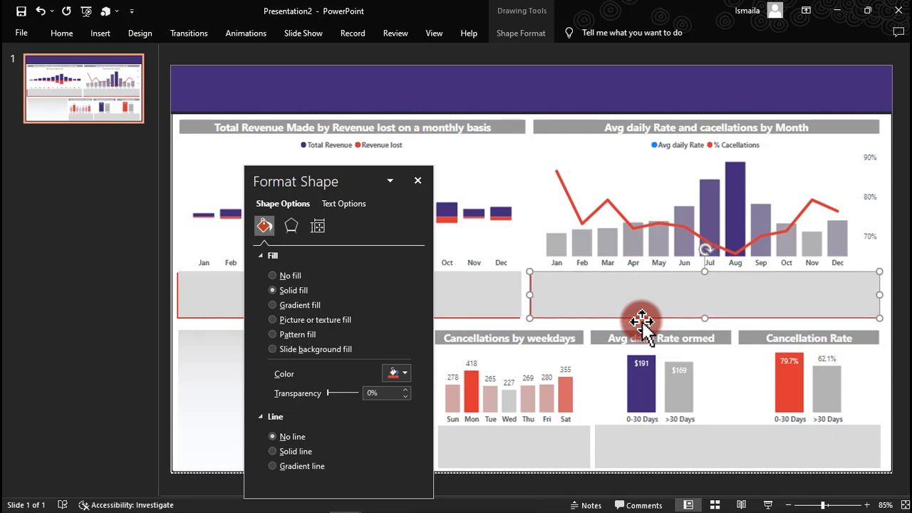
key("Right")
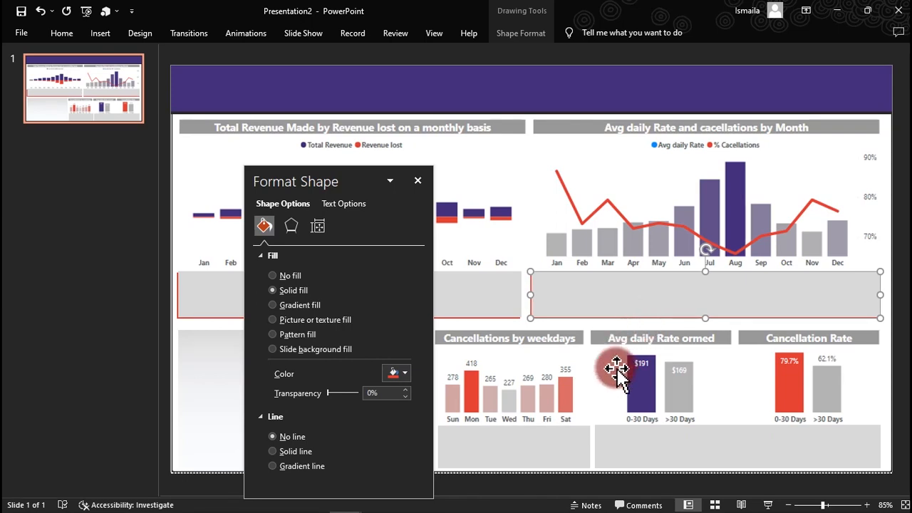
- Duplicate the grey band below the Cancellations by weekdays chart and fill the duplicate with the recently used red
left_click(568, 446)
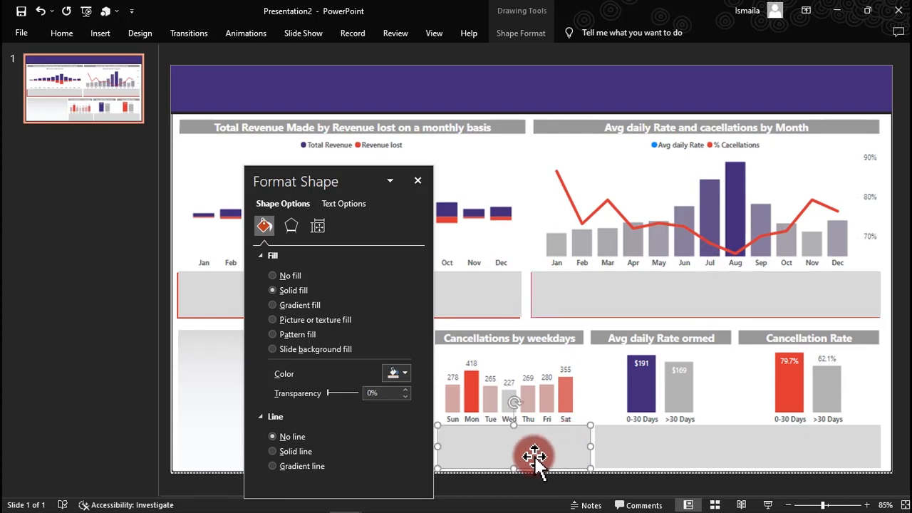
left_click_drag(534, 455, 542, 464)
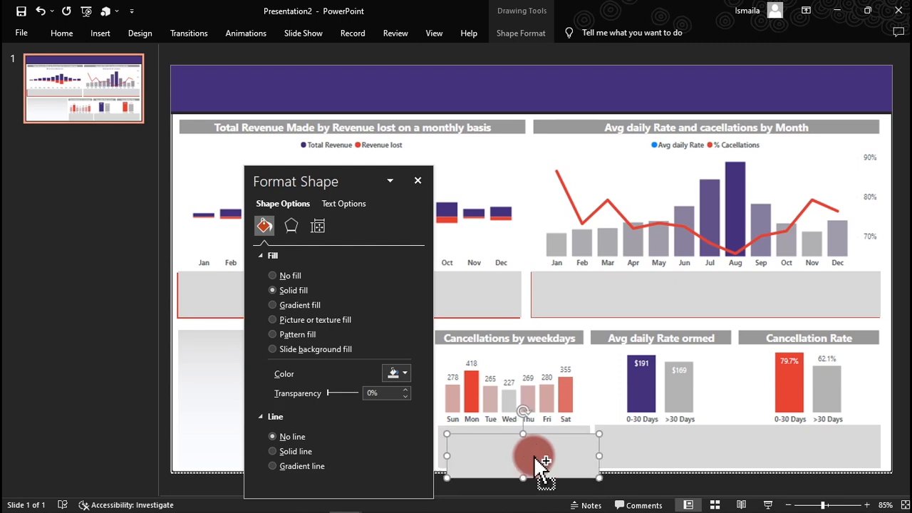
left_click(409, 376)
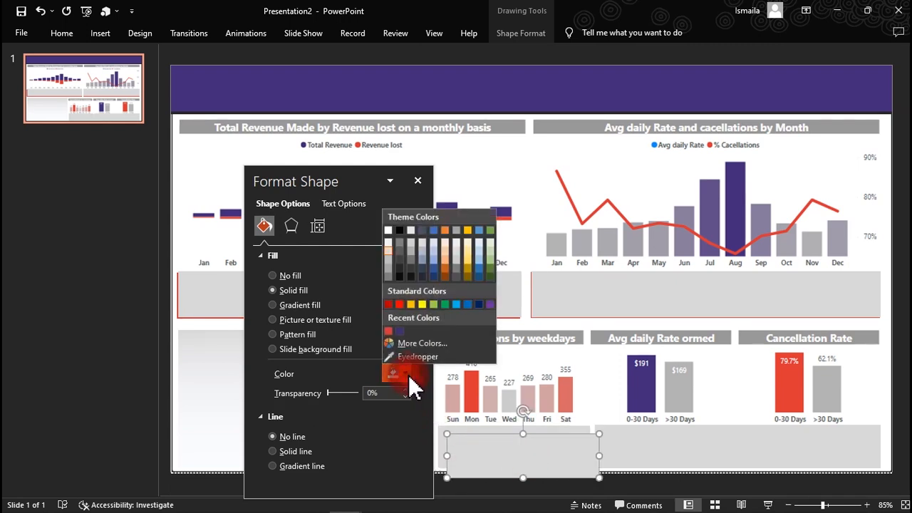
left_click(388, 333)
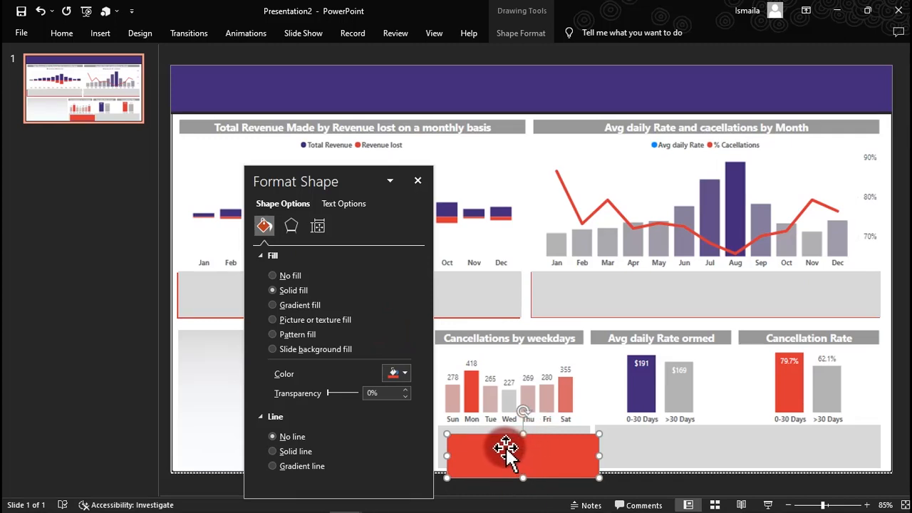
- Line up the red duplicate's sides with the weekday chart's grey band and bring the grey band in front of it
left_click_drag(509, 448, 529, 427)
right_click(529, 428)
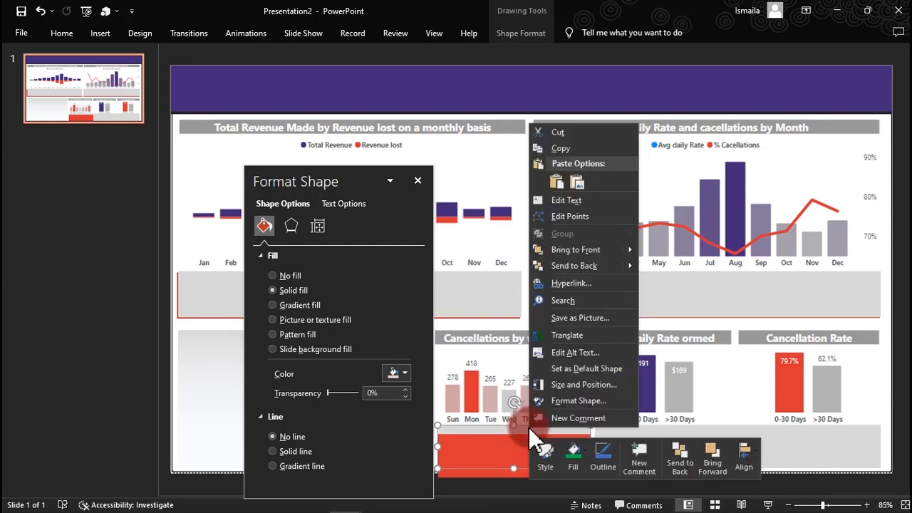
left_click(590, 266)
left_click(524, 476)
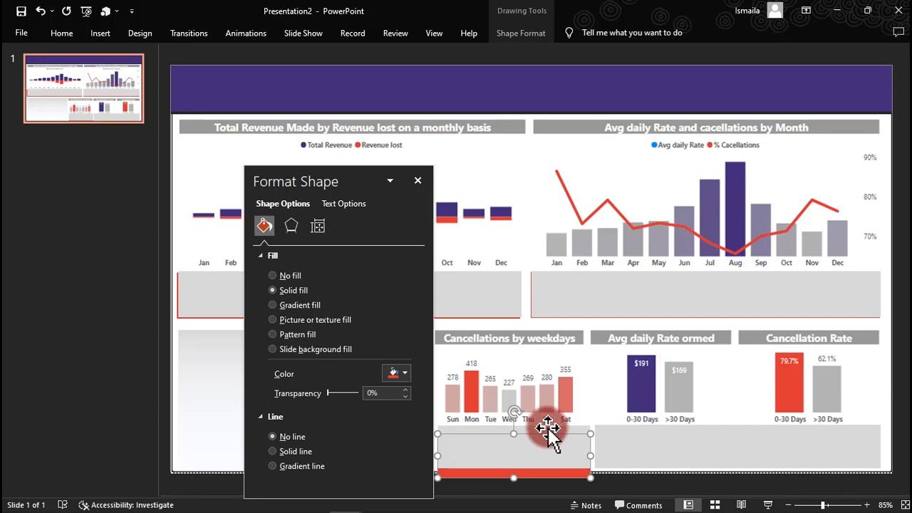
- Shorten the grey band below the weekday chart slightly from its lower edge and nudge the red copy up behind it
left_click(546, 430)
left_click_drag(513, 468, 516, 470)
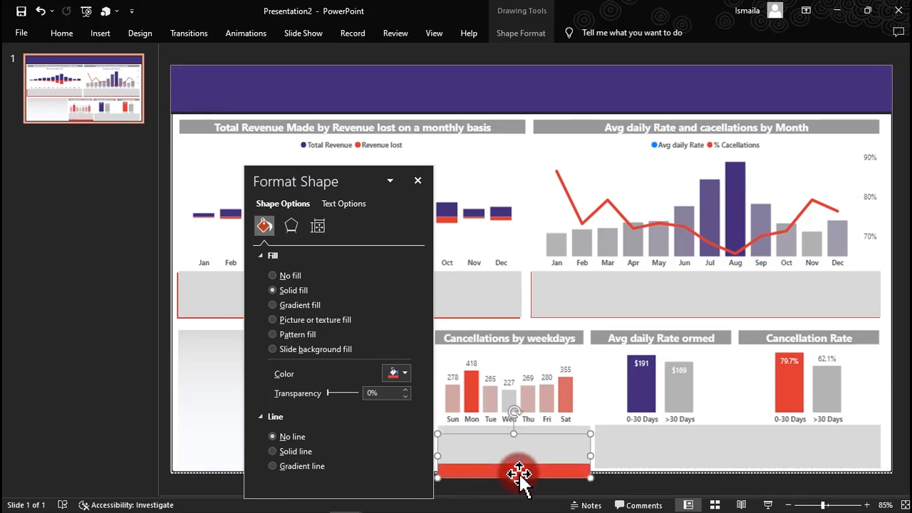
key("Up")
key("Up")
key("Up")
key("Up")
key("Up")
key("Up")
key("Up")
key("Up")
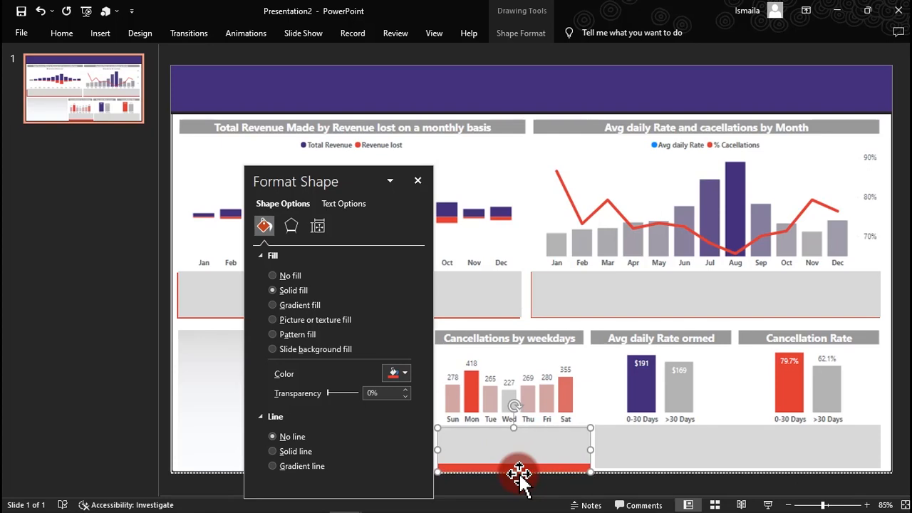
key("Up")
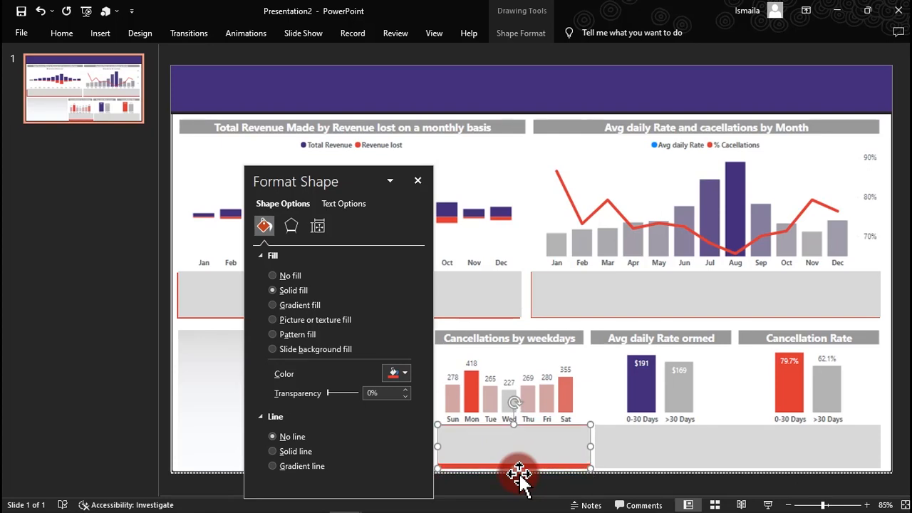
- Shorten the red copy to the grey band's height and offset it slightly as a thin red edge along the band's left and bottom
left_click_drag(514, 470, 513, 465)
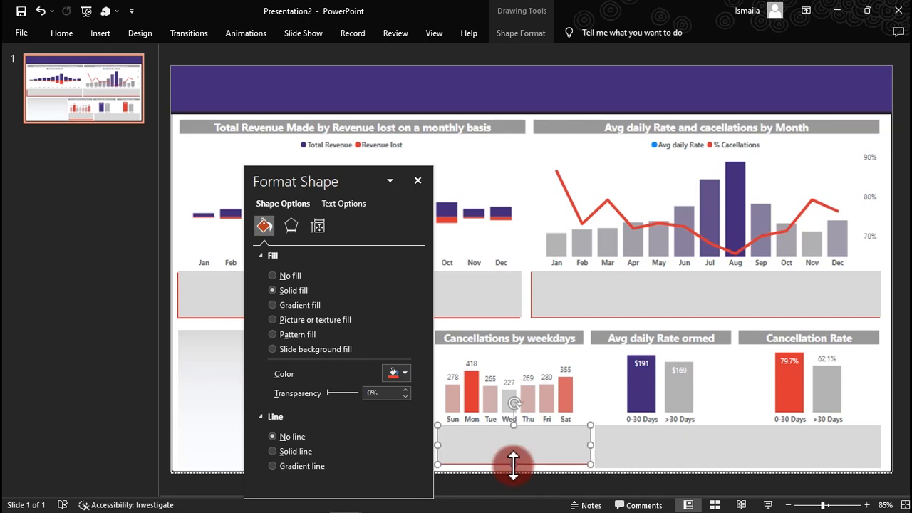
key("ctrl+z")
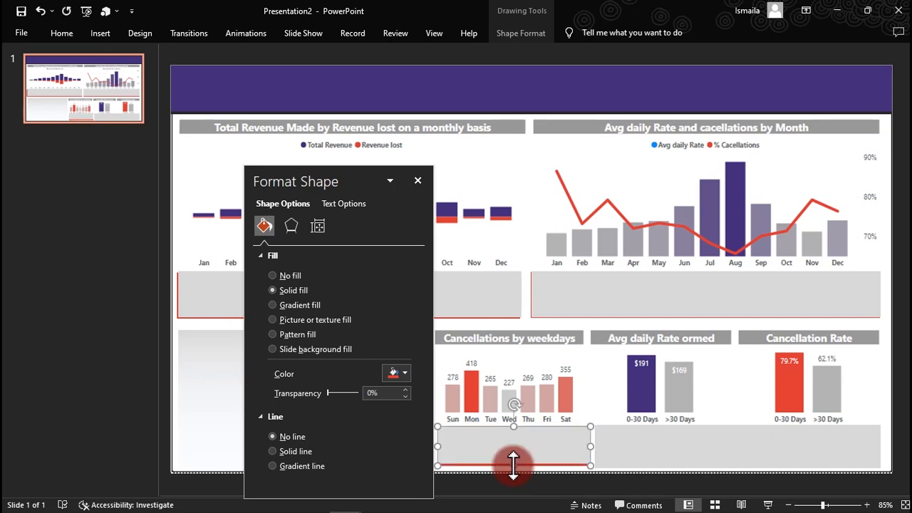
key("Left")
key("Left")
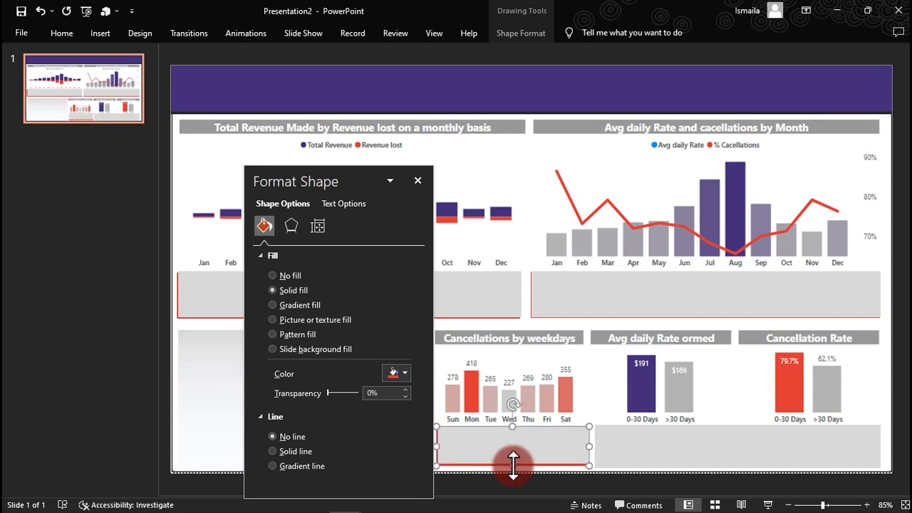
- Duplicate the wide grey band below the Avg daily Rate and Cancellation Rate column charts and fill the duplicate with the same red
left_click(623, 460)
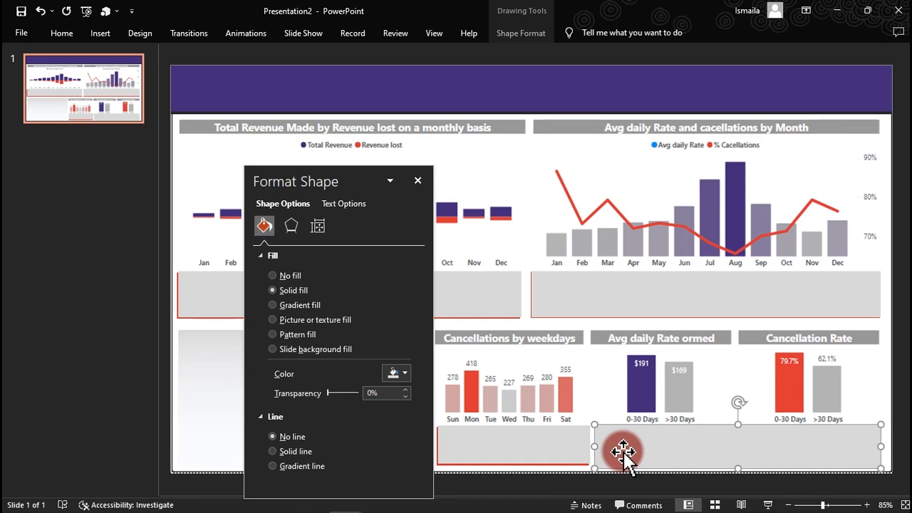
key("ctrl+d")
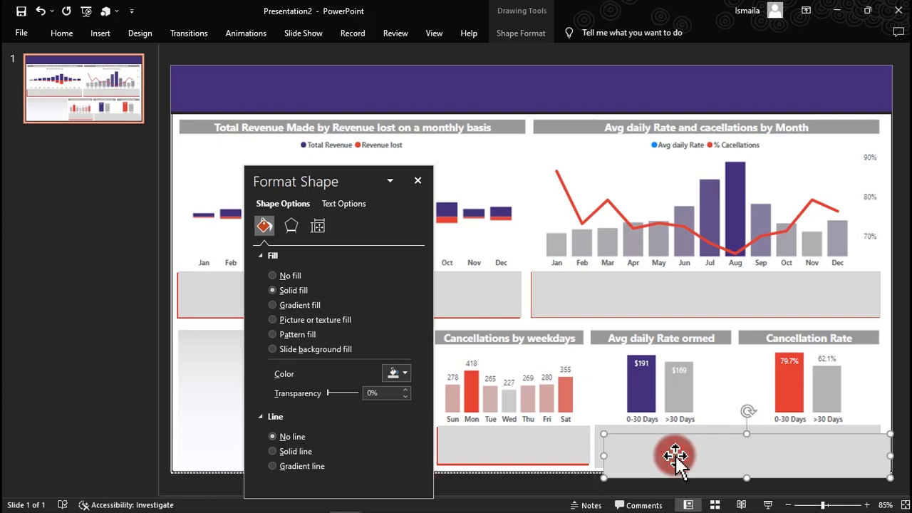
left_click(403, 373)
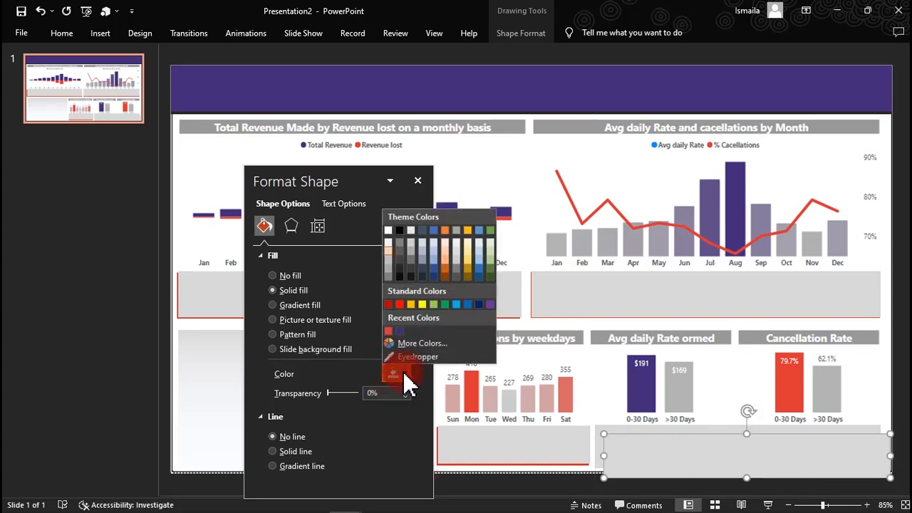
left_click(388, 331)
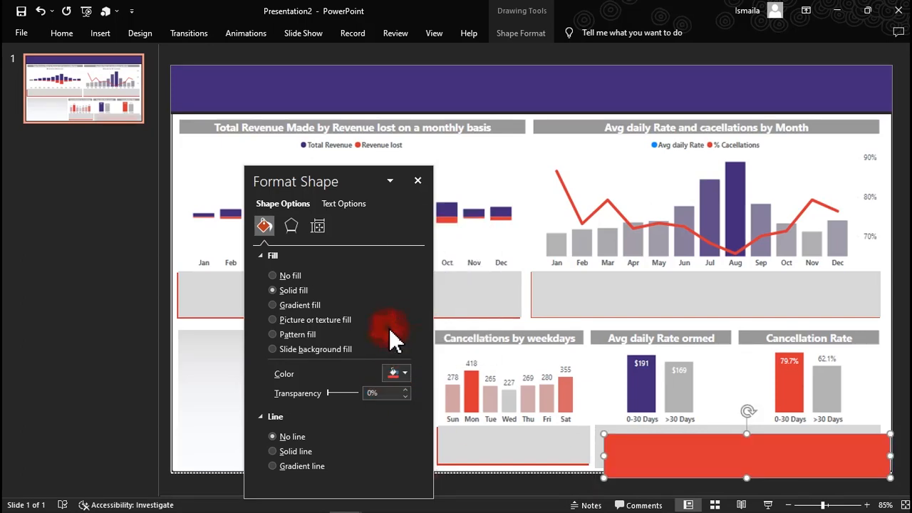
- Align the red duplicate with the wide grey band's left edge and narrow it to half the band's width
left_click_drag(672, 452, 665, 459)
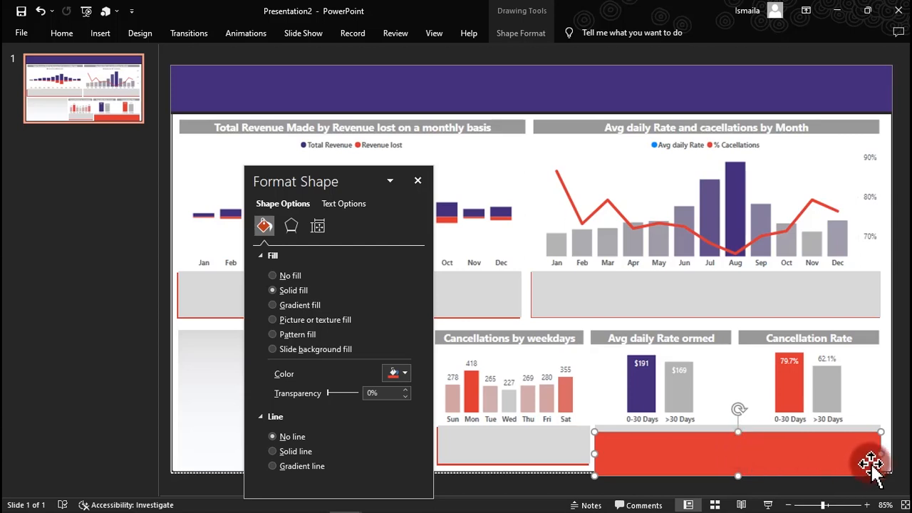
left_click_drag(881, 456, 737, 464)
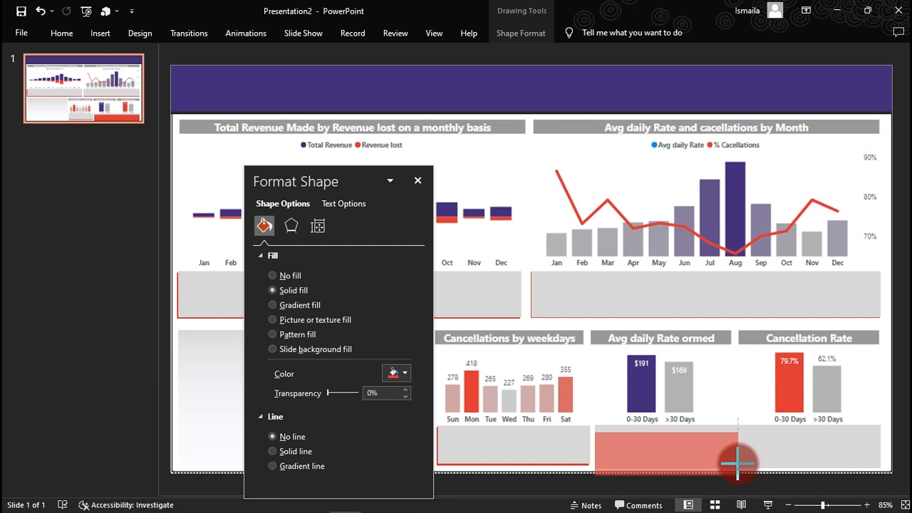
left_click_drag(737, 464, 738, 463)
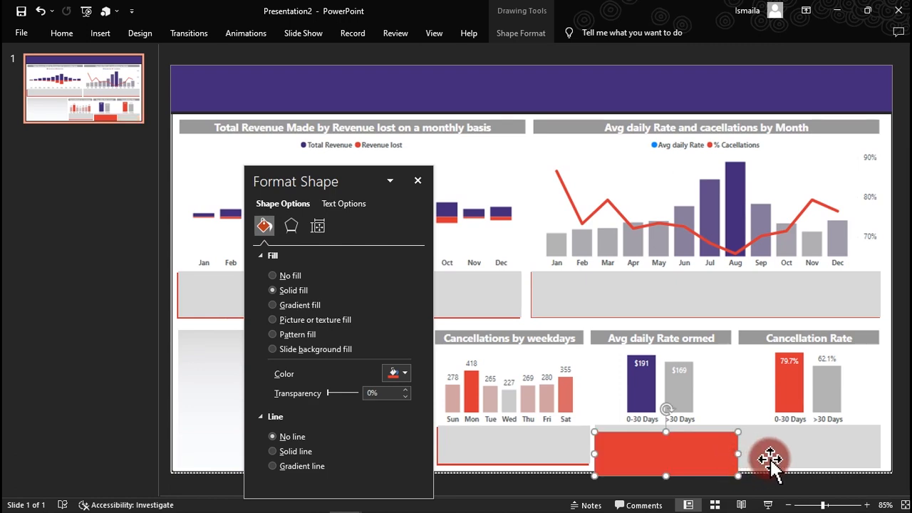
- Shorten the wide grey band slightly from its lower edge and select the red half-width copy
left_click(768, 458)
left_click_drag(738, 468, 738, 464)
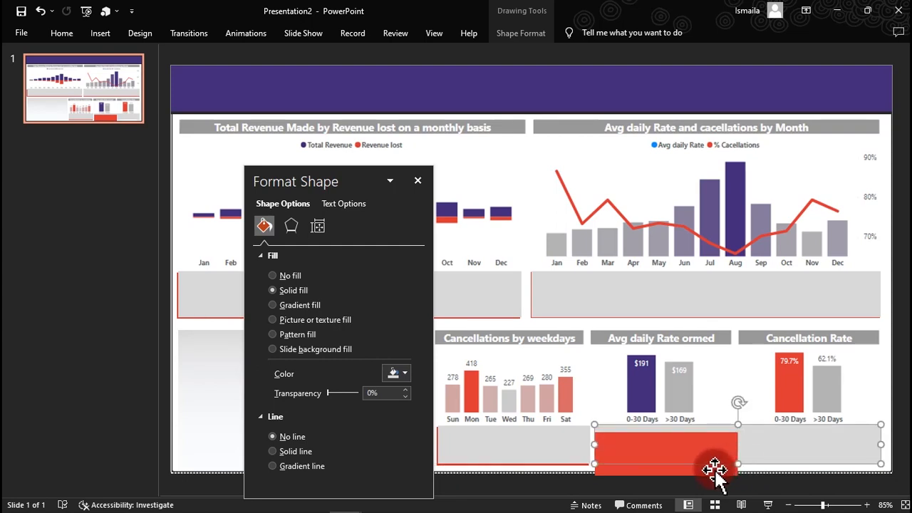
left_click(715, 471)
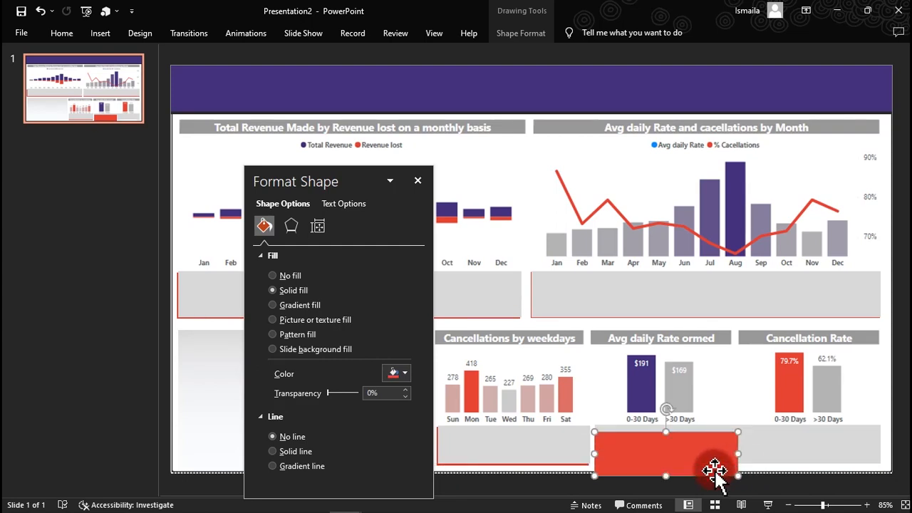
key("Up")
key("Up")
key("Up")
key("Up")
key("Up")
key("Up")
key("Up")
key("Up")
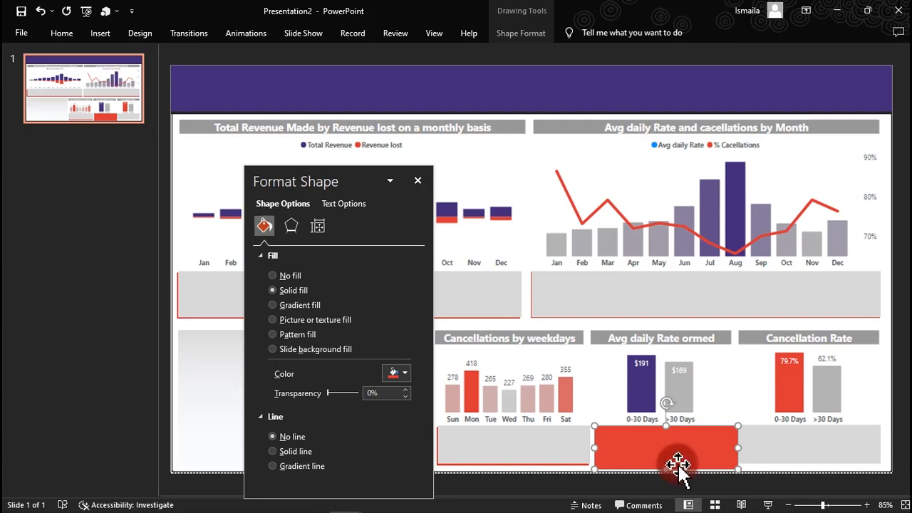
key("Down")
key("Down")
key("Down")
key("Down")
key("Down")
key("Down")
key("Down")
key("Down")
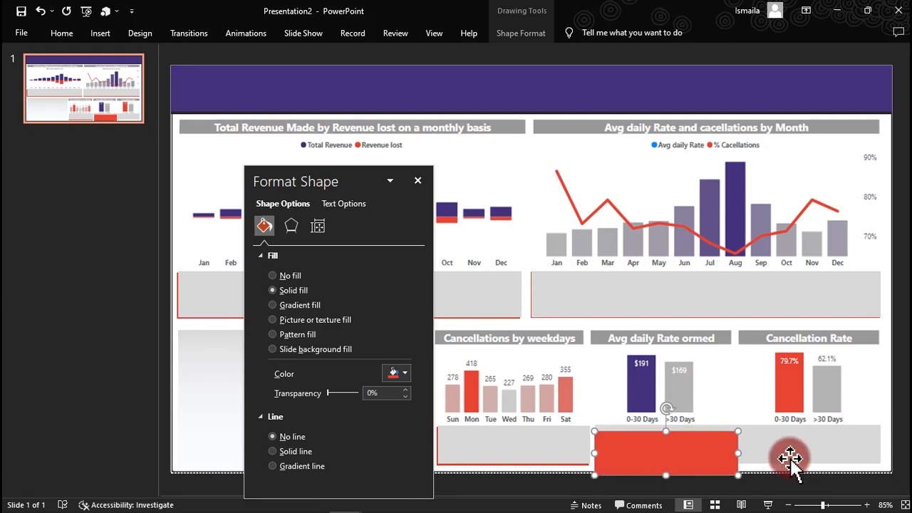
- Bring the wide grey band below the Avg daily Rate and Cancellation Rate column charts in front of the red half-width copy
left_click(801, 452)
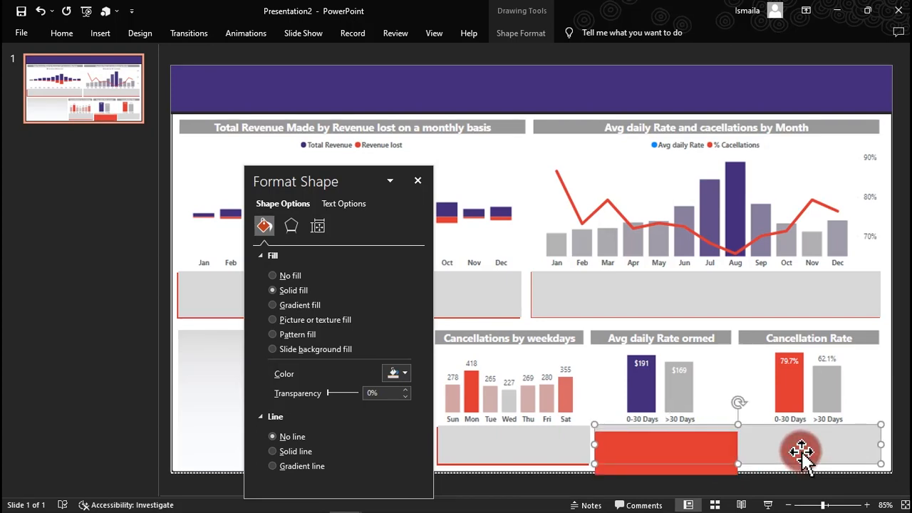
right_click(801, 451)
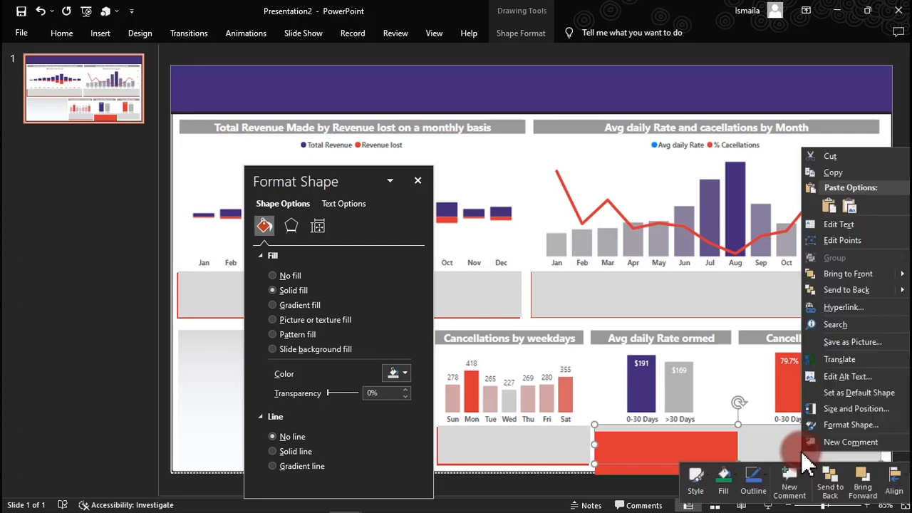
left_click(848, 275)
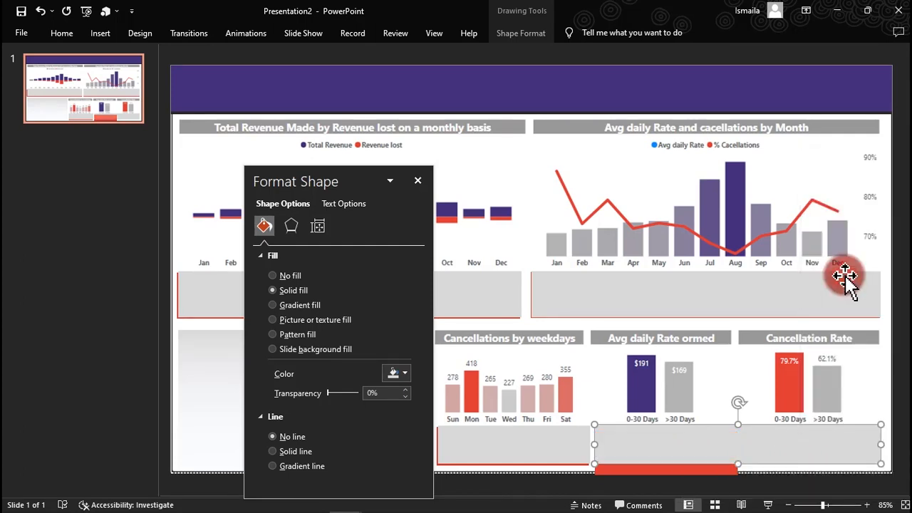
- Raise the red half-width copy and trim its upper edge, leaving a thin red edge along the wide grey band's left and bottom
left_click(674, 472)
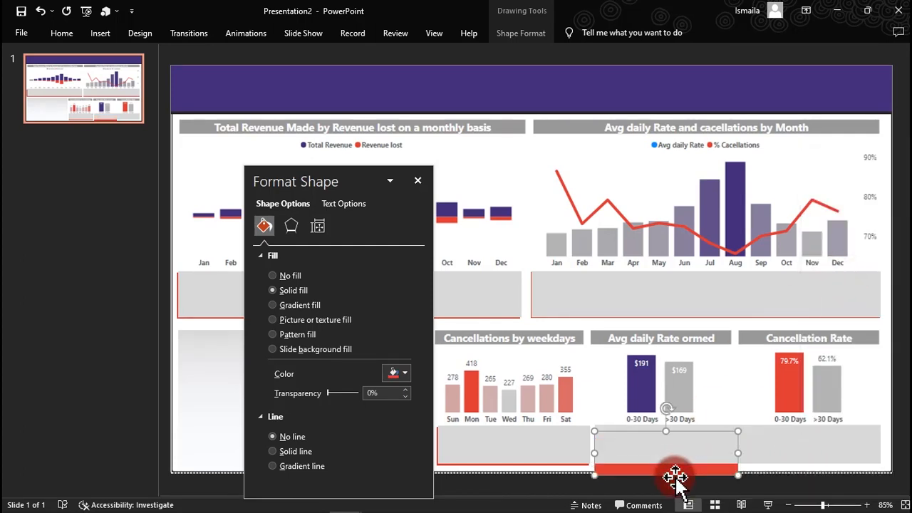
key("Up")
key("Up")
key("Up")
key("Up")
key("Up")
key("Up")
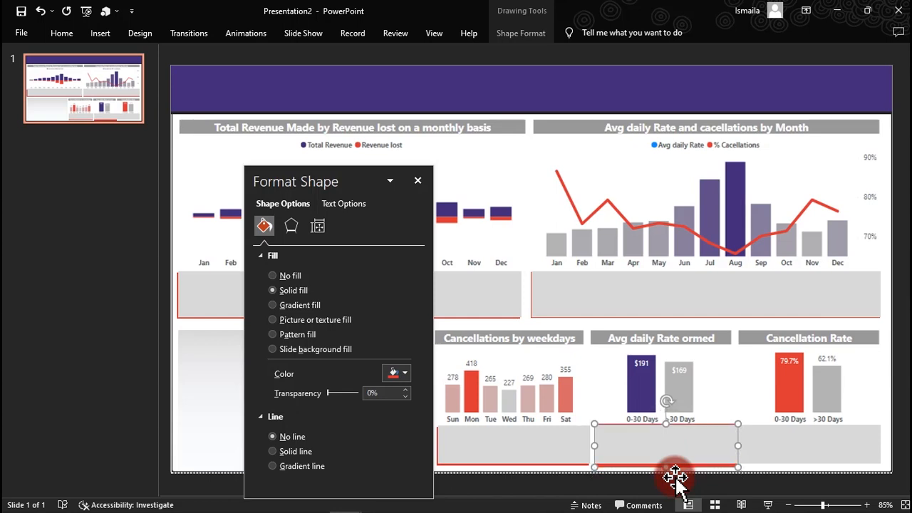
key("Up")
key("Up")
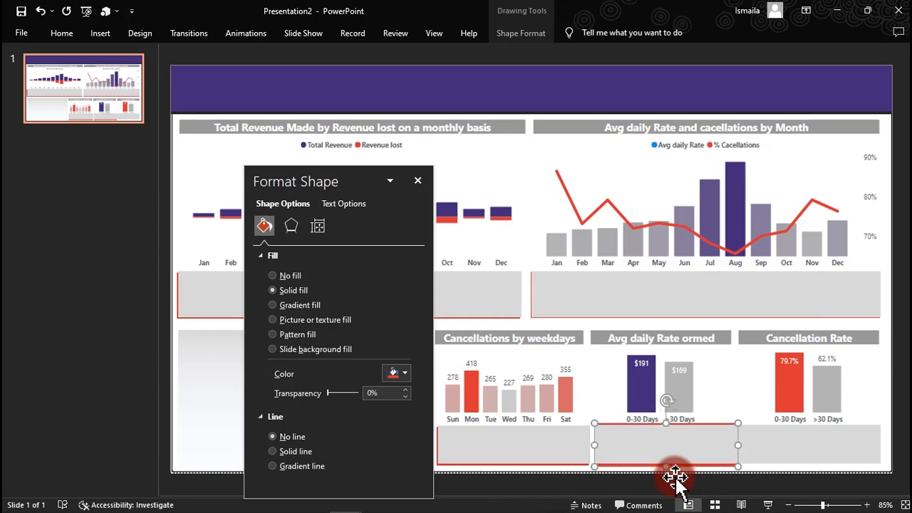
left_click_drag(666, 423, 665, 429)
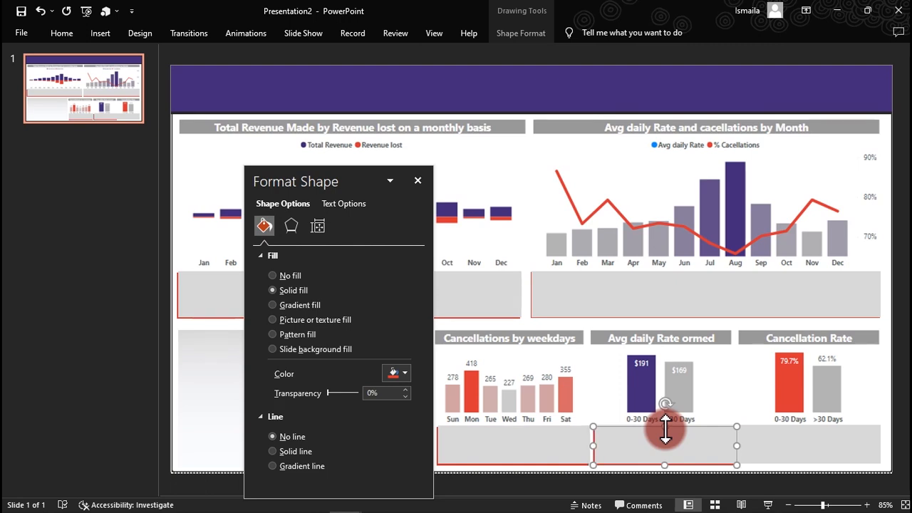
key("ctrl+d")
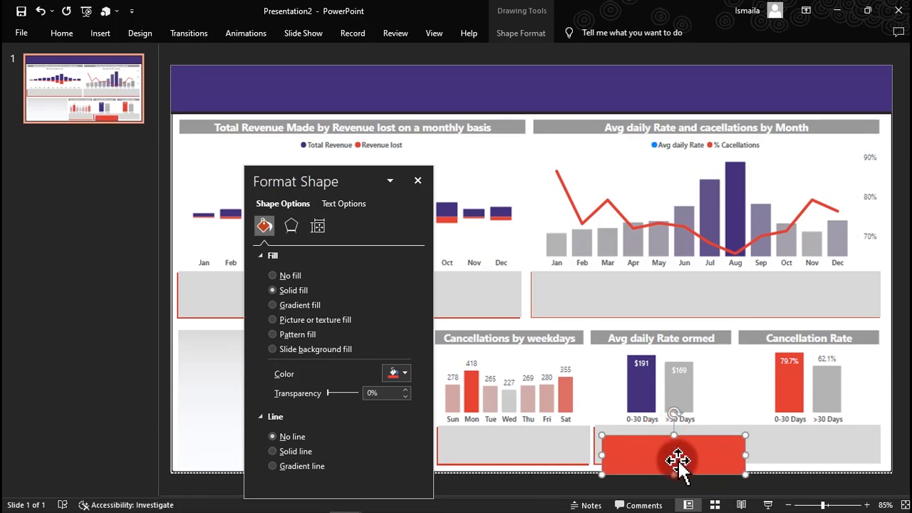
left_click_drag(677, 460, 831, 452)
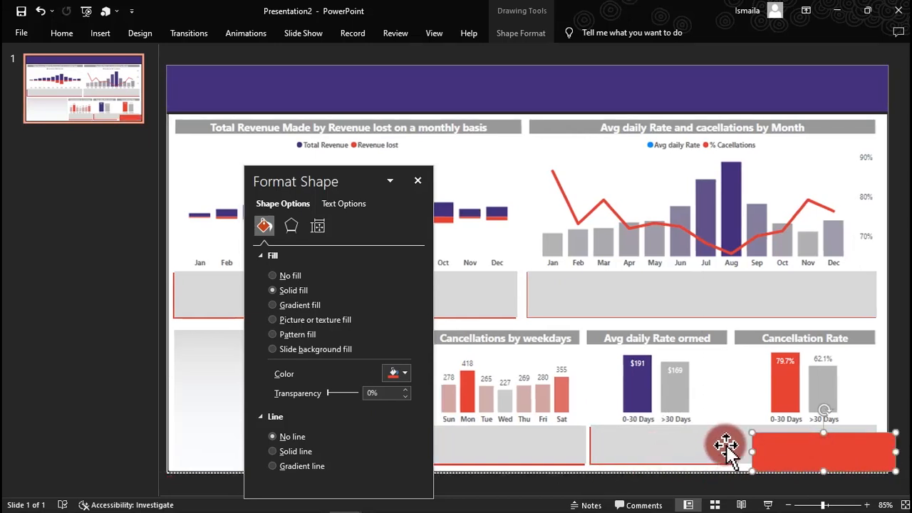
left_click(675, 470)
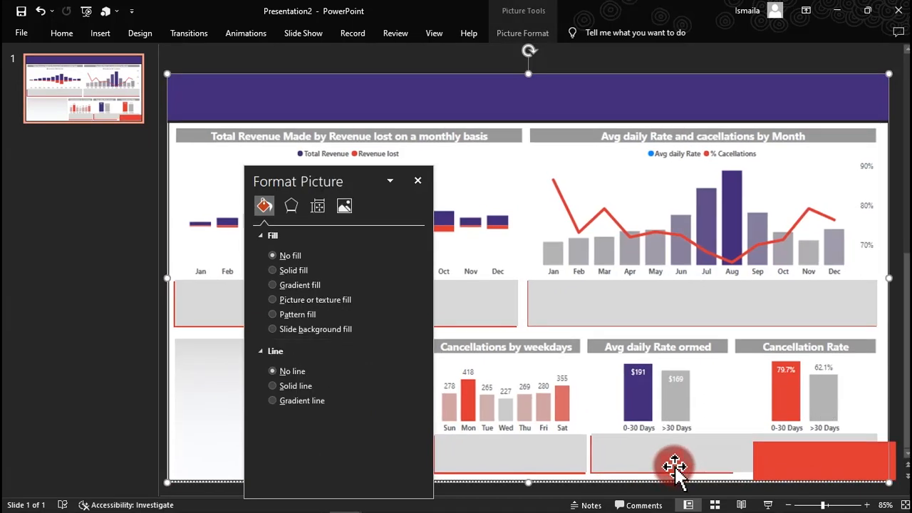
key("ctrl+z")
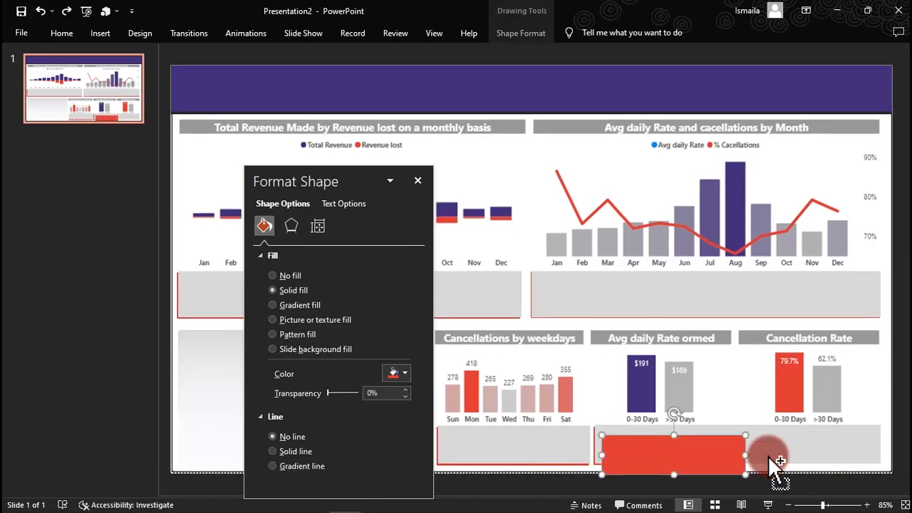
key("ctrl+z")
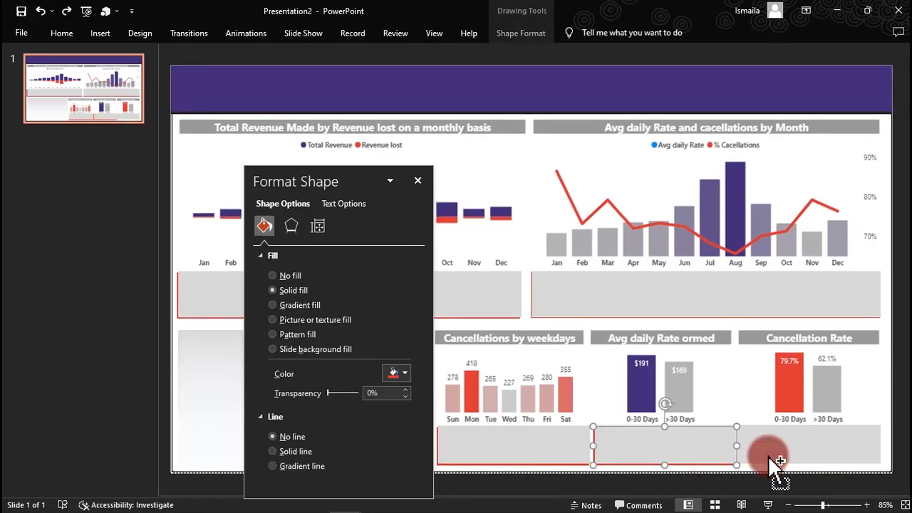
- Recolour the red edge shape under the Avg daily Rate column chart with the header's purple and duplicate it
left_click(400, 372)
left_click(417, 357)
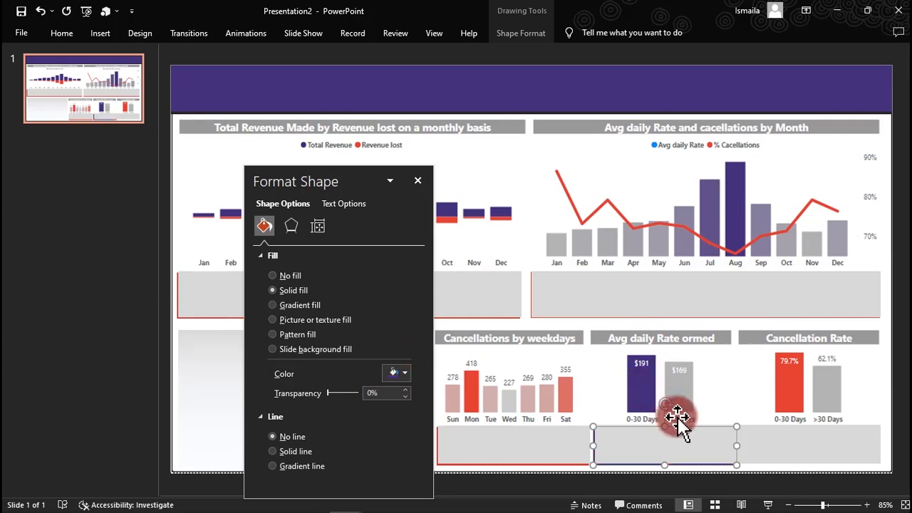
left_click_drag(667, 449, 688, 453)
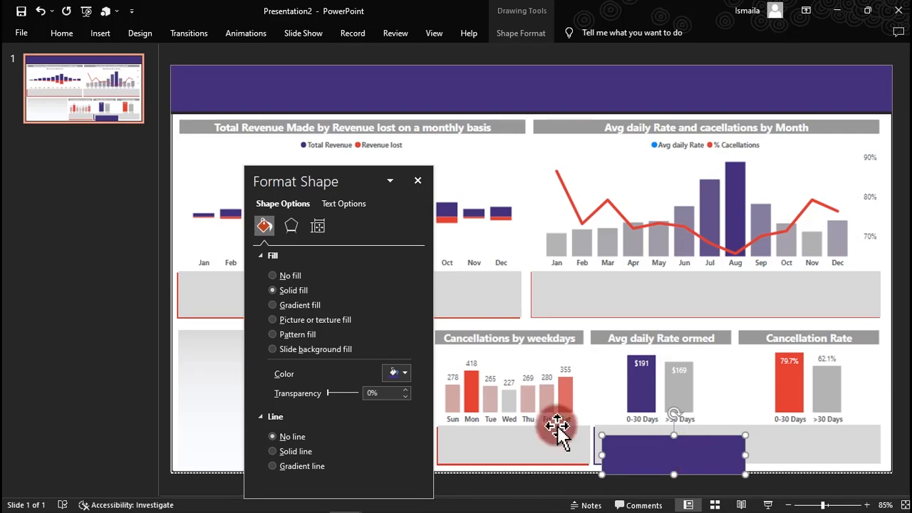
- Fill the purple duplicate with the recent red and place it over the Cancellation Rate half of the wide grey band
left_click(404, 372)
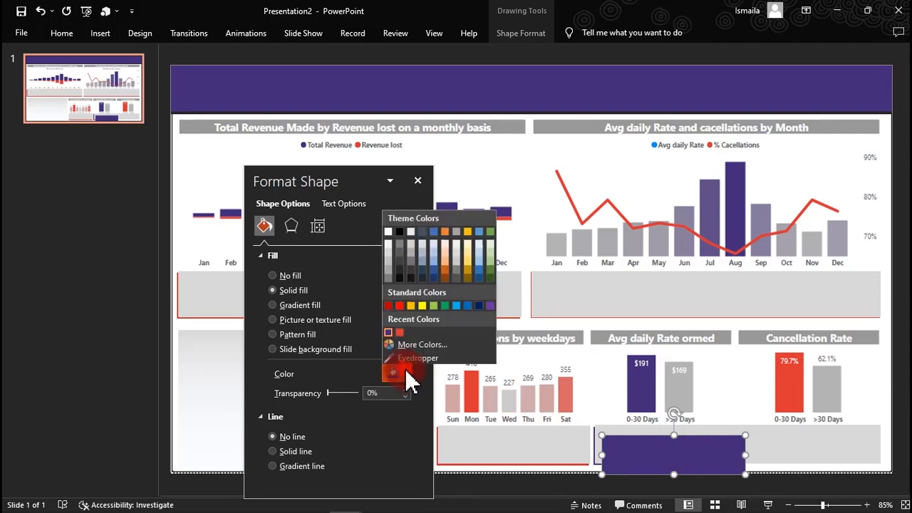
left_click(399, 331)
left_click_drag(626, 456, 758, 445)
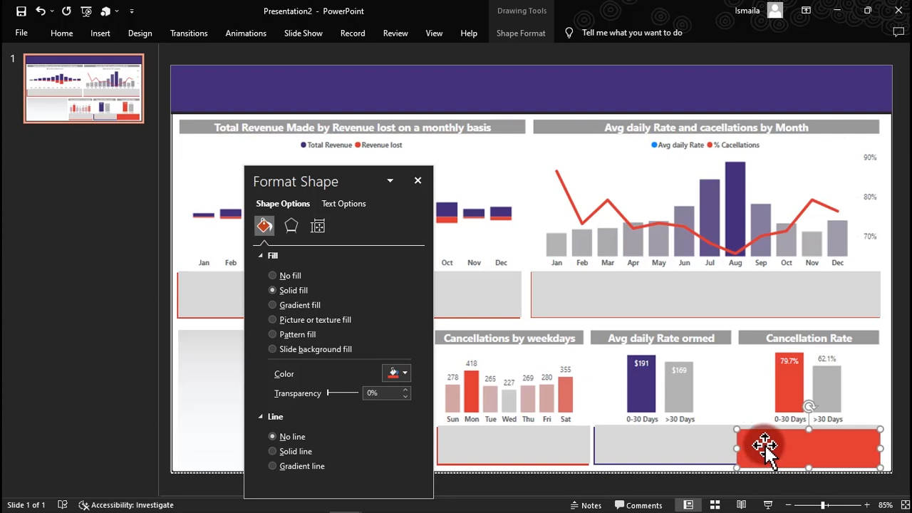
- Bring the wide grey band in front of the red duplicate, keeping the band at its original position
left_click(723, 438)
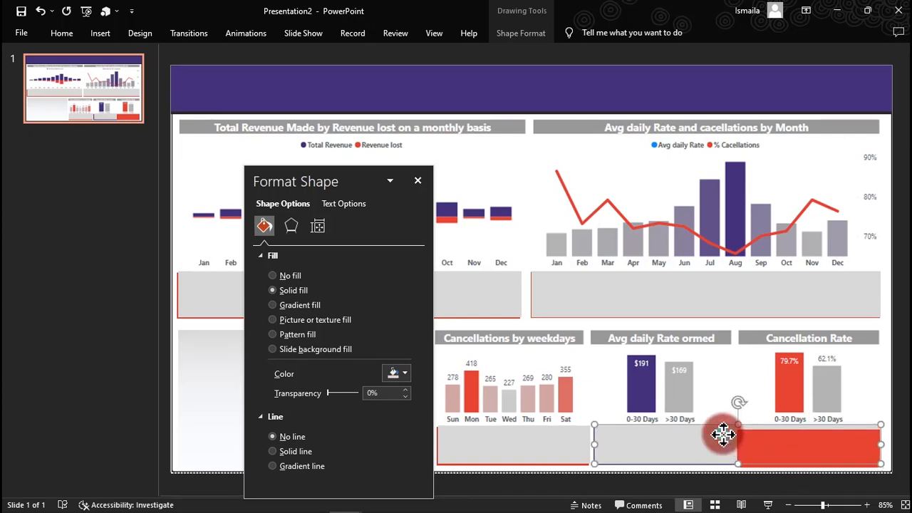
right_click(723, 436)
left_click(770, 258)
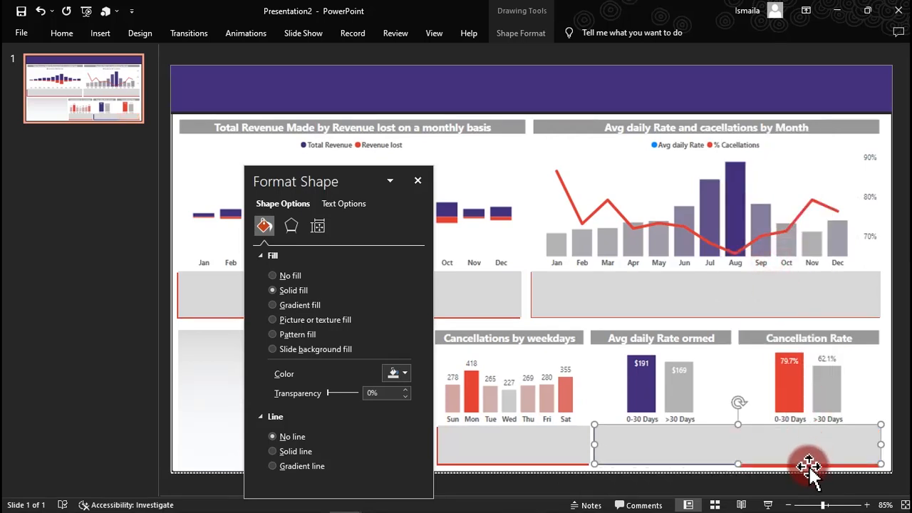
key("ctrl+Up")
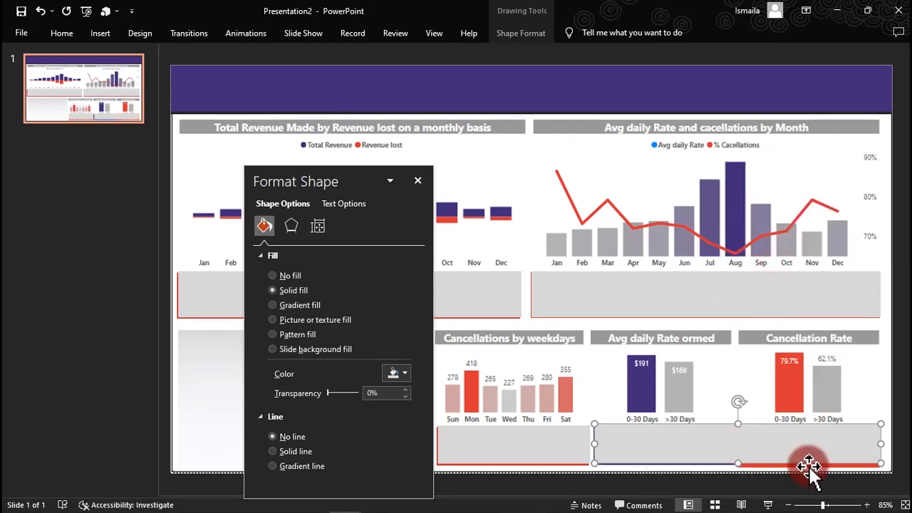
key("ctrl+Down")
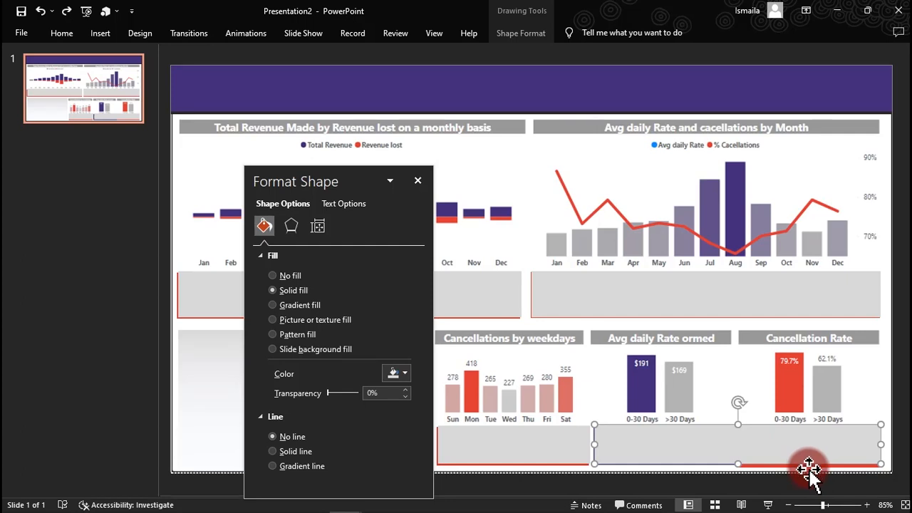
- Nudge the red duplicate up until only a thin red edge shows along the band's bottom under Cancellation Rate
left_click(808, 467)
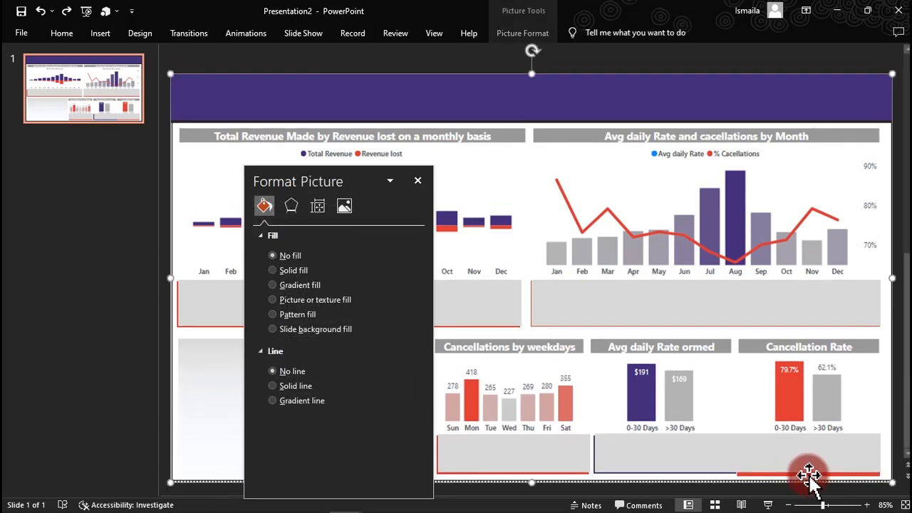
left_click(809, 474)
key("ctrl+Up")
key("ctrl+Up")
key("ctrl+Up")
key("ctrl+Up")
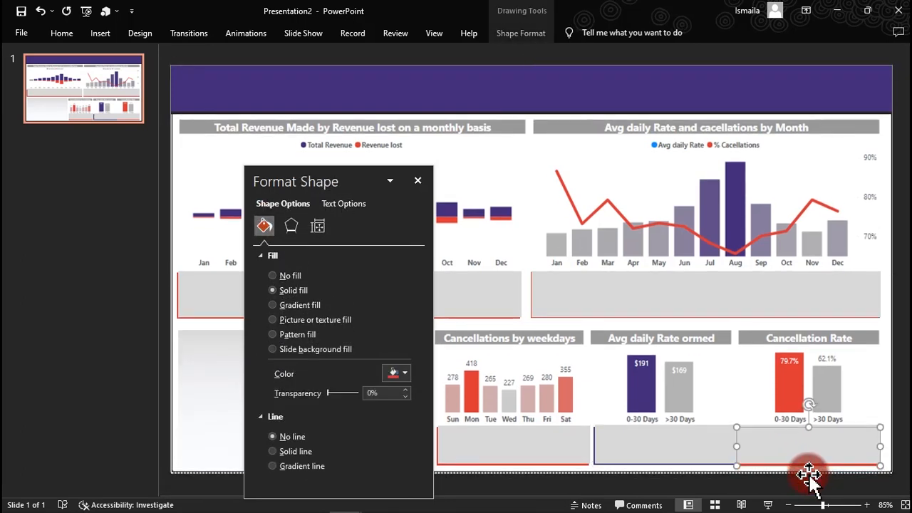
key("ctrl+Up")
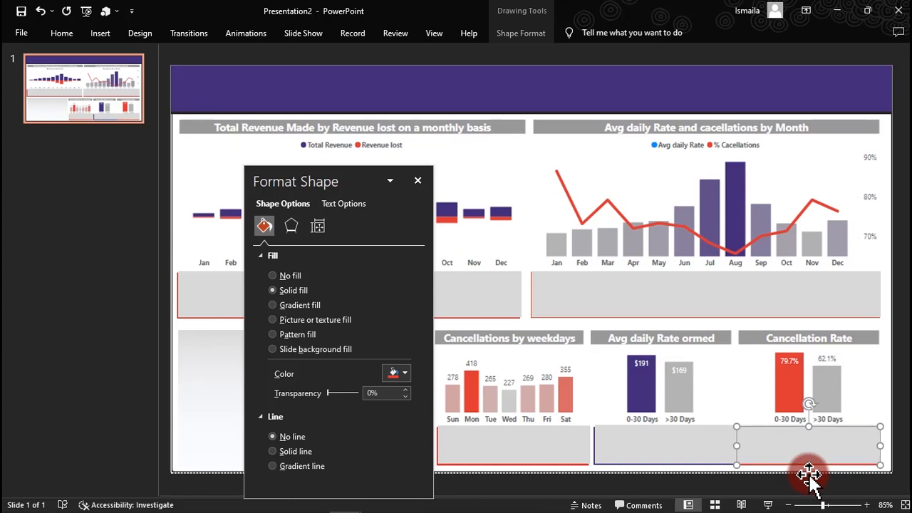
- Uncover the gradient panel below the Total Revenue chart and duplicate that panel
left_click(586, 148)
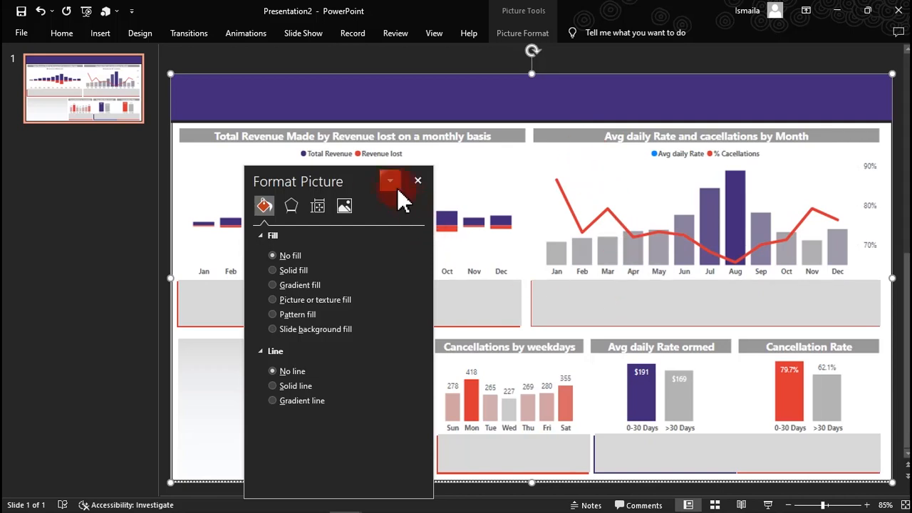
left_click_drag(368, 175, 732, 202)
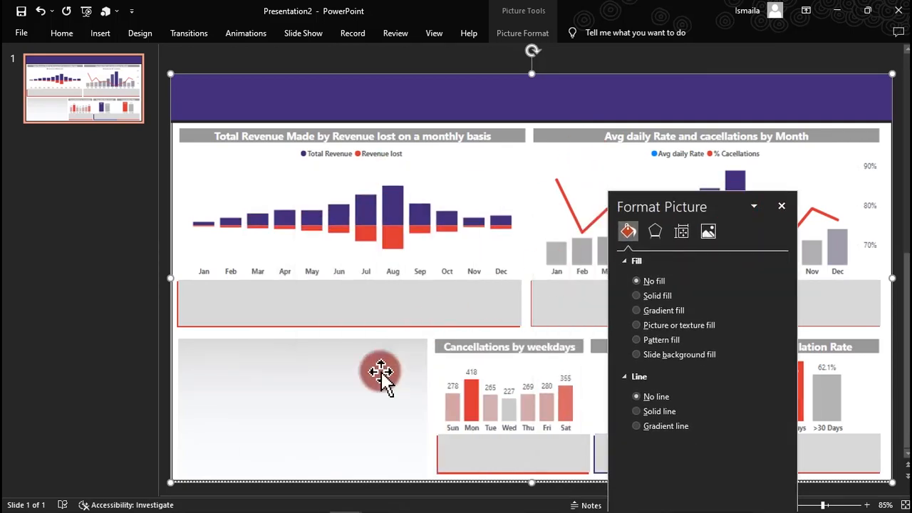
left_click(337, 406)
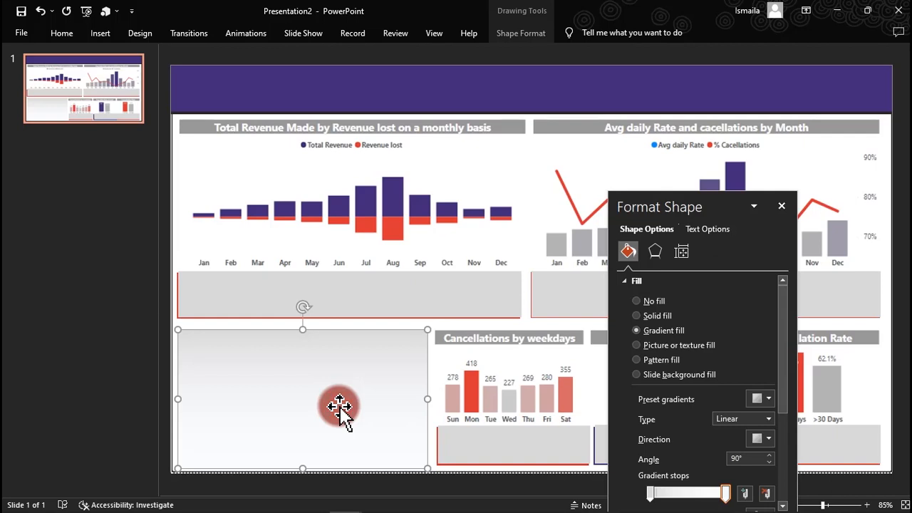
left_click_drag(338, 405, 347, 410)
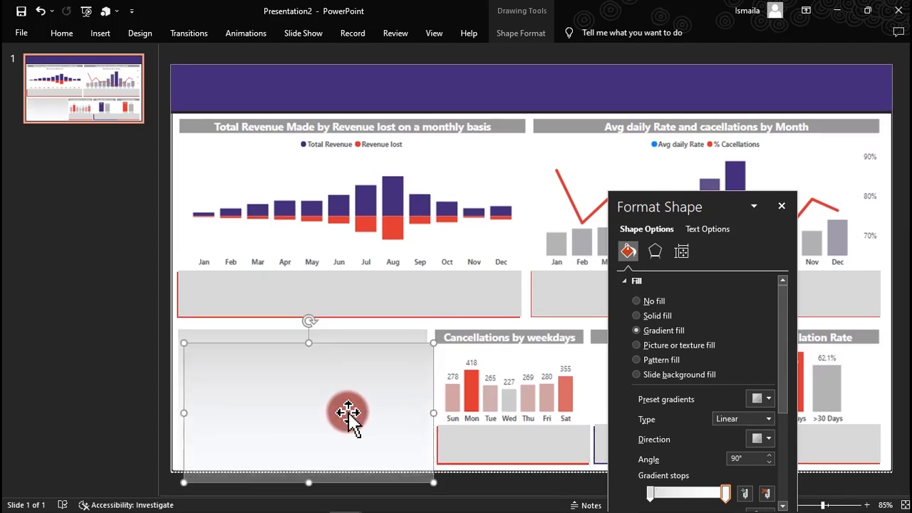
- Change the first gradient stop of the duplicated panel to the header's purple
left_click_drag(791, 364, 790, 417)
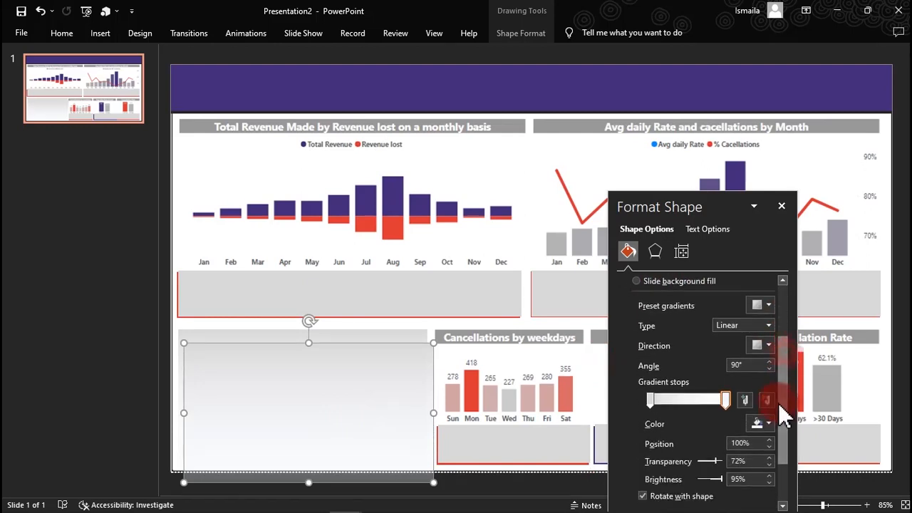
left_click(650, 401)
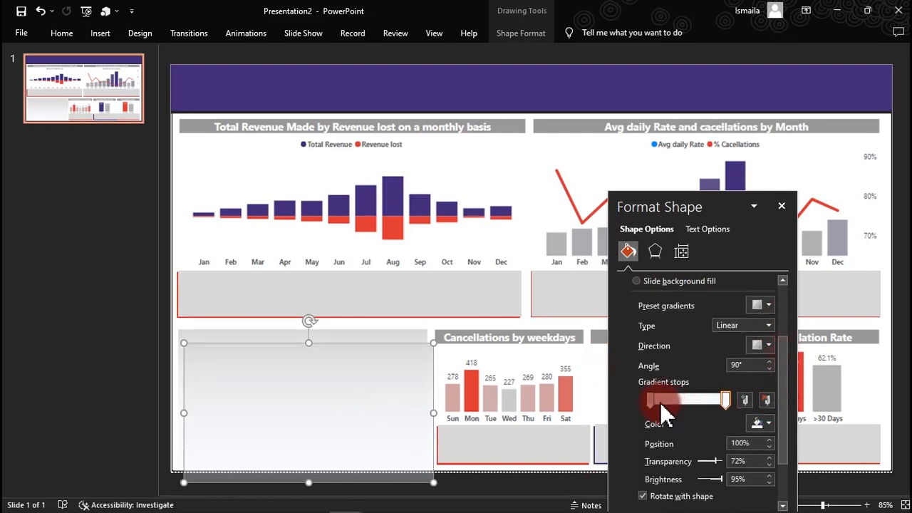
left_click(768, 424)
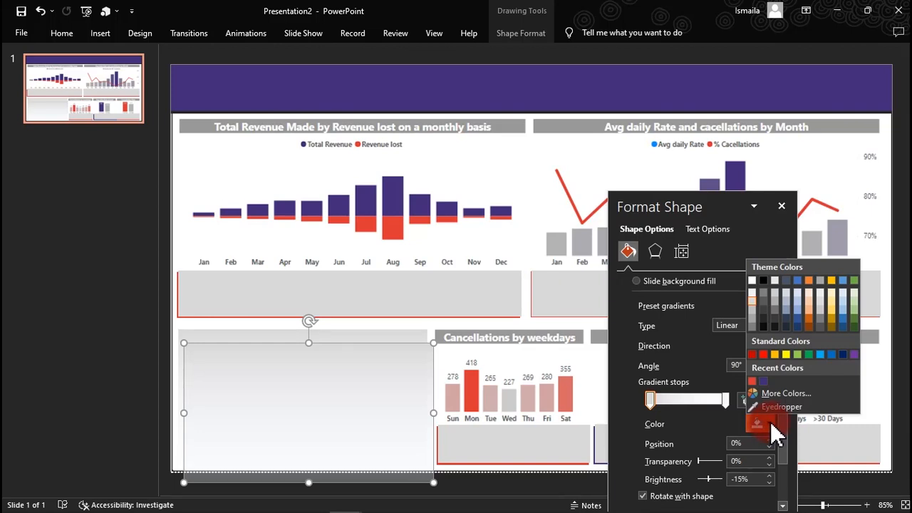
left_click(763, 381)
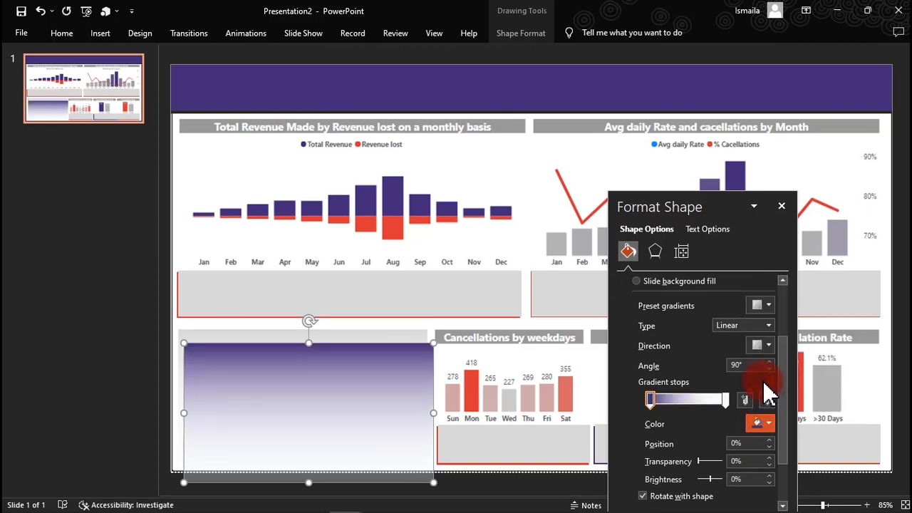
- Align the purple gradient duplicate with the original gradient panel's left edge and bring the grey gradient panel to the front
mouse_move(403, 373)
left_mouse_down()
mouse_move(399, 350)
mouse_move(399, 368)
mouse_move(392, 367)
left_mouse_up()
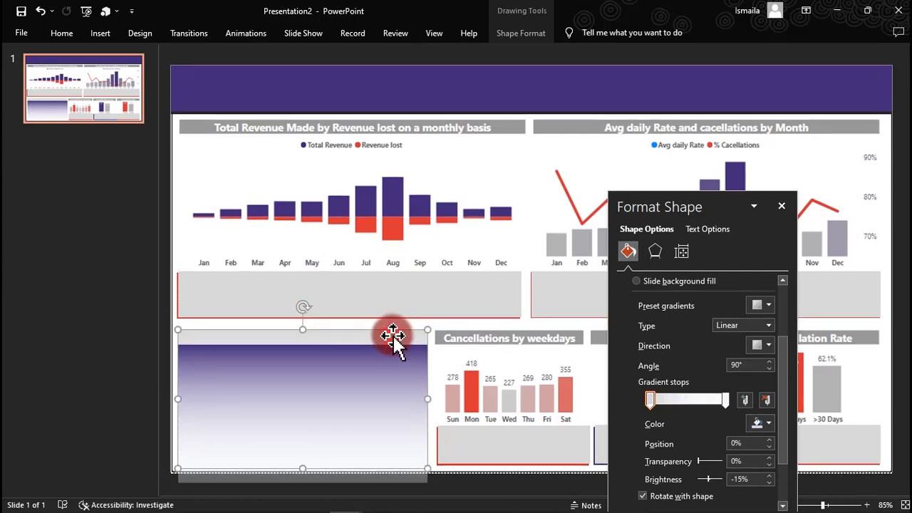
right_click(393, 335)
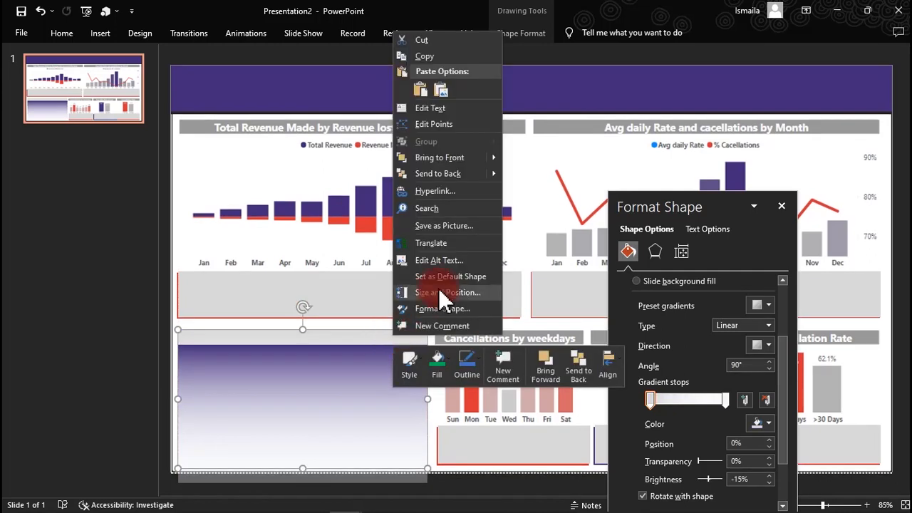
left_click(439, 158)
- Nudge the purple gradient duplicate behind the grey gradient panel until only a thin purple edge shows along its top and right sides
key("Down")
key("Down")
key("Down")
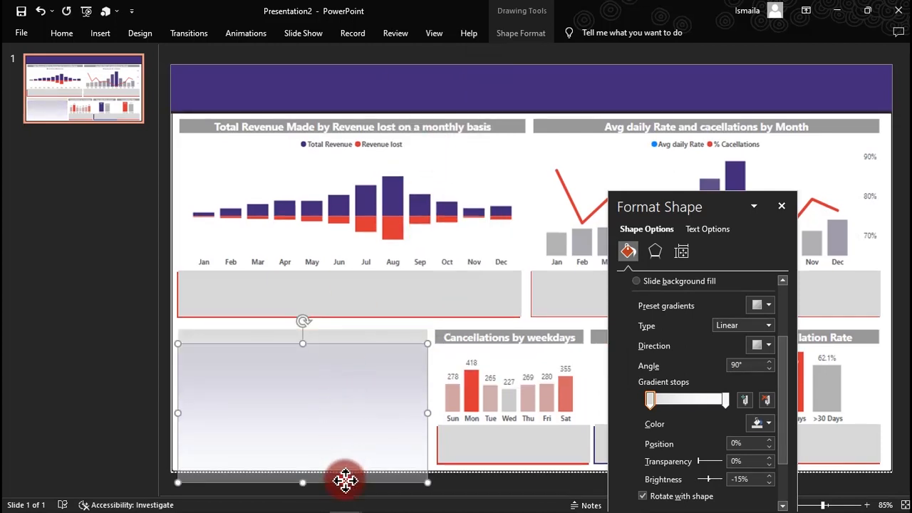
key("Up")
key("Up")
key("Up")
key("Up")
key("Up")
key("Up")
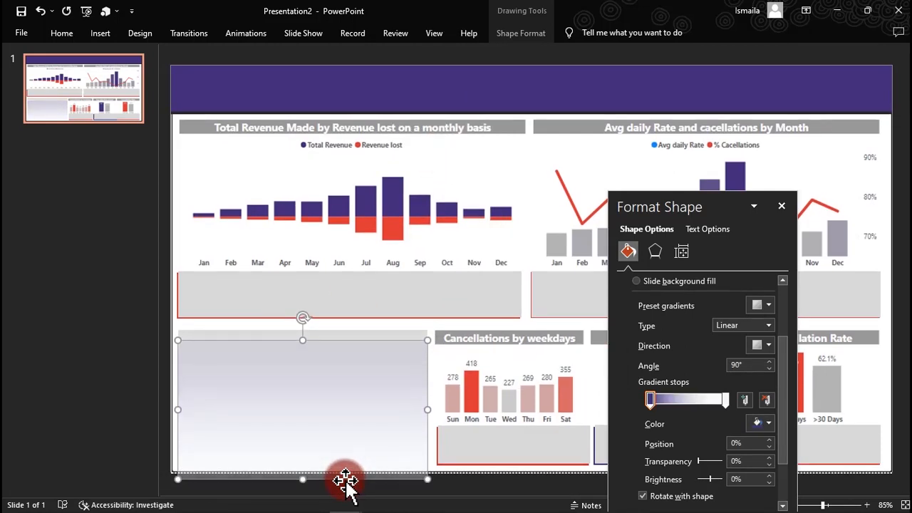
key("Up")
key("Up")
key("Up")
key("Up")
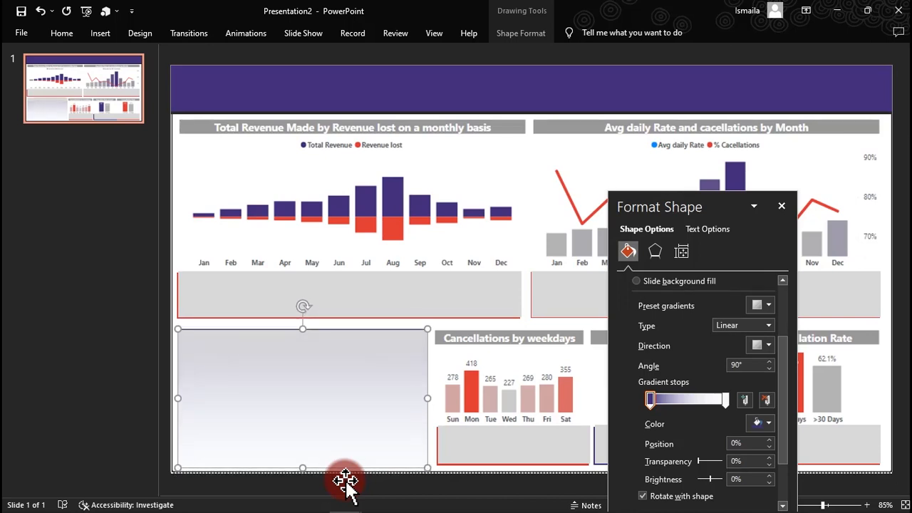
key("Right")
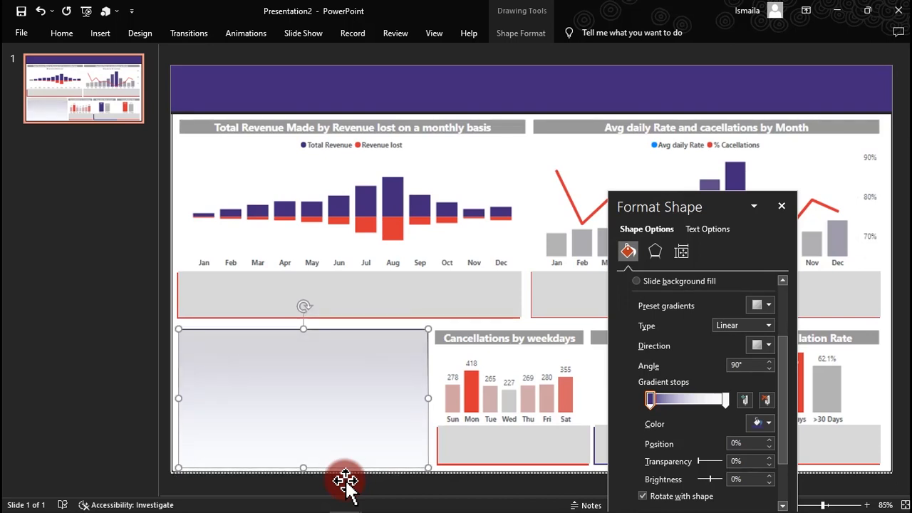
key("Right")
key("Up")
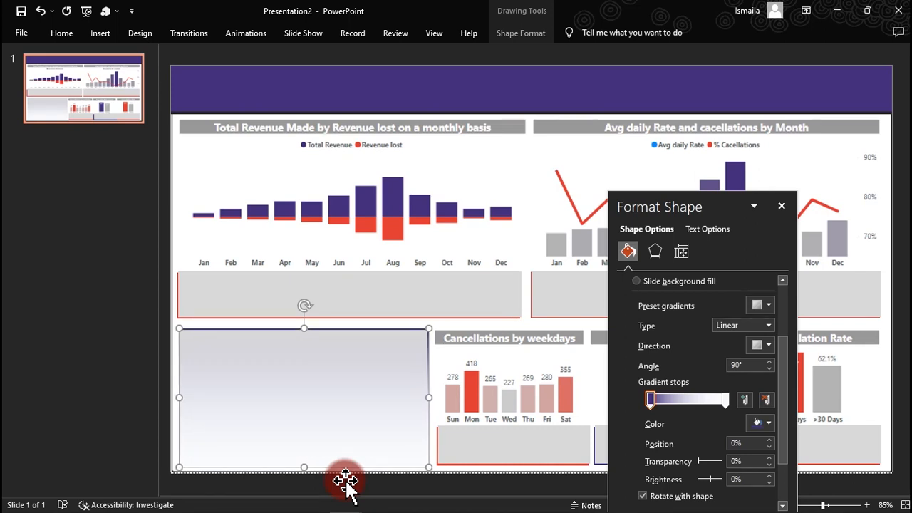
- Close the formatting pane and duplicate the slide
left_click_drag(531, 113, 533, 121)
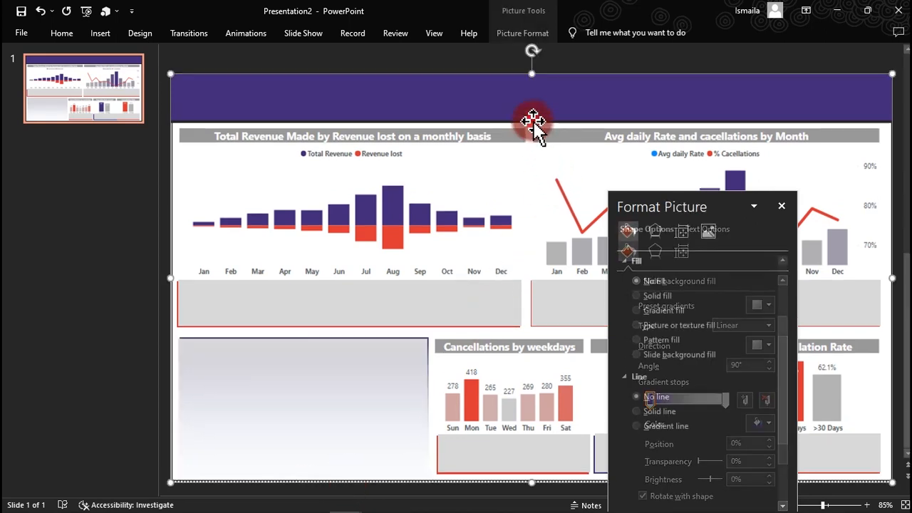
left_click(781, 207)
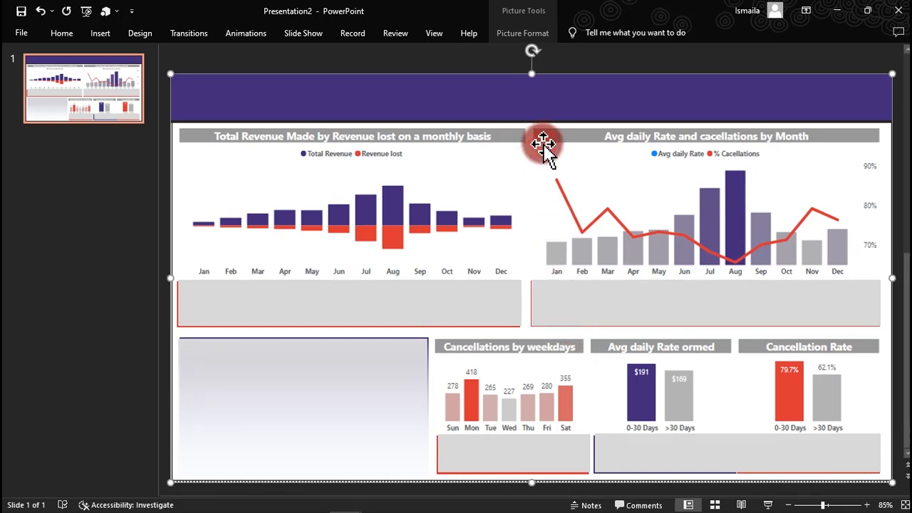
right_click(105, 86)
left_click(161, 177)
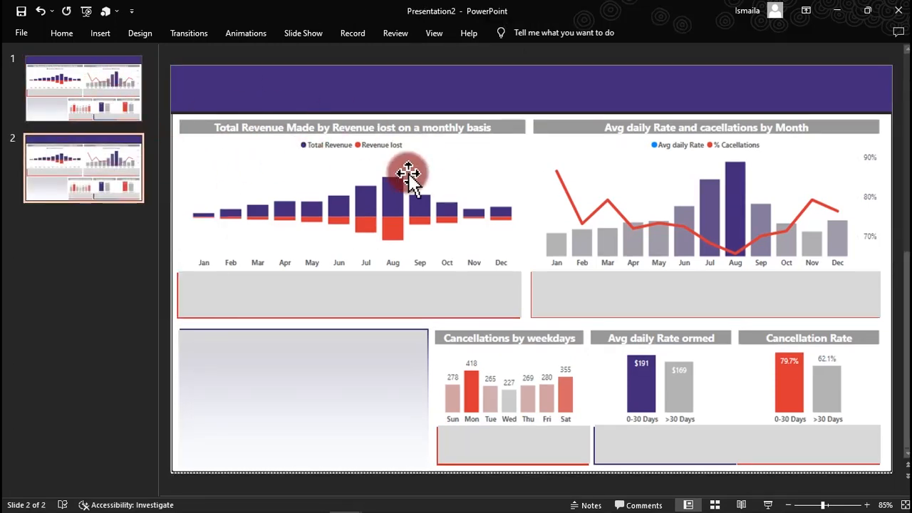
- Delete the report screenshot from slide 1, leaving only the background shapes
left_click(146, 96)
left_click(335, 151)
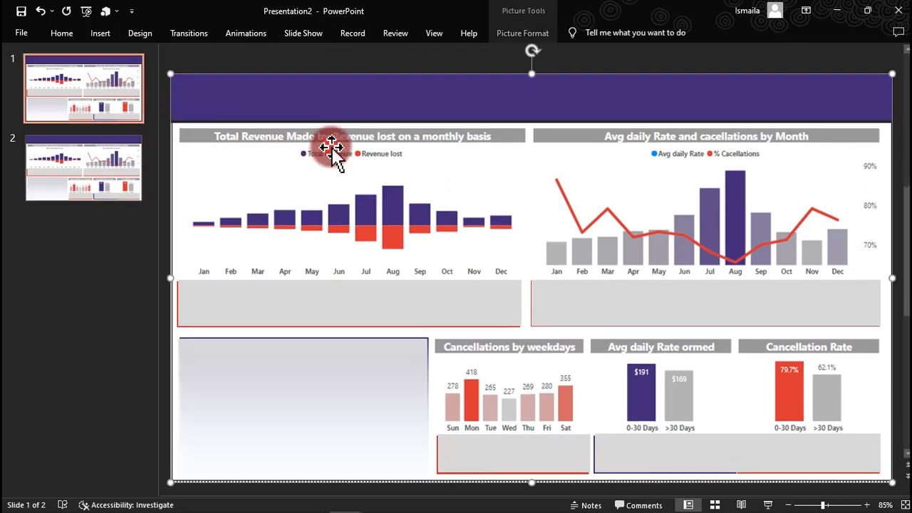
key("Delete")
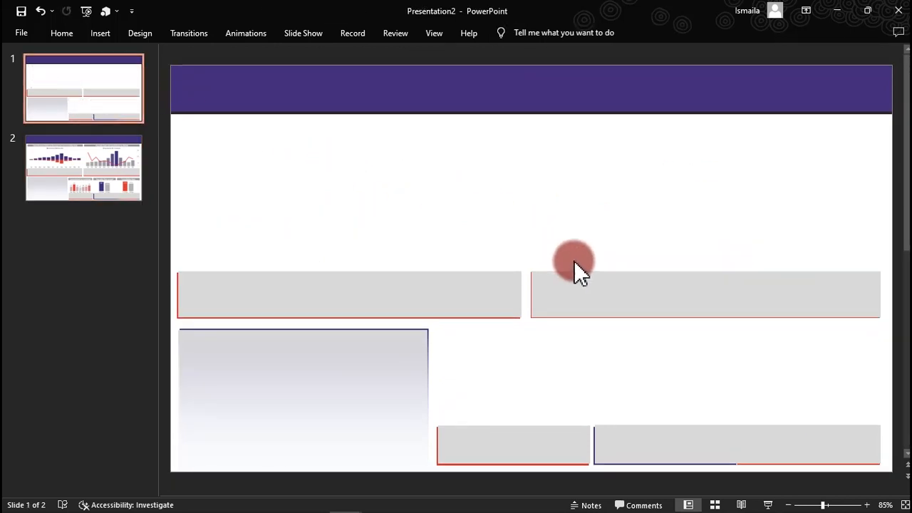
- Send the upper-right grey band to the back to uncover its red duplicate
left_click(585, 293)
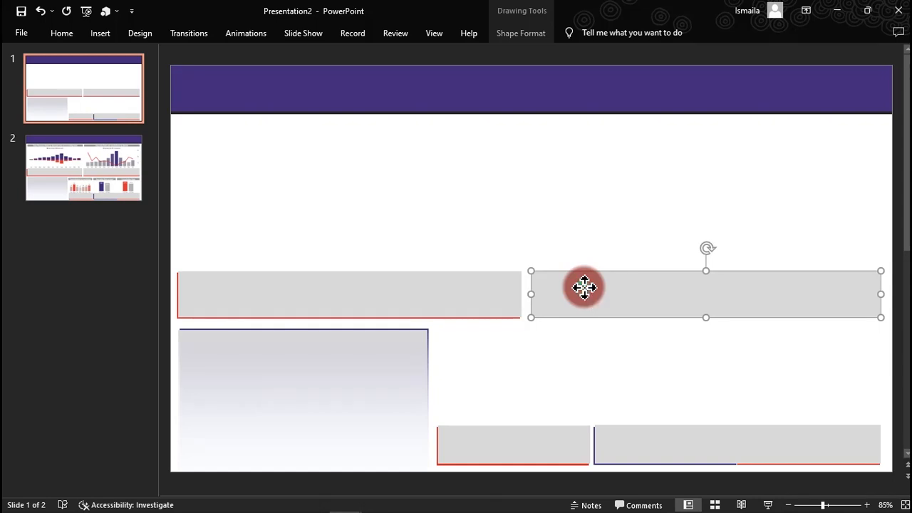
right_click(585, 289)
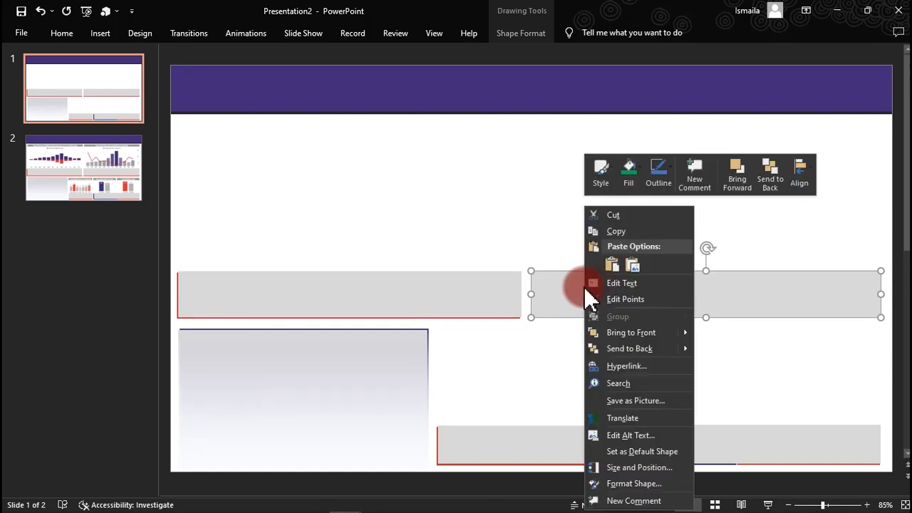
left_click(628, 348)
left_click(649, 339)
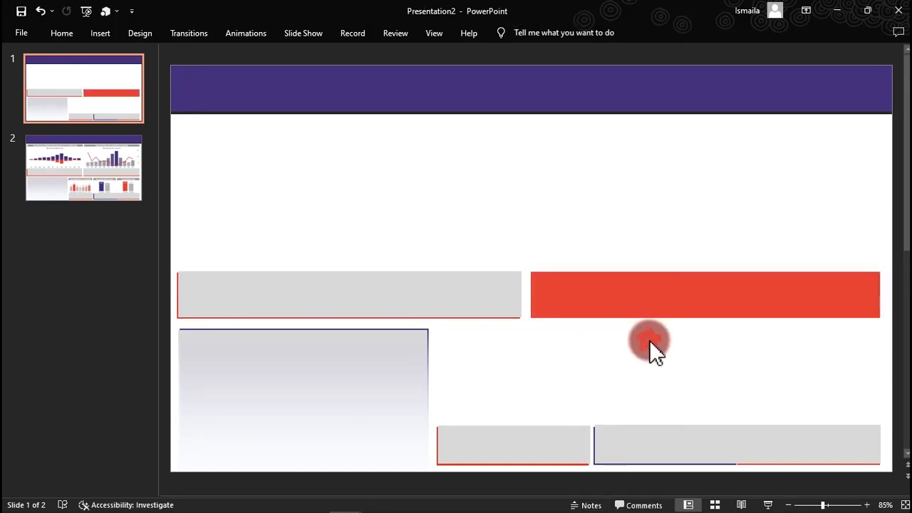
- Nudge the uncovered red band slightly down and send it to the back behind the grey band
left_click(659, 305)
key("ctrl+Down")
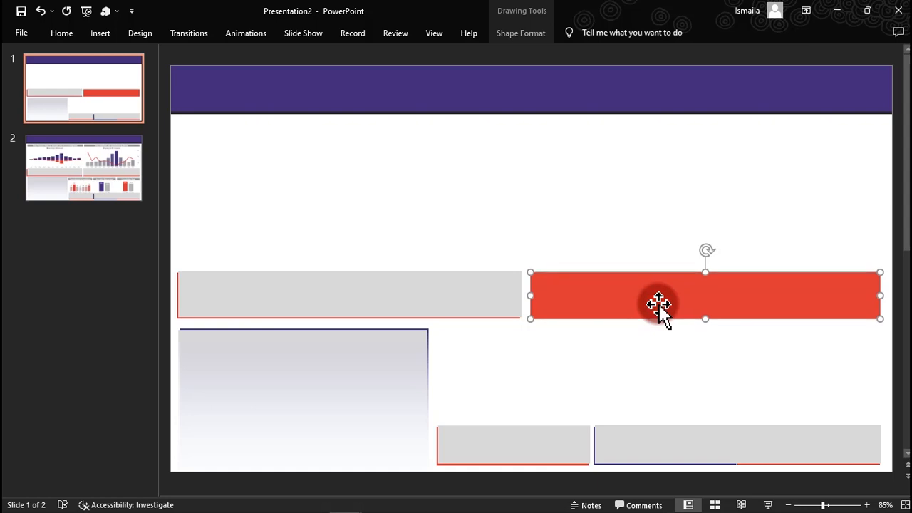
right_click(659, 305)
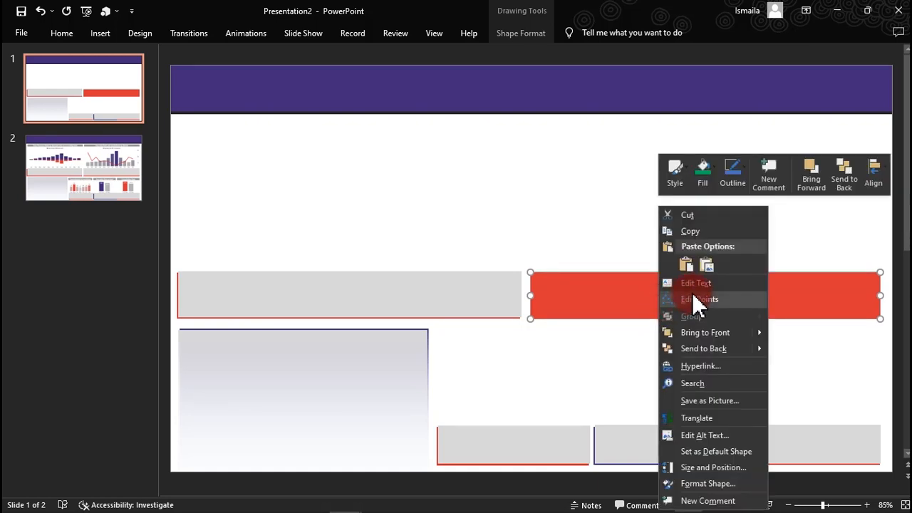
left_click(696, 348)
left_click(660, 362)
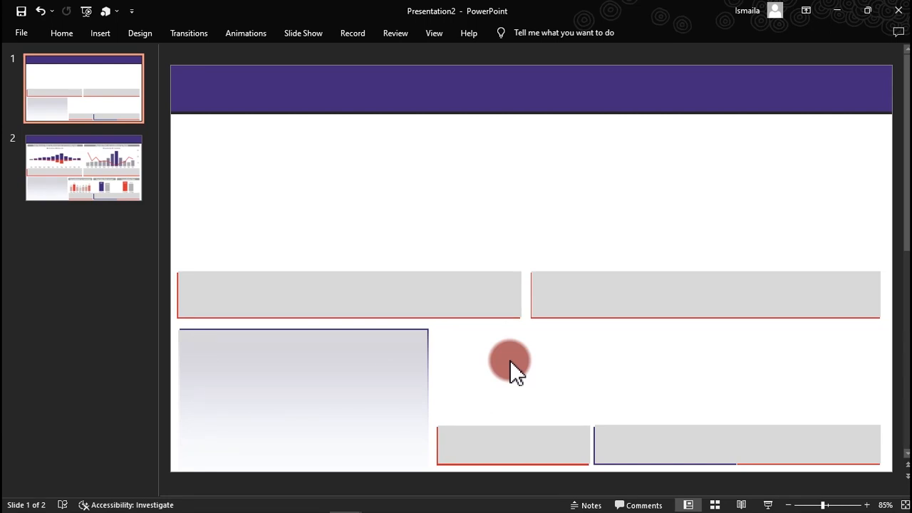
- Start exporting the presentation as another file type and choose GIF Graphics Interchange Format
left_click(21, 36)
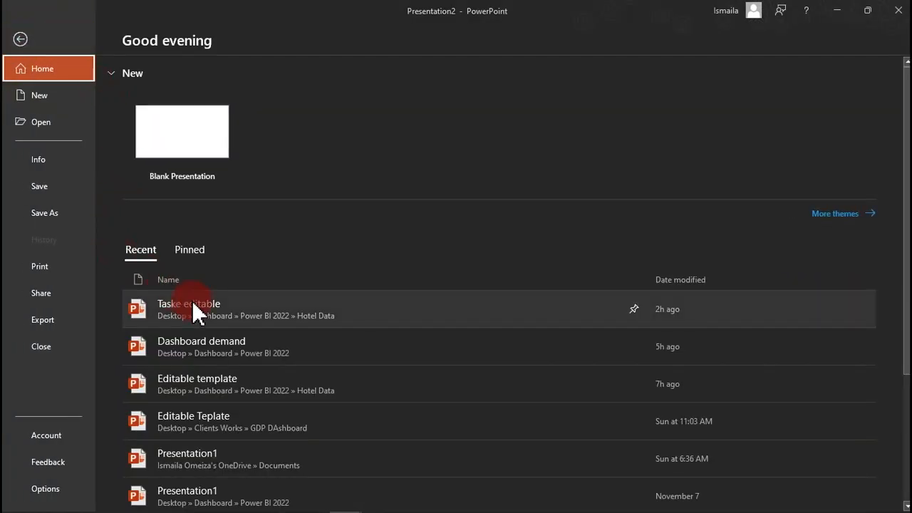
left_click(60, 312)
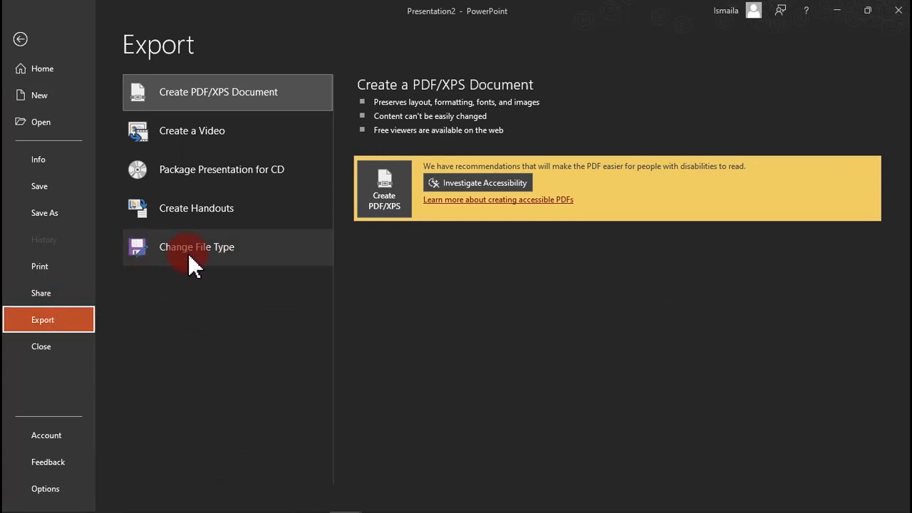
left_click(190, 257)
left_click(422, 259)
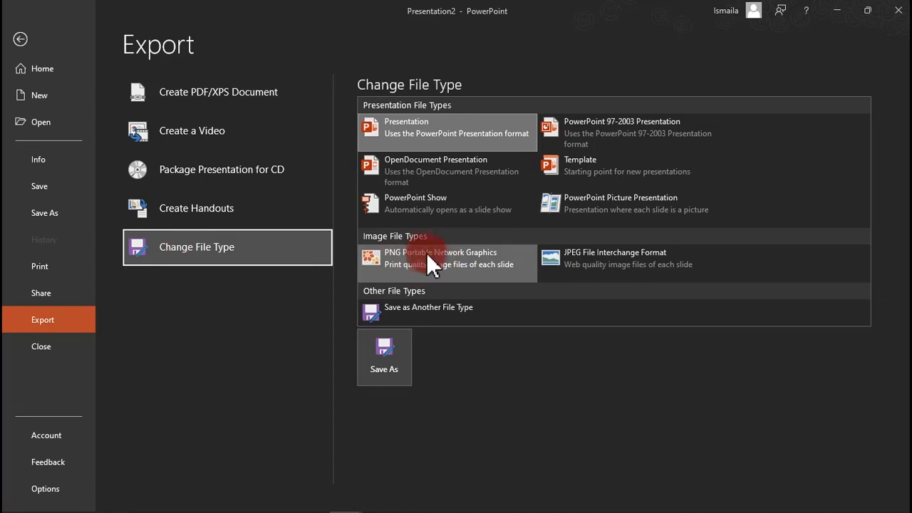
left_click(591, 258)
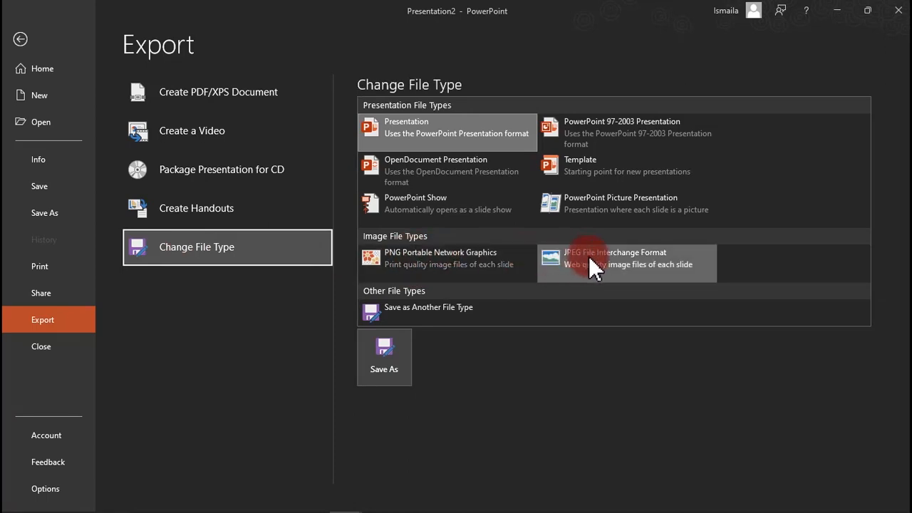
left_click(507, 312)
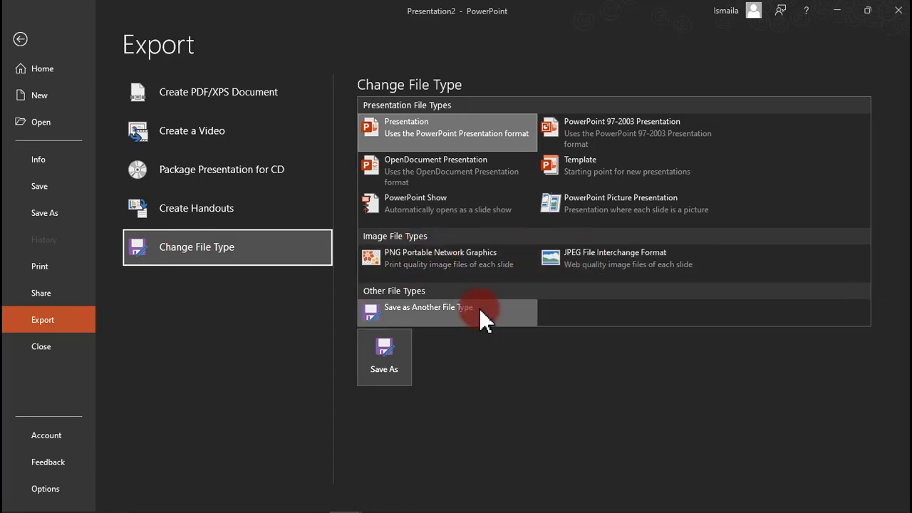
double_click(478, 307)
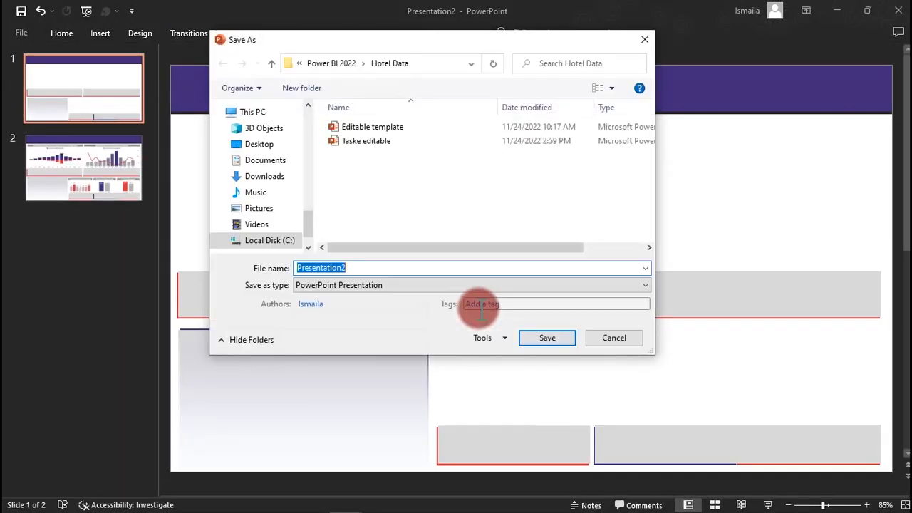
left_click(416, 287)
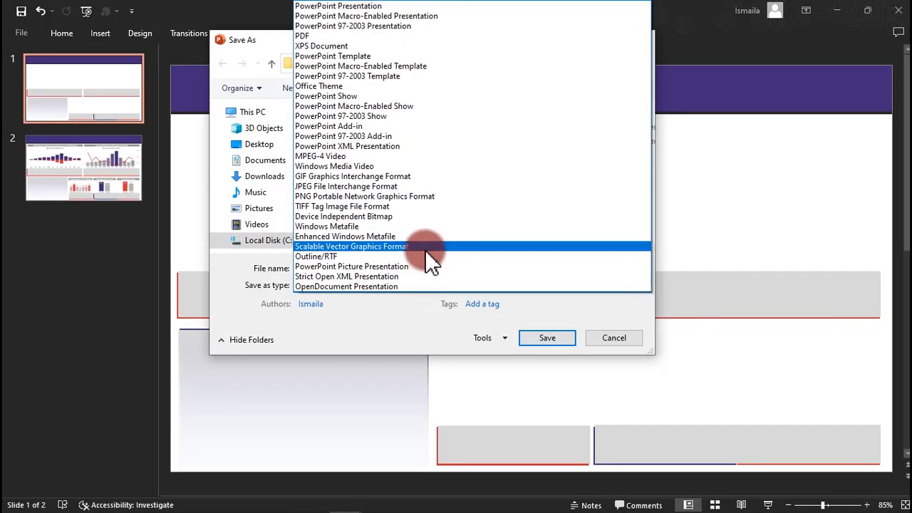
left_click(385, 177)
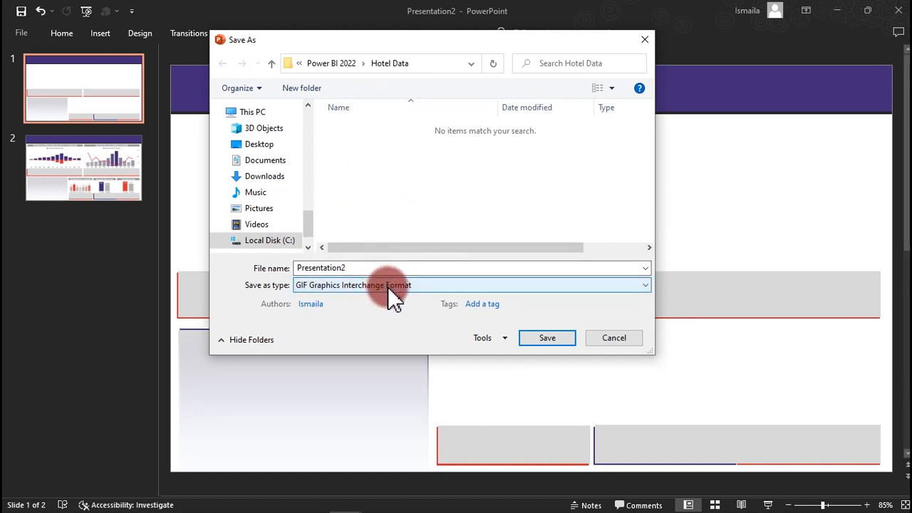
- Name the export Template Lesson, save it in the Hotel Data folder and export only the current slide
left_click(391, 268)
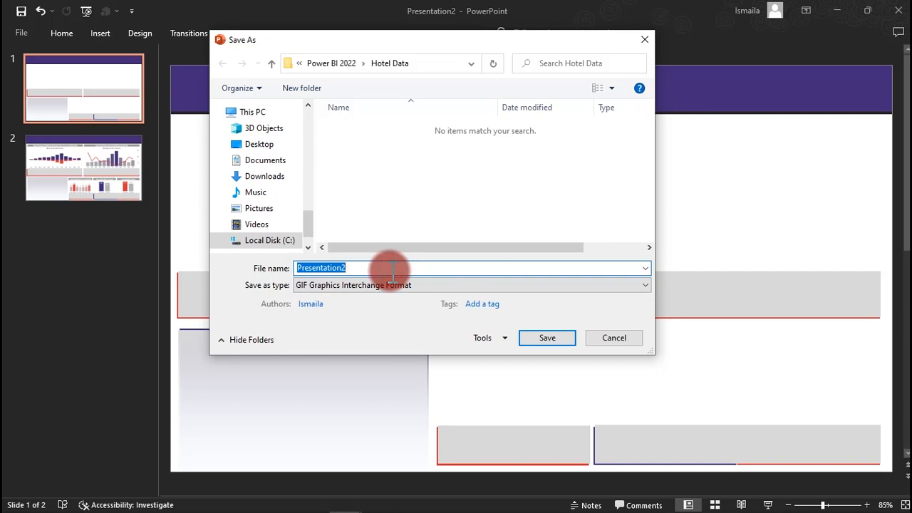
type("Templat")
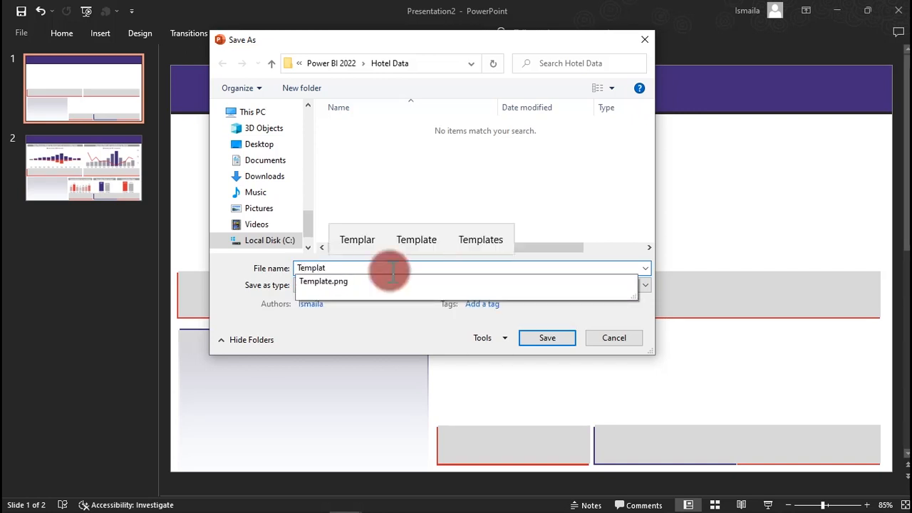
type("e ")
type("f")
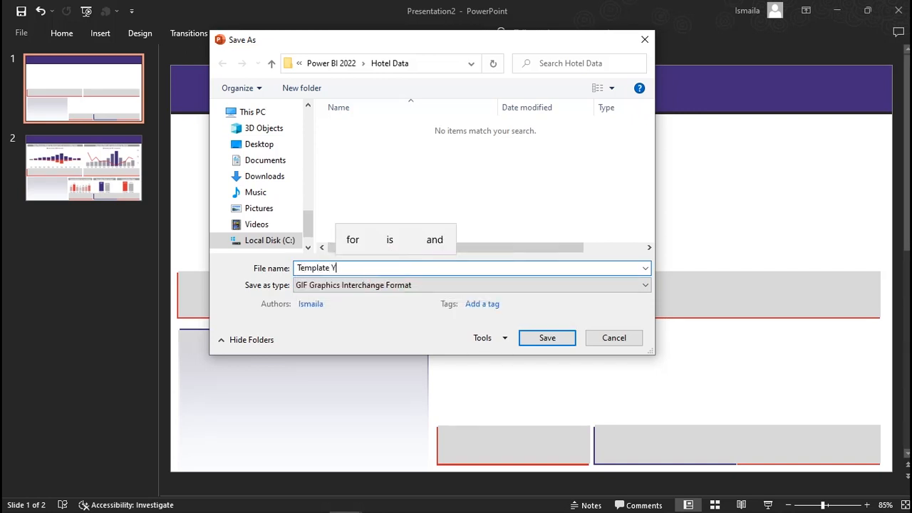
key("BackSpace")
type("Lesson")
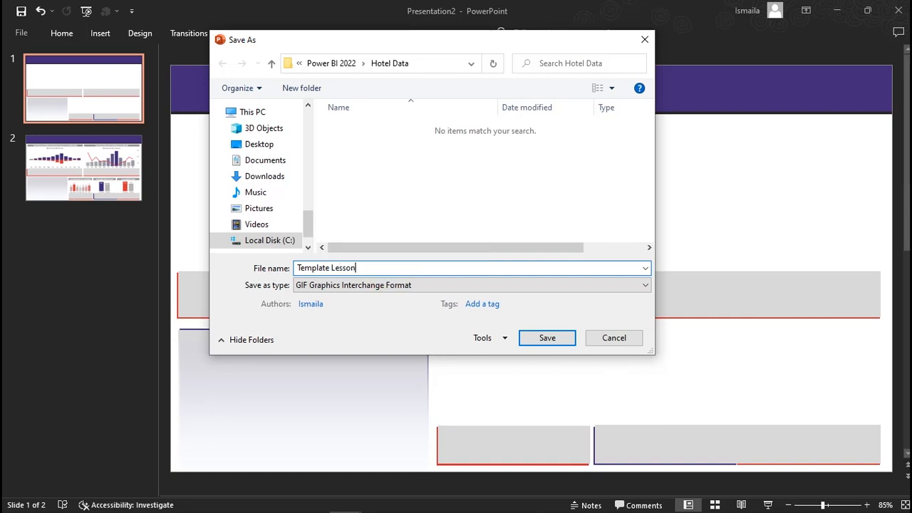
left_click(393, 271)
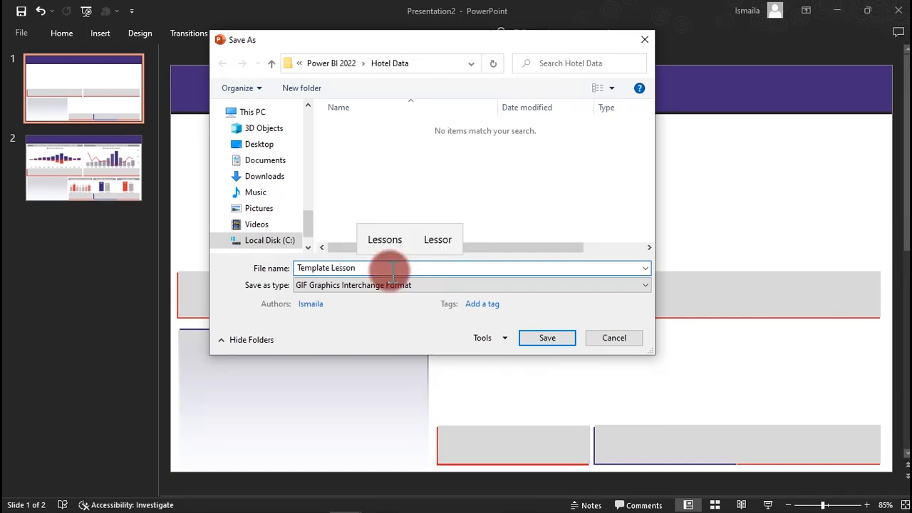
key("Return")
left_click(462, 300)
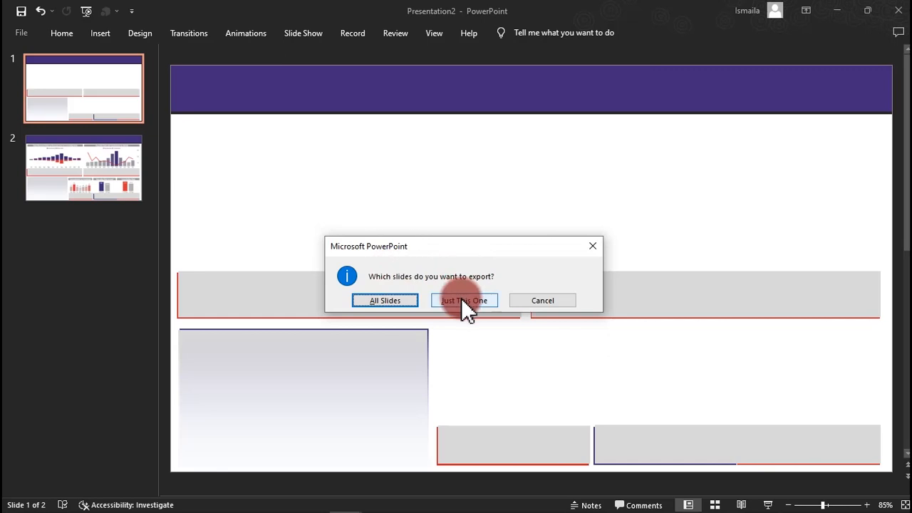
left_click(462, 300)
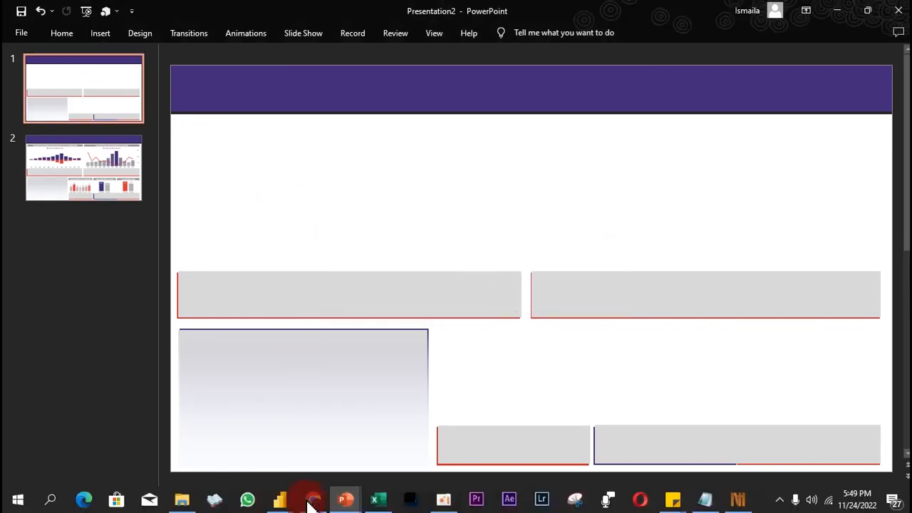
- Switch to the hotel report in Power BI Desktop and open the format settings of Page 1
left_click(289, 499)
left_click(339, 463)
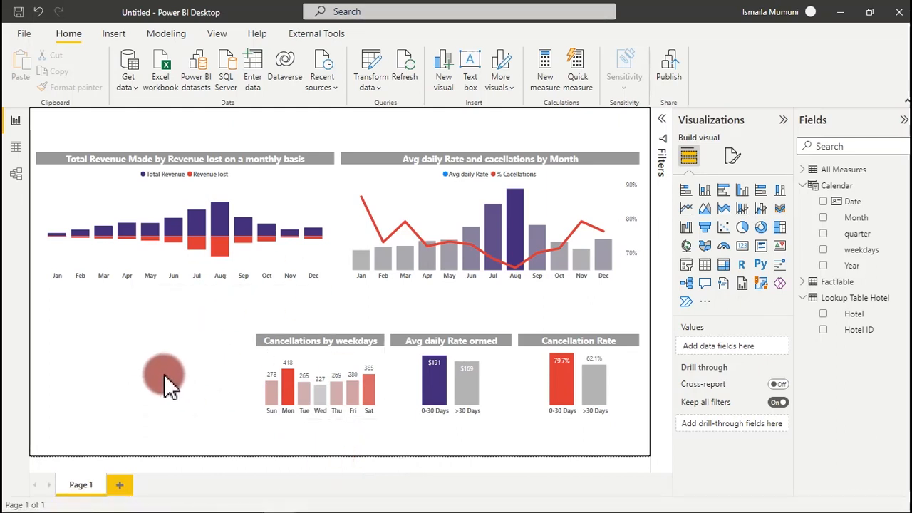
left_click(732, 159)
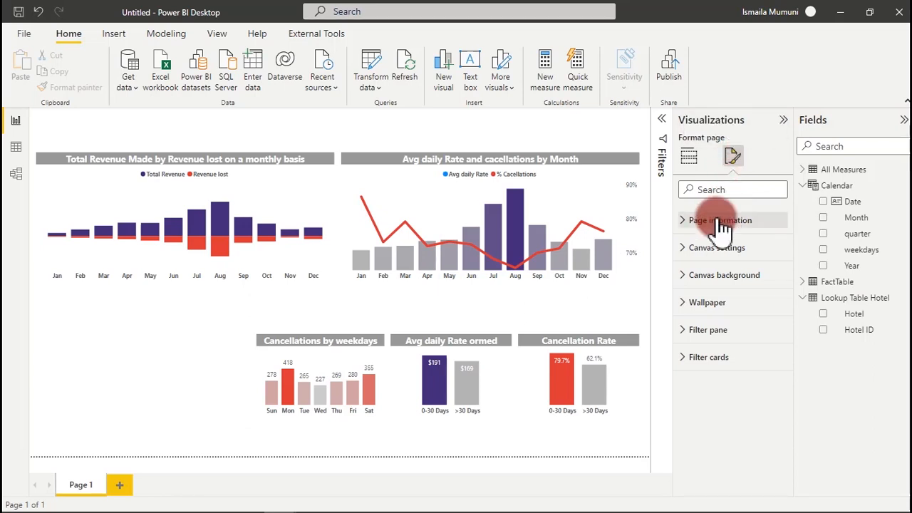
- Set Template Lesson.gif from the Hotel Data folder as the page's canvas background image with 0% transparency
left_click(737, 284)
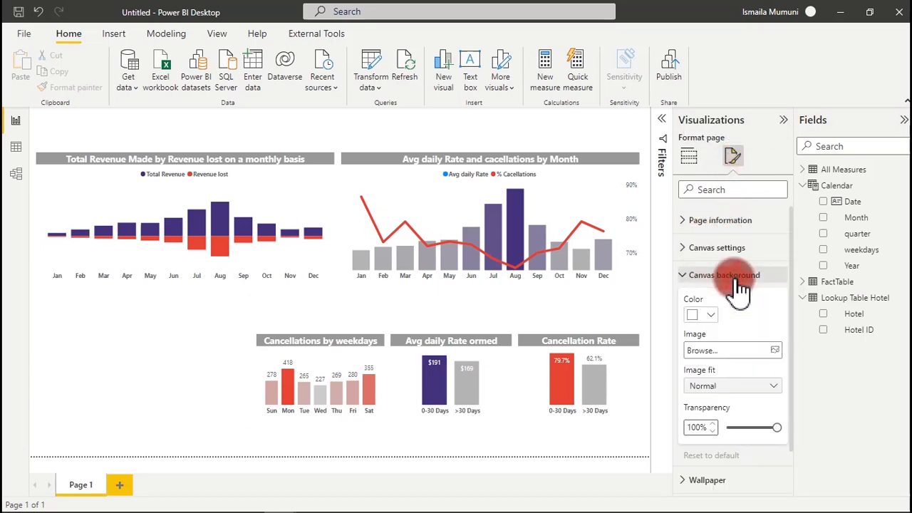
left_click(777, 350)
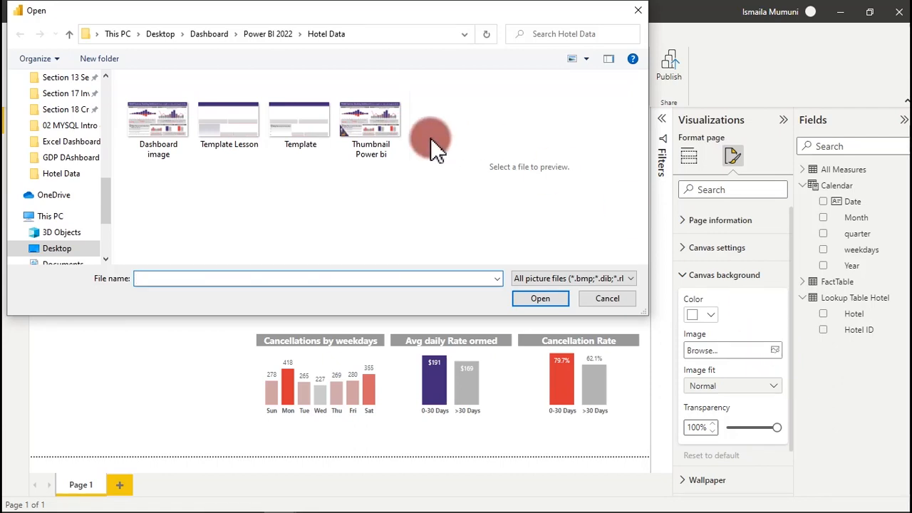
left_click(231, 125)
double_click(245, 120)
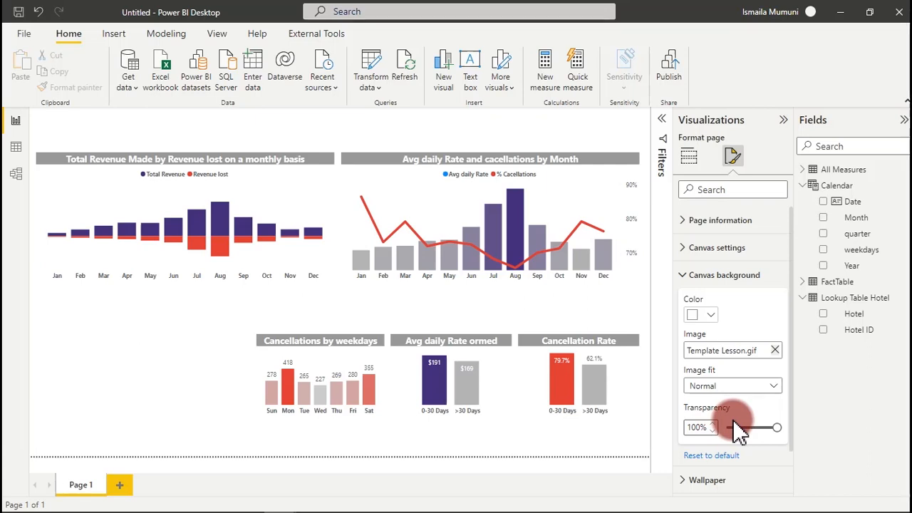
left_click(776, 428)
left_click_drag(777, 428, 719, 432)
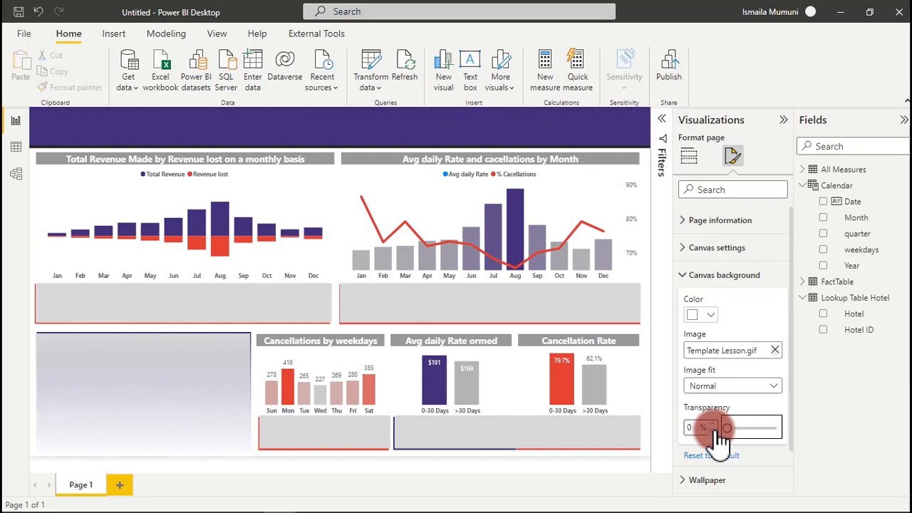
- Examine the title wording in the finished Dashboard report, and return to the untitled hotel report
mouse_move(458, 508)
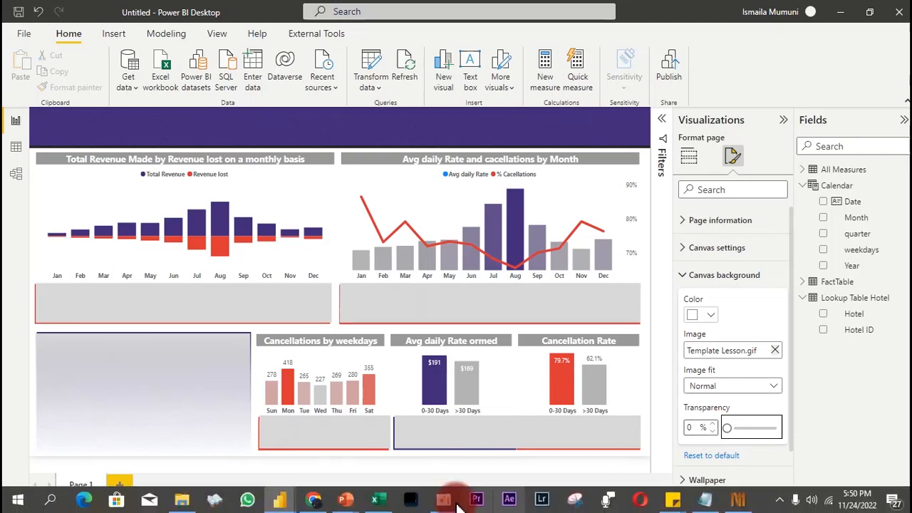
left_click(281, 502)
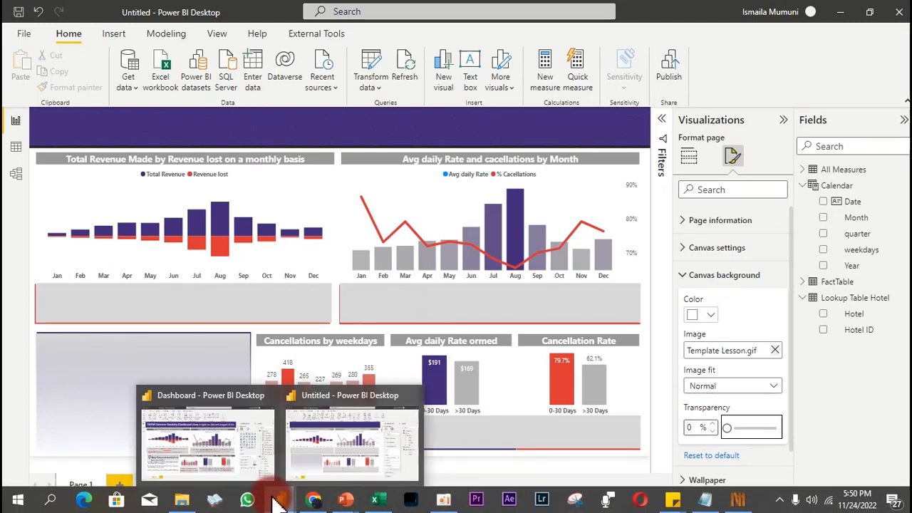
left_click(245, 458)
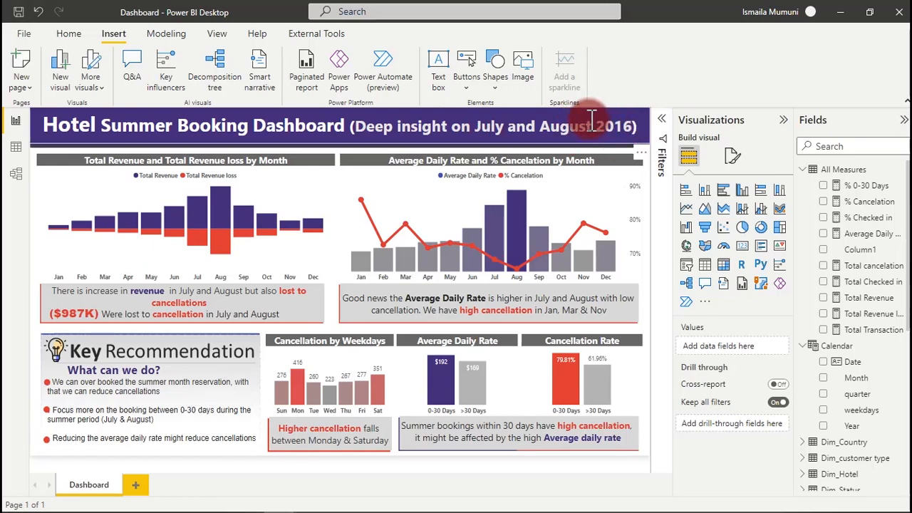
mouse_move(444, 505)
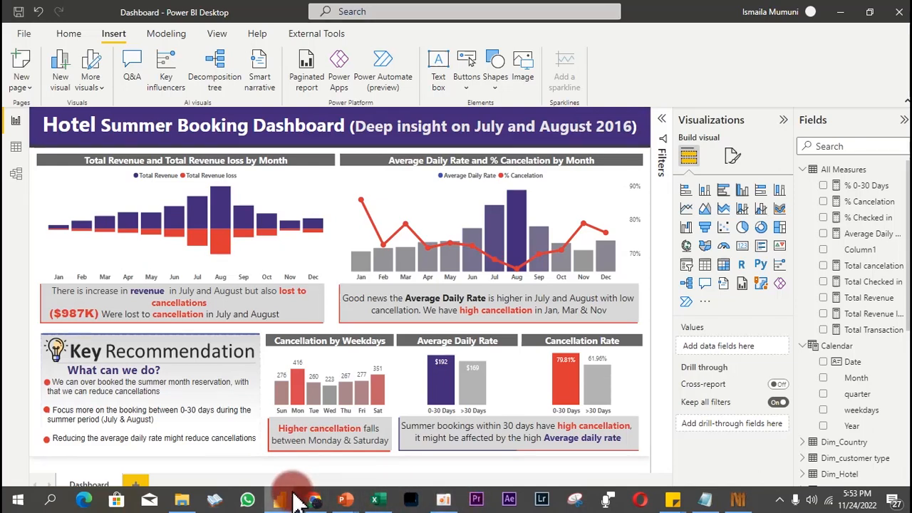
mouse_move(284, 503)
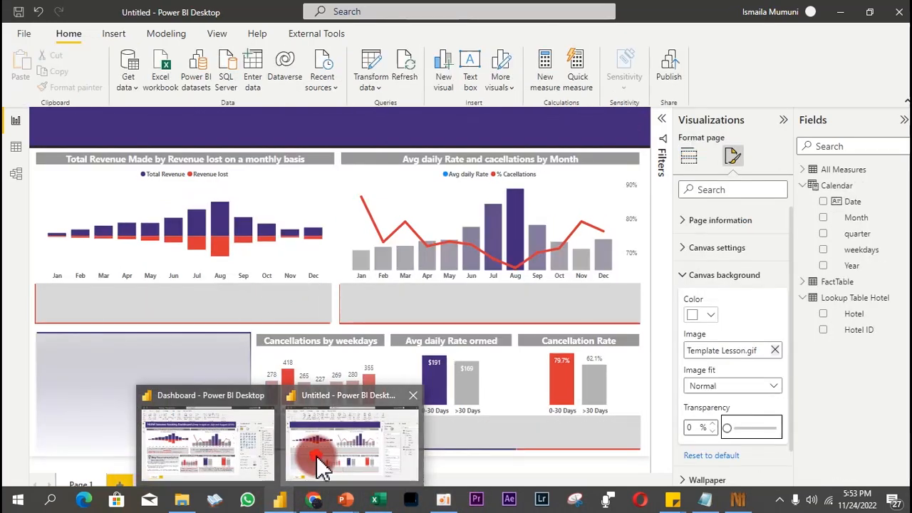
left_click(318, 465)
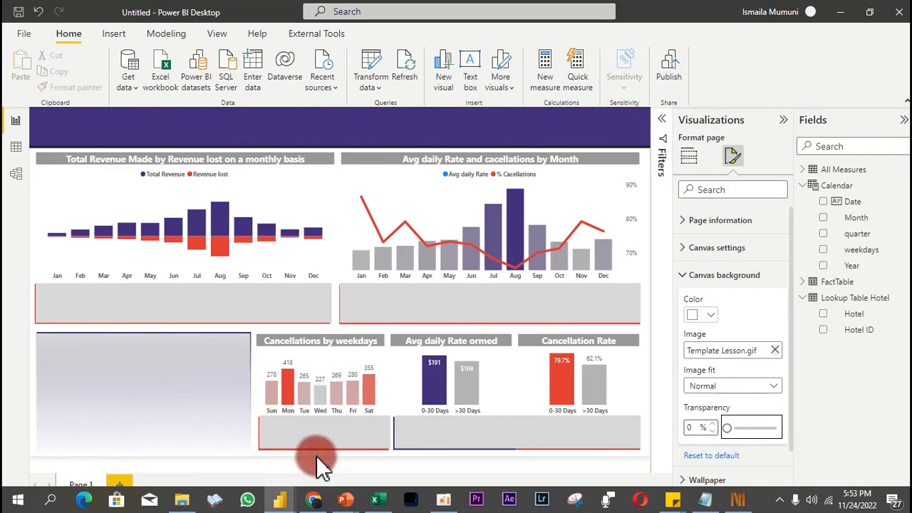
- Add a text box and fit it over the purple header band across the full page width
left_click(469, 68)
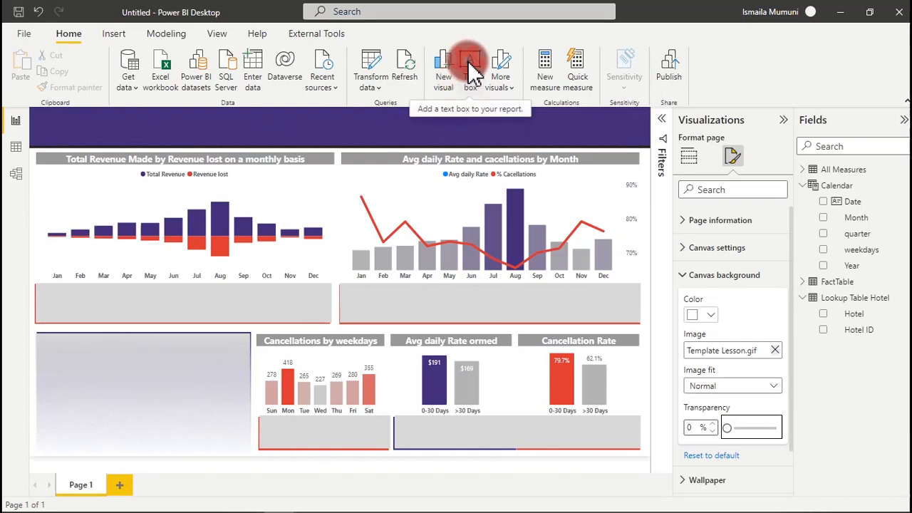
left_click(235, 372)
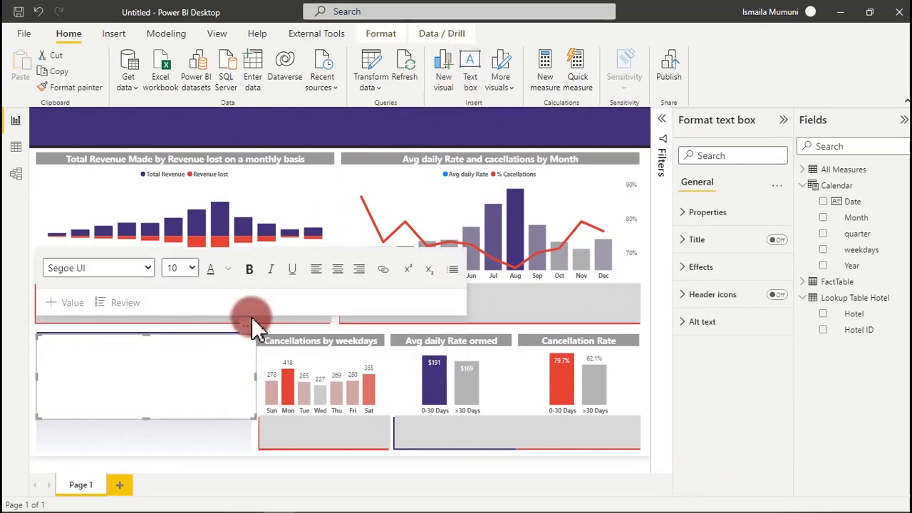
left_click_drag(249, 335, 229, 79)
left_click_drag(248, 150, 648, 125)
left_click(578, 159)
left_click(347, 205)
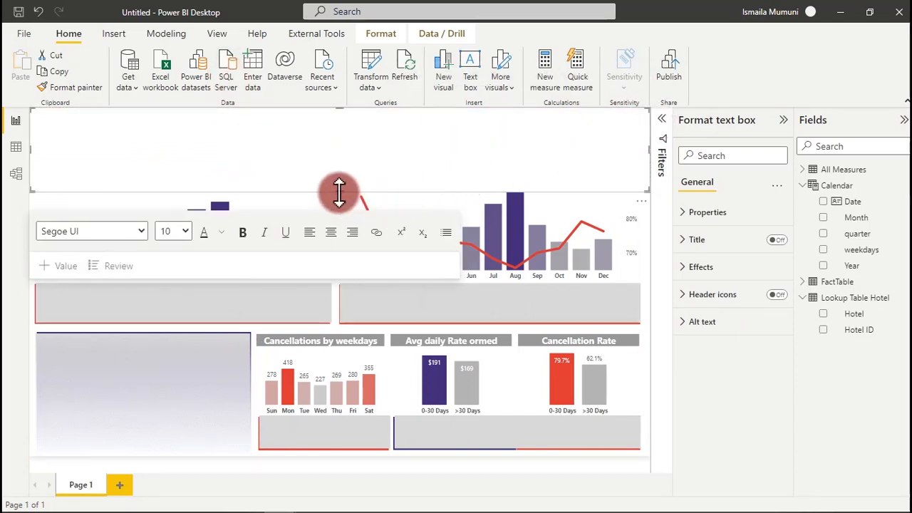
left_click_drag(338, 191, 338, 144)
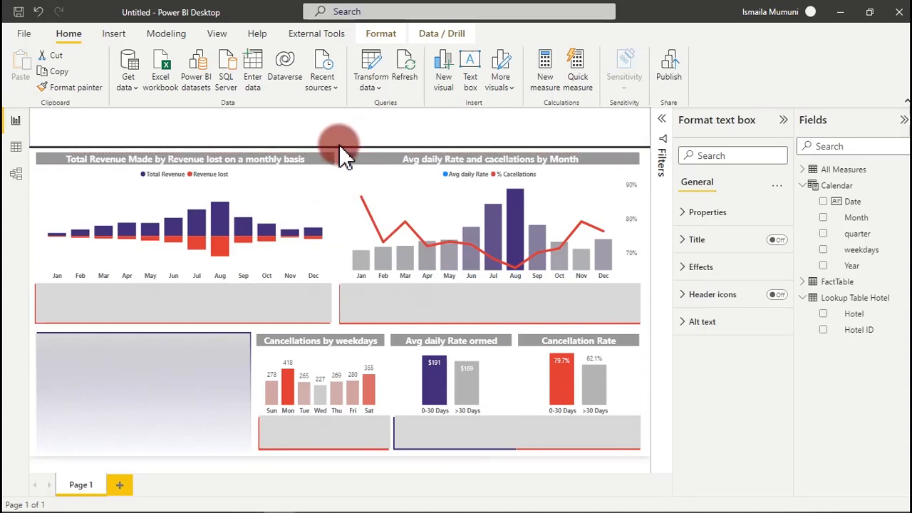
- Enter the title "Hotel Summer Booking Dashboard (Deep insight on July and August 2016)" at font size 24, centred
left_click(295, 133)
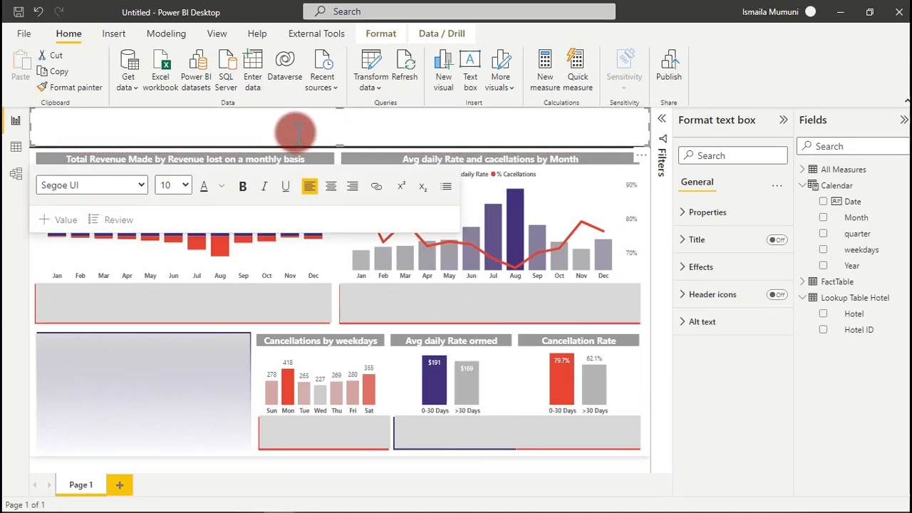
type("Hotel Summer Booking Dashboard (Deep insight on July and August 2016)")
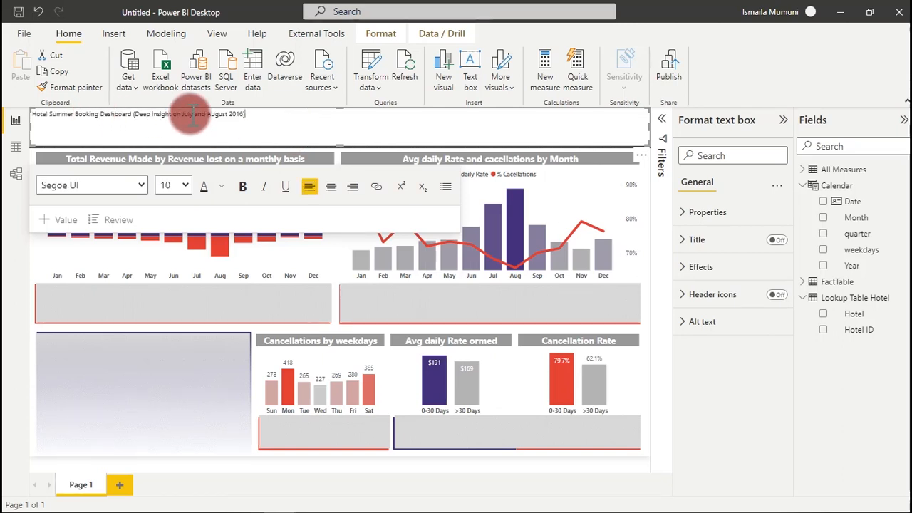
triple_click(276, 114)
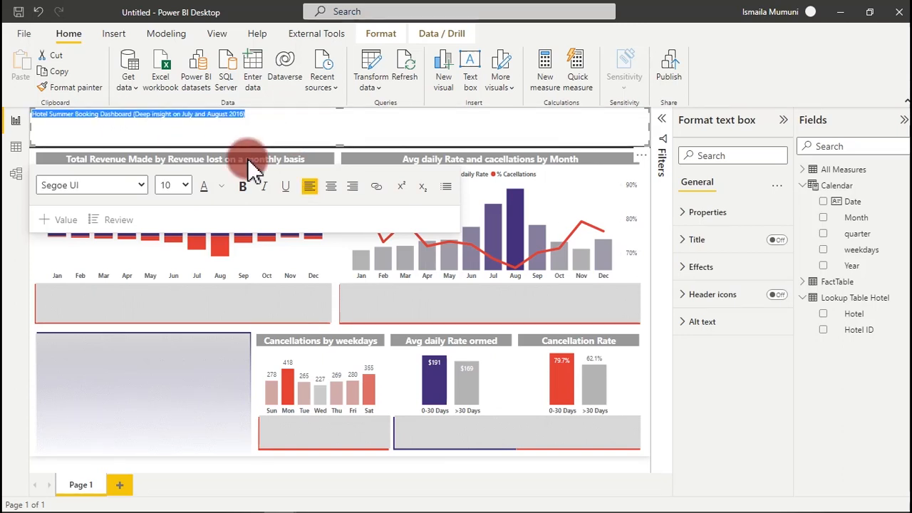
left_click_drag(184, 187, 165, 333)
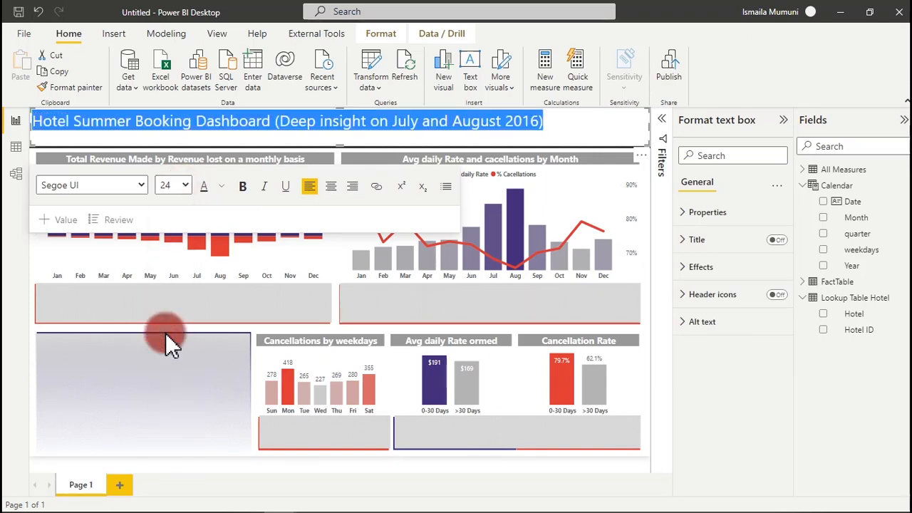
left_click(326, 186)
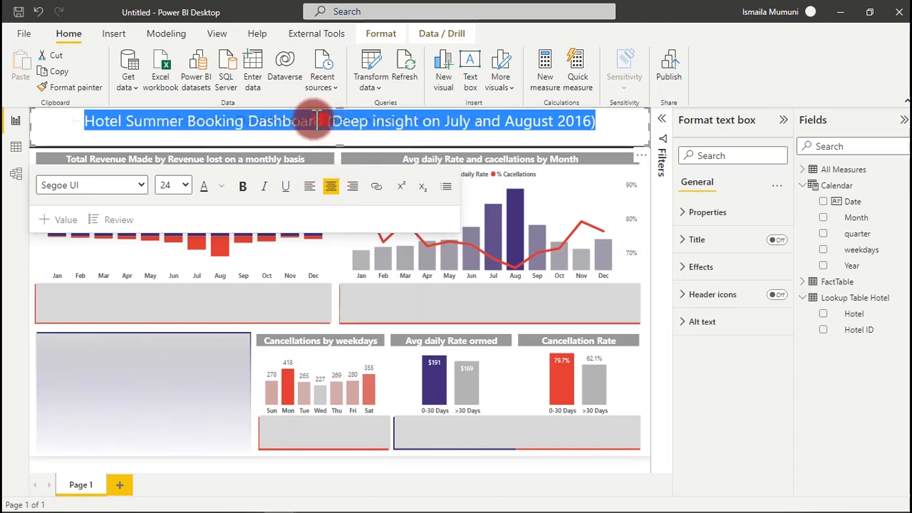
- Make the words "Hotel Summer Booking Dashboard" in the title bold at font size 28
left_click_drag(248, 121, 84, 121)
left_click(324, 122)
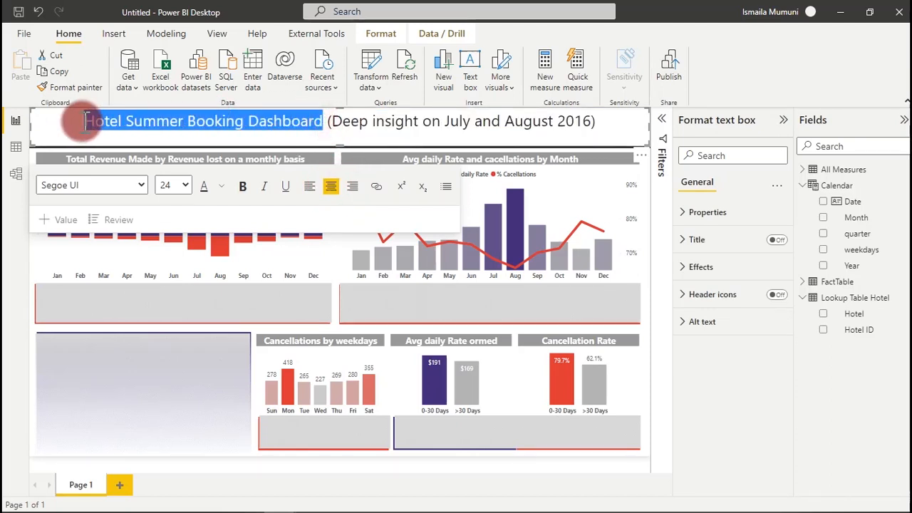
left_click(180, 186)
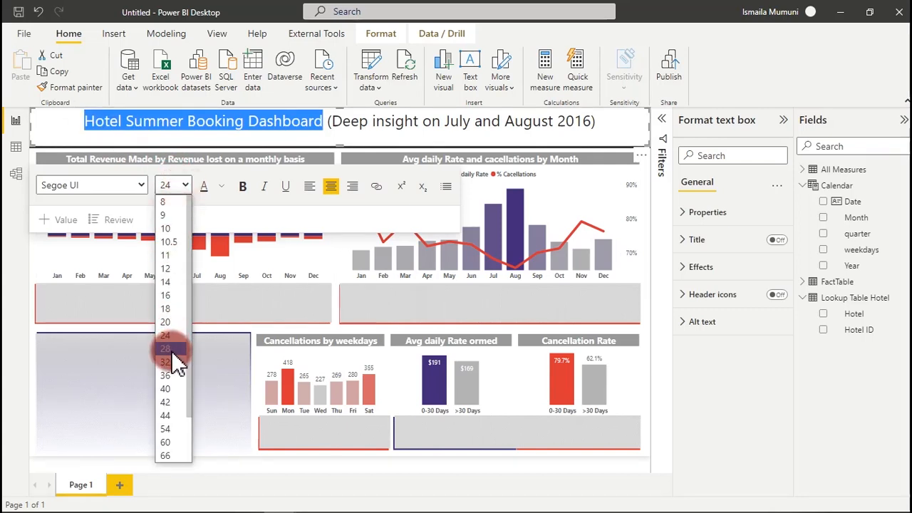
left_click(170, 350)
left_click(243, 186)
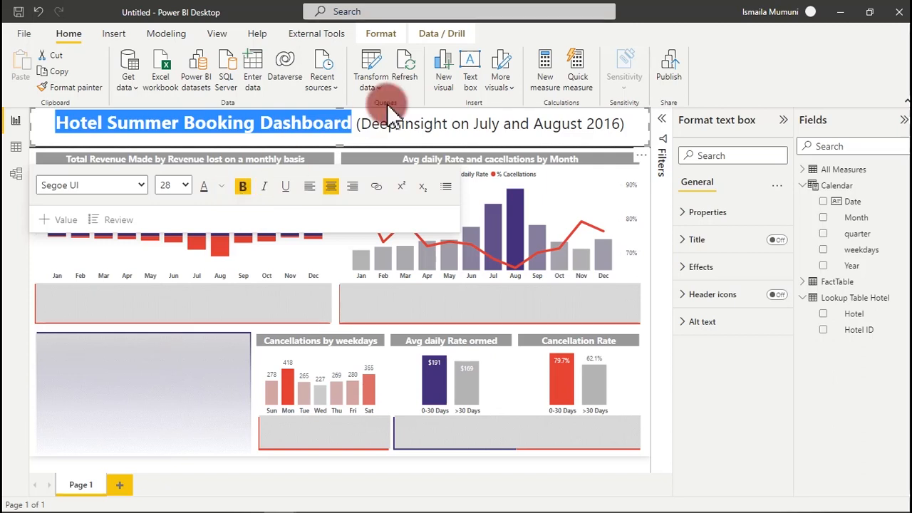
left_click(364, 135)
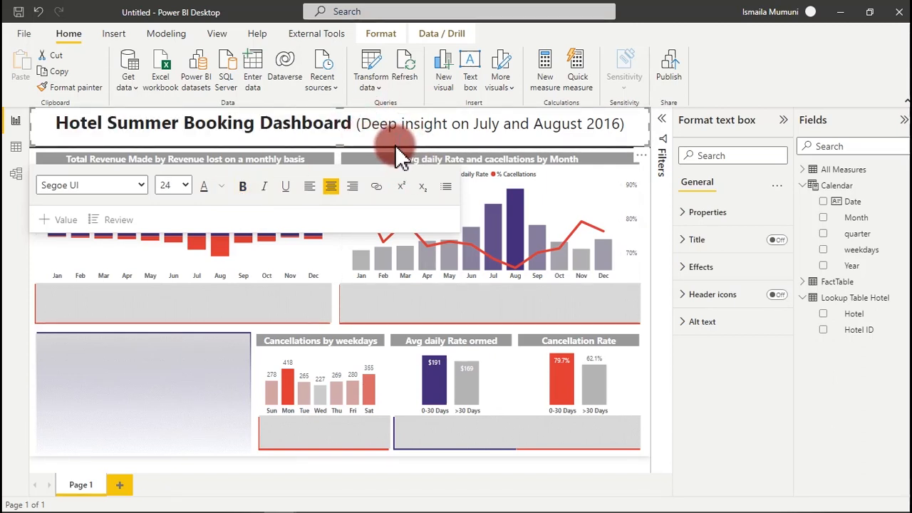
- Turn off the background effect of the title text box
left_click(395, 145)
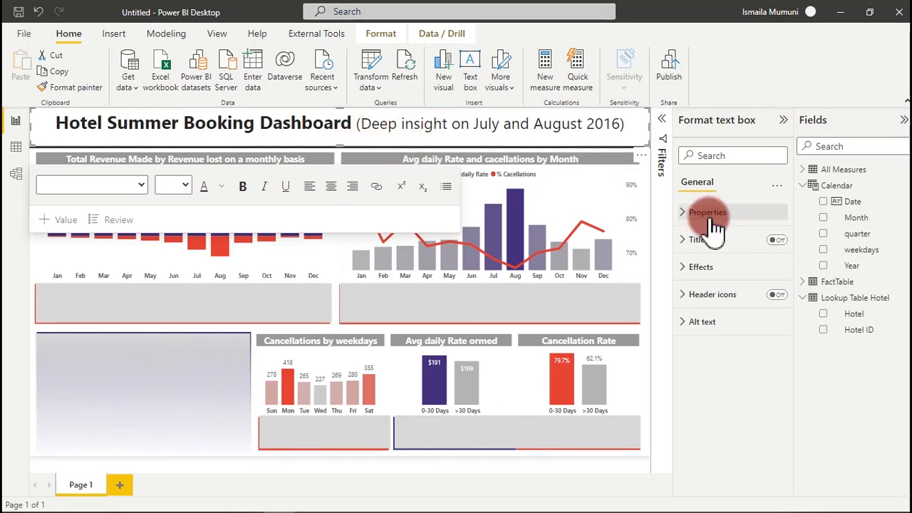
left_click(705, 265)
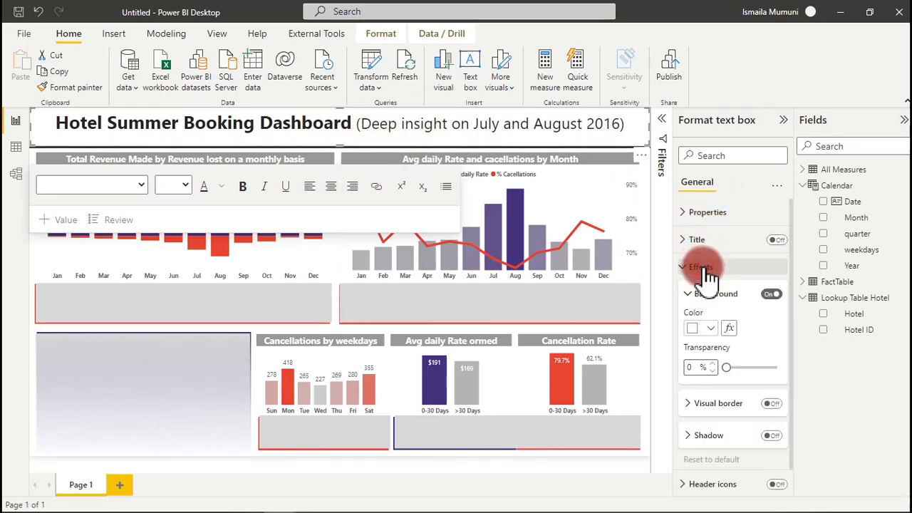
left_click(769, 295)
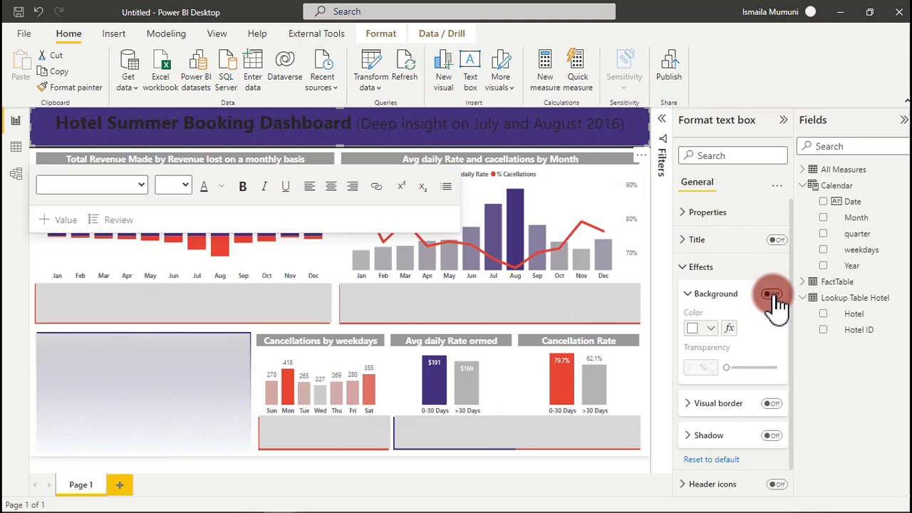
- Change the font colour of the whole dashboard title to white
triple_click(469, 130)
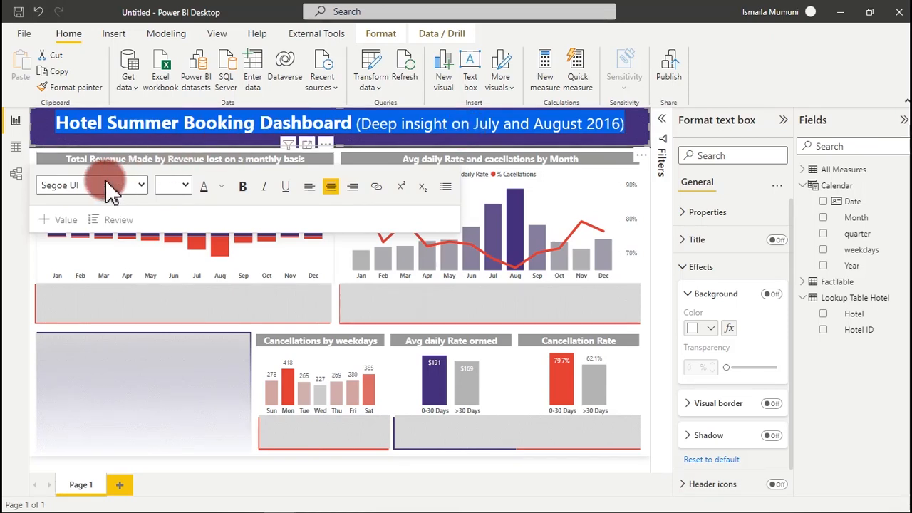
left_click(220, 191)
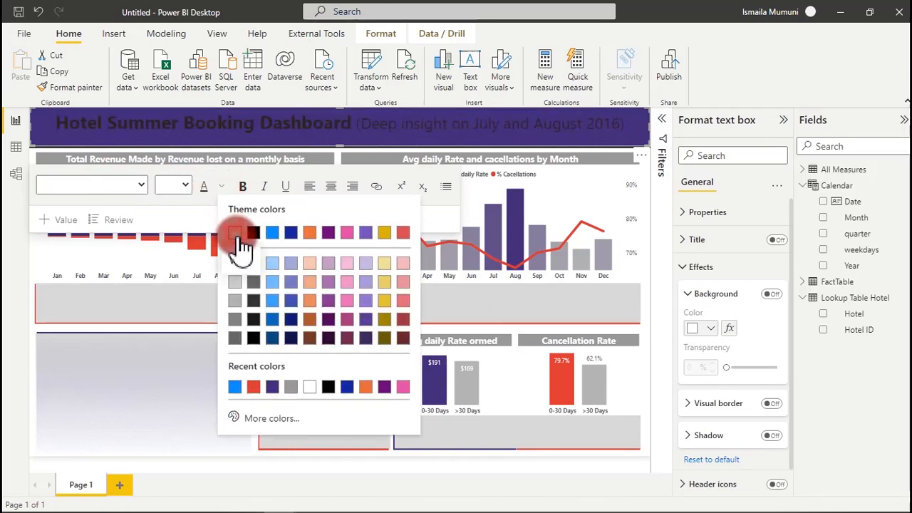
left_click(237, 234)
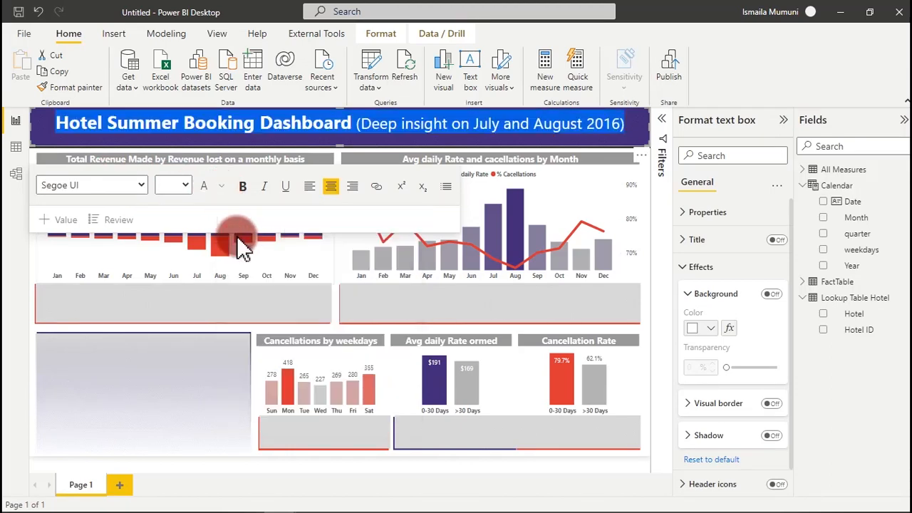
left_click(163, 326)
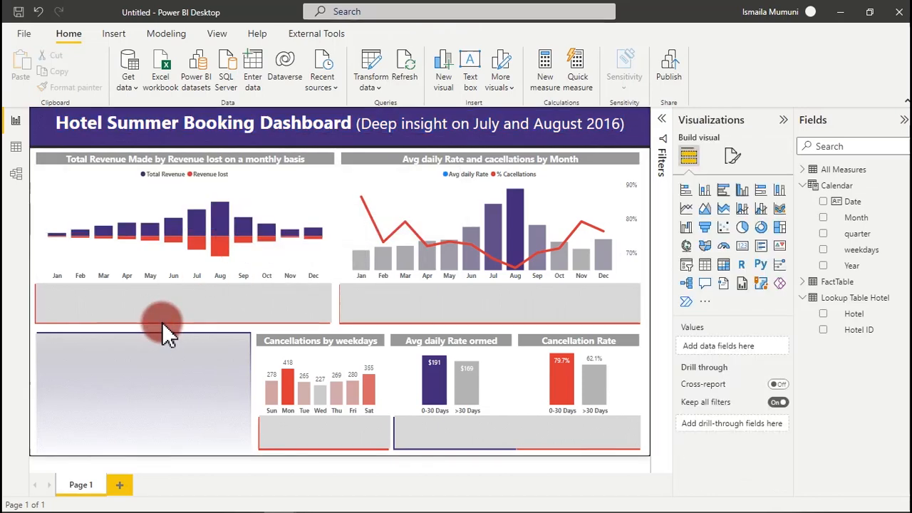
- Shift the title slightly down within the purple header band
left_click(305, 130)
left_click(306, 133)
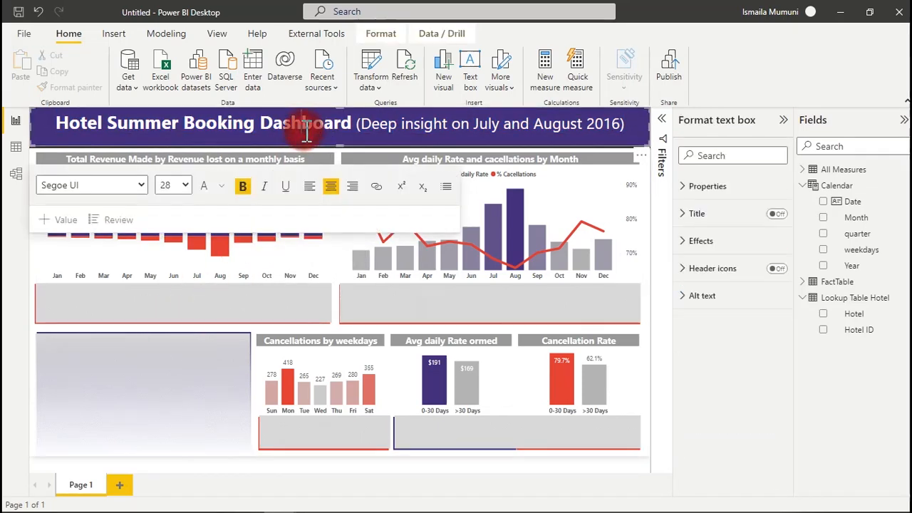
left_click(342, 113)
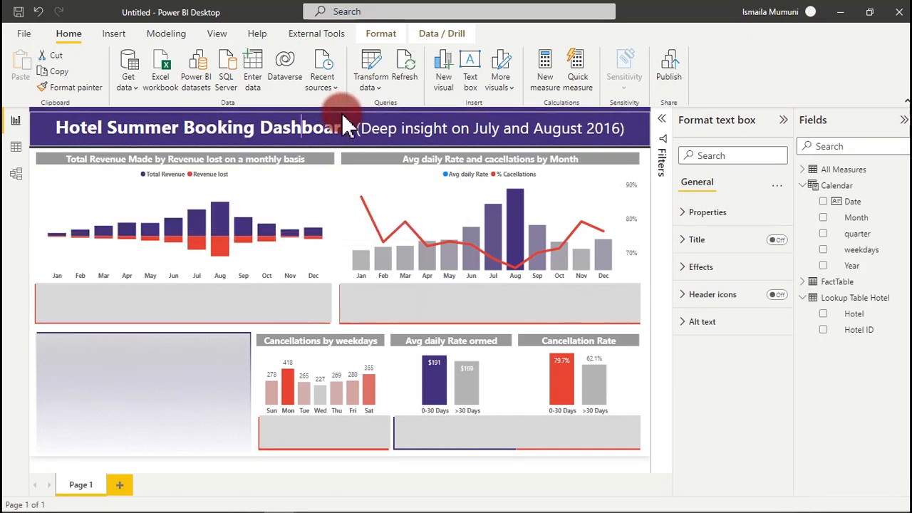
- Recolour "Deep insight on July and August 2016" in the title with a shade of the white theme colour
left_click(358, 127)
left_click_drag(376, 128, 623, 134)
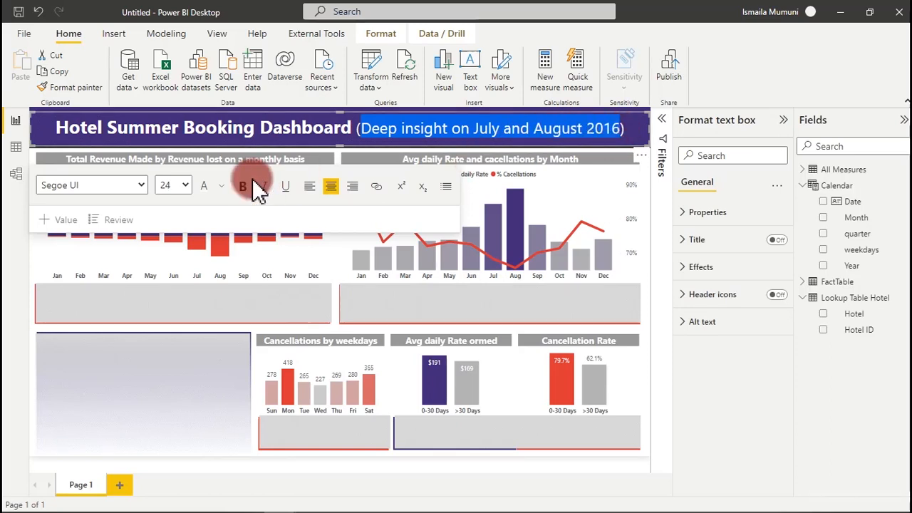
left_click(221, 186)
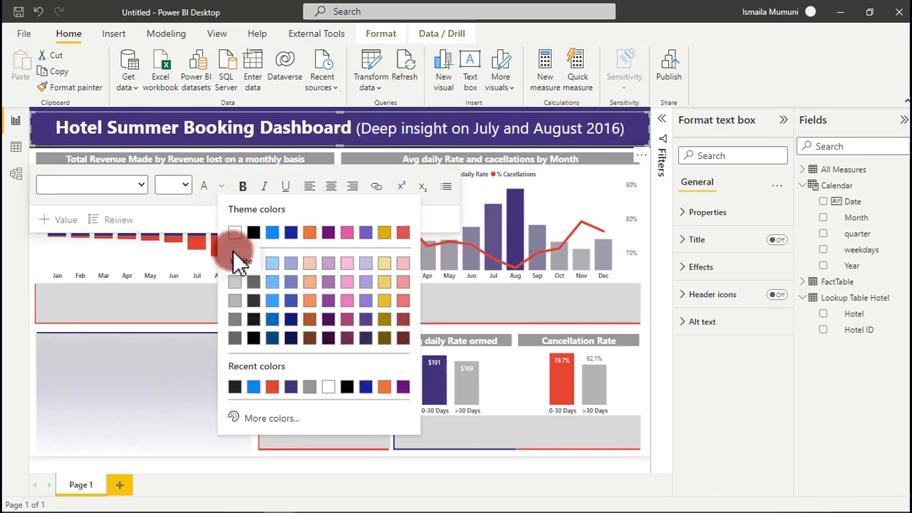
left_click(242, 262)
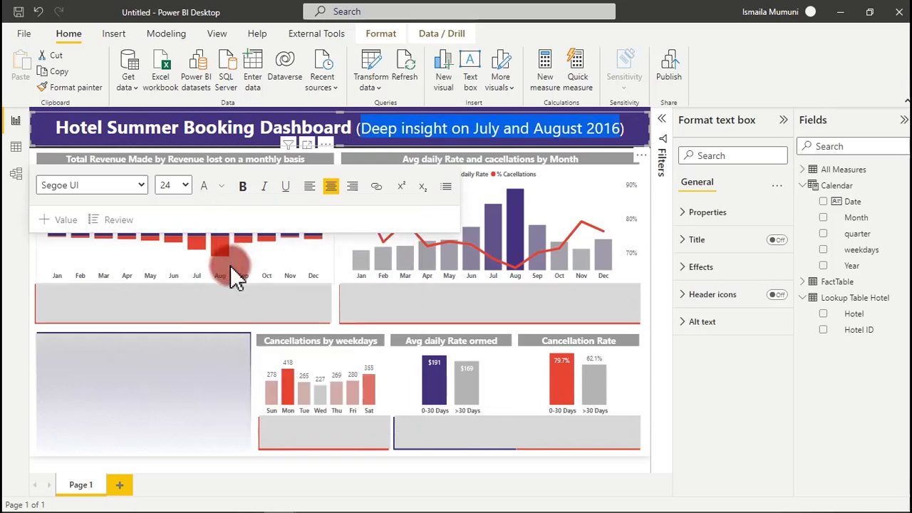
- Insert a card visual showing the Revenue lost measure in the blank area below the monthly revenue chart
left_click(207, 311)
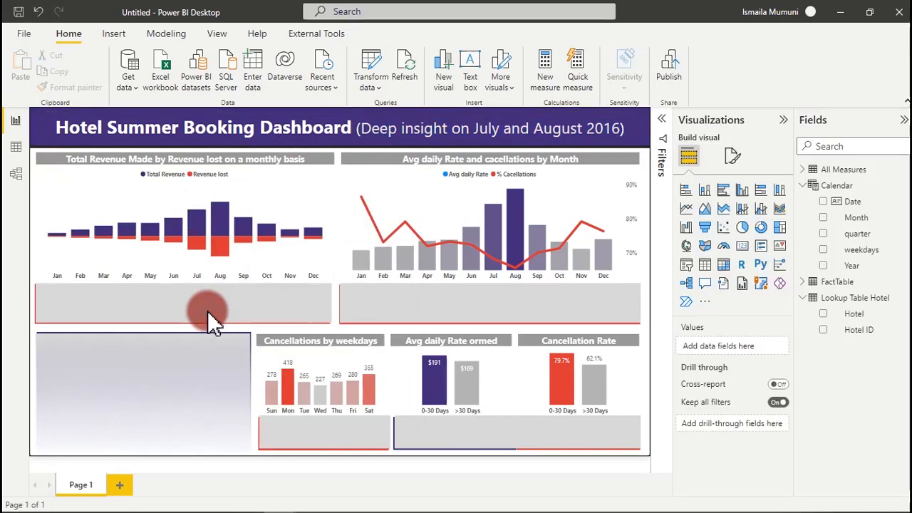
left_click(67, 129)
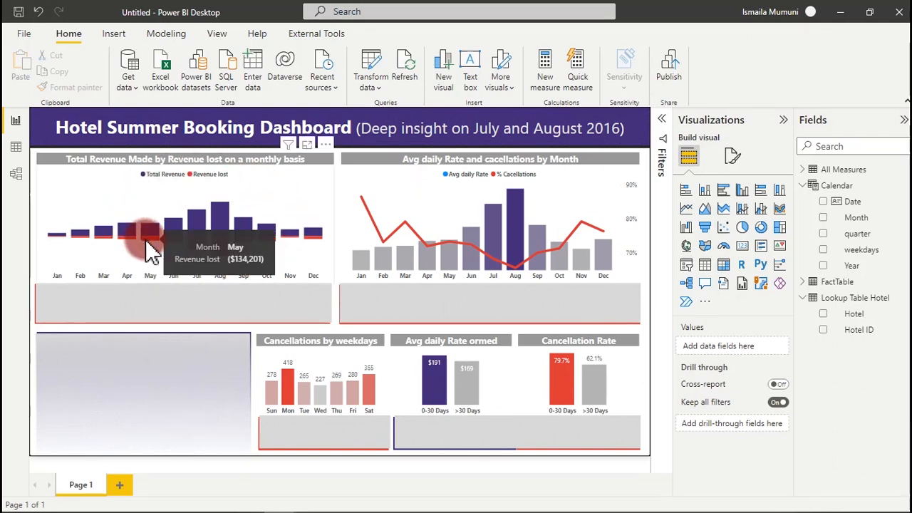
mouse_move(221, 271)
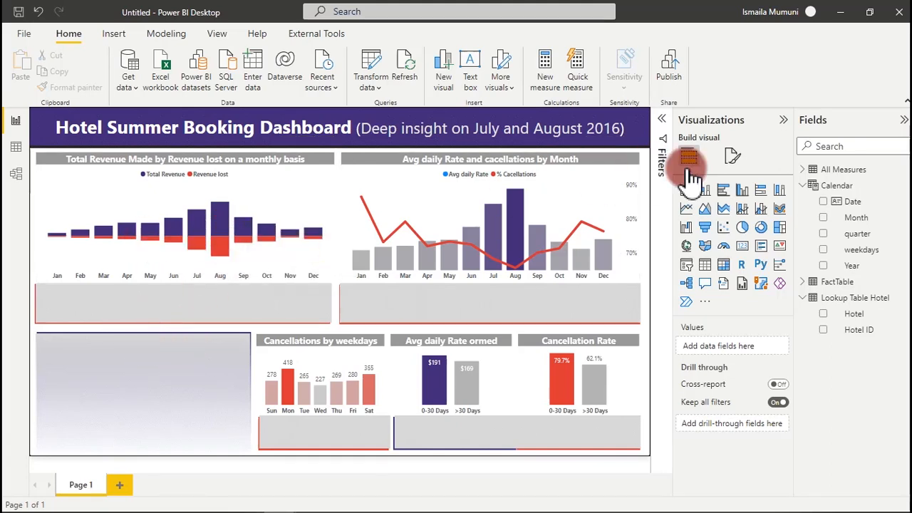
left_click(742, 246)
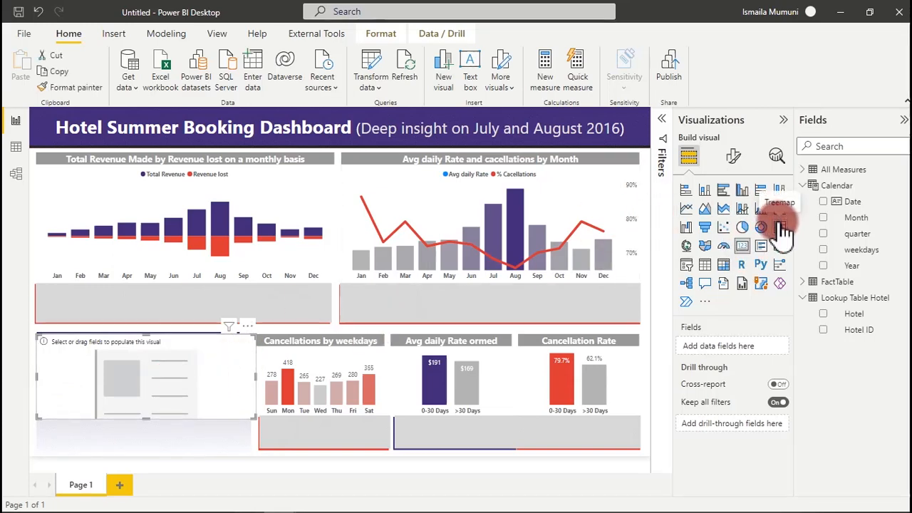
left_click(663, 121)
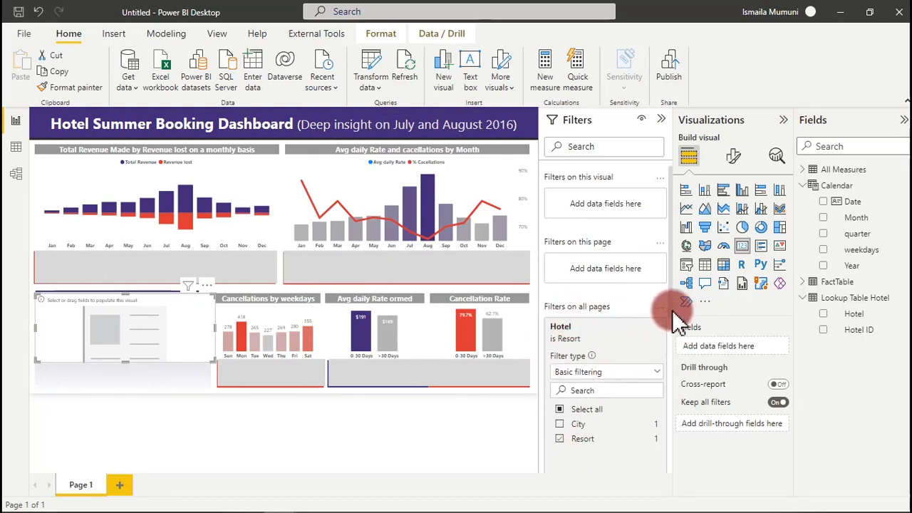
left_click_drag(673, 314, 639, 432)
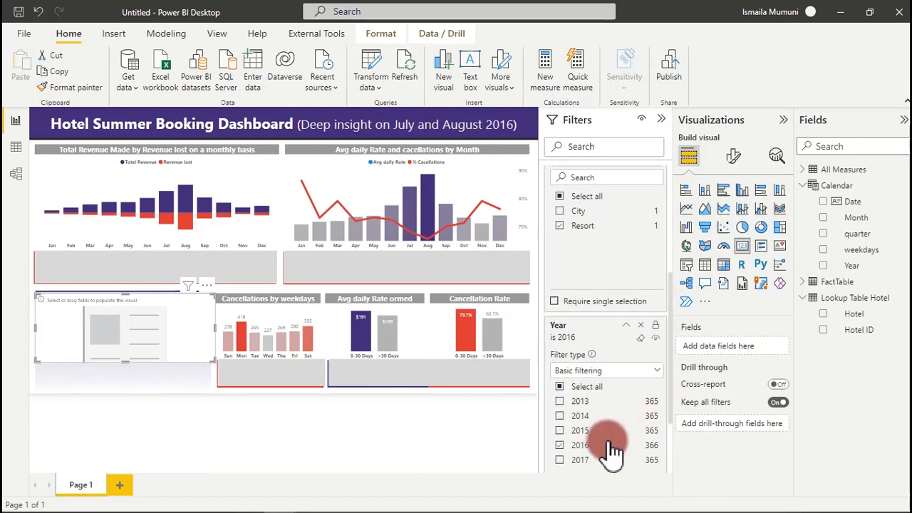
left_click(661, 120)
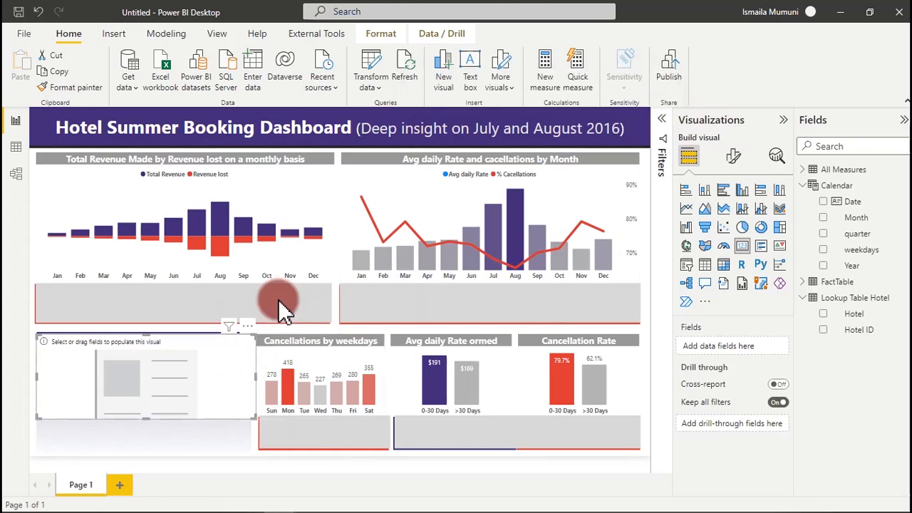
left_click(806, 171)
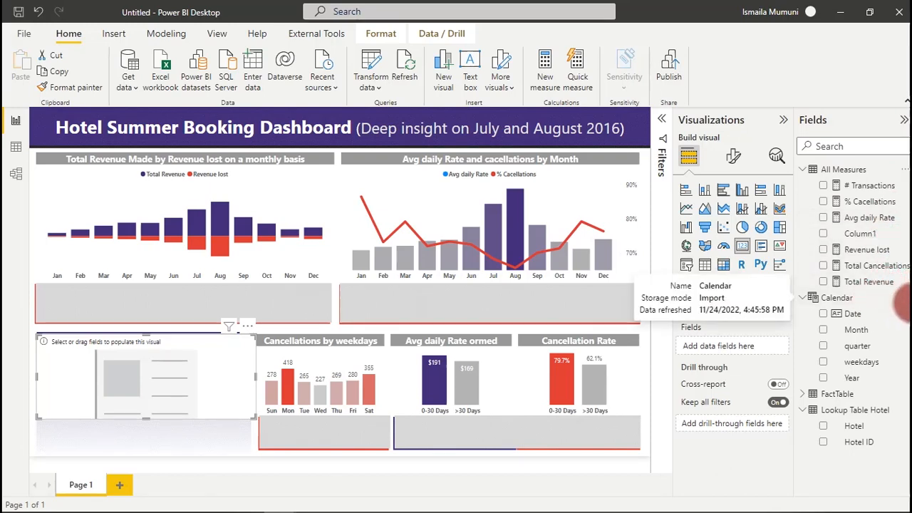
left_click(824, 251)
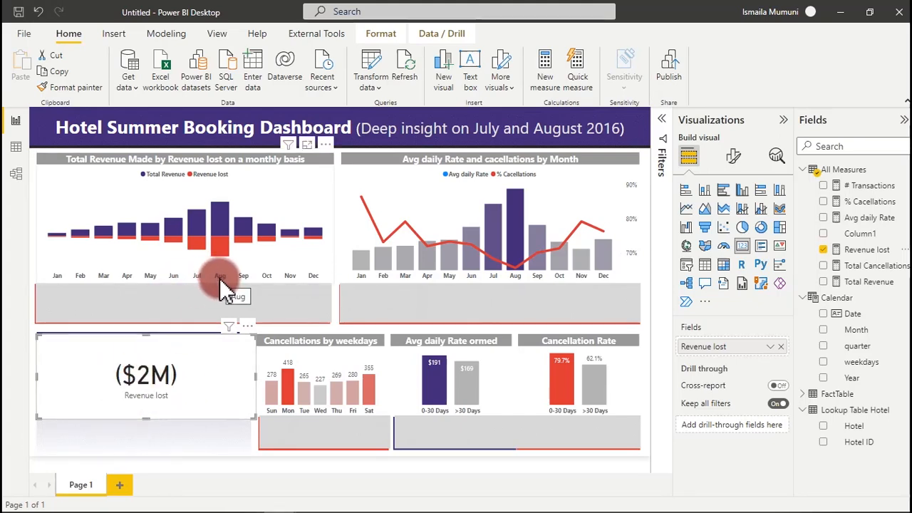
- Add Month as a visual-level filter on the revenue lost card and restrict it to Jul and Aug
left_click(736, 163)
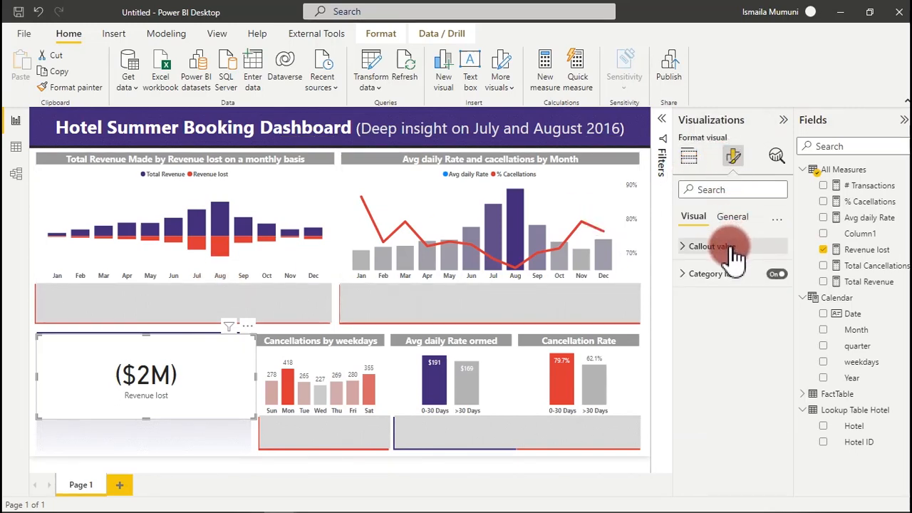
left_click(662, 125)
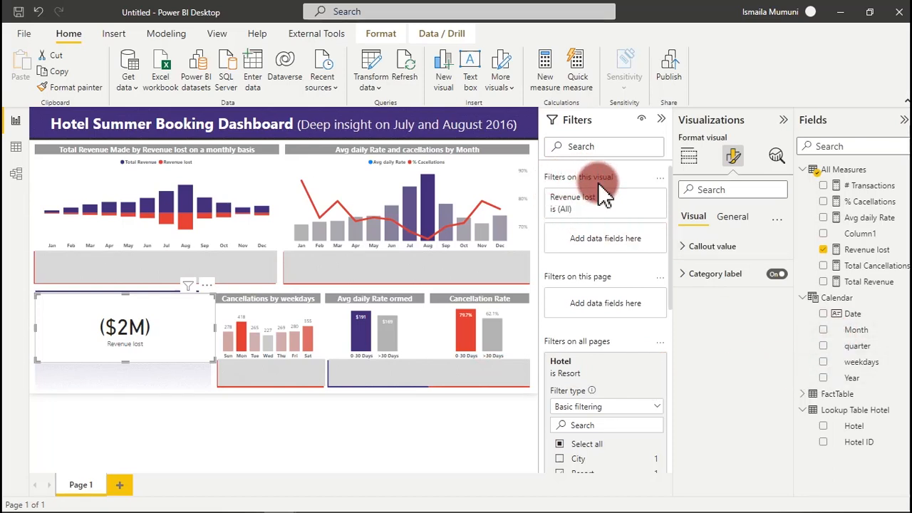
left_click_drag(865, 334, 615, 239)
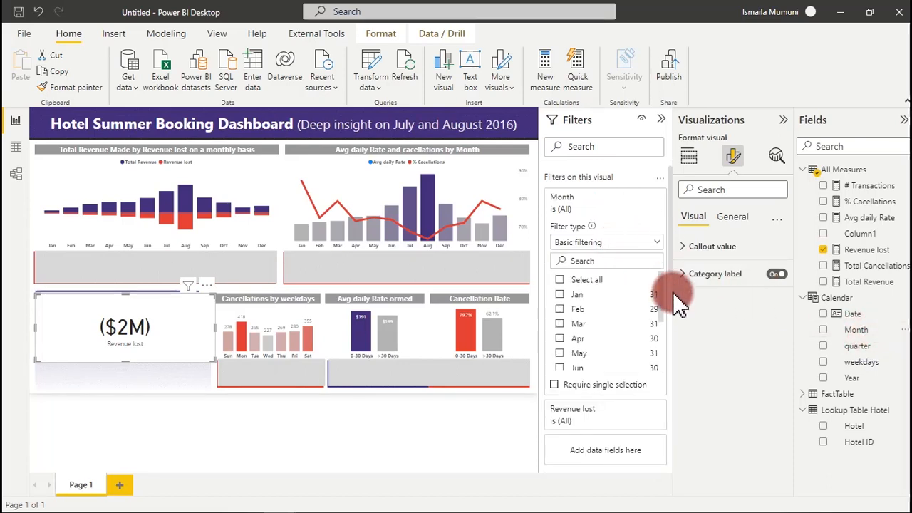
left_click_drag(666, 303, 563, 324)
left_click(560, 319)
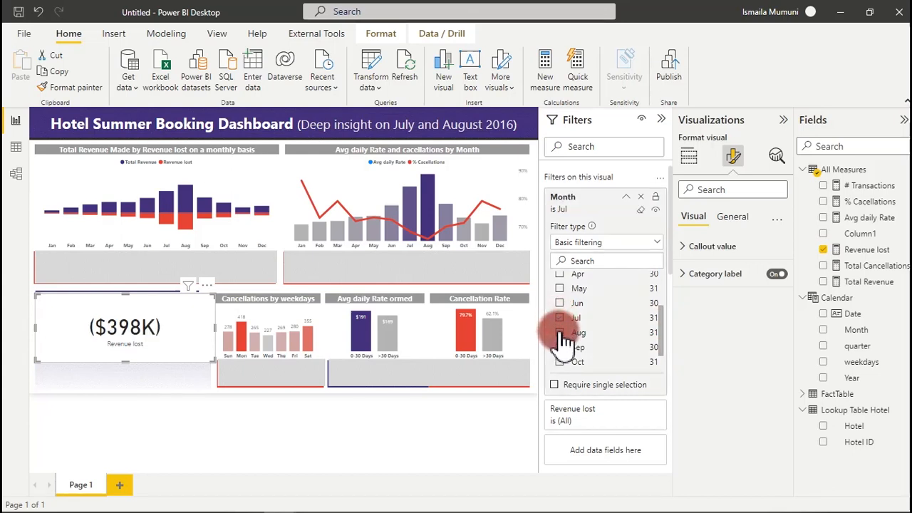
left_click(560, 333)
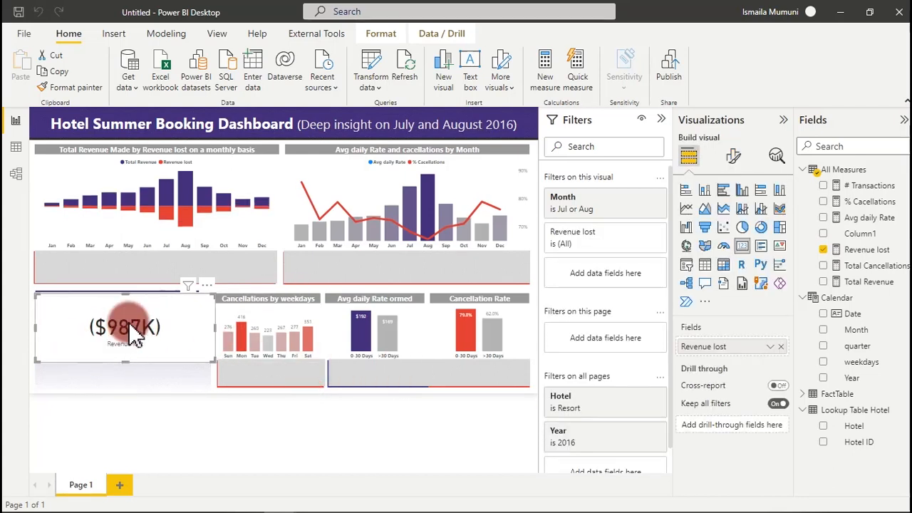
- Examine the callout font, size and colour of the lost-revenue card in the finished Dashboard report, and return to the untitled report
mouse_move(184, 220)
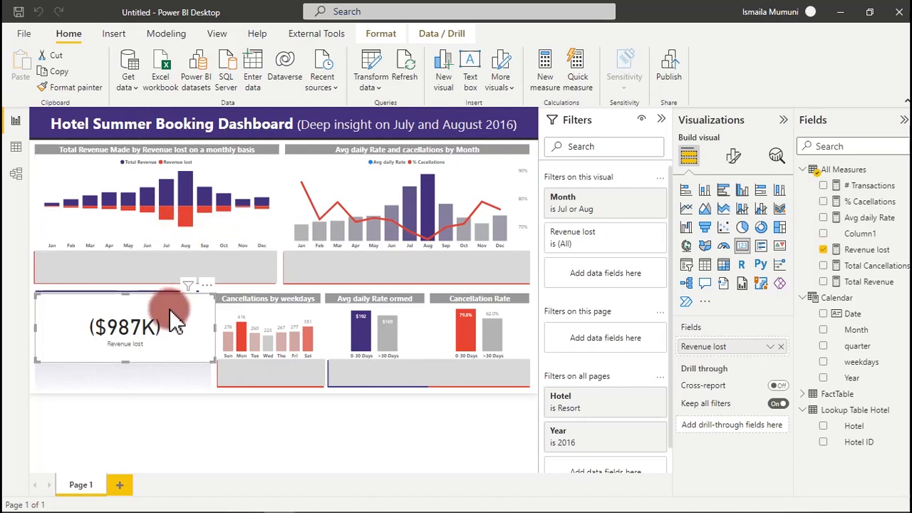
mouse_move(228, 504)
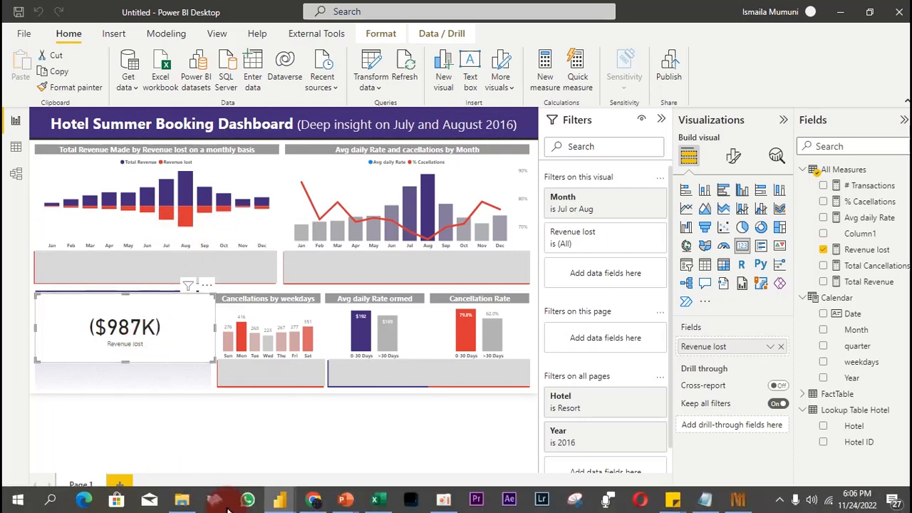
mouse_move(281, 499)
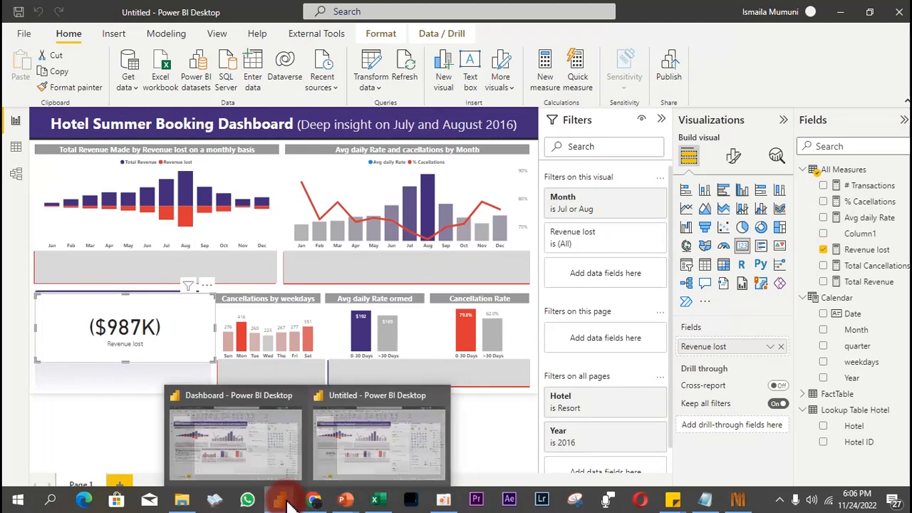
left_click(203, 445)
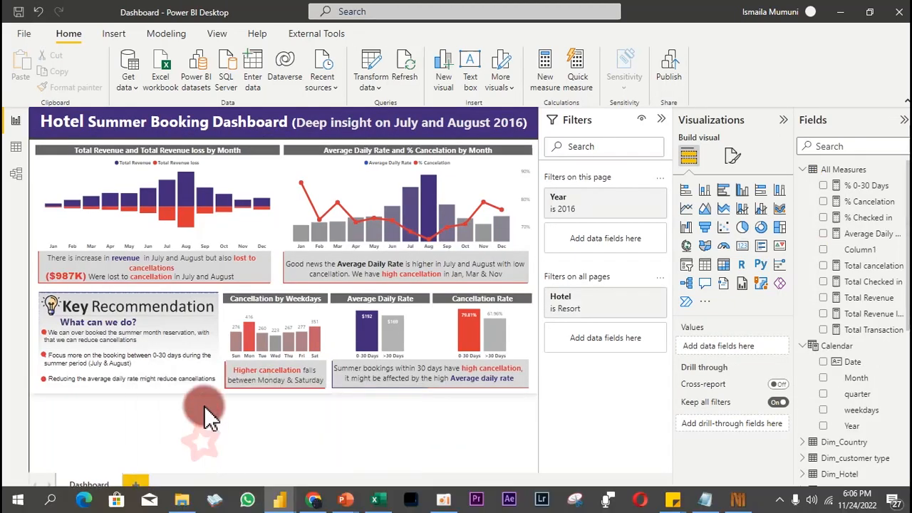
left_click(55, 286)
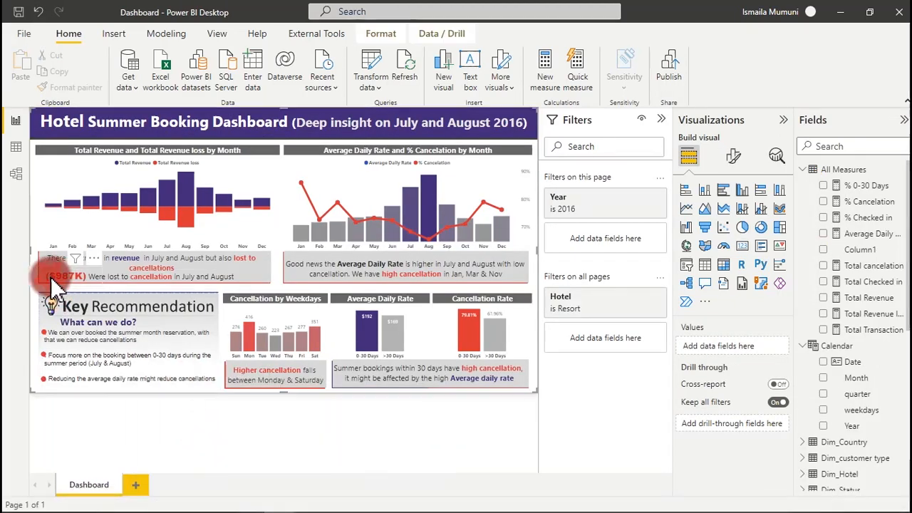
left_click(52, 279)
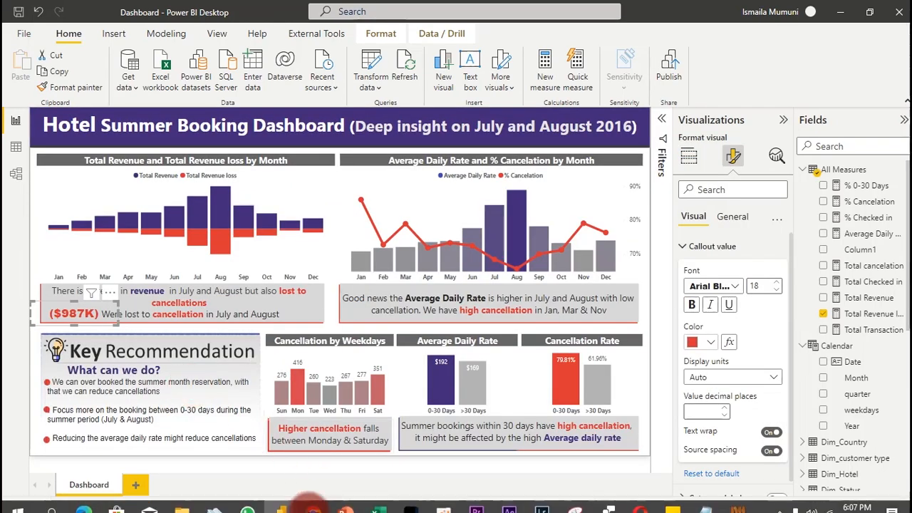
mouse_move(294, 502)
left_click(335, 481)
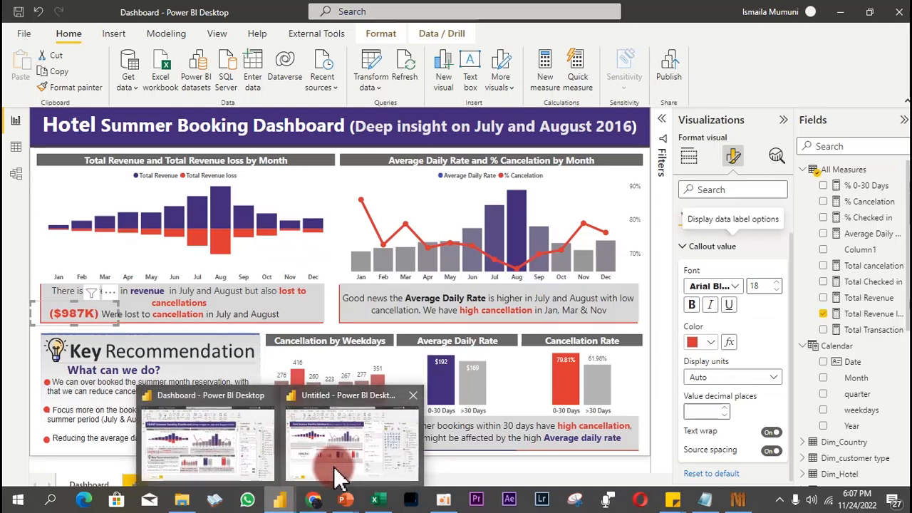
left_click(133, 360)
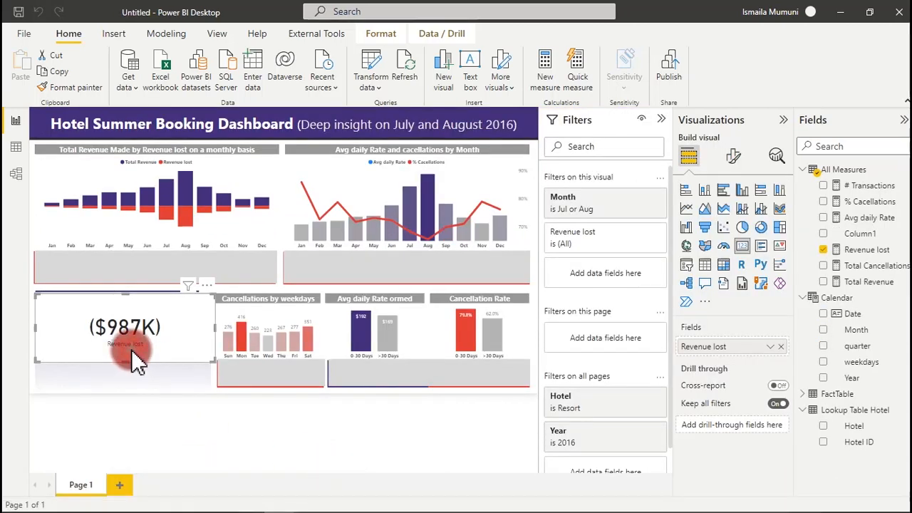
- Format the revenue lost card's callout value as Arial Black, size 18, in red
left_click(738, 158)
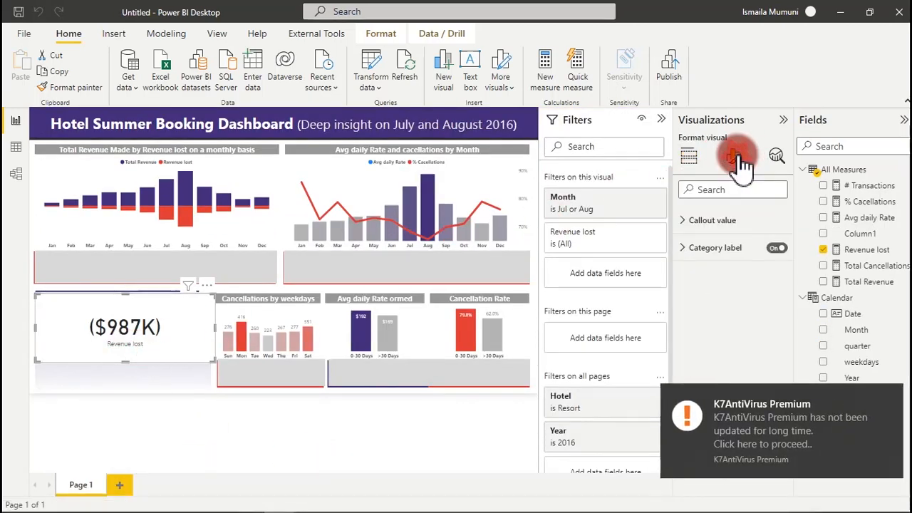
left_click(660, 121)
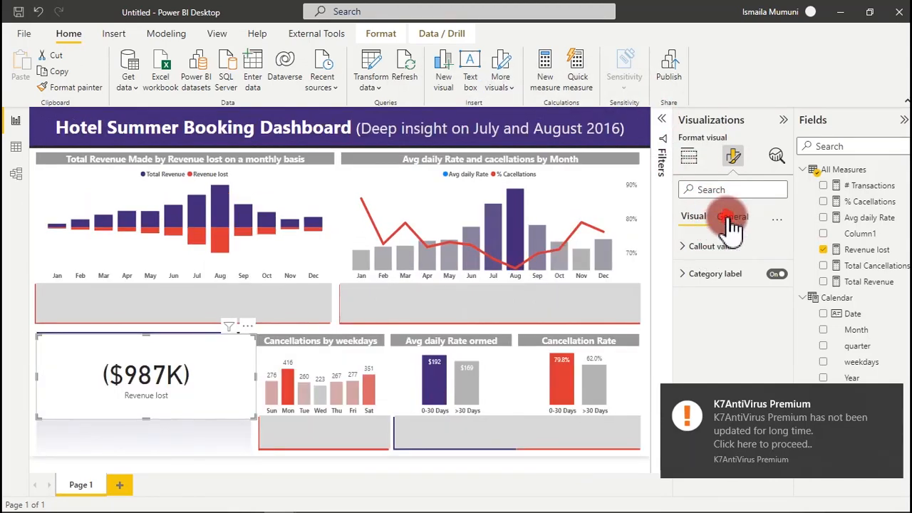
left_click(734, 220)
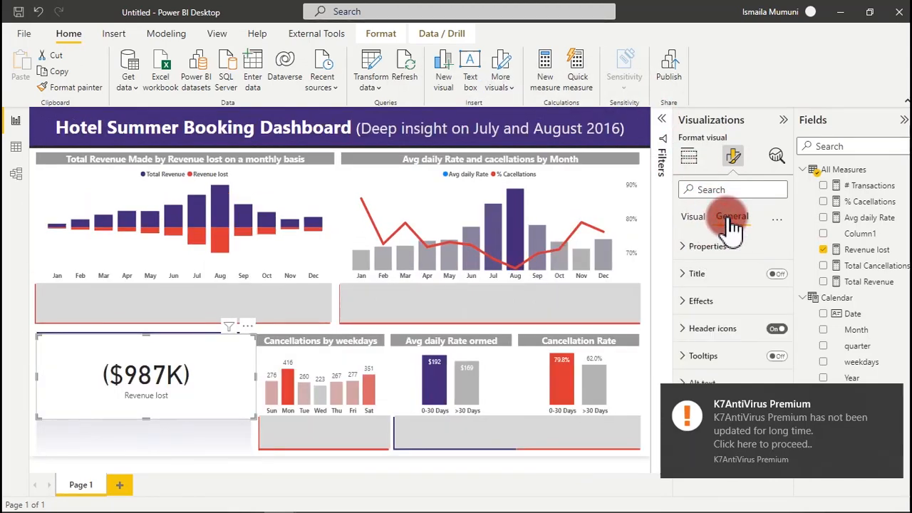
left_click(699, 218)
left_click(702, 242)
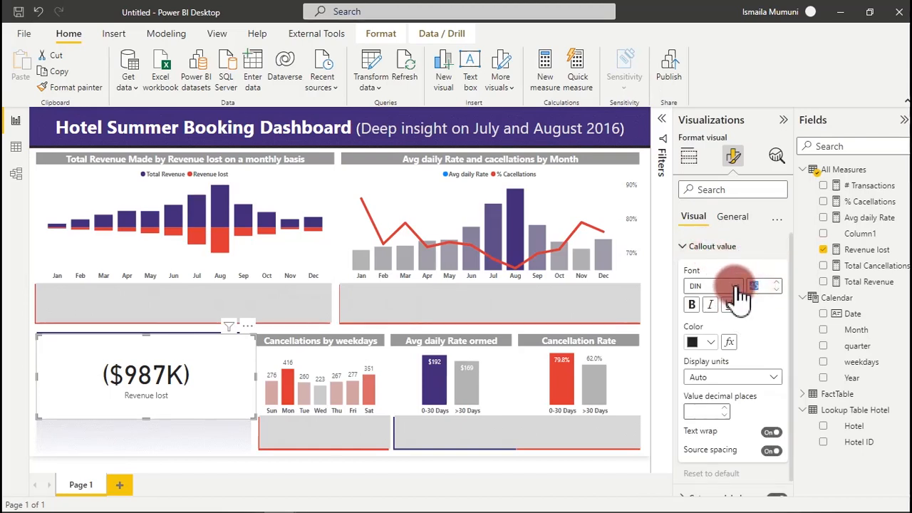
type("18")
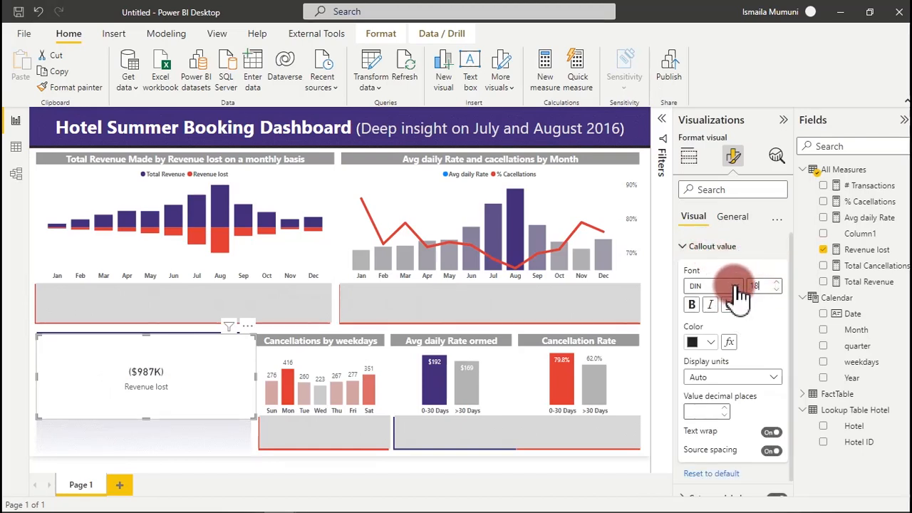
left_click(733, 287)
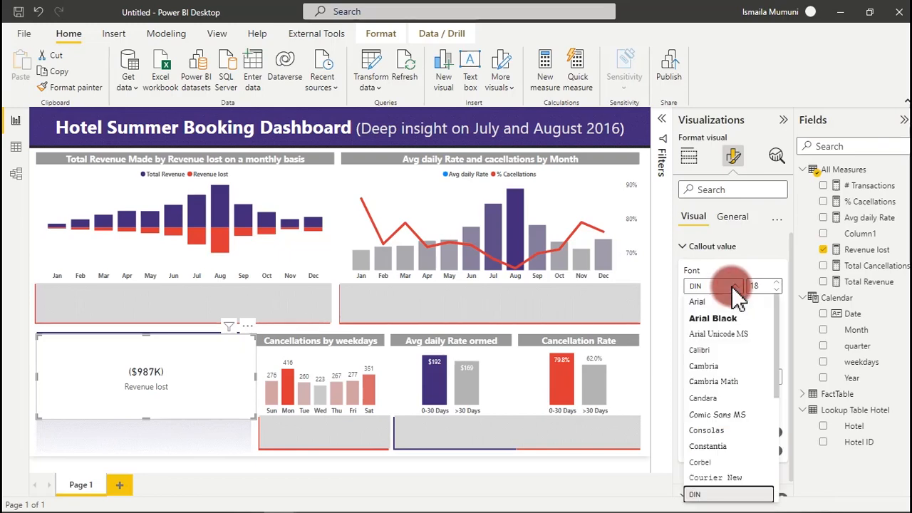
left_click(725, 319)
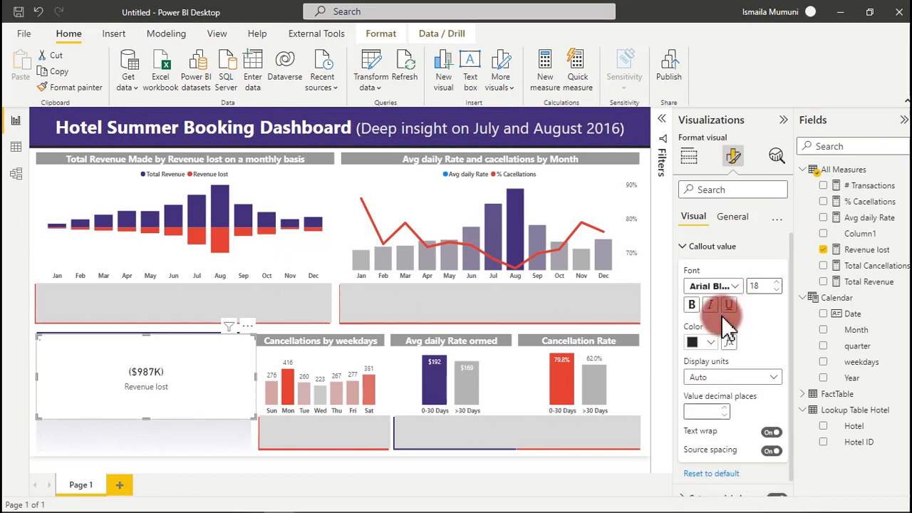
left_click(705, 343)
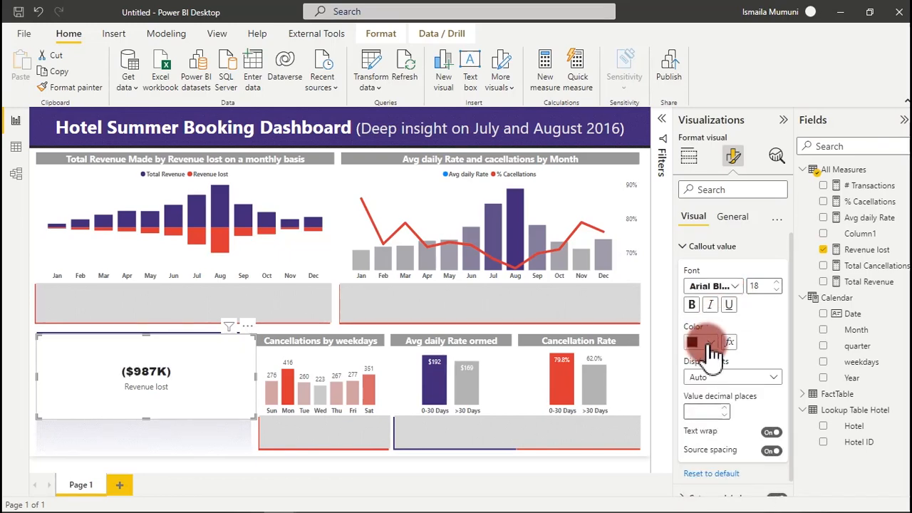
left_click(741, 286)
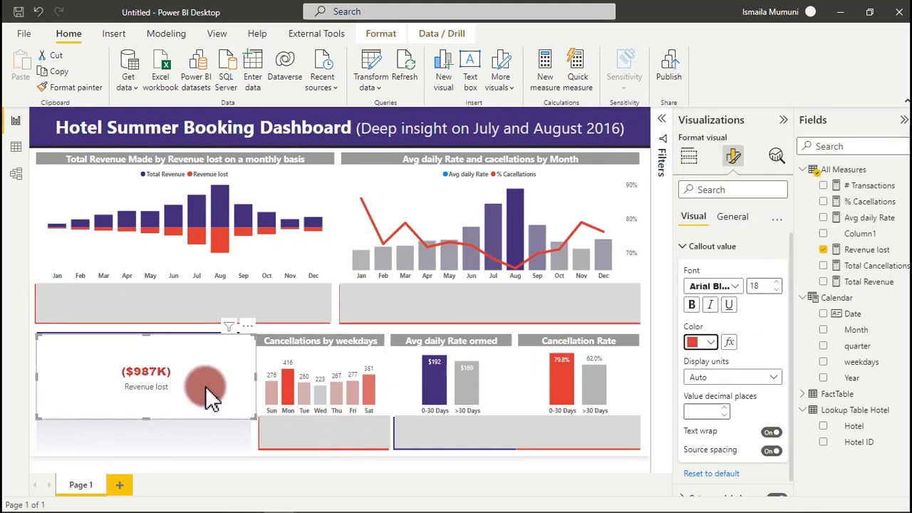
- Turn off the category label and the background of the revenue lost card
left_click(693, 247)
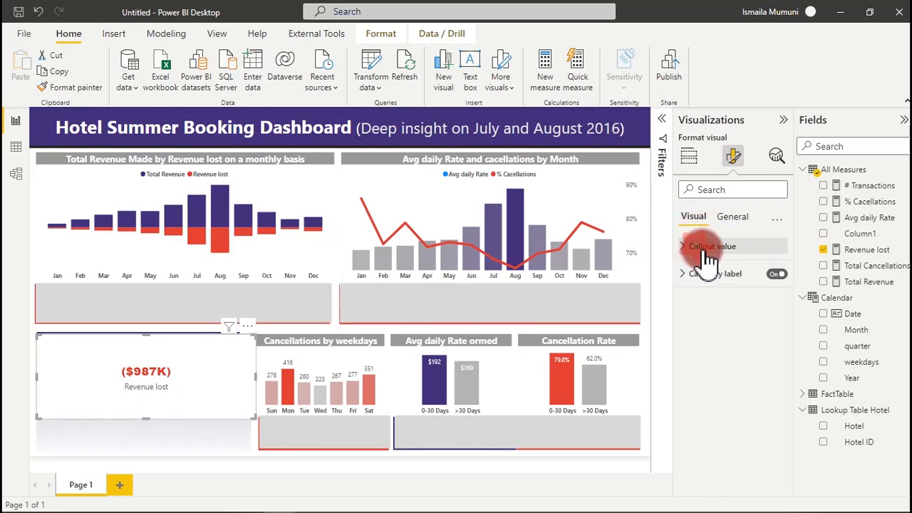
left_click(777, 274)
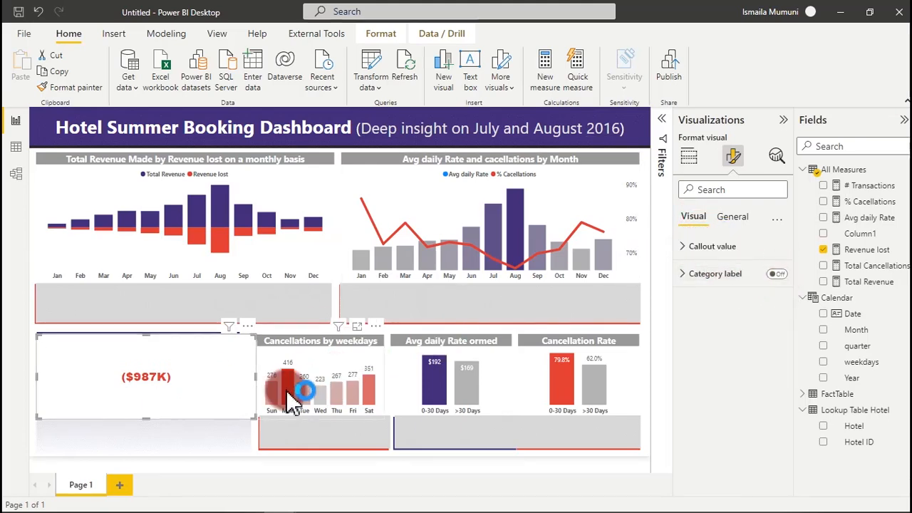
left_click(731, 219)
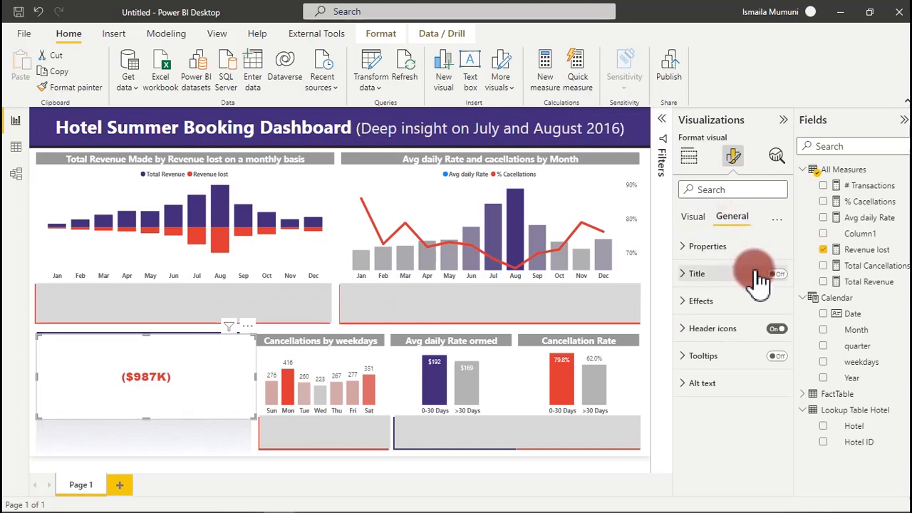
left_click(729, 301)
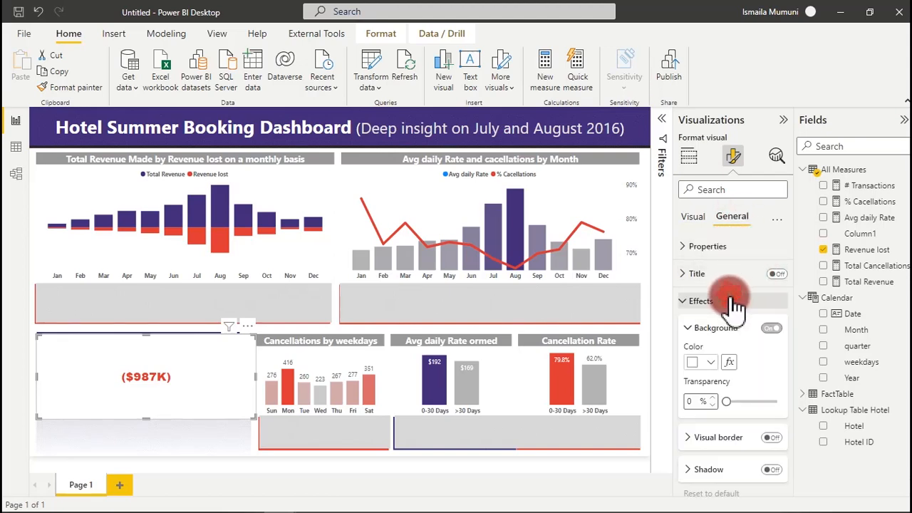
left_click(770, 330)
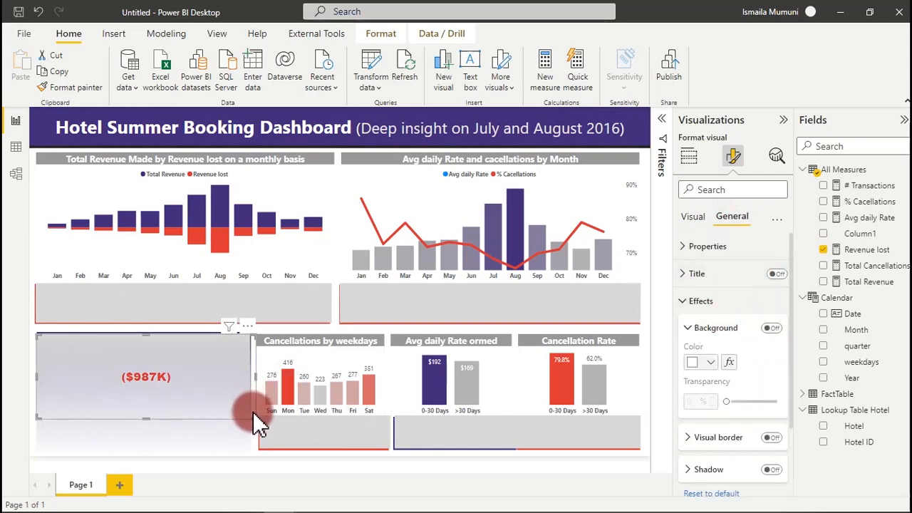
- Shrink the revenue lost card to fit its value in the upper corner of the empty panel below the monthly revenue chart
left_click_drag(253, 415, 98, 355)
left_click(92, 350)
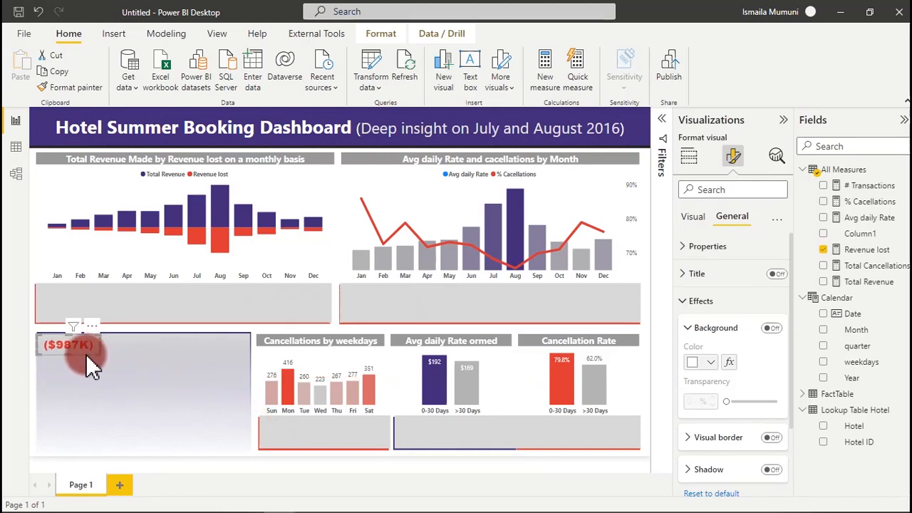
left_click(114, 416)
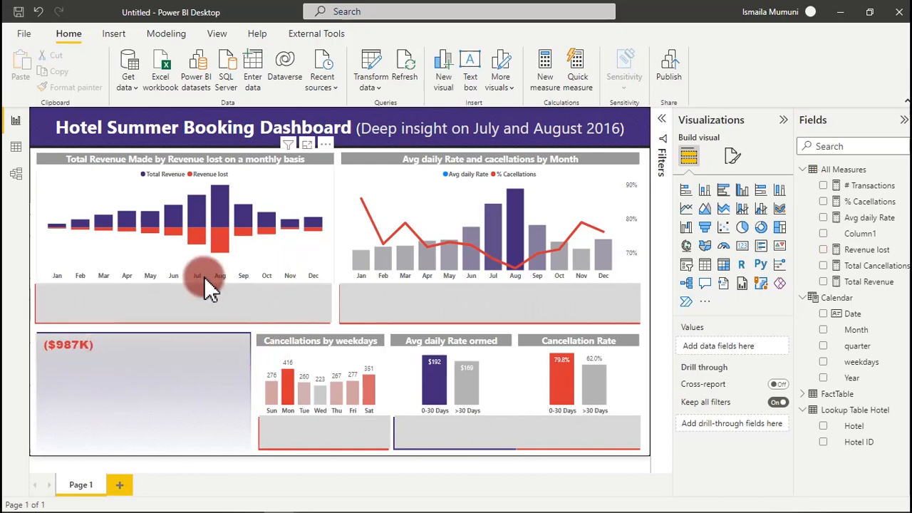
- Switch to the finished Dashboard report and correct the revenue insight text to read "There is an increase in revenue"
mouse_move(196, 511)
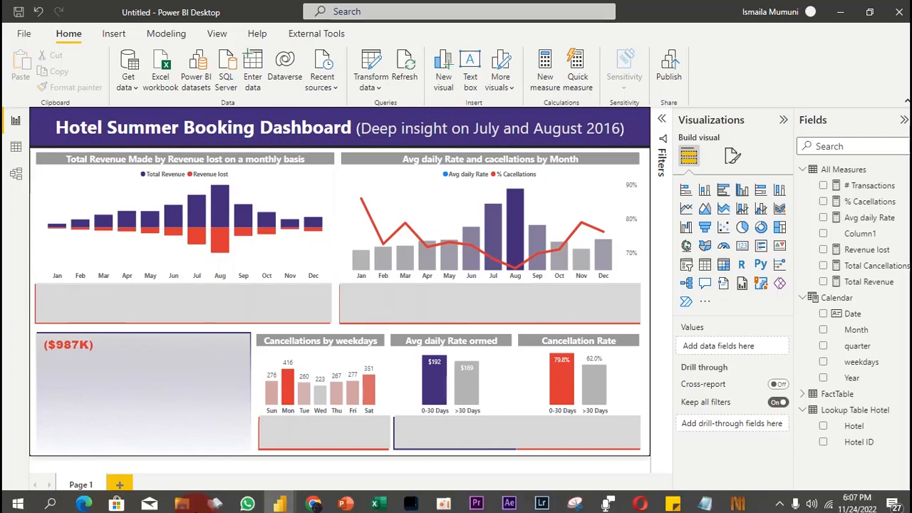
mouse_move(282, 503)
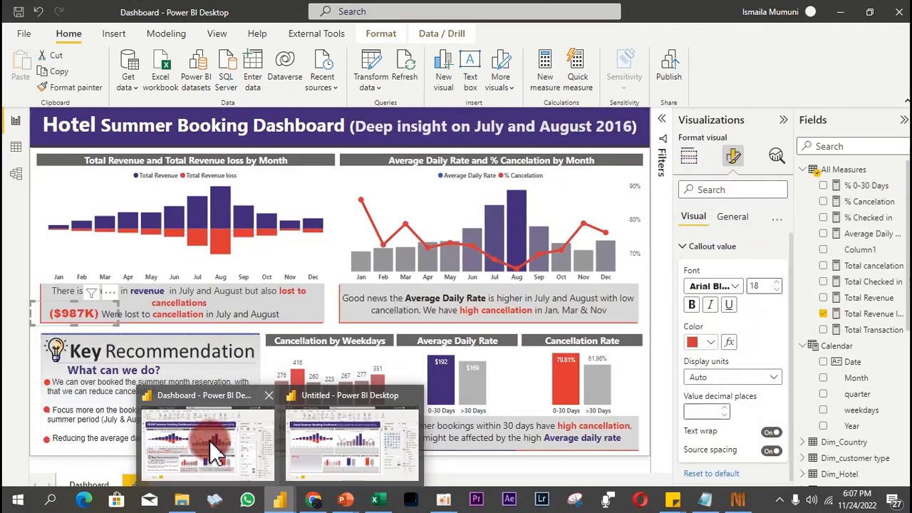
left_click(210, 439)
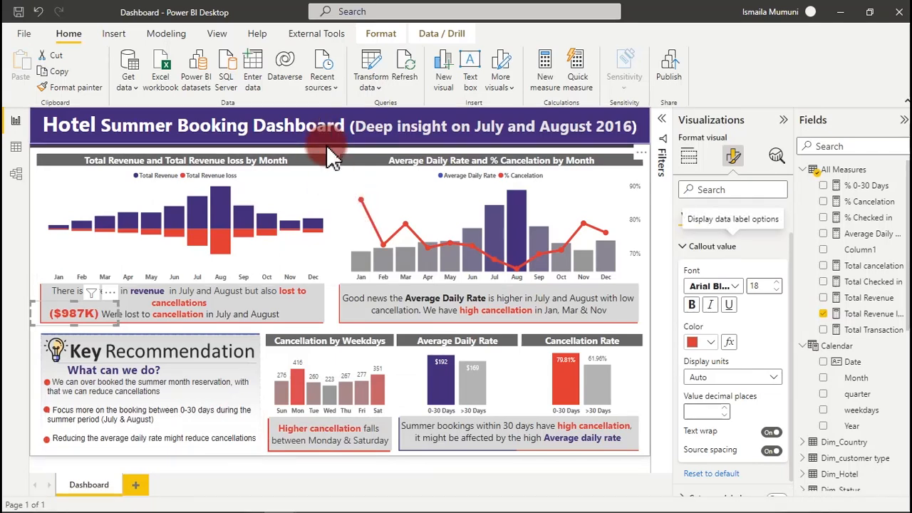
left_click(37, 399)
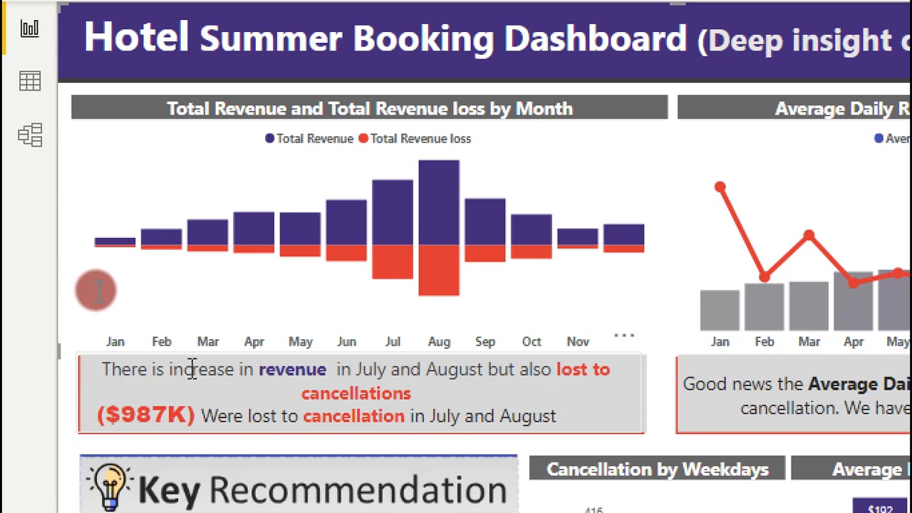
left_click(168, 369)
type("an")
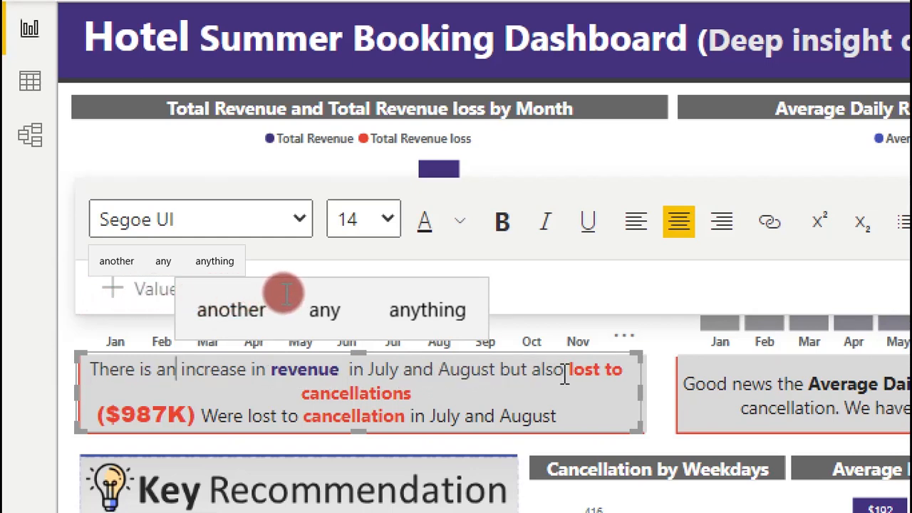
left_click(23, 317)
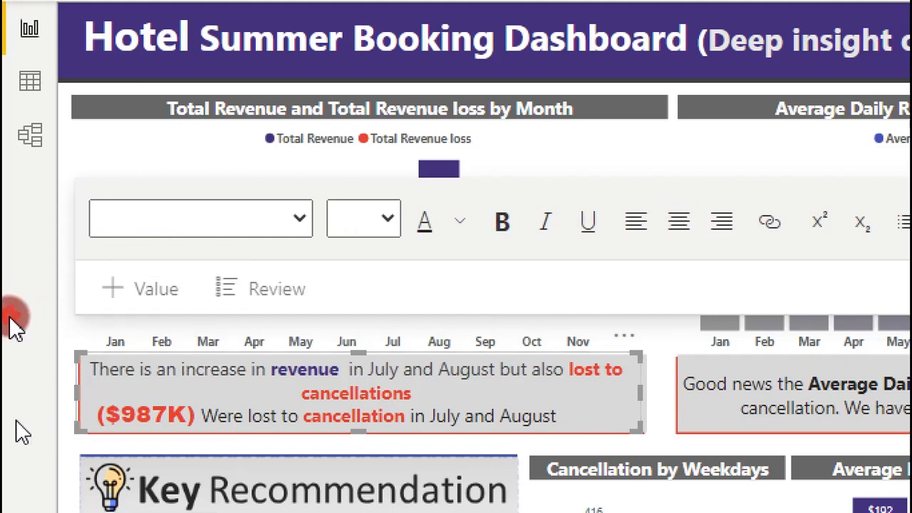
- Examine July and August values in the monthly revenue and revenue loss chart, including in focus mode, and return to the report page
left_click(89, 339)
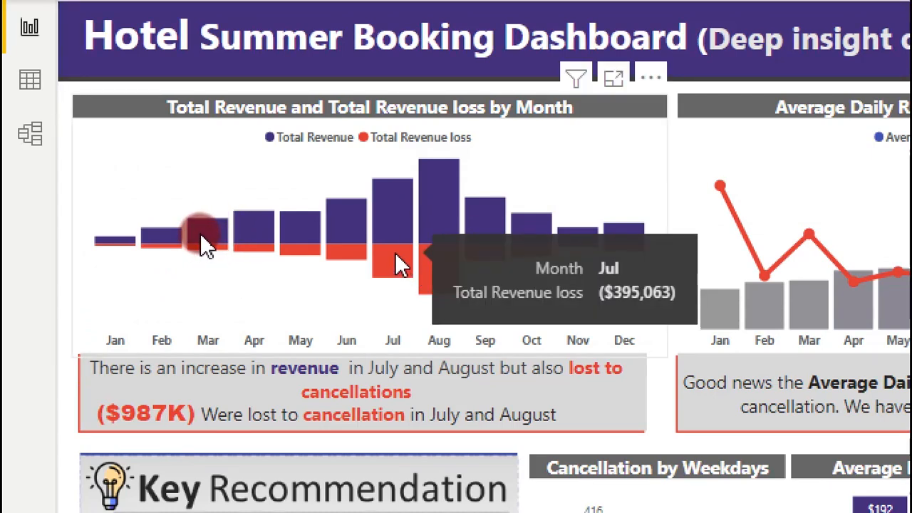
mouse_move(438, 271)
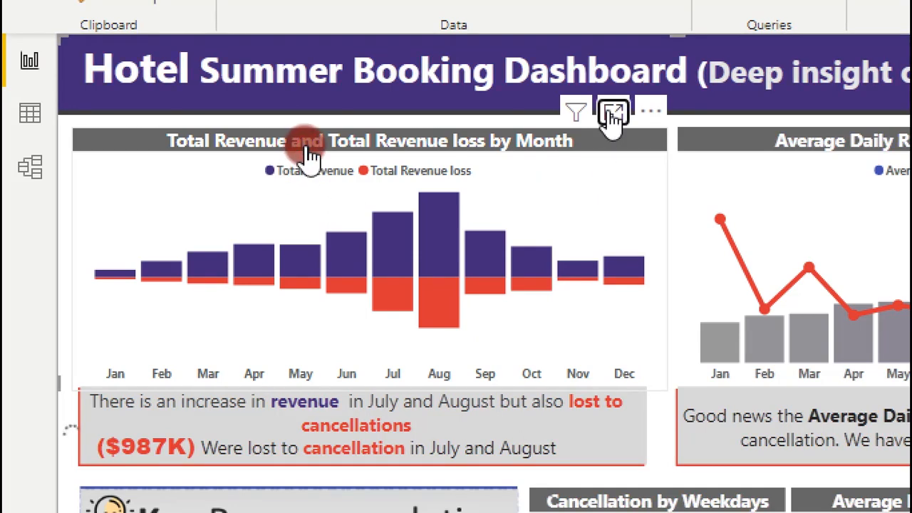
left_click(613, 112)
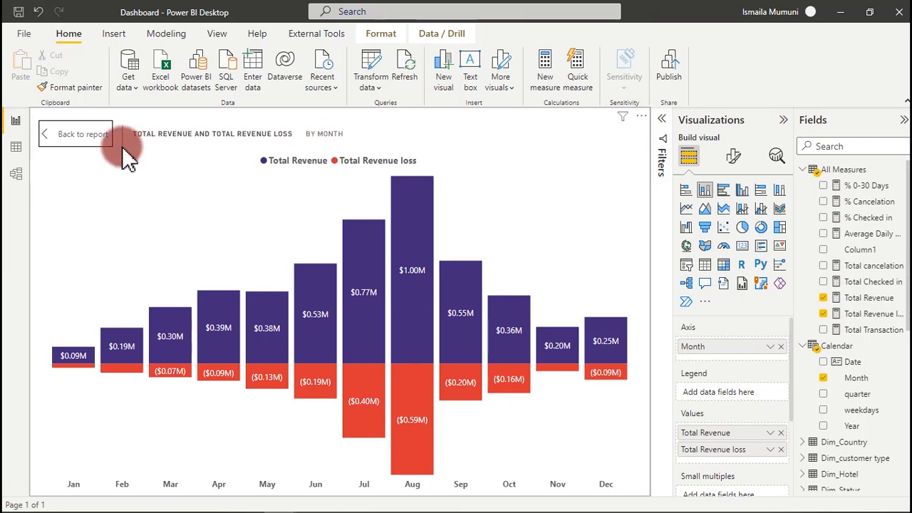
left_click(83, 134)
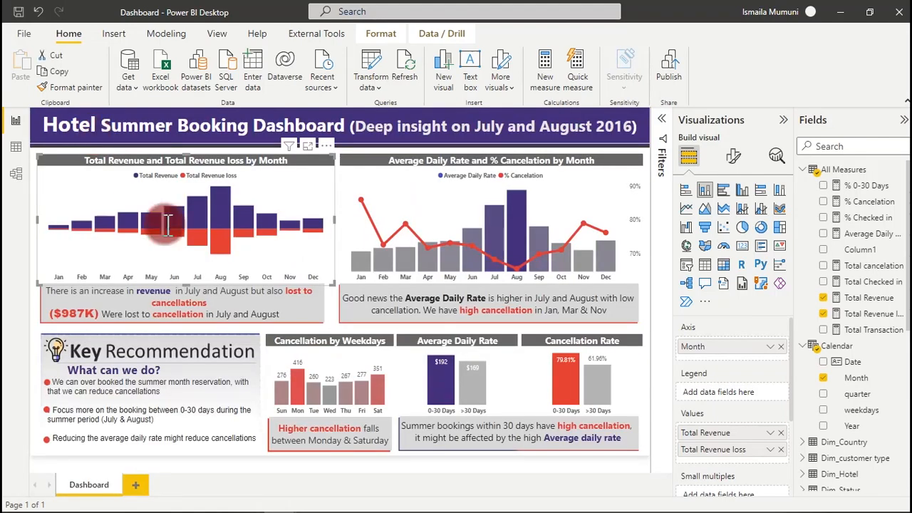
- Copy the "There is an increase in revenue" text box from the Dashboard report onto the panel below the revenue chart in the untitled report
left_click_drag(225, 301, 55, 292)
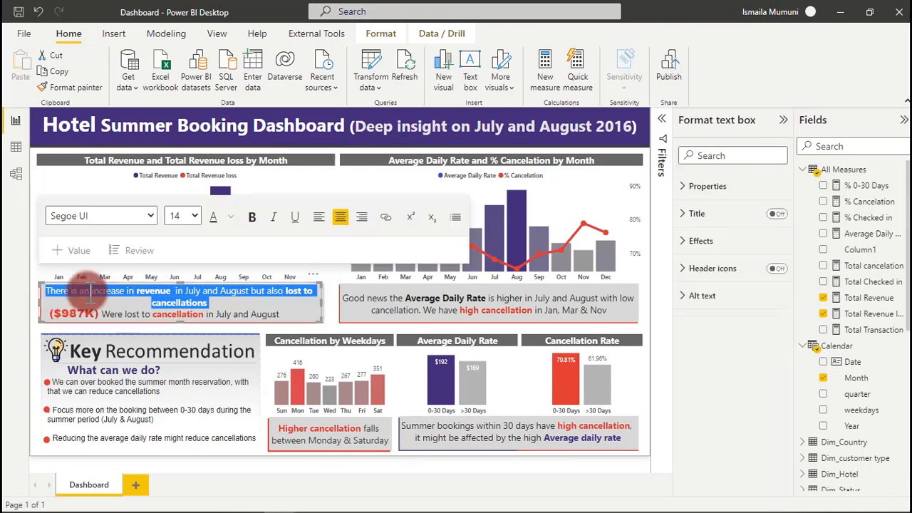
left_click(265, 291)
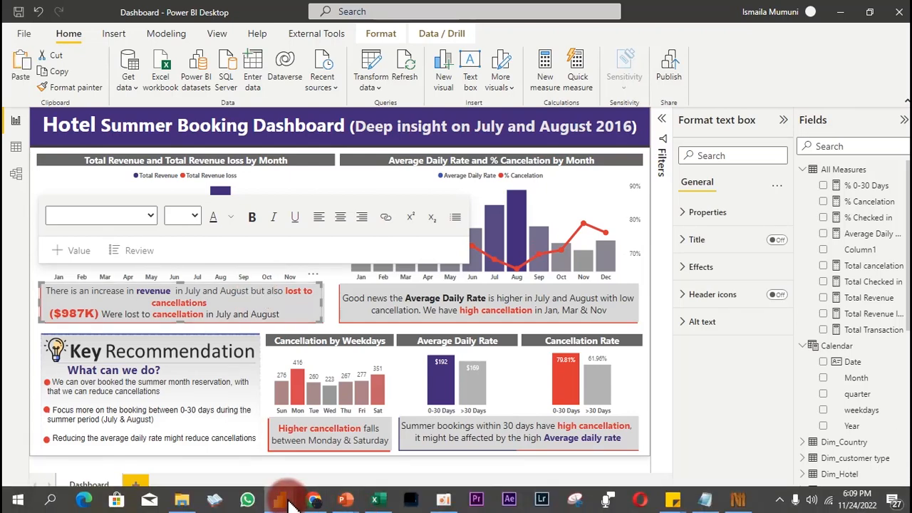
mouse_move(289, 498)
left_click(319, 474)
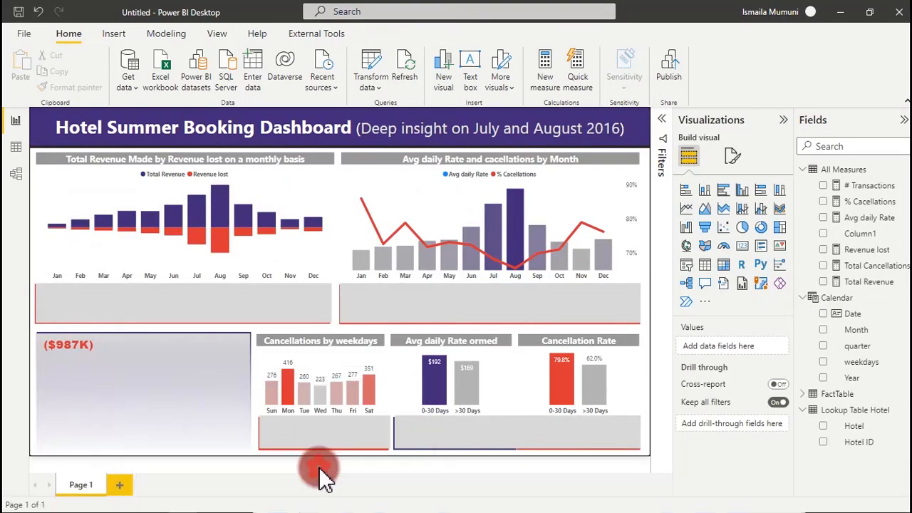
left_click(190, 315)
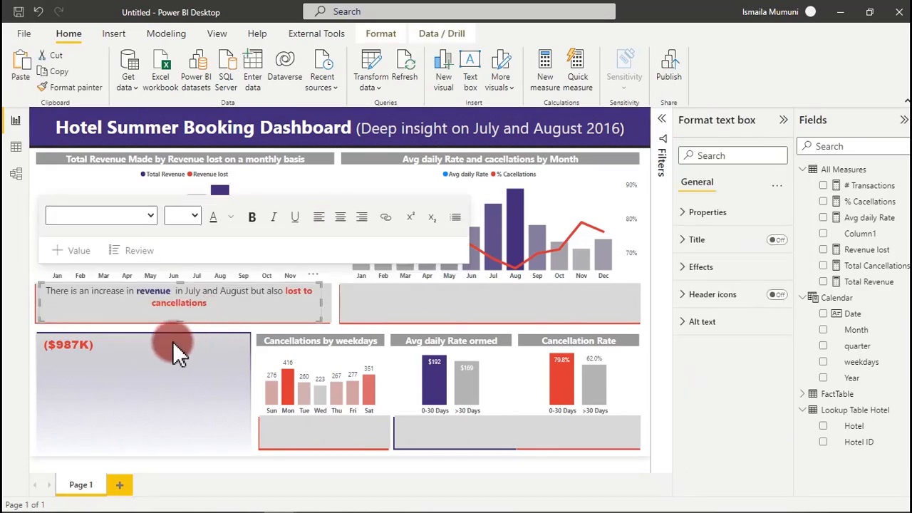
- Move the revenue lost card up onto the grey panel, directly under the pasted revenue insight text
left_click(82, 346)
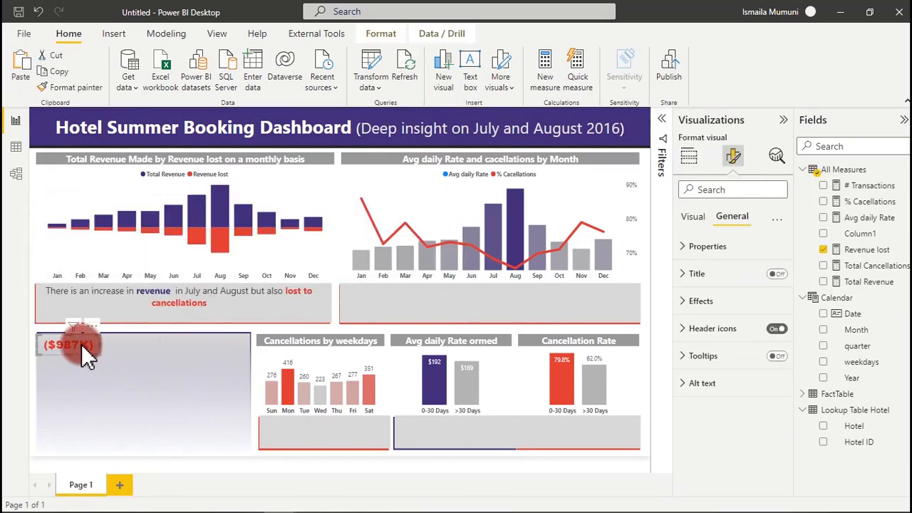
left_click_drag(81, 347, 81, 316)
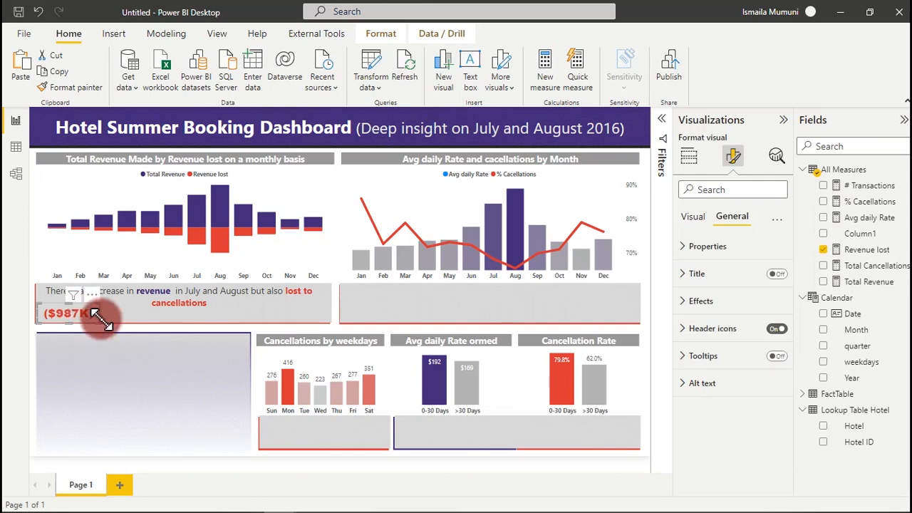
left_click(123, 365)
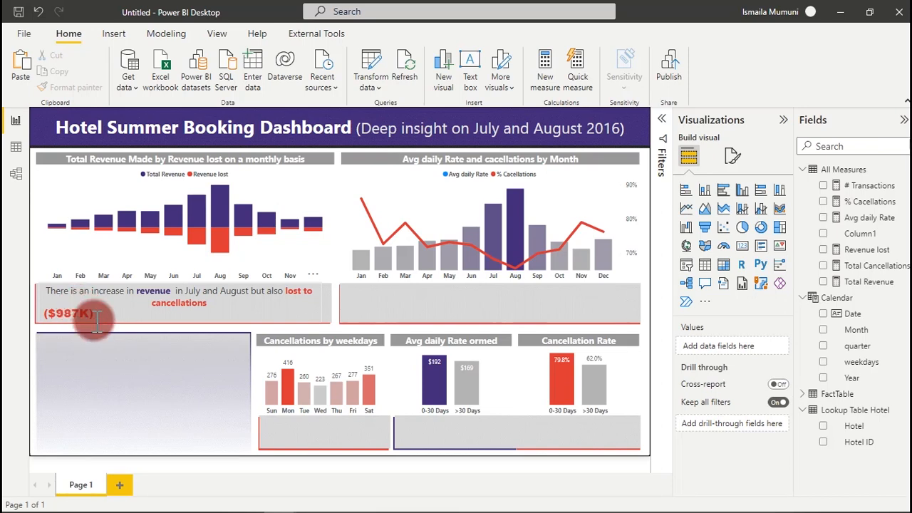
- Copy the "Were lost to cancellation in July and August" text box from the Dashboard report to beside the revenue lost card in the untitled report
mouse_move(132, 505)
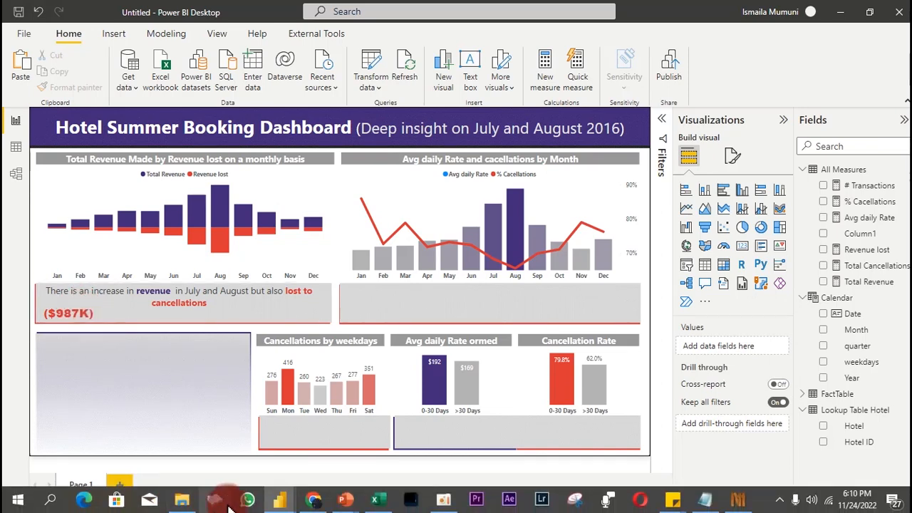
left_click(279, 501)
left_click(241, 458)
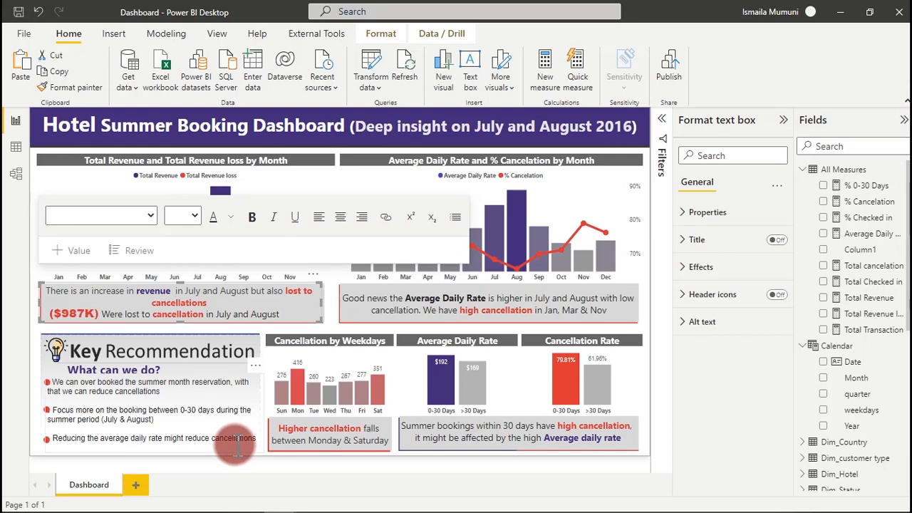
left_click(262, 314)
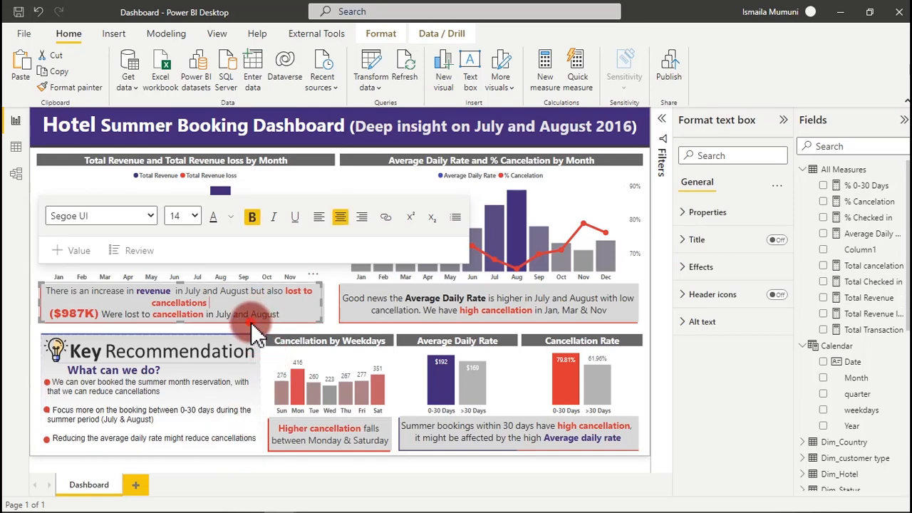
left_click(251, 322)
left_click(250, 317)
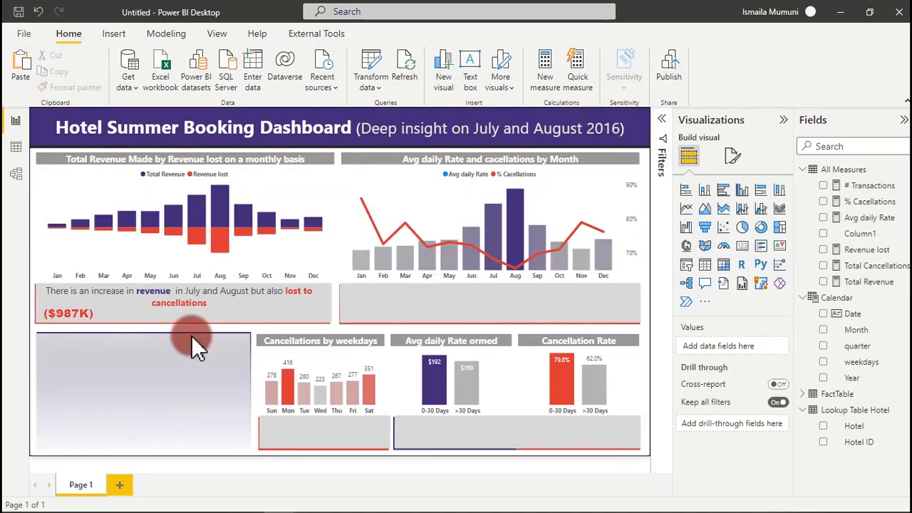
left_click(137, 365)
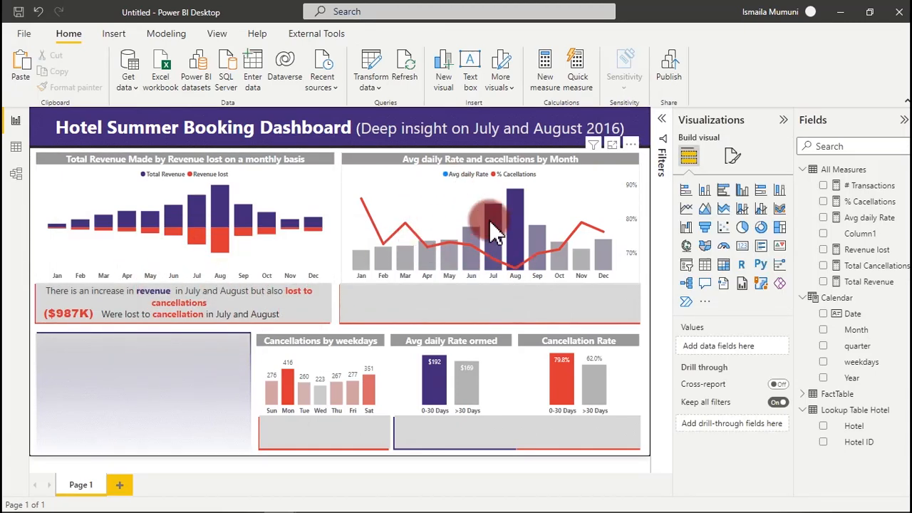
- Examine the average daily rate and cancellation chart in the untitled report, and in the Dashboard report together with its insight text
mouse_move(447, 271)
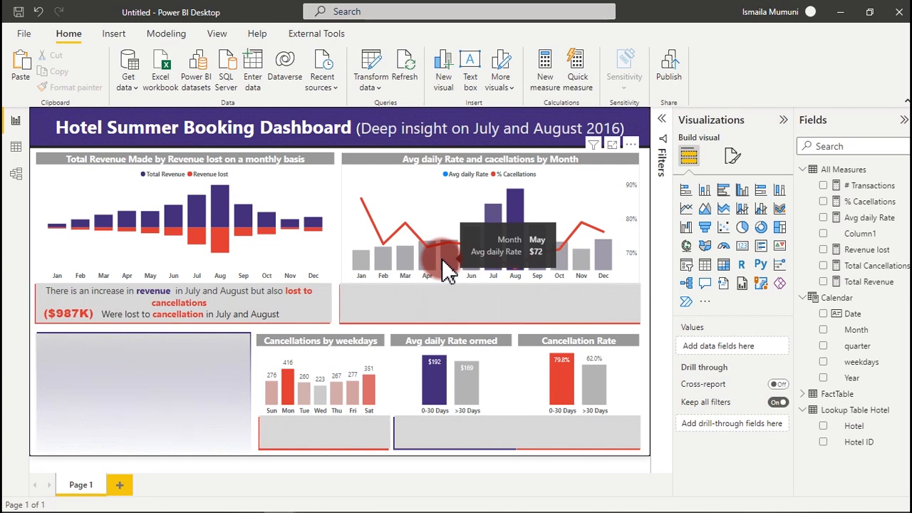
mouse_move(244, 507)
mouse_move(278, 500)
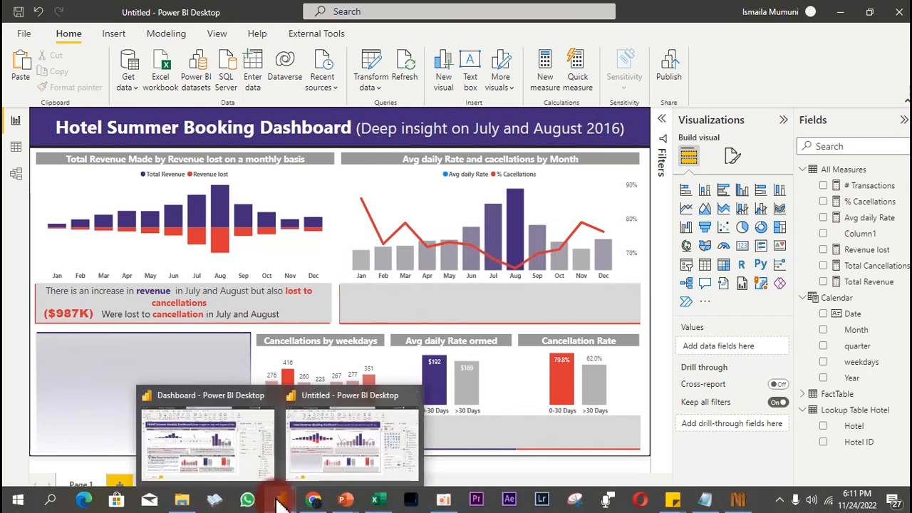
left_click(236, 445)
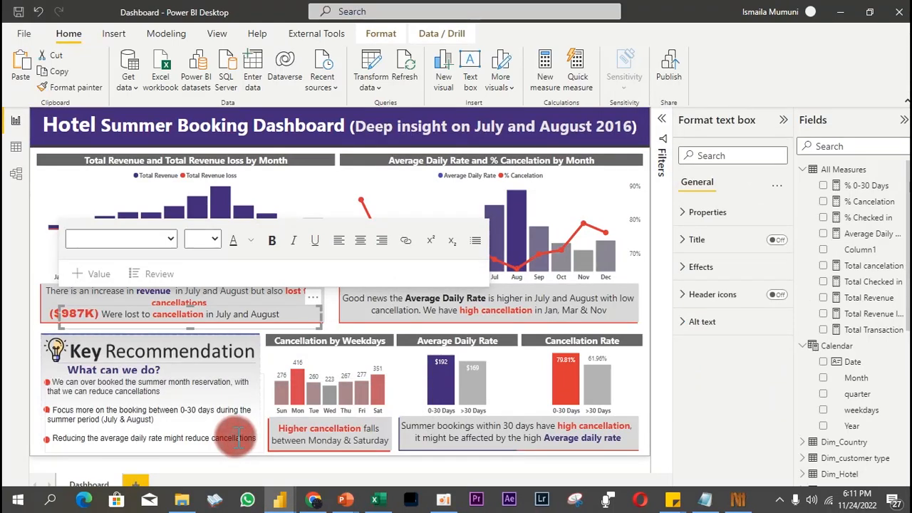
left_click(373, 328)
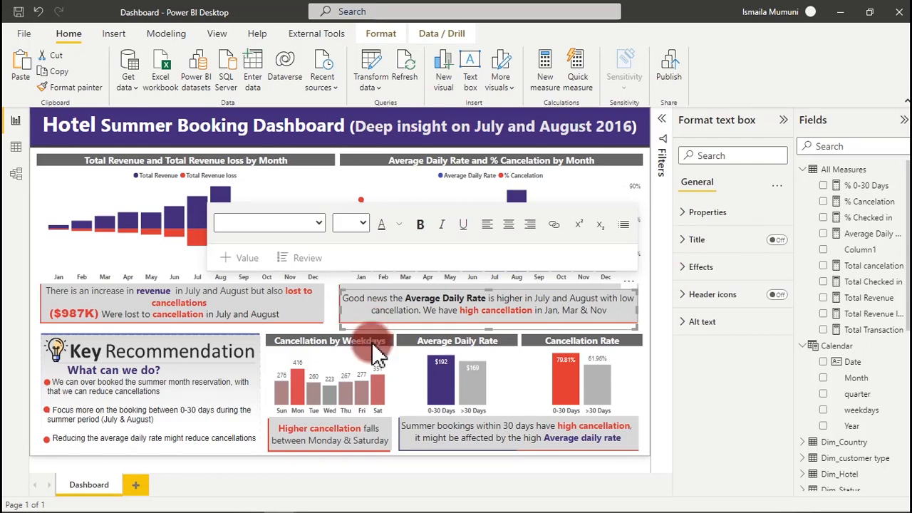
left_click(33, 370)
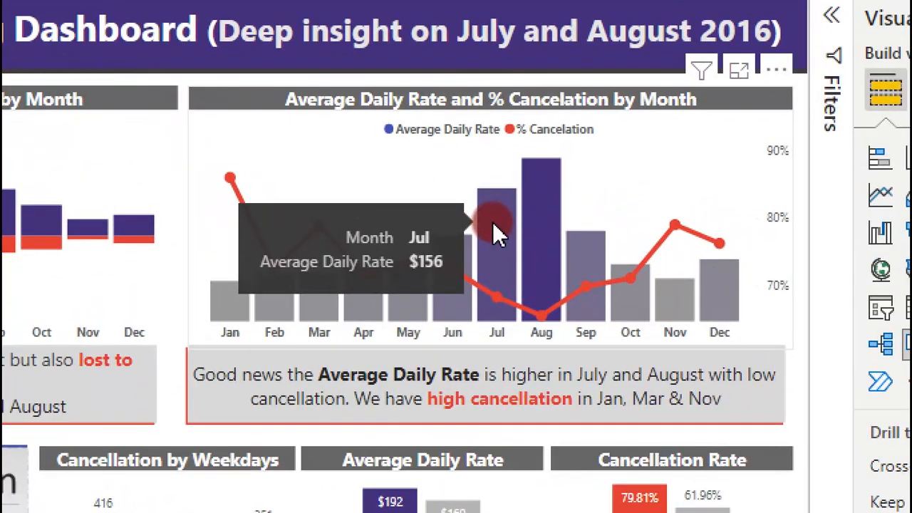
mouse_move(509, 267)
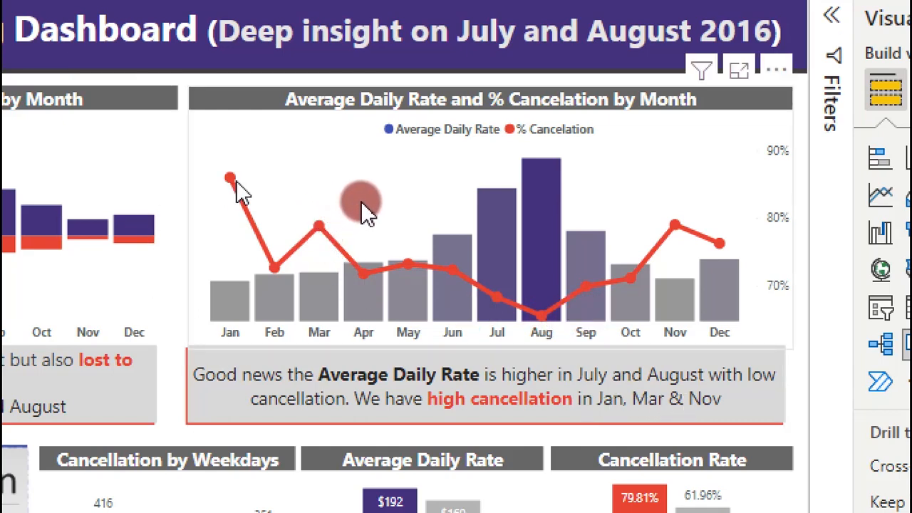
- Paste the "Good news the Average Daily Rate" insight text box from the Dashboard report onto the panel below the untitled report's average daily rate chart
mouse_move(324, 234)
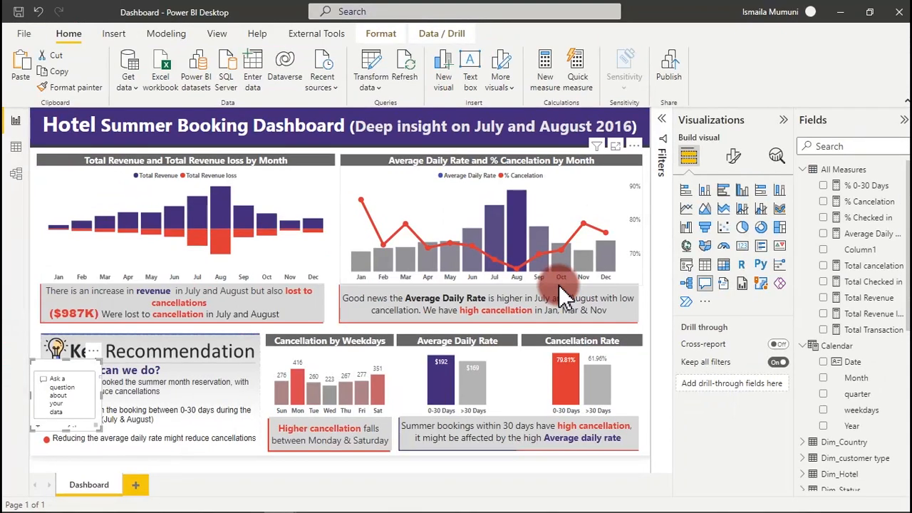
mouse_move(279, 501)
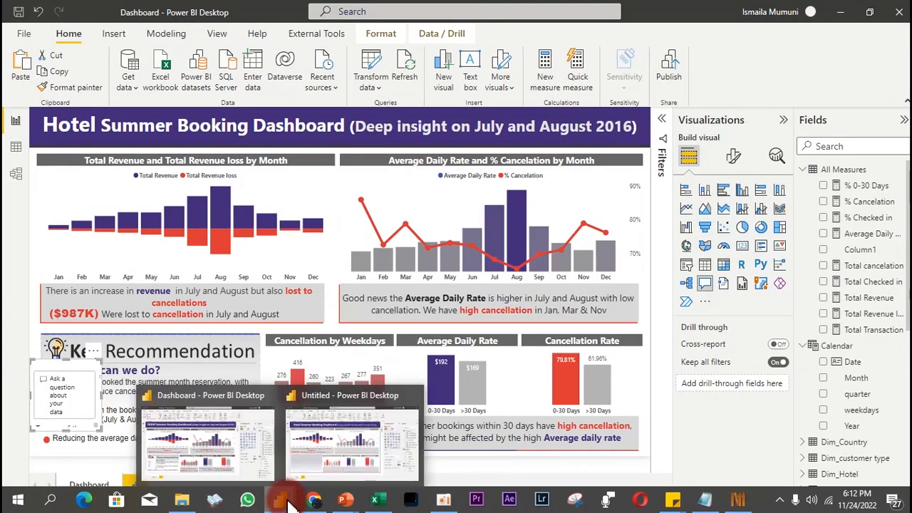
left_click(342, 451)
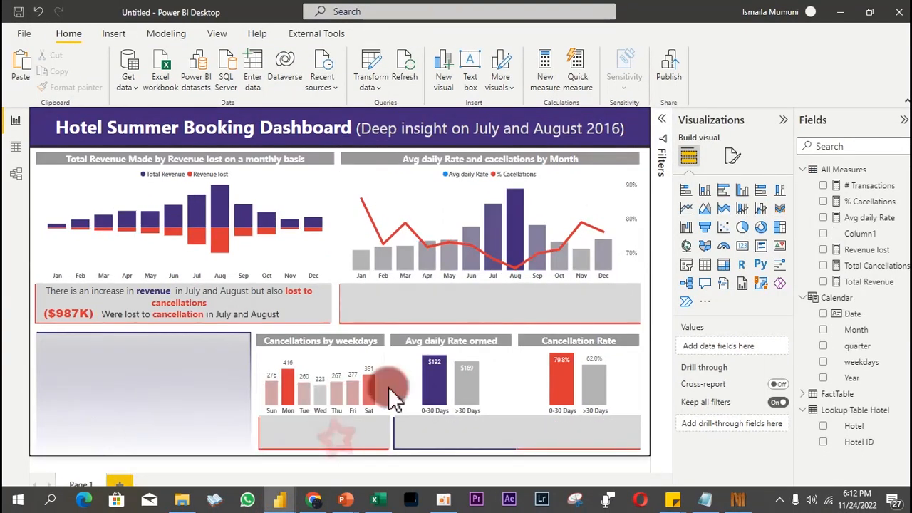
left_click(454, 307)
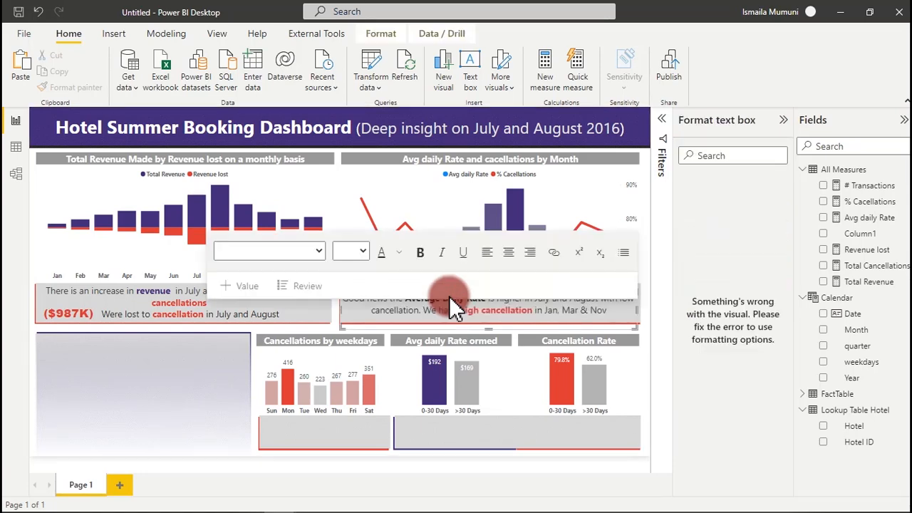
left_click(232, 414)
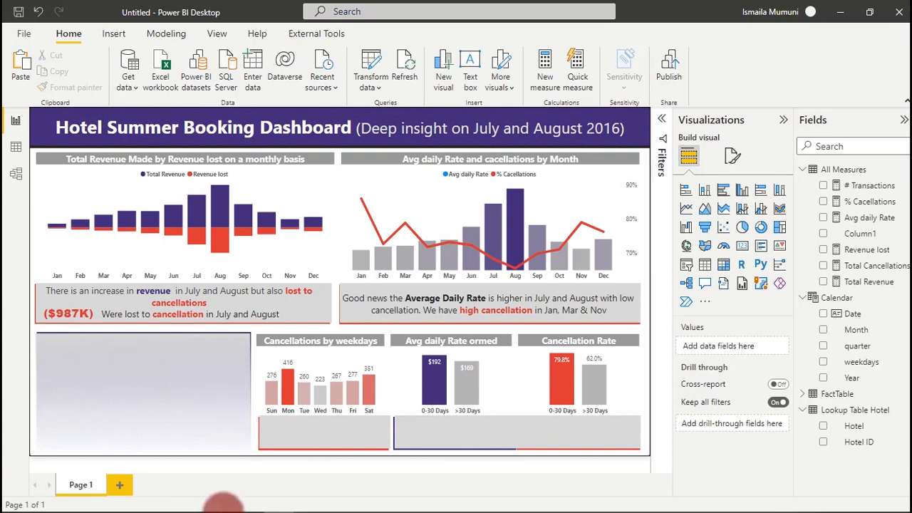
- Examine the weekday cancellation, average daily rate and cancellation rate charts with their insight texts in the Dashboard report
mouse_move(305, 499)
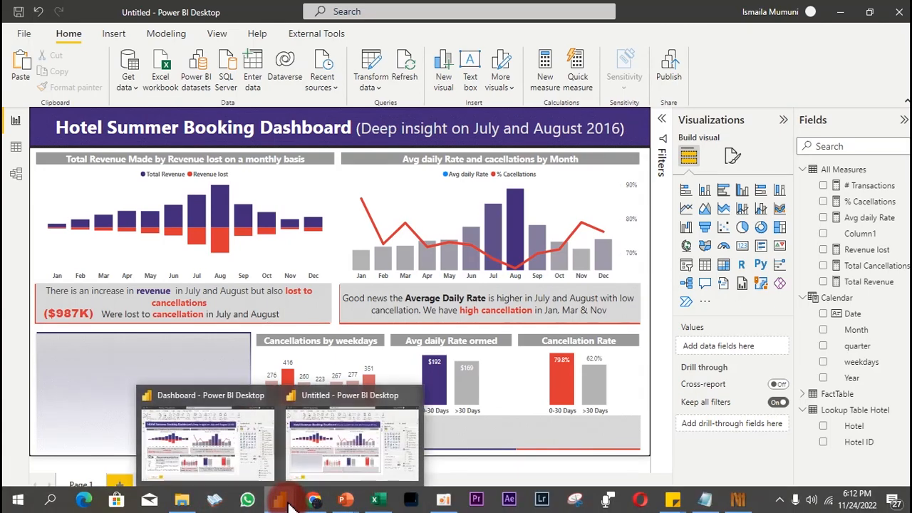
left_click(254, 463)
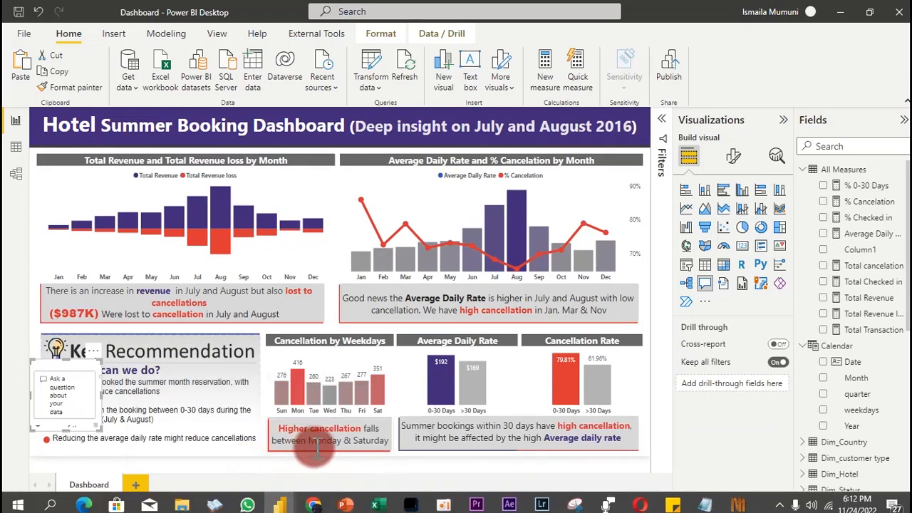
left_click(315, 454)
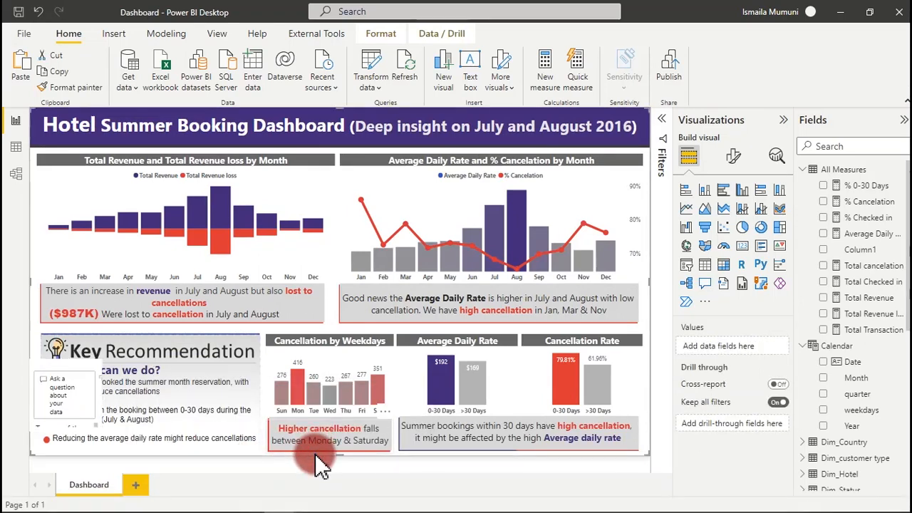
left_click(363, 455)
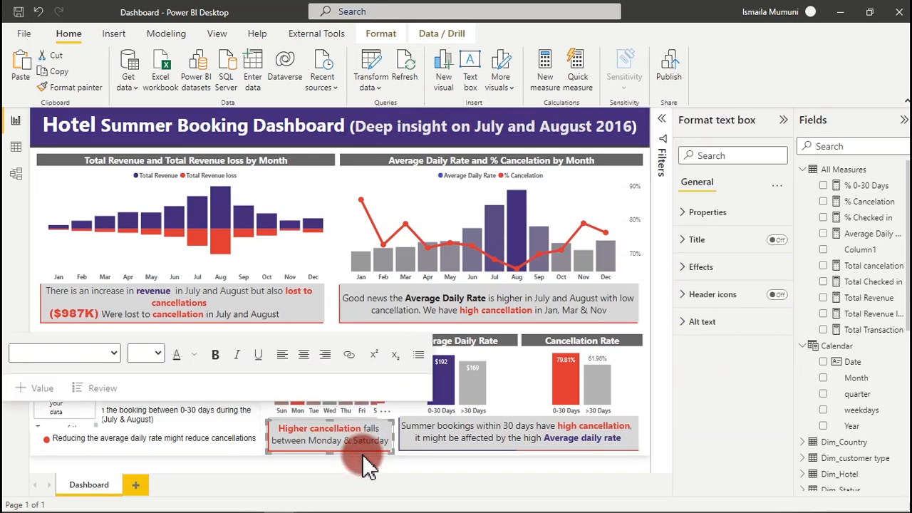
left_click(586, 164)
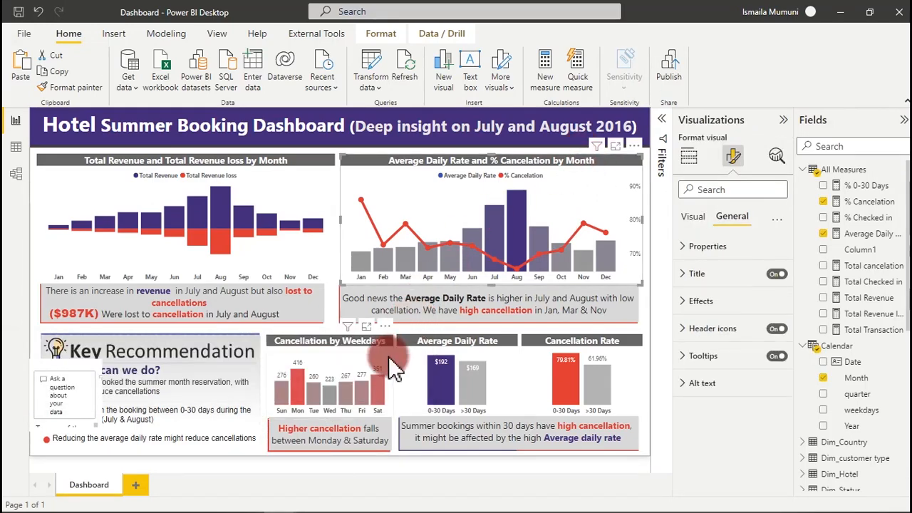
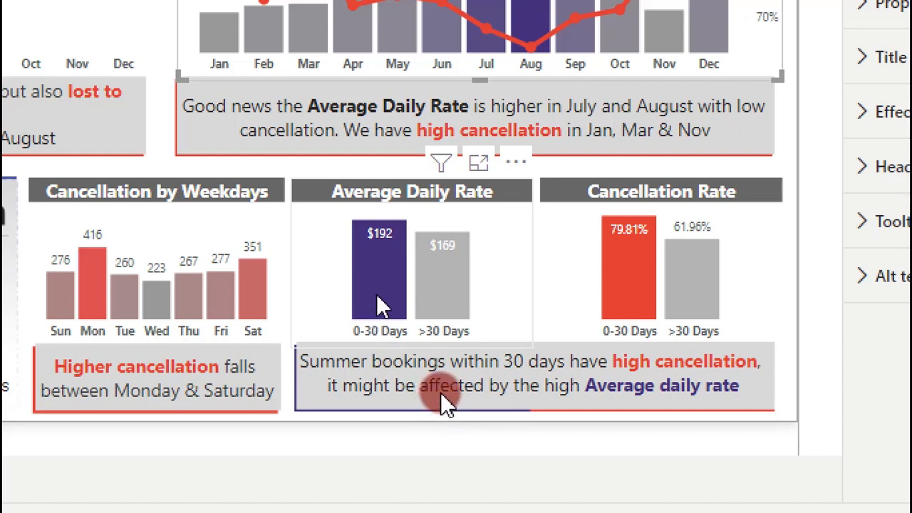
mouse_move(389, 313)
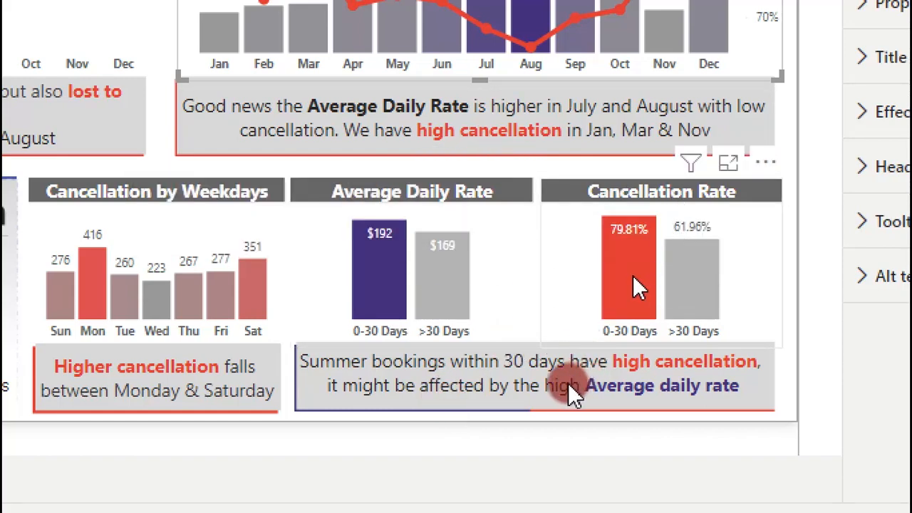
mouse_move(637, 285)
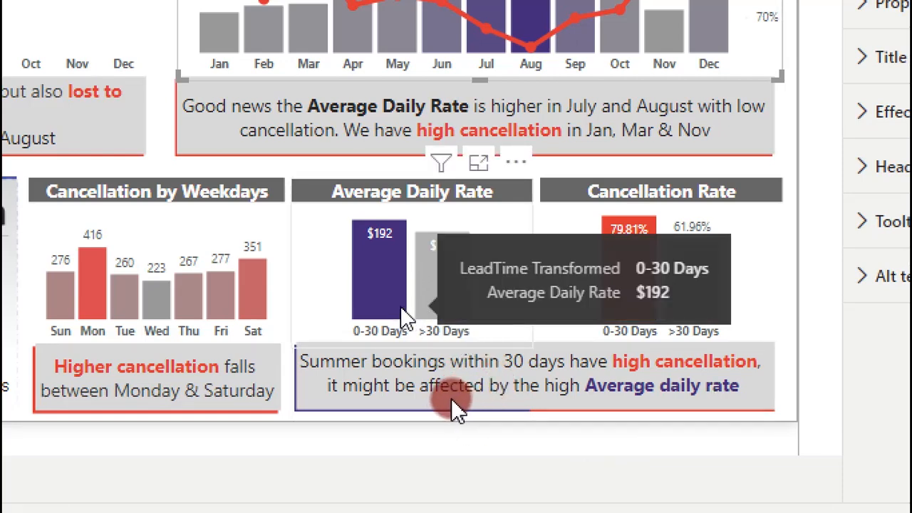
mouse_move(426, 312)
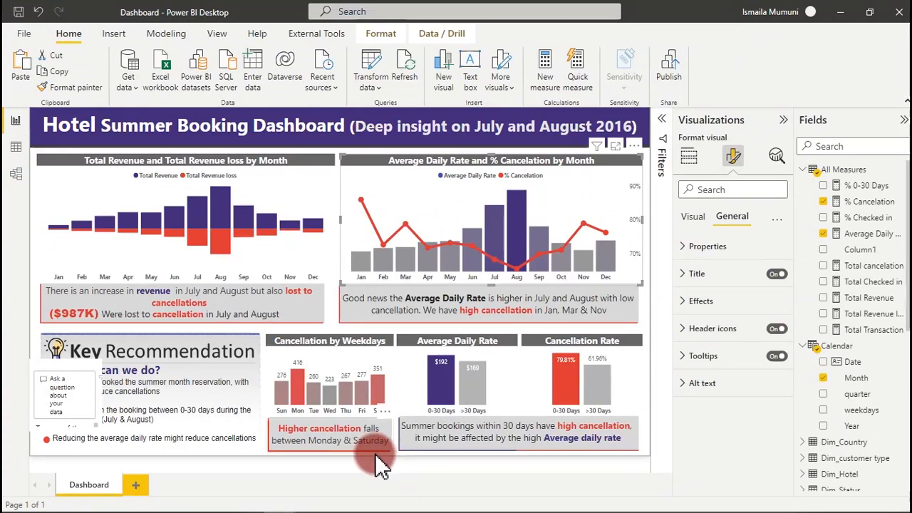
- Copy the "Higher cancellation falls" and "Summer bookings within 30 days" text boxes from the Dashboard report onto the two lower panels of the untitled report
left_click(376, 446)
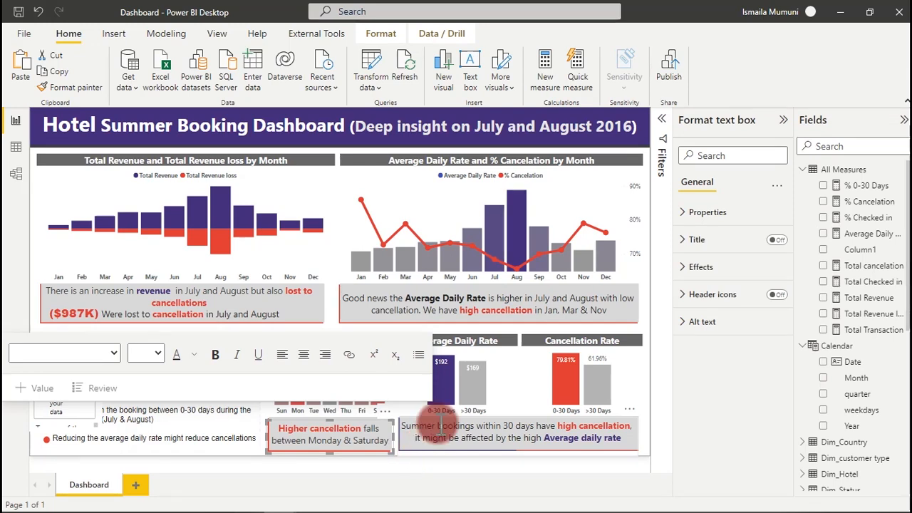
left_click(536, 446)
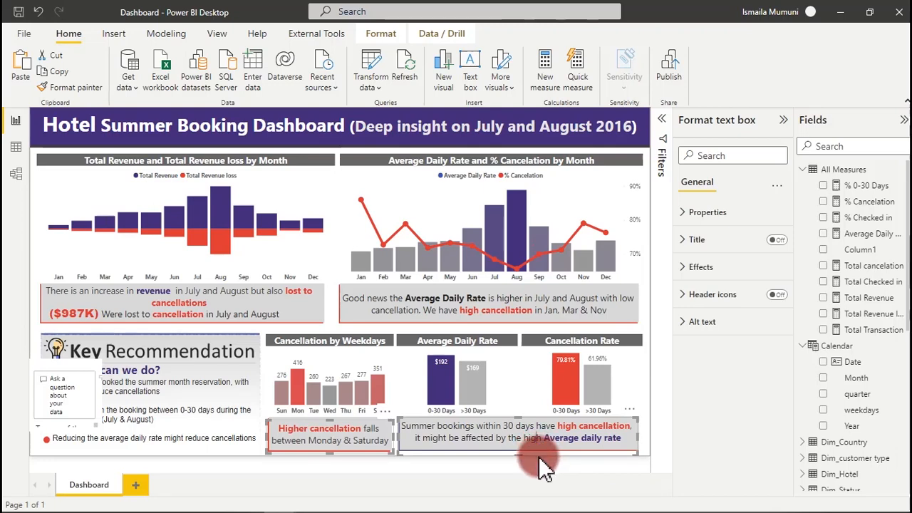
left_click(540, 456)
left_click(539, 457, "ctrl")
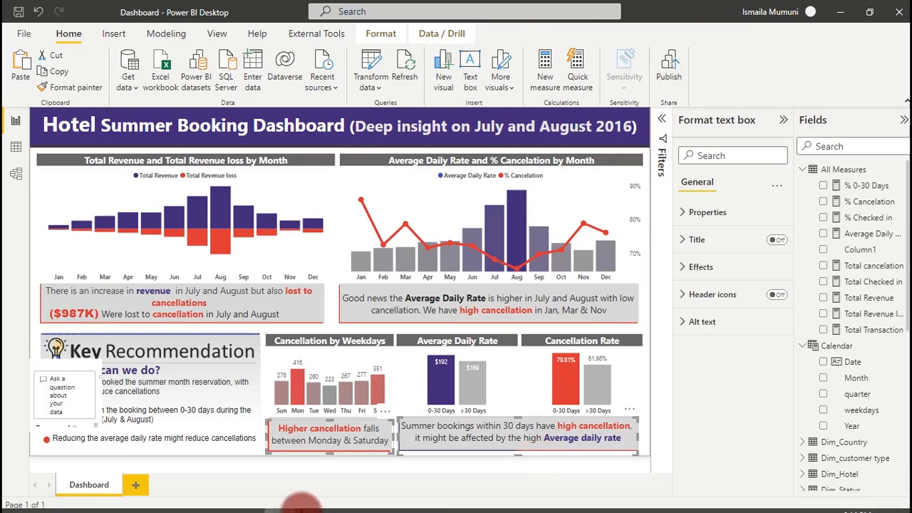
mouse_move(290, 501)
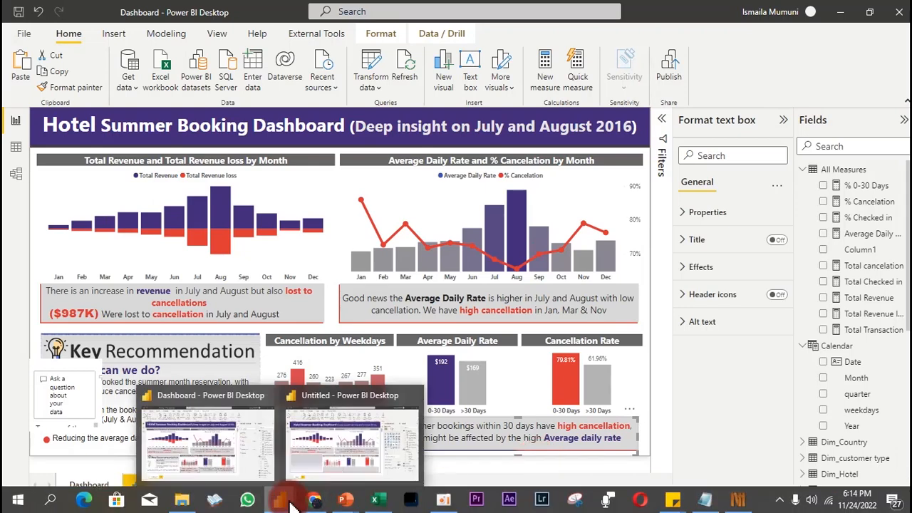
left_click(317, 474)
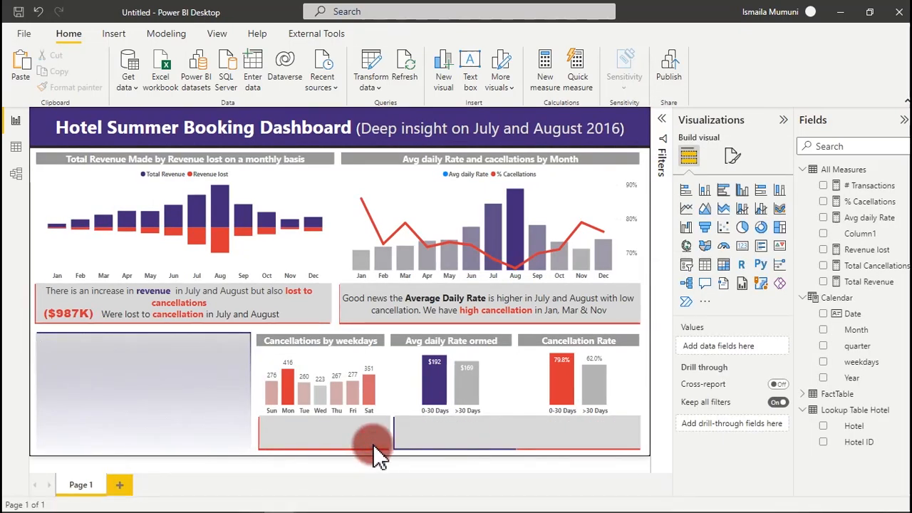
key("ctrl+v")
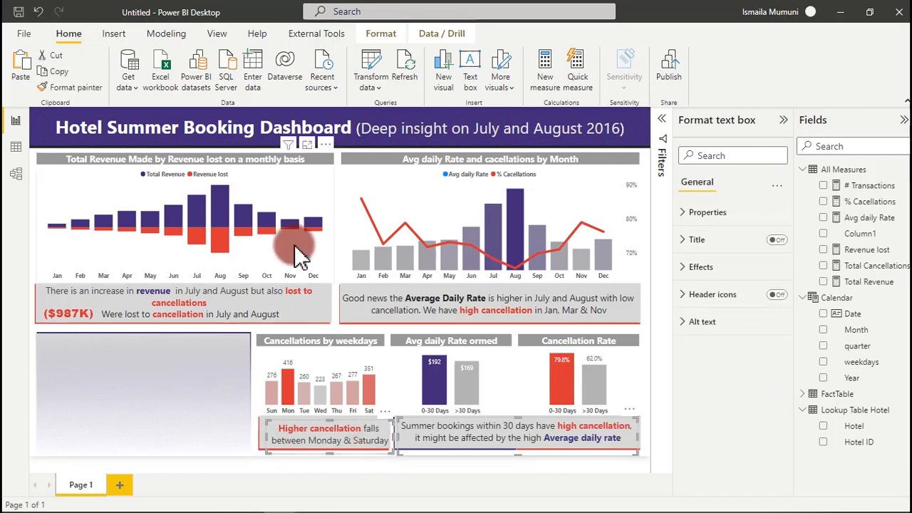
left_click(102, 377)
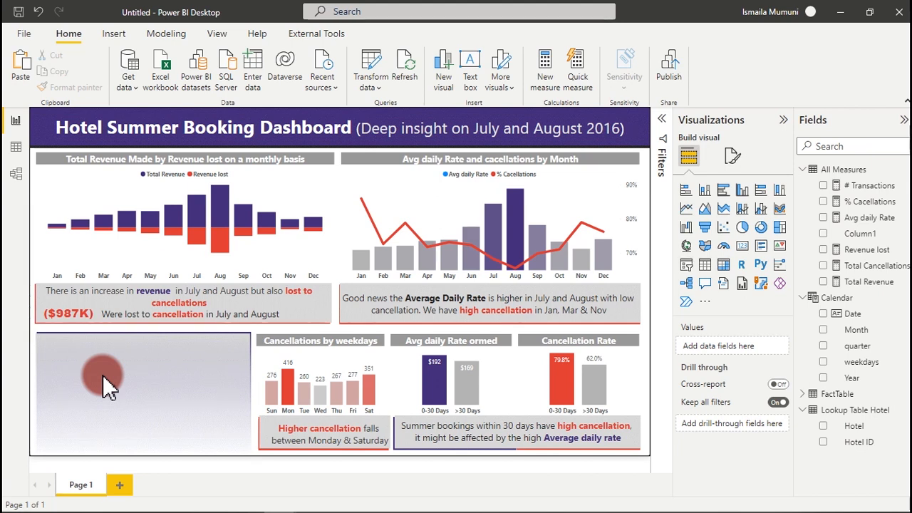
- Remove the "Ask a question about your data" visual covering the Key Recommendation panel in the Dashboard report
mouse_move(324, 505)
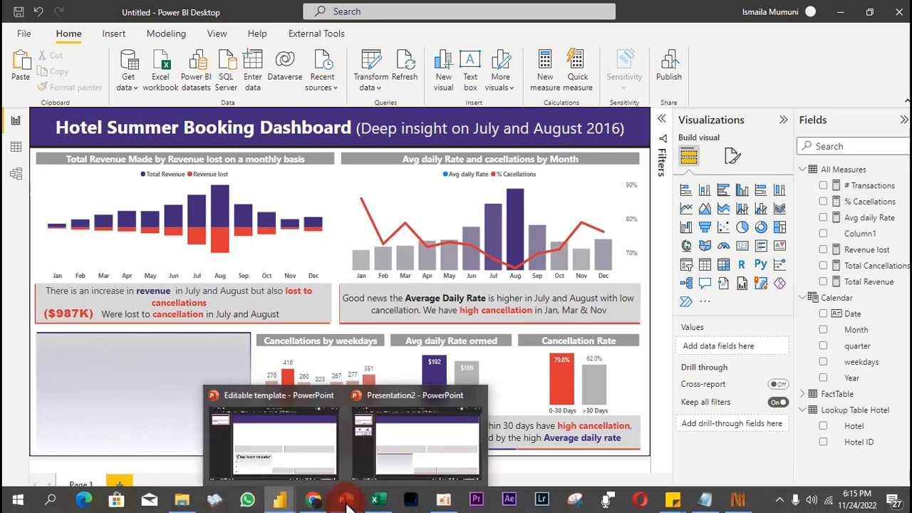
mouse_move(280, 502)
left_click(239, 460)
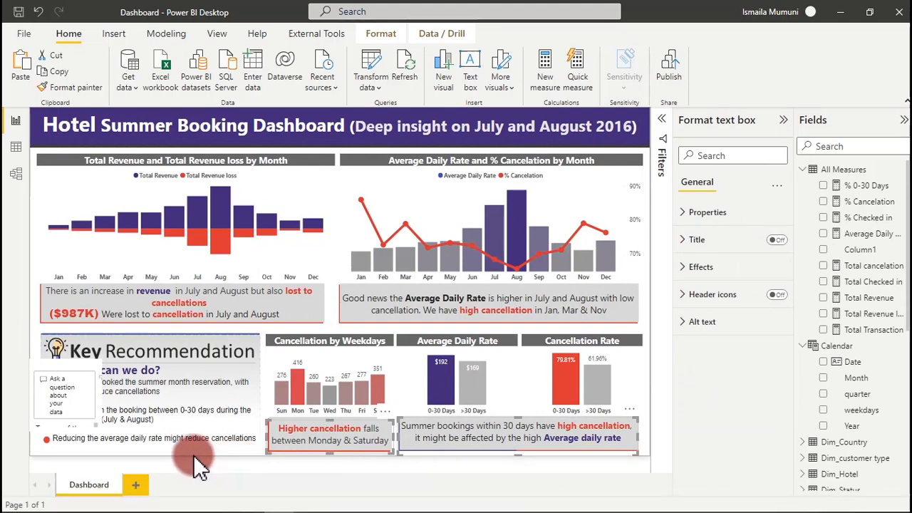
left_click(70, 387)
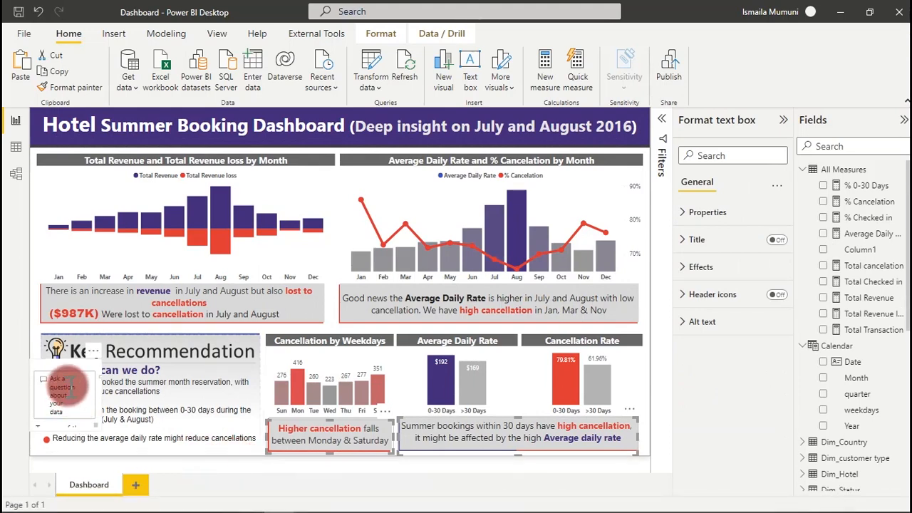
left_click(93, 352)
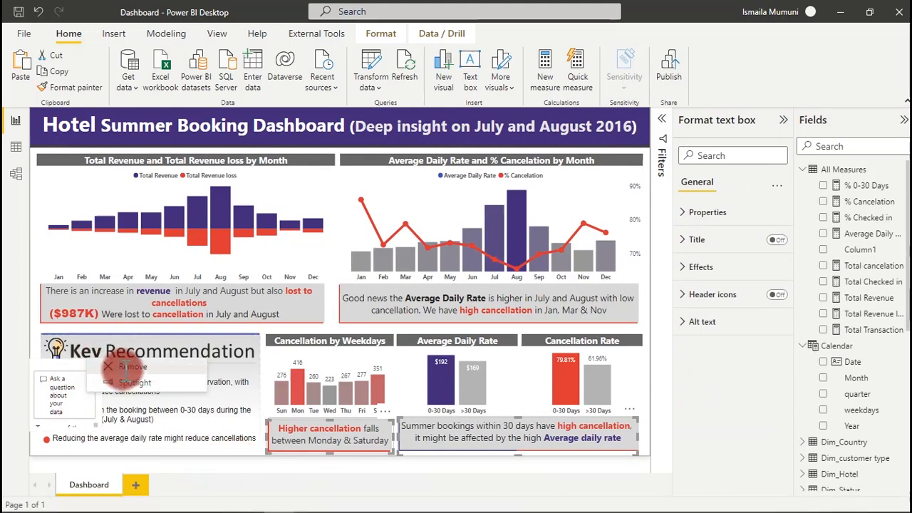
left_click(122, 367)
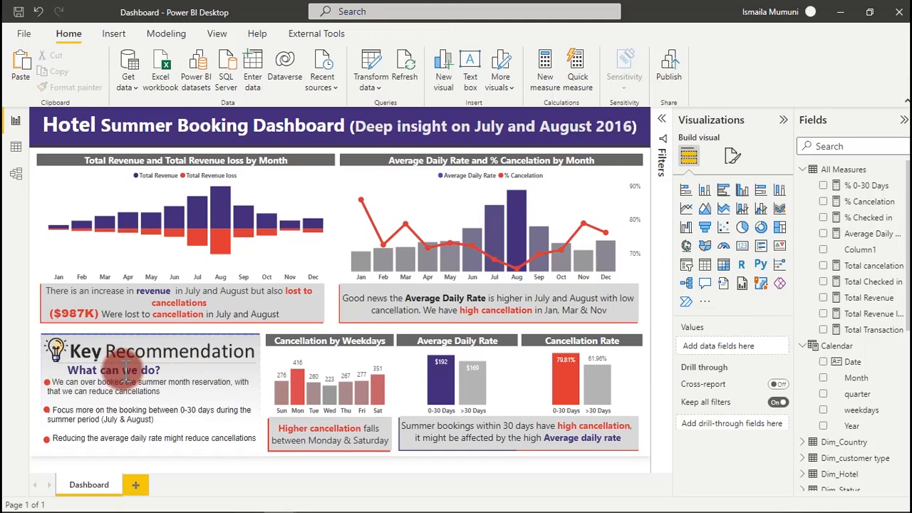
- Examine the key recommendations against the average daily rate and cancellation charts in the Dashboard report
left_click(206, 457)
left_click(71, 385)
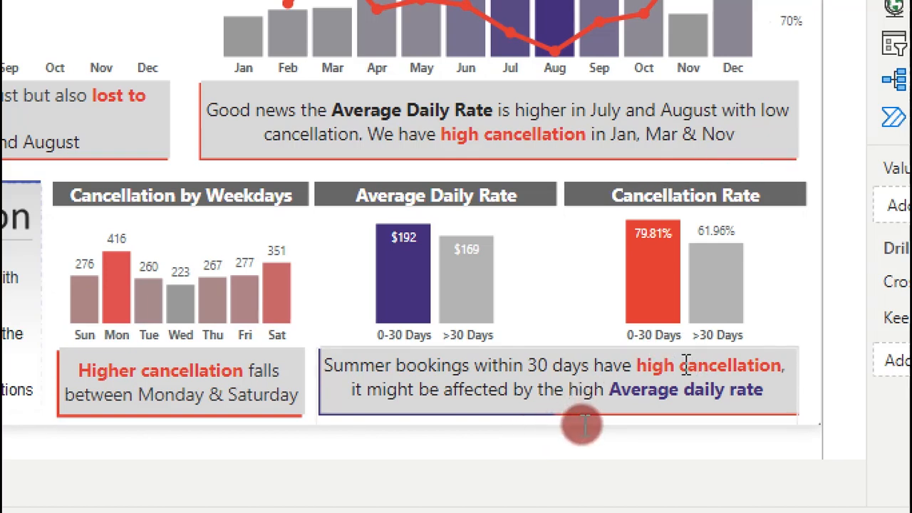
mouse_move(408, 321)
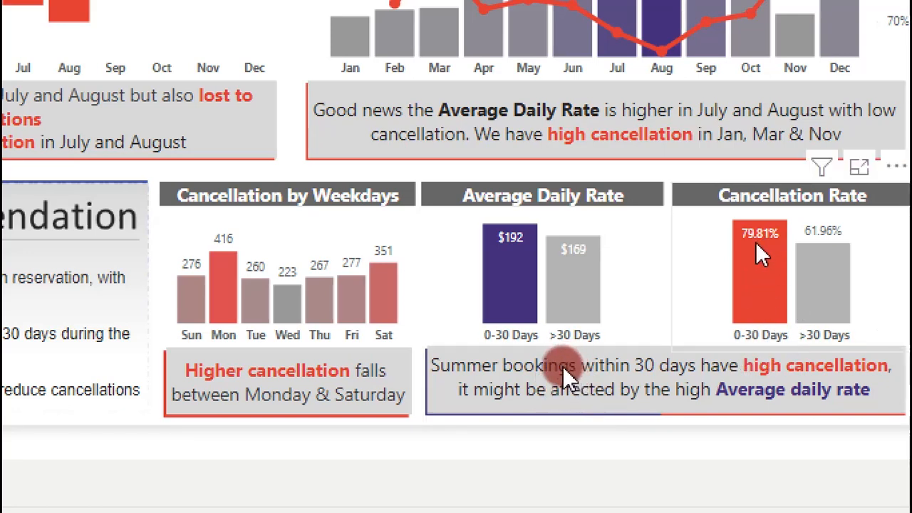
mouse_move(754, 250)
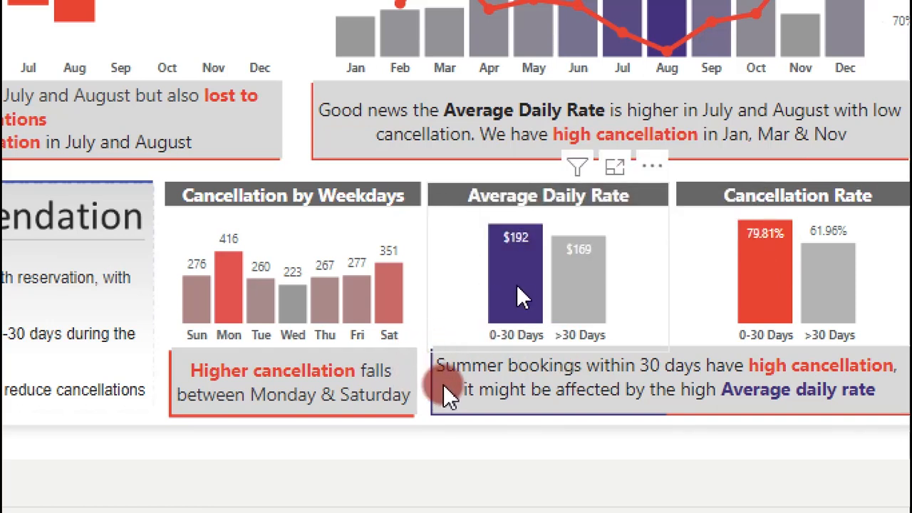
mouse_move(520, 288)
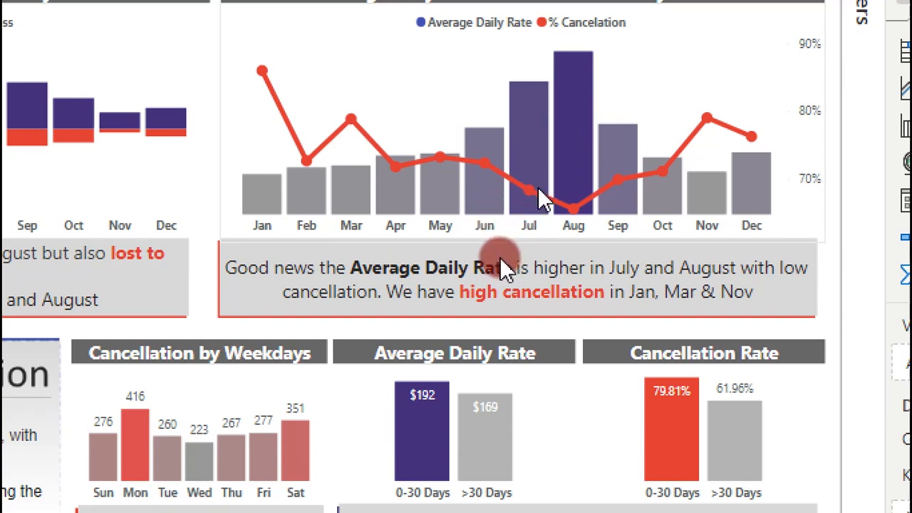
mouse_move(576, 208)
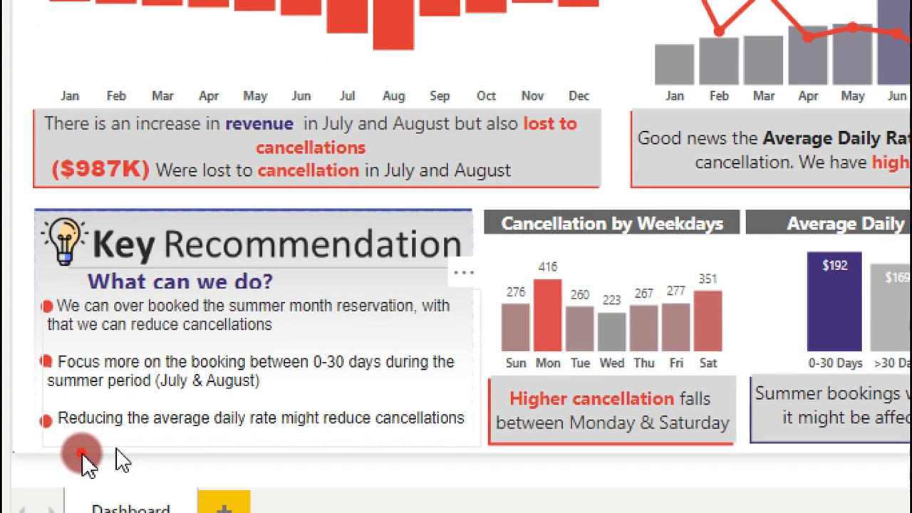
- Copy the "What can we do?" heading and the recommendations text box from the Dashboard report onto the empty panel of the untitled report
left_click(83, 451)
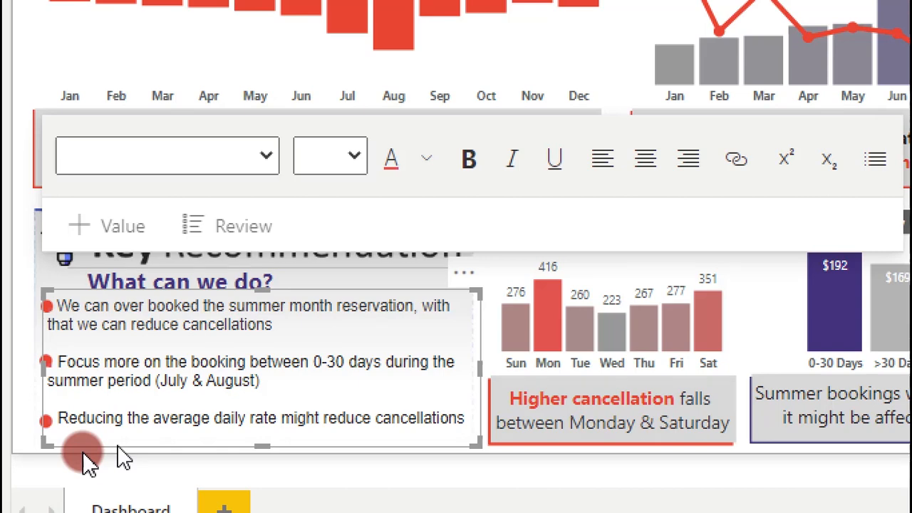
left_click(154, 261)
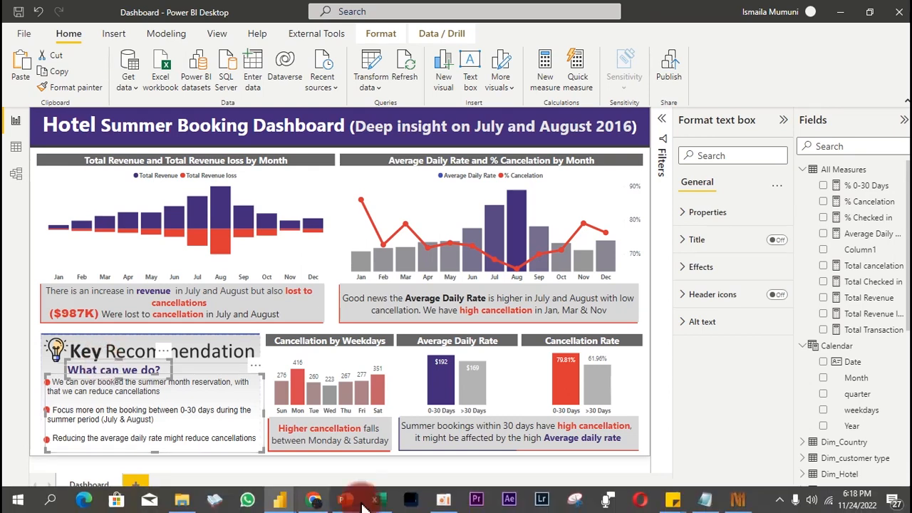
left_click(291, 502)
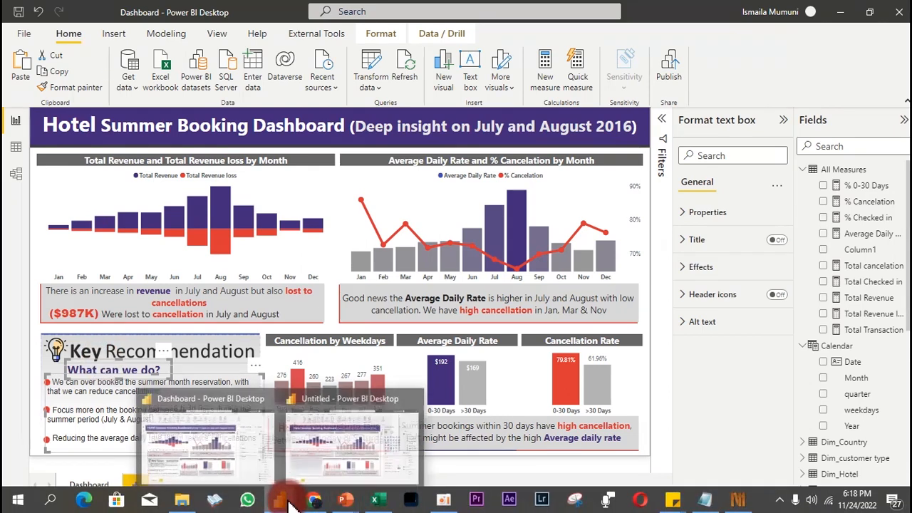
left_click(321, 472)
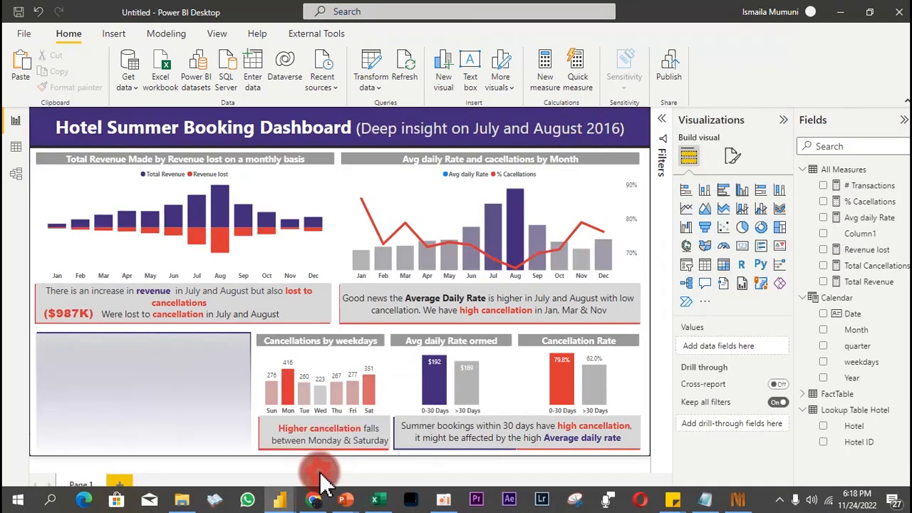
left_click(181, 414)
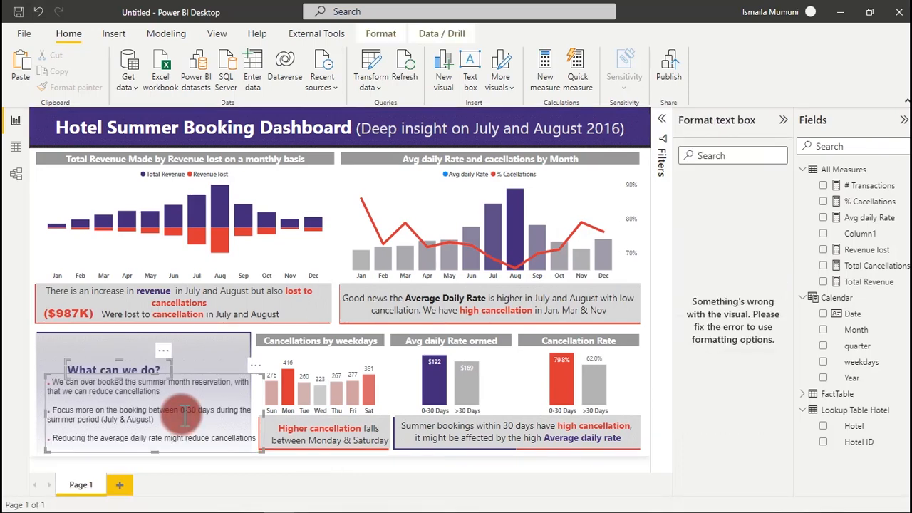
left_click(214, 358)
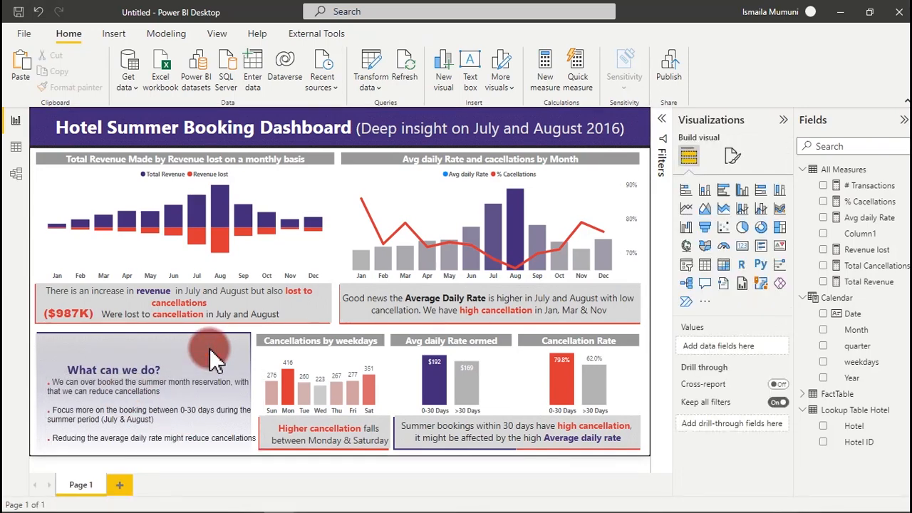
mouse_move(289, 507)
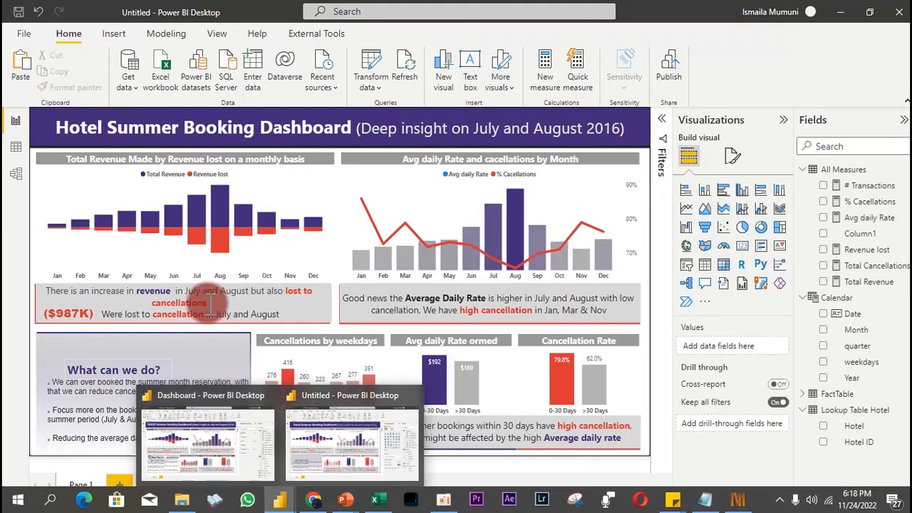
left_click(62, 228)
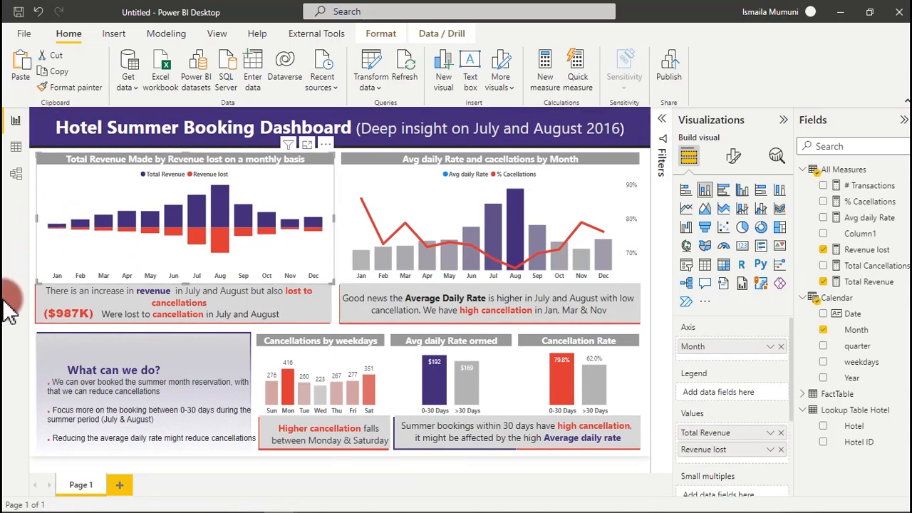
left_click(34, 405)
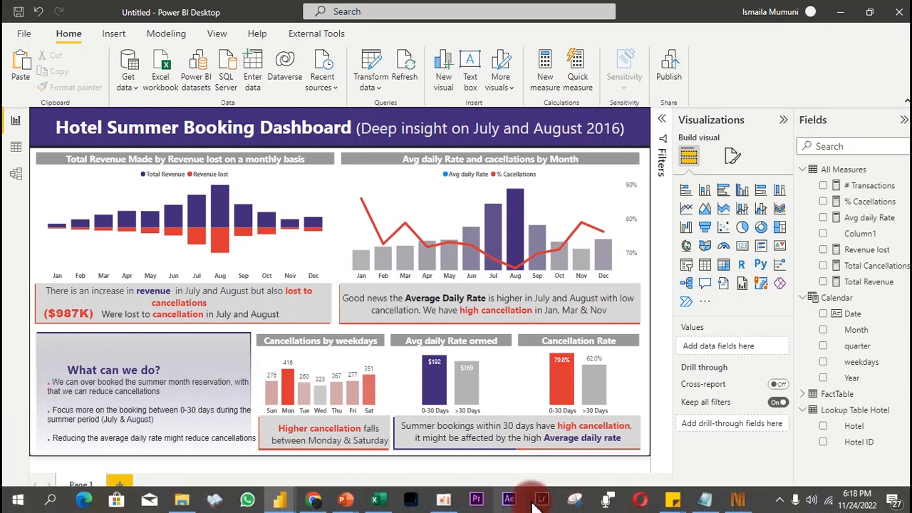
- Capture the whole dashboard page of the untitled report as a rectangular snip with the Snipping Tool
left_click(577, 502)
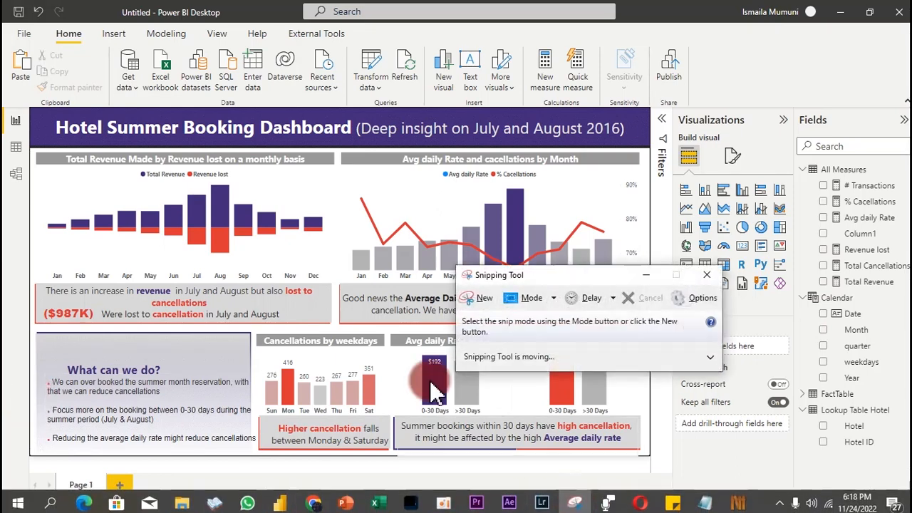
left_click(479, 298)
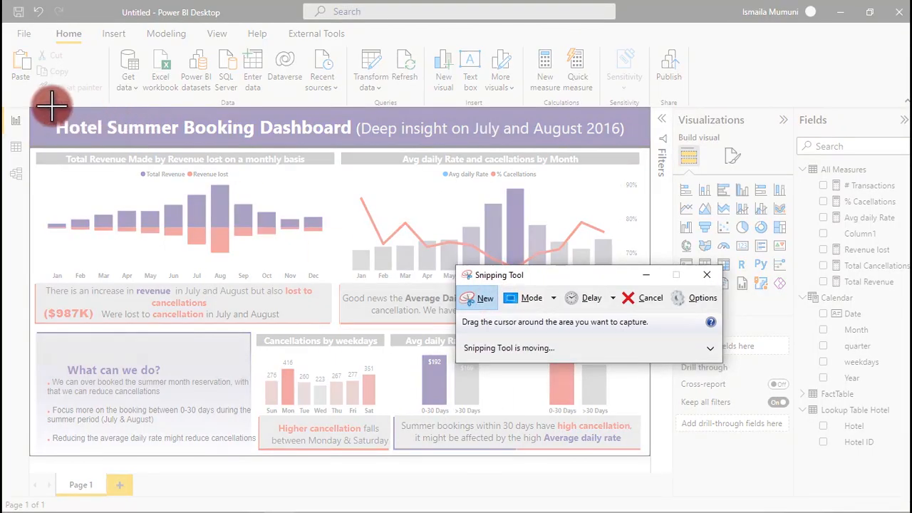
left_click_drag(27, 106, 650, 455)
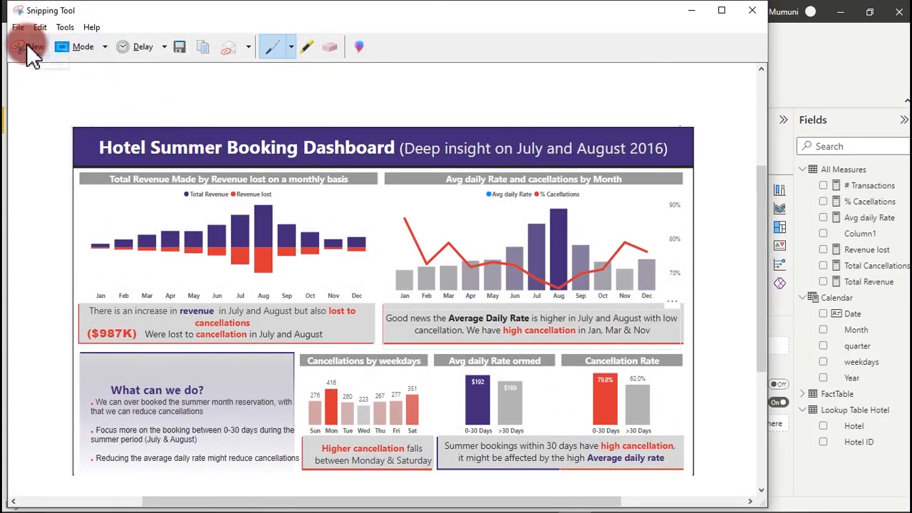
- Save the snip to the Desktop as a PNG, replacing the existing "sssssssssssssss - Copy.PNG", and close the Snipping Tool
left_click(40, 28)
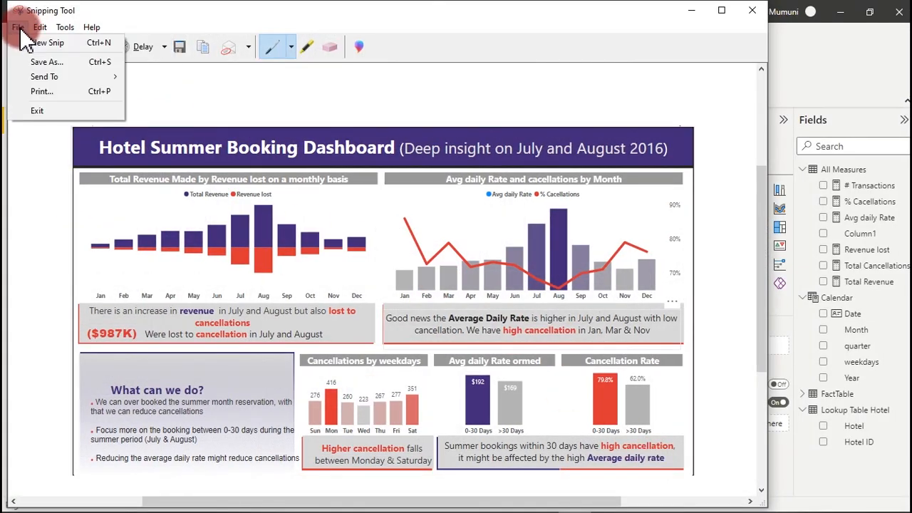
left_click(38, 63)
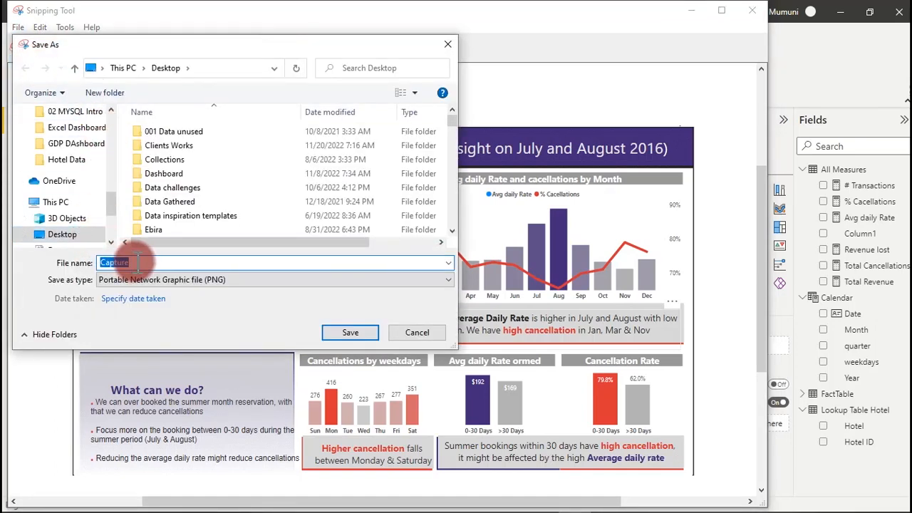
type("s")
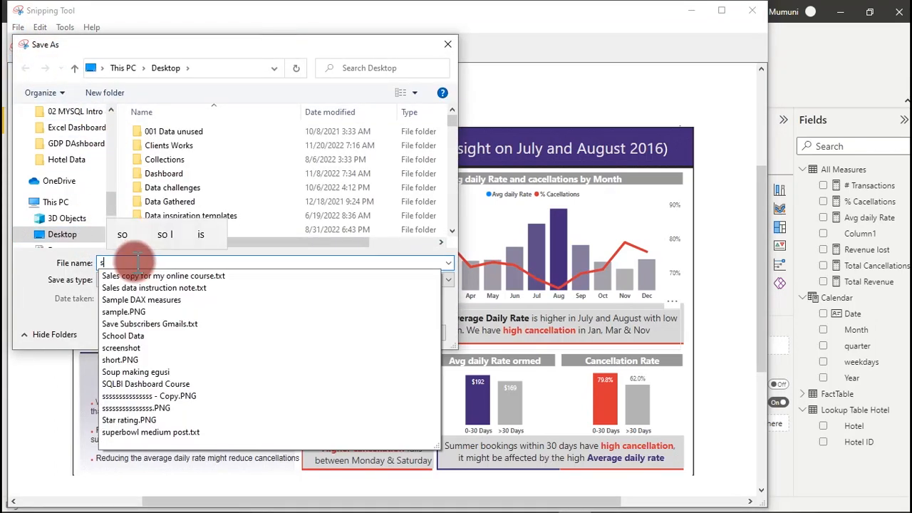
left_click(148, 394)
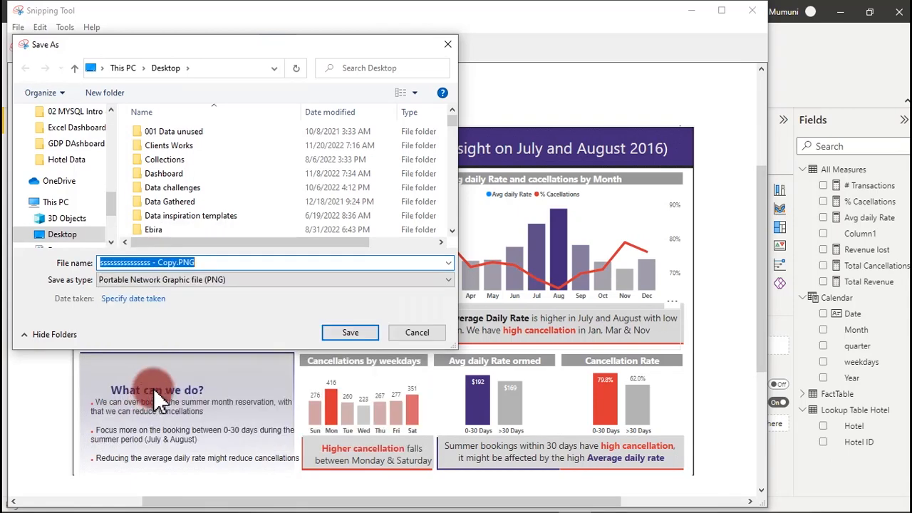
left_click(349, 334)
left_click(493, 265)
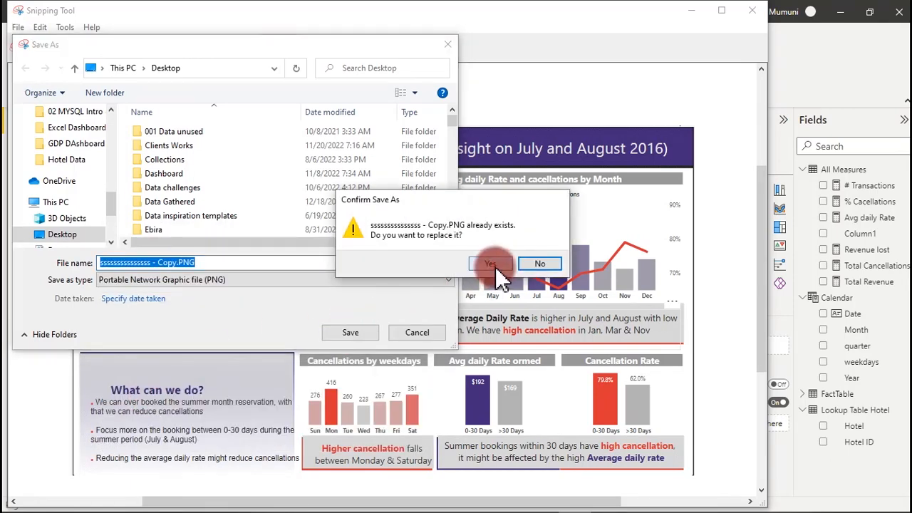
left_click(753, 25)
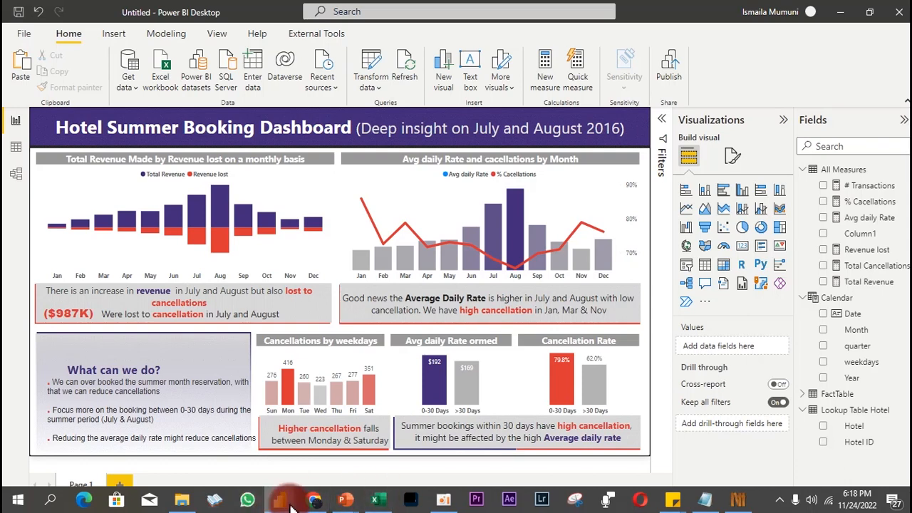
- Switch to the Presentation2 file in PowerPoint, showing the blank dashboard background slide
left_click(329, 503)
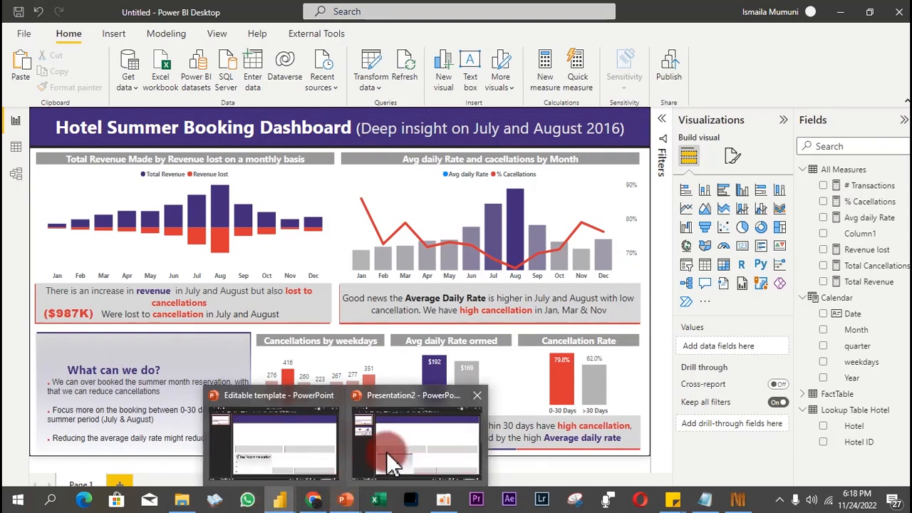
left_click(410, 460)
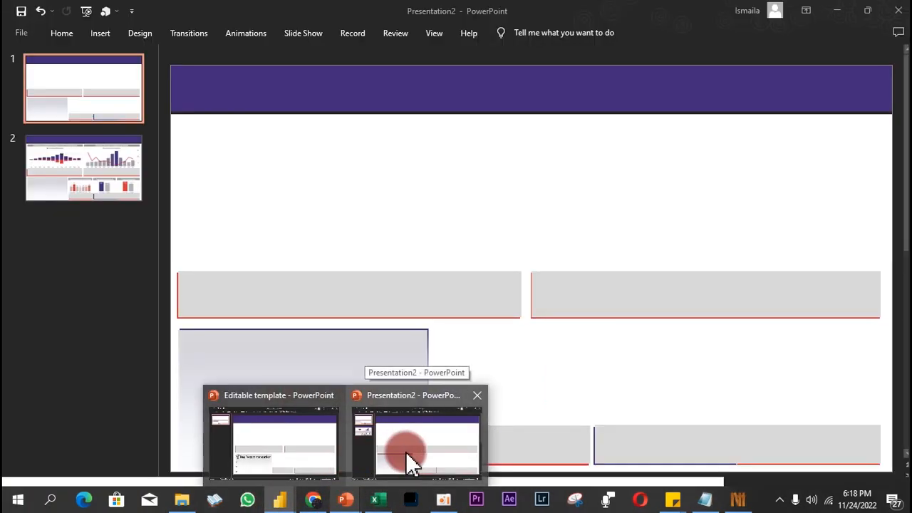
left_click(409, 460)
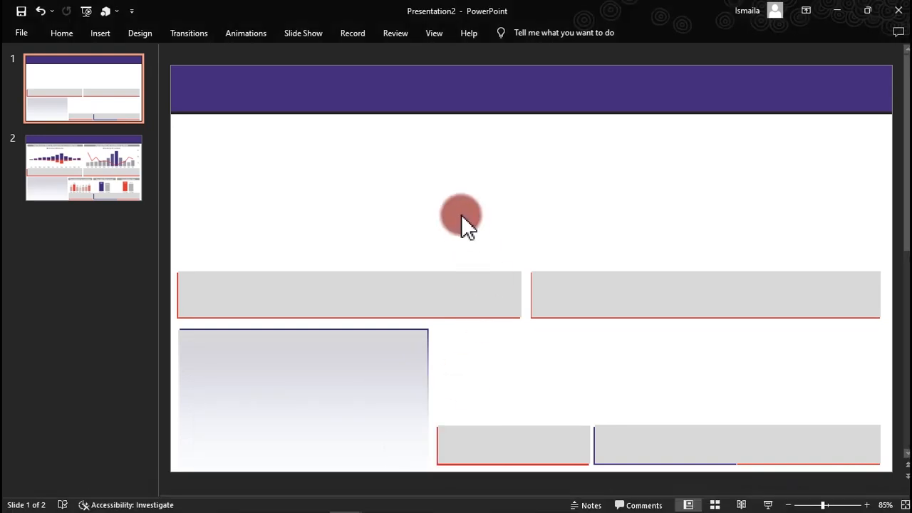